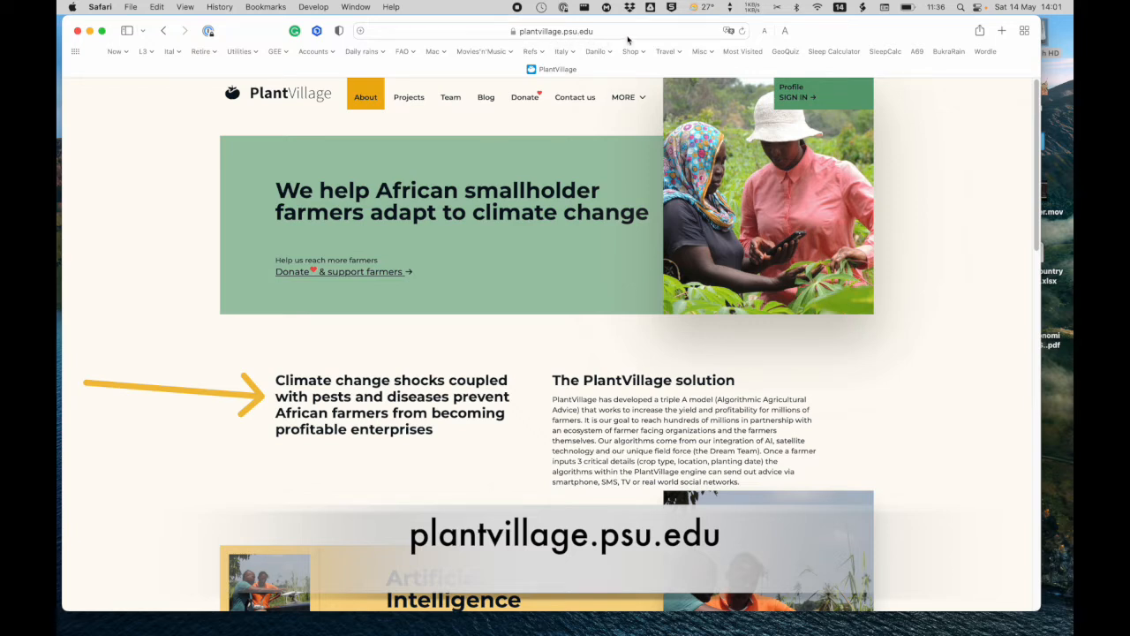
Sign in to the PlantVillage profile with the account's mobile number and saved password
{"action": "left_click", "coordinate": [806, 98]}
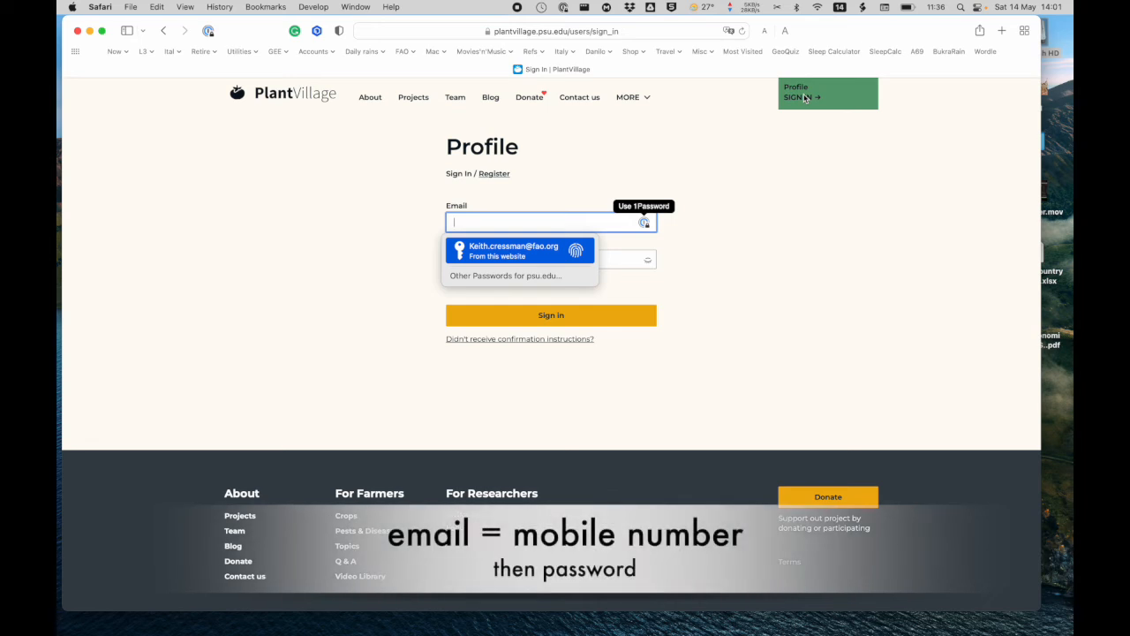
{"action": "type", "text": "98"}
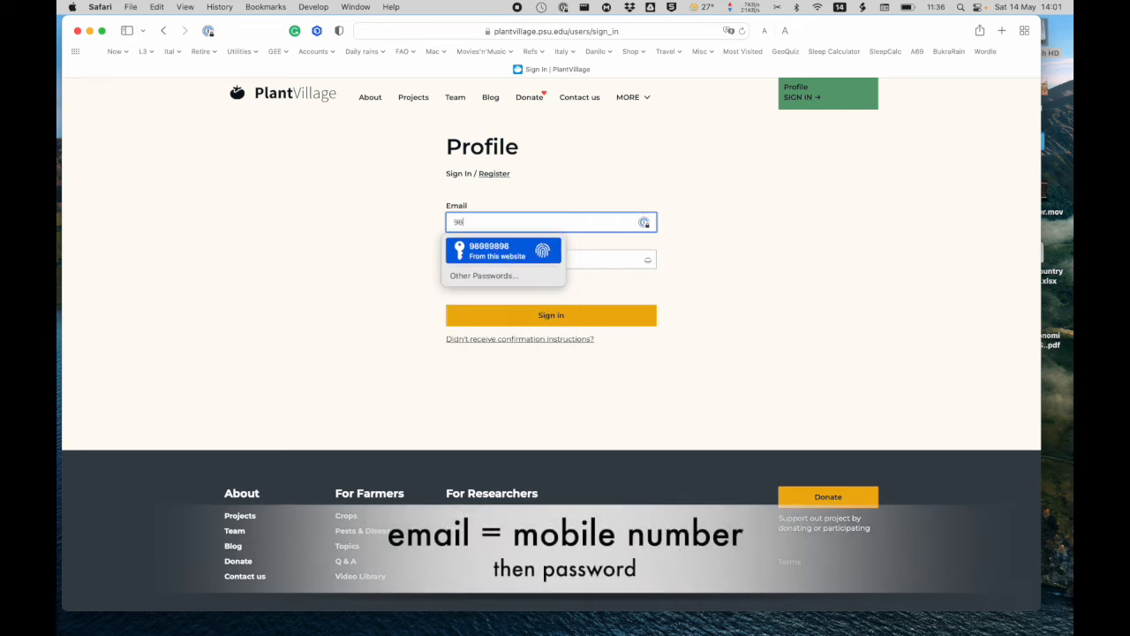
{"action": "key", "text": "Return"}
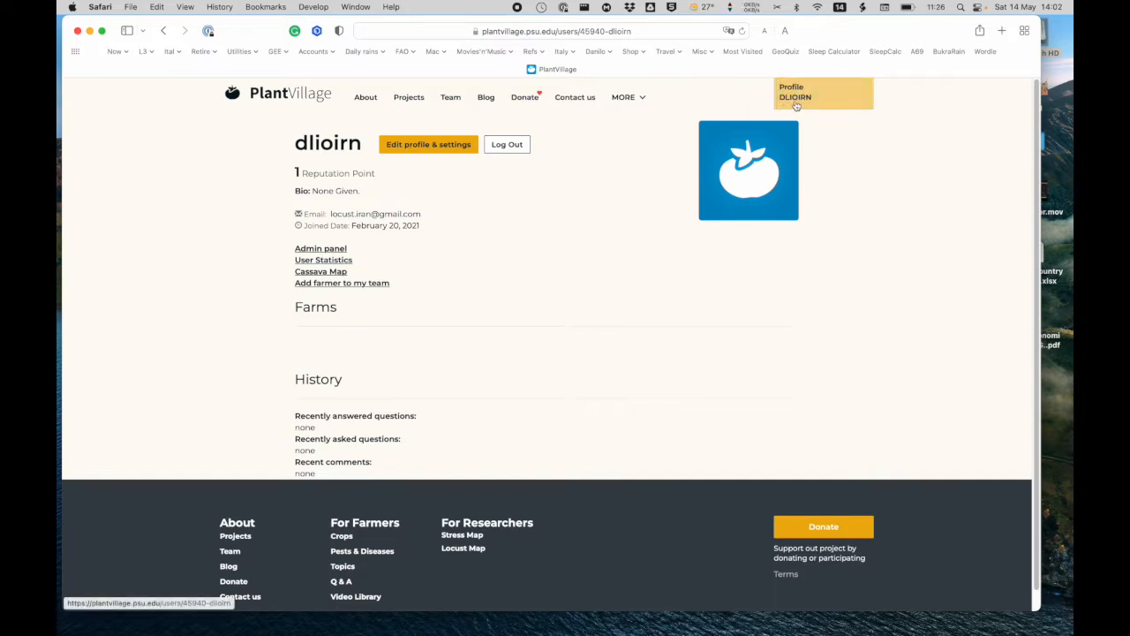
Go to the admin locust surveys and display the Pro Locust Surveys analytics
{"action": "left_click", "coordinate": [639, 102]}
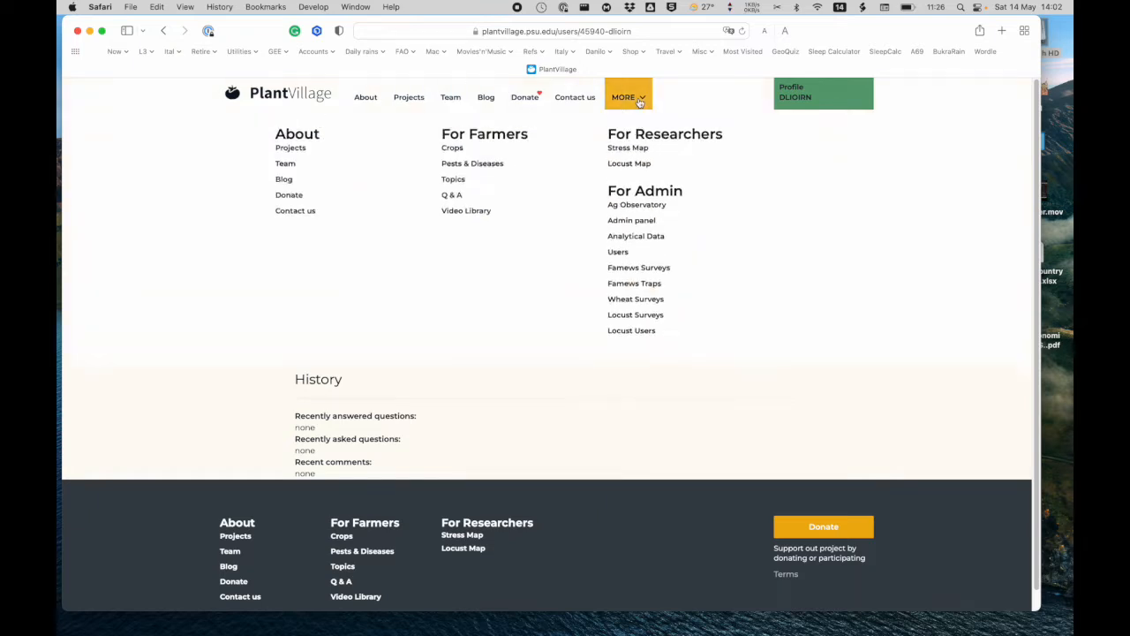
{"action": "left_click", "coordinate": [630, 175]}
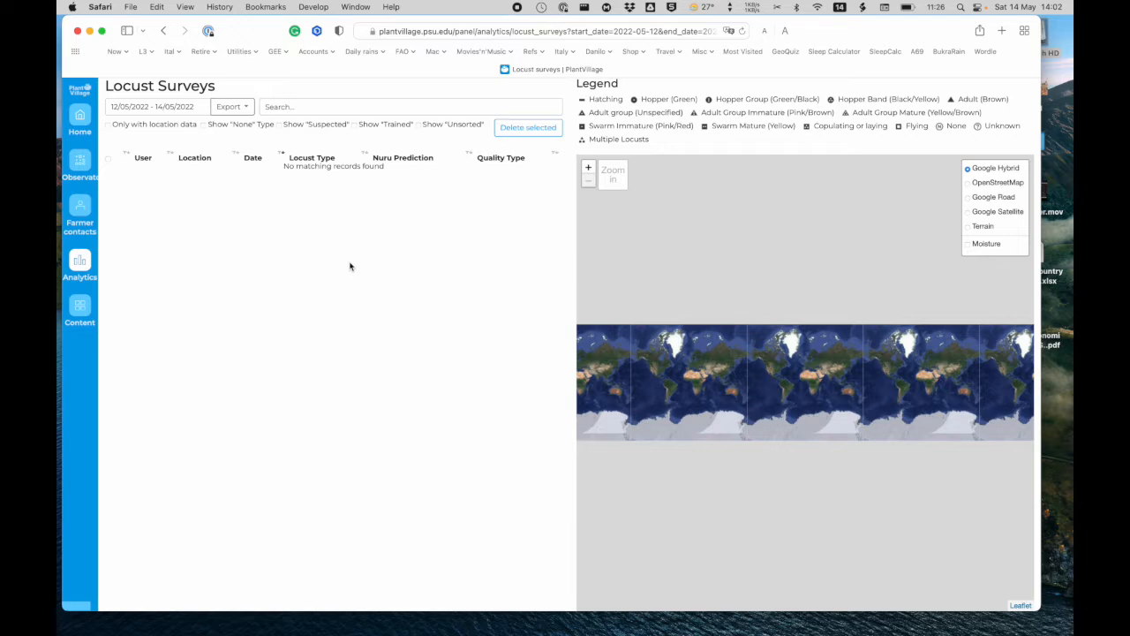
{"action": "left_click", "coordinate": [80, 261]}
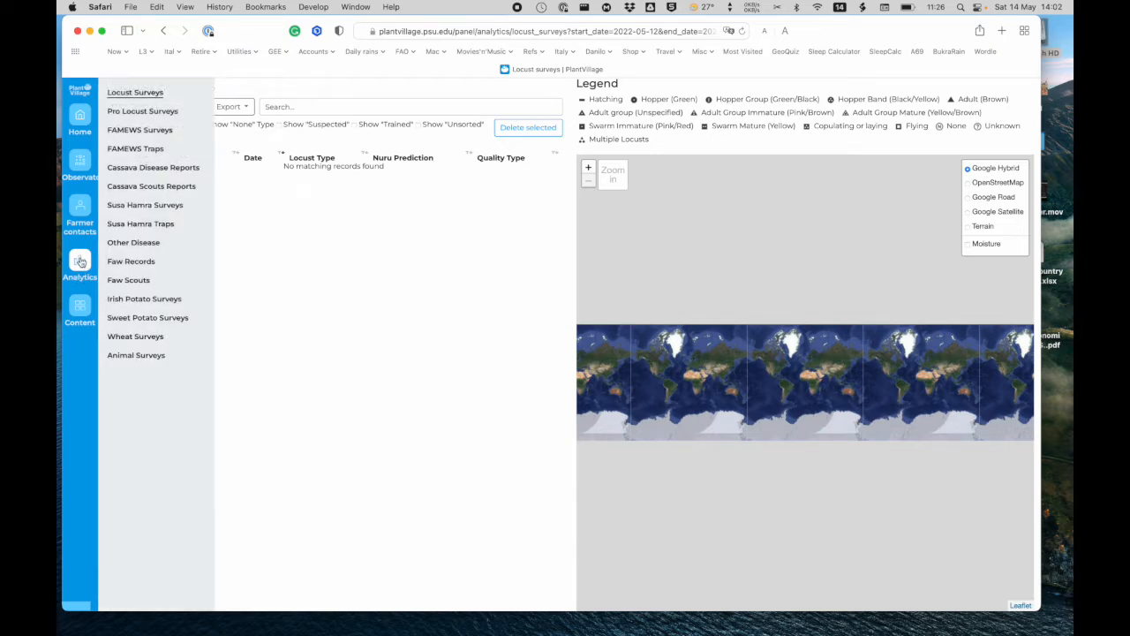
{"action": "left_click", "coordinate": [148, 115]}
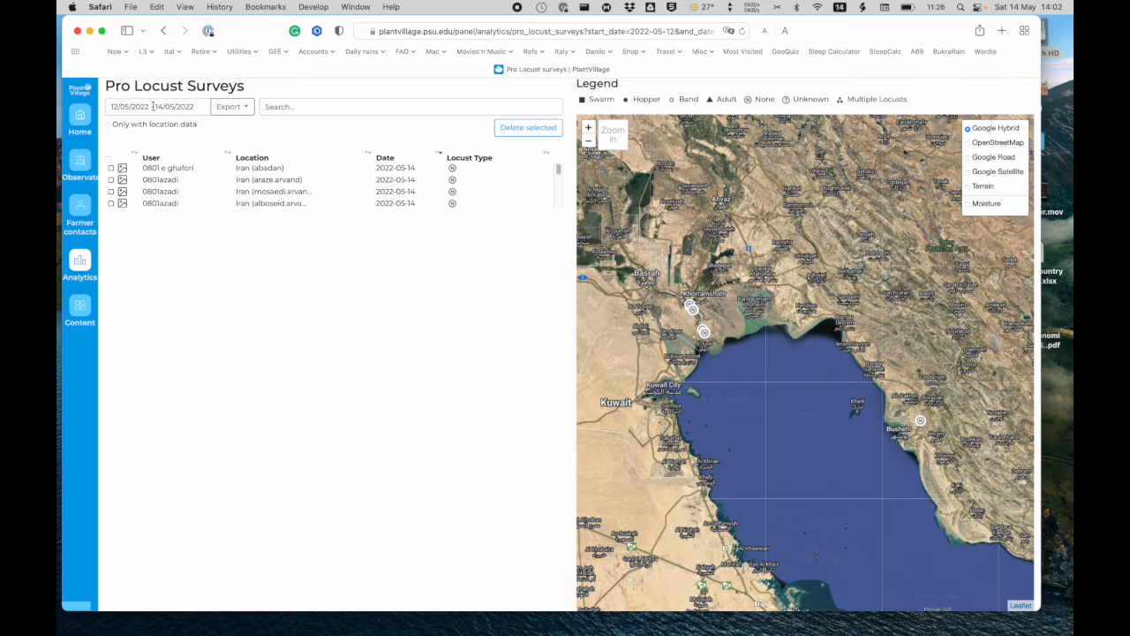
Set the survey date range to 26/04/2022 - 12/05/2022 and apply it
{"action": "left_click", "coordinate": [123, 107]}
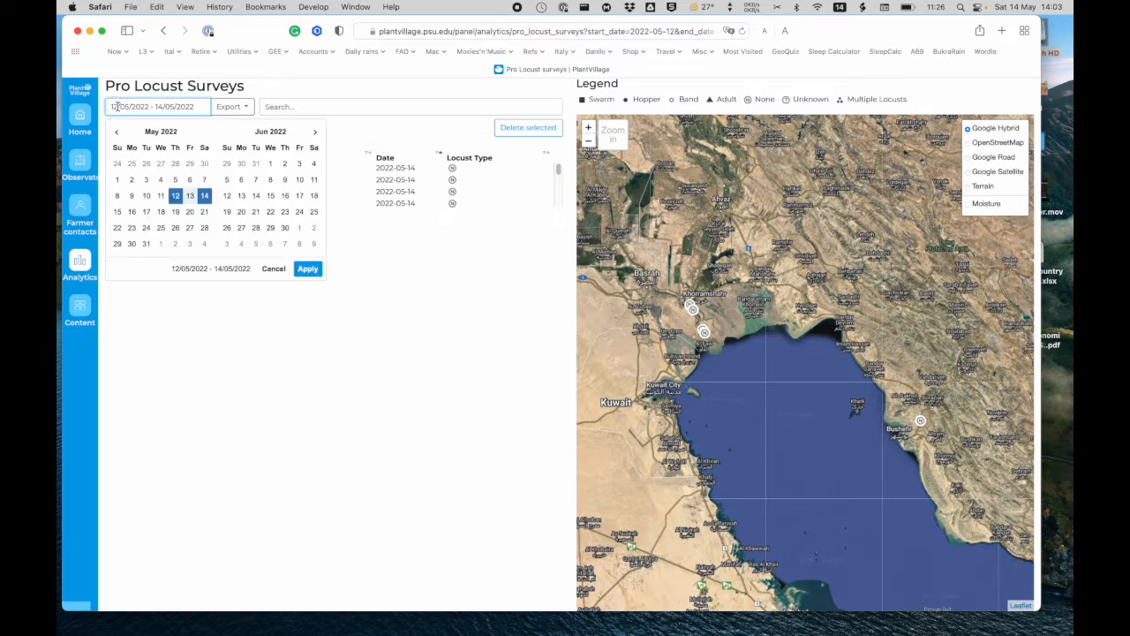
{"action": "key", "text": "BackSpace"}
{"action": "key", "text": "BackSpace"}
{"action": "type", "text": "26"}
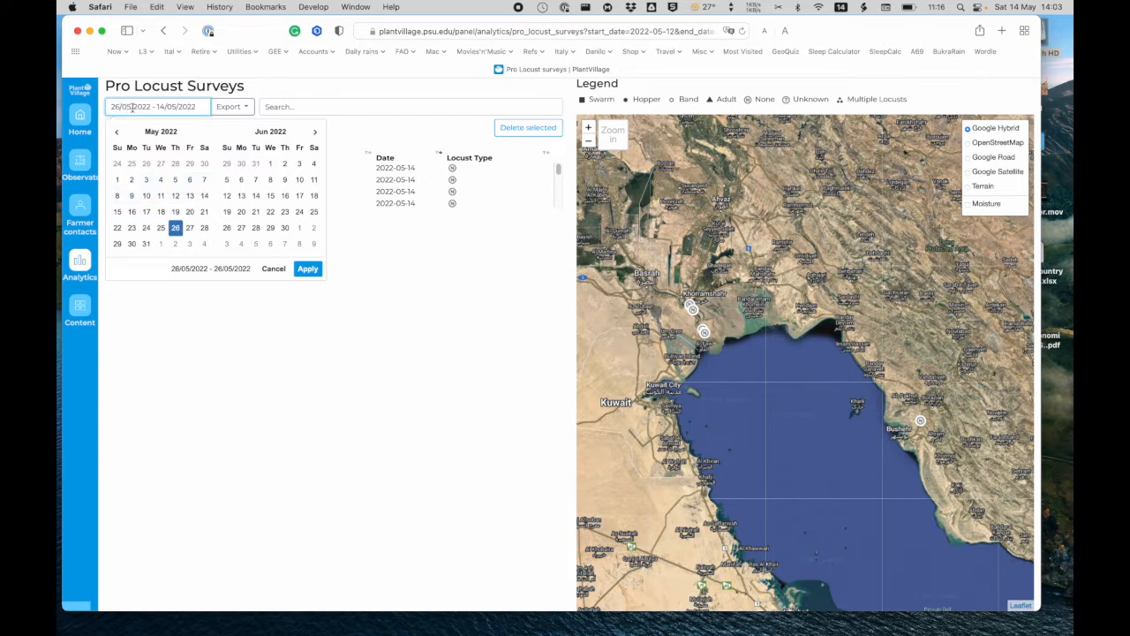
{"action": "key", "text": "BackSpace"}
{"action": "type", "text": "4"}
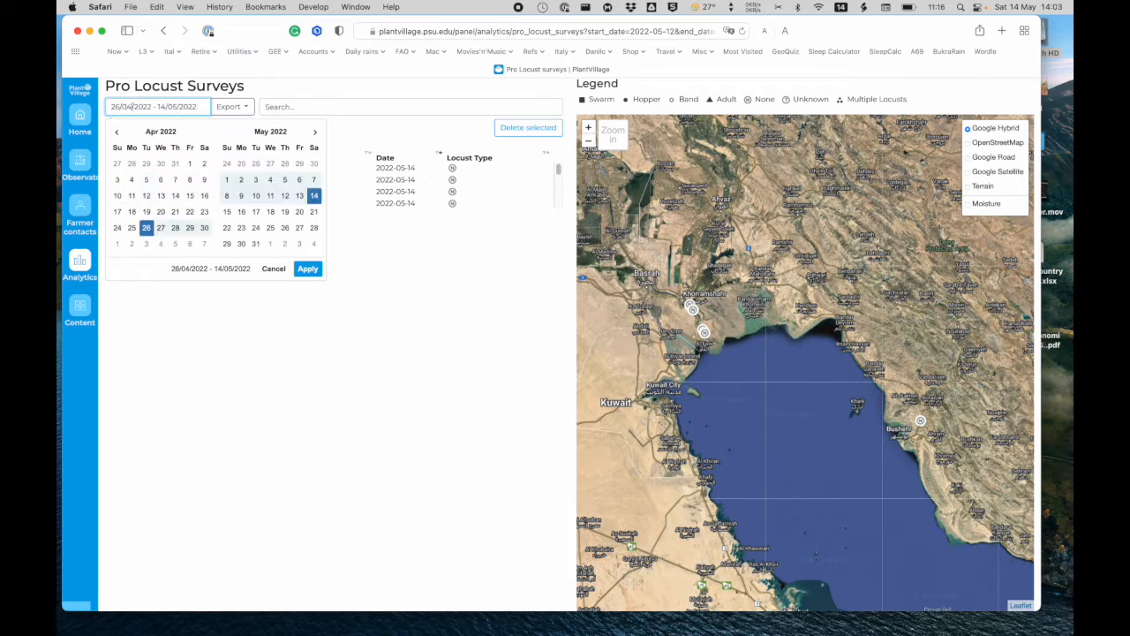
{"action": "left_click", "coordinate": [165, 106]}
{"action": "key", "text": "BackSpace"}
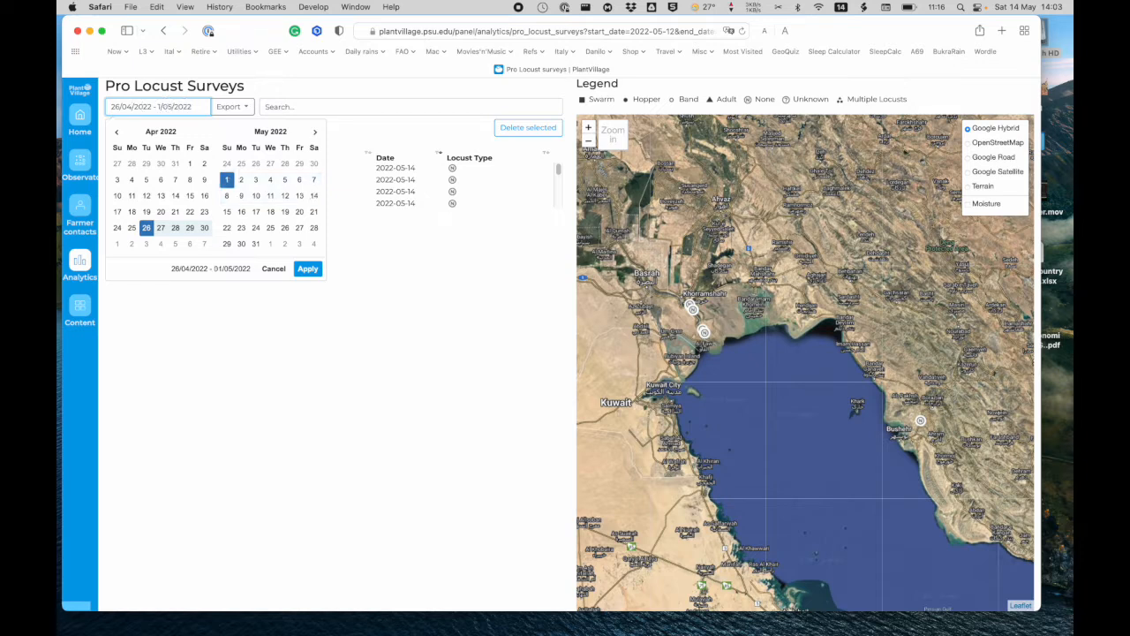
{"action": "type", "text": "2"}
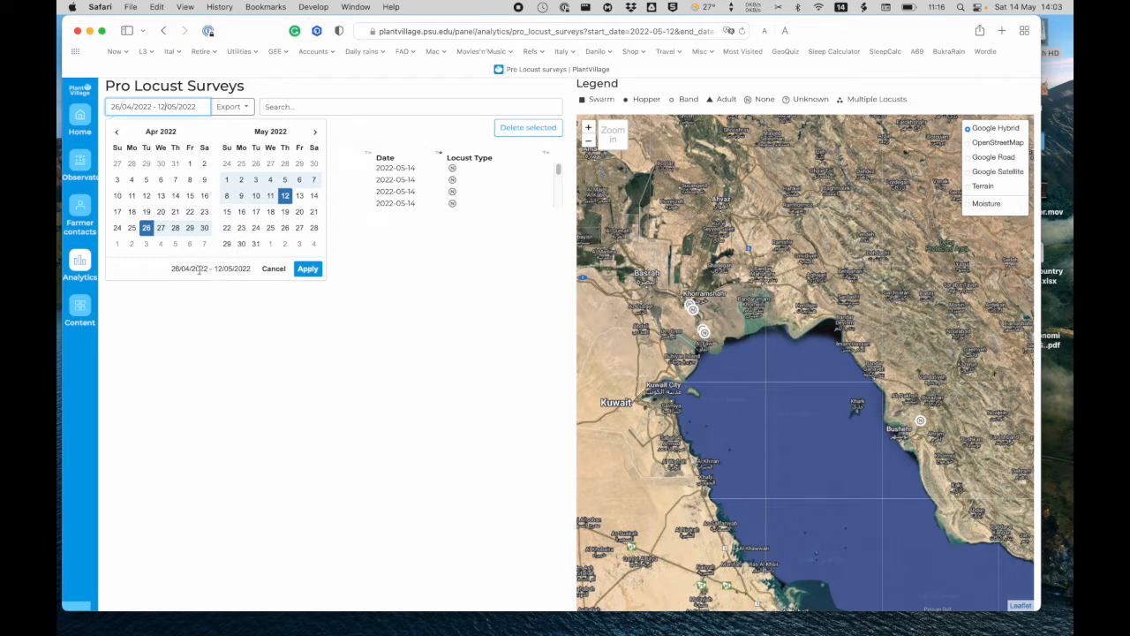
{"action": "left_click", "coordinate": [308, 269]}
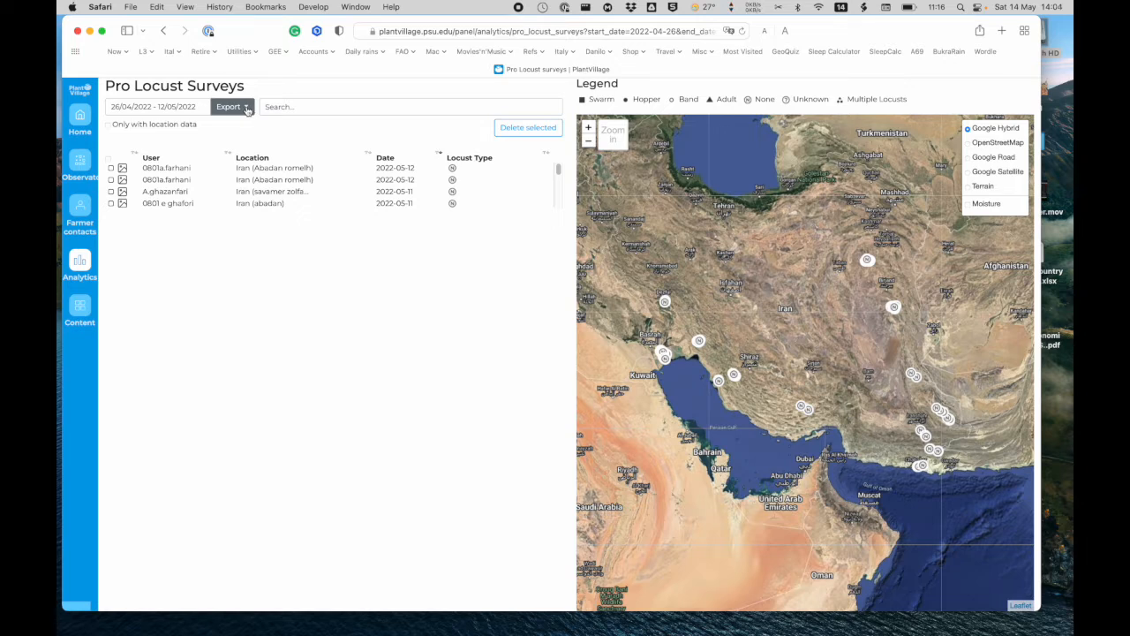
Export the filtered surveys and choose the eL3mP_data folder inside RAMSES as the save location
{"action": "left_click", "coordinate": [248, 107]}
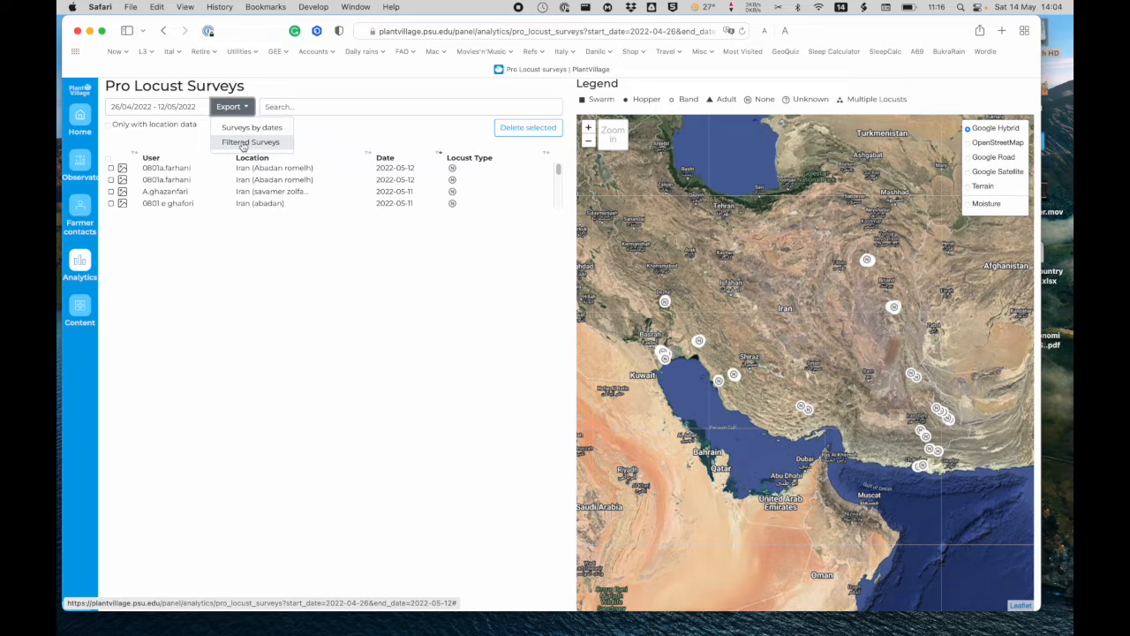
{"action": "left_click", "coordinate": [243, 143]}
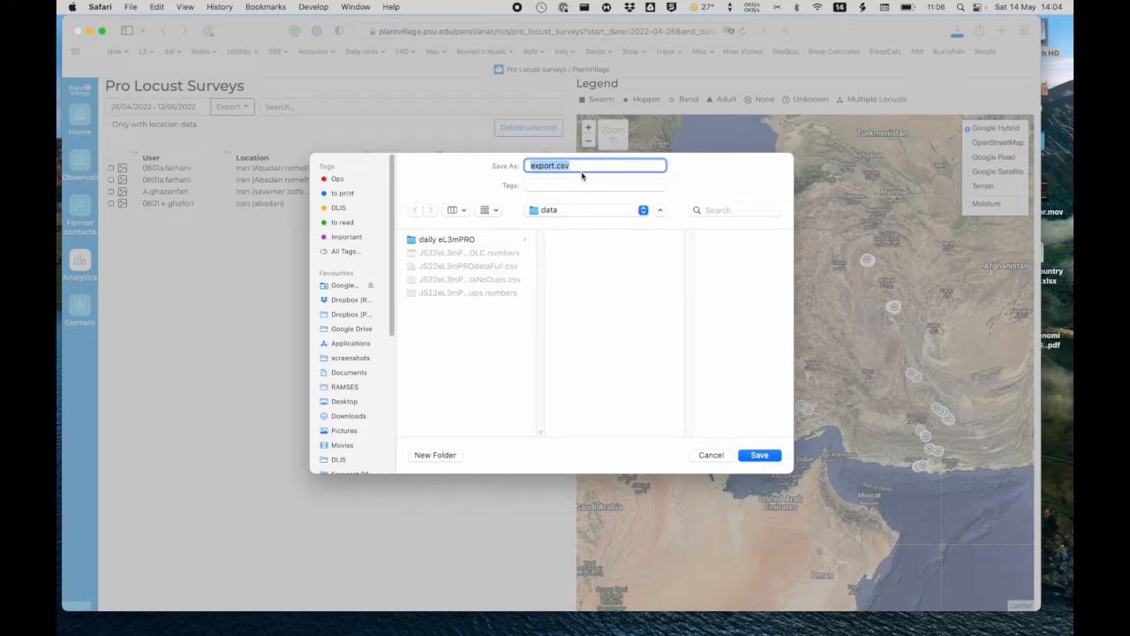
{"action": "left_click", "coordinate": [355, 388]}
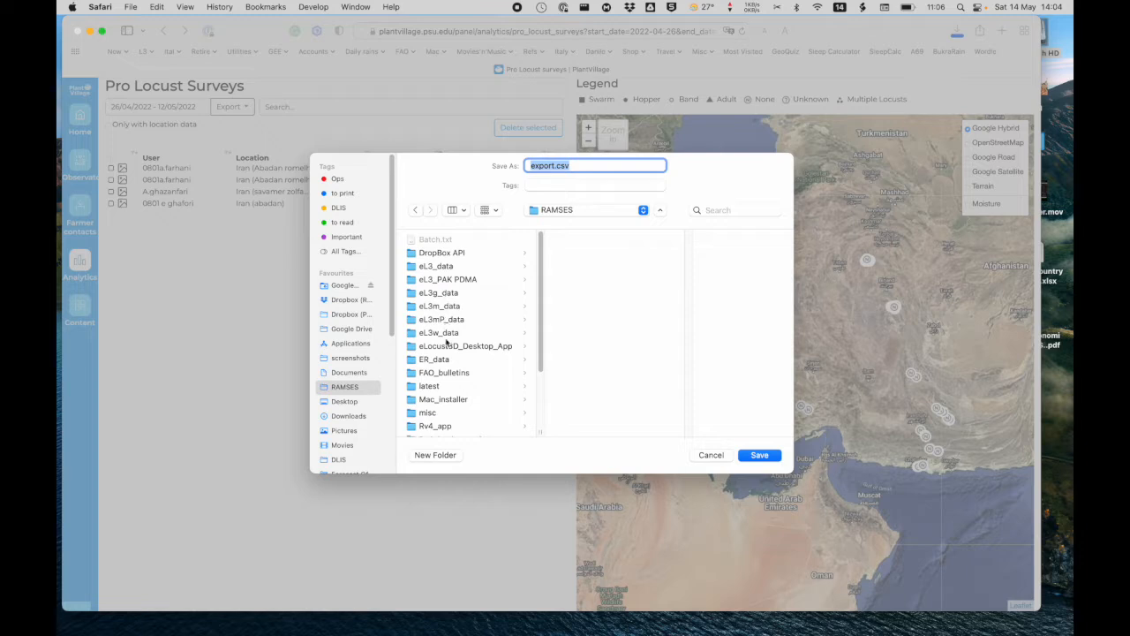
{"action": "left_click", "coordinate": [446, 319]}
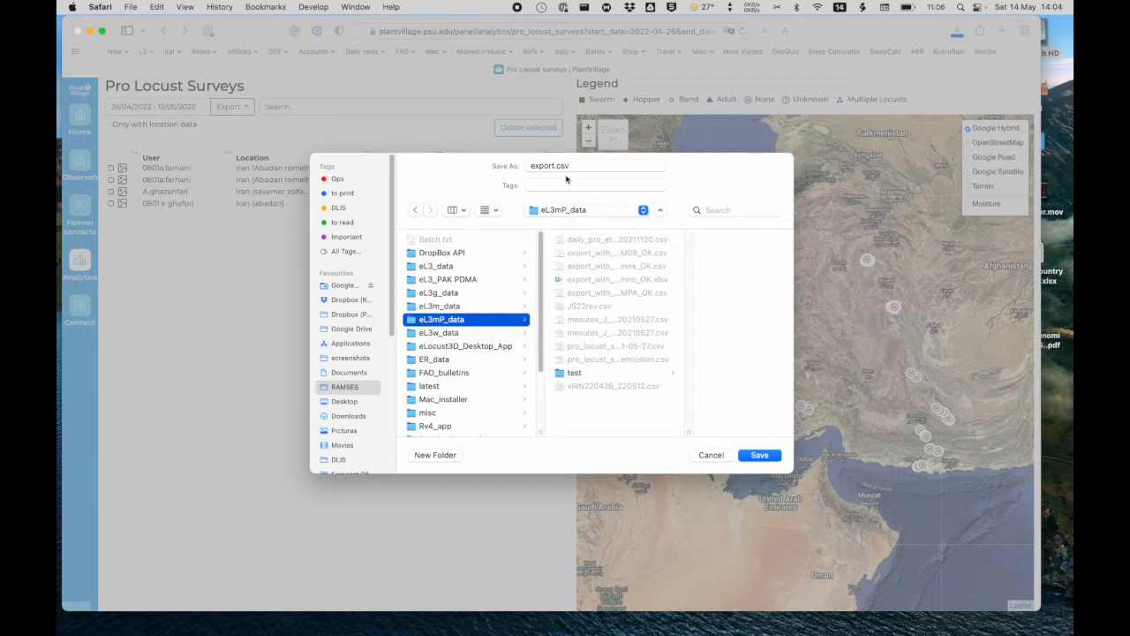
Name the export file IRN220426_220512.csv and save it
{"action": "left_click", "coordinate": [555, 165]}
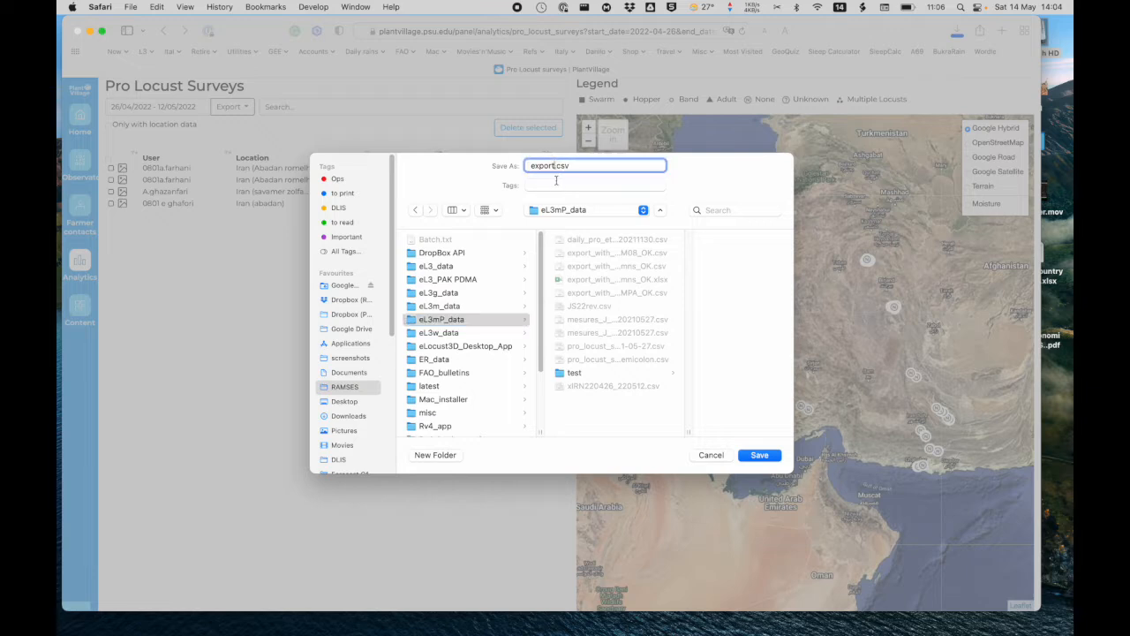
{"action": "key", "text": "BackSpace"}
{"action": "key", "text": "BackSpace"}
{"action": "key", "text": "BackSpace"}
{"action": "key", "text": "BackSpace"}
{"action": "key", "text": "BackSpace"}
{"action": "key", "text": "BackSpace"}
{"action": "type", "text": "IN"}
{"action": "type", "text": "RN"}
{"action": "type", "text": "22"}
{"action": "type", "text": "04"}
{"action": "type", "text": "26"}
{"action": "type", "text": "_"}
{"action": "type", "text": "22"}
{"action": "type", "text": "05"}
{"action": "type", "text": "12"}
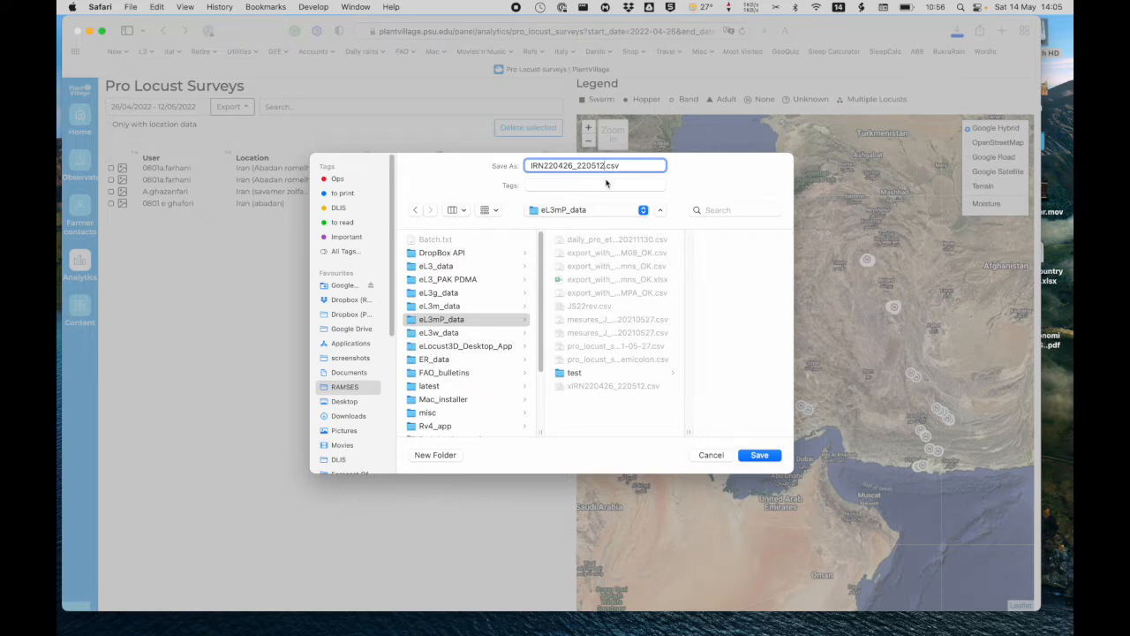
{"action": "left_click", "coordinate": [761, 457]}
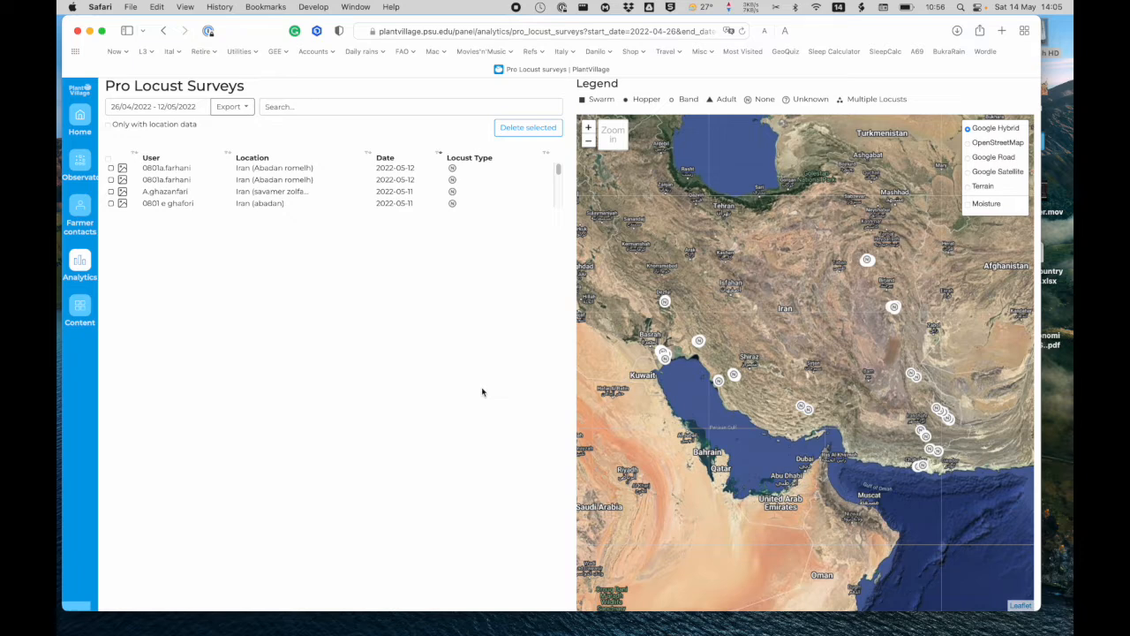
Log out of the PlantVillage account from its profile page and quit Safari
{"action": "left_click", "coordinate": [79, 91]}
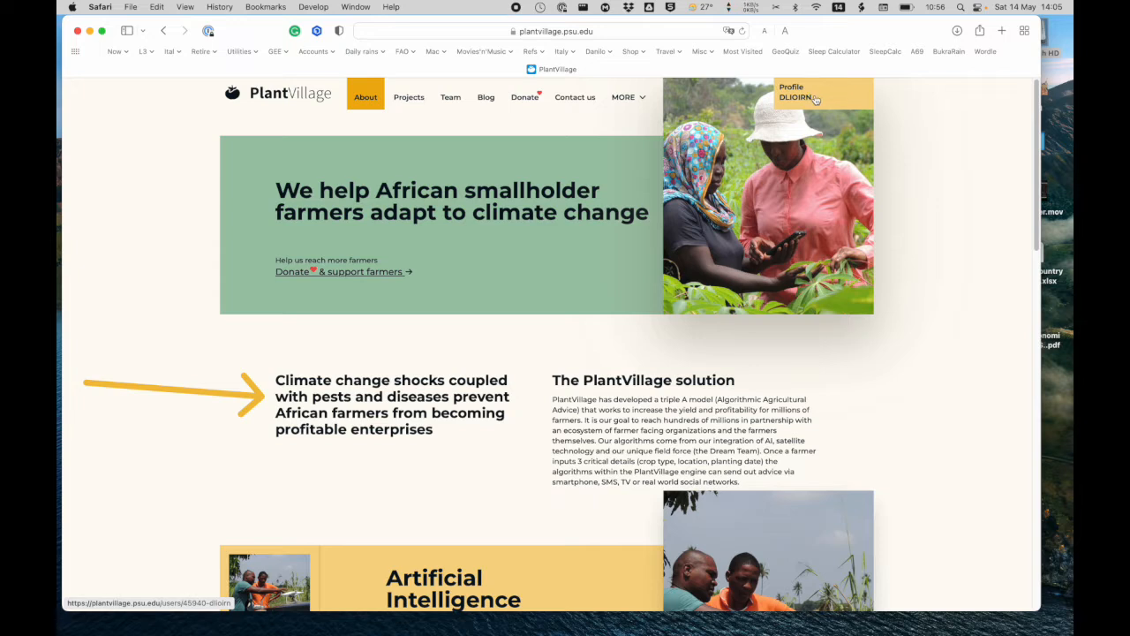
{"action": "left_click", "coordinate": [814, 98]}
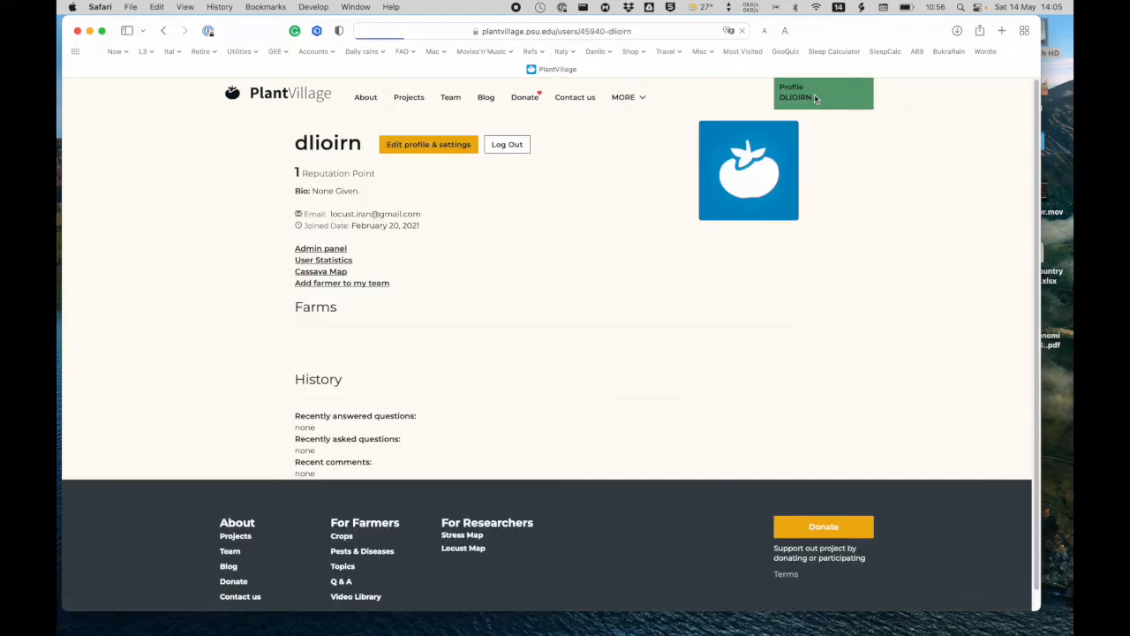
{"action": "left_click", "coordinate": [508, 145]}
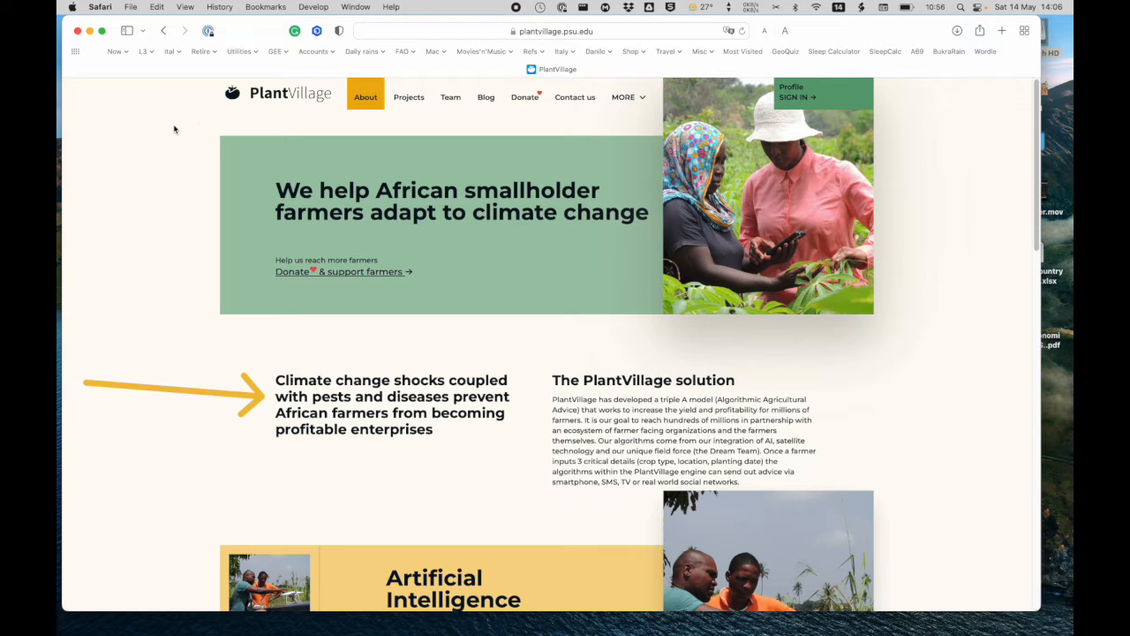
{"action": "left_click", "coordinate": [100, 7]}
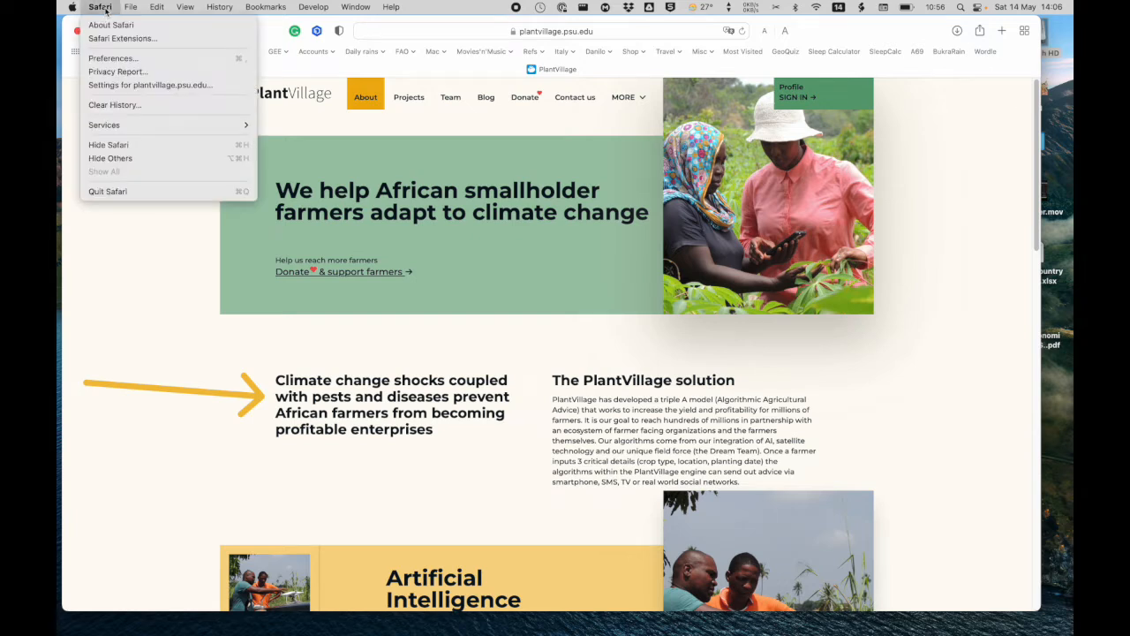
{"action": "left_click", "coordinate": [111, 191]}
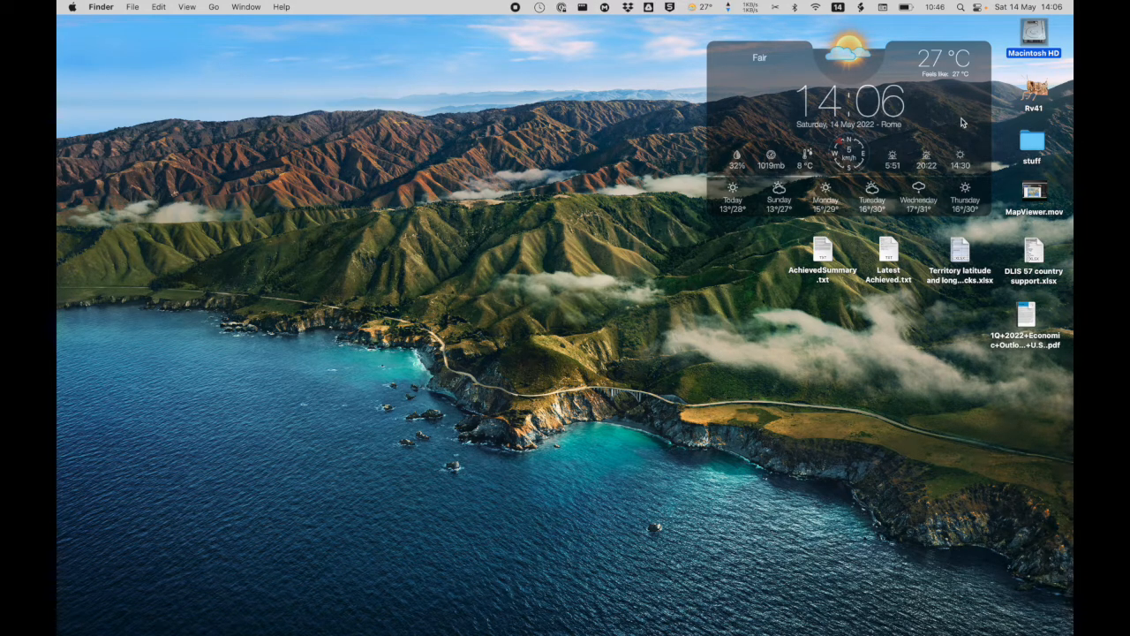
In Finder, browse to the eL3mP_data folder in RAMSES and open IRN220426_220512.csv in Numbers
{"action": "double_click", "coordinate": [1035, 34]}
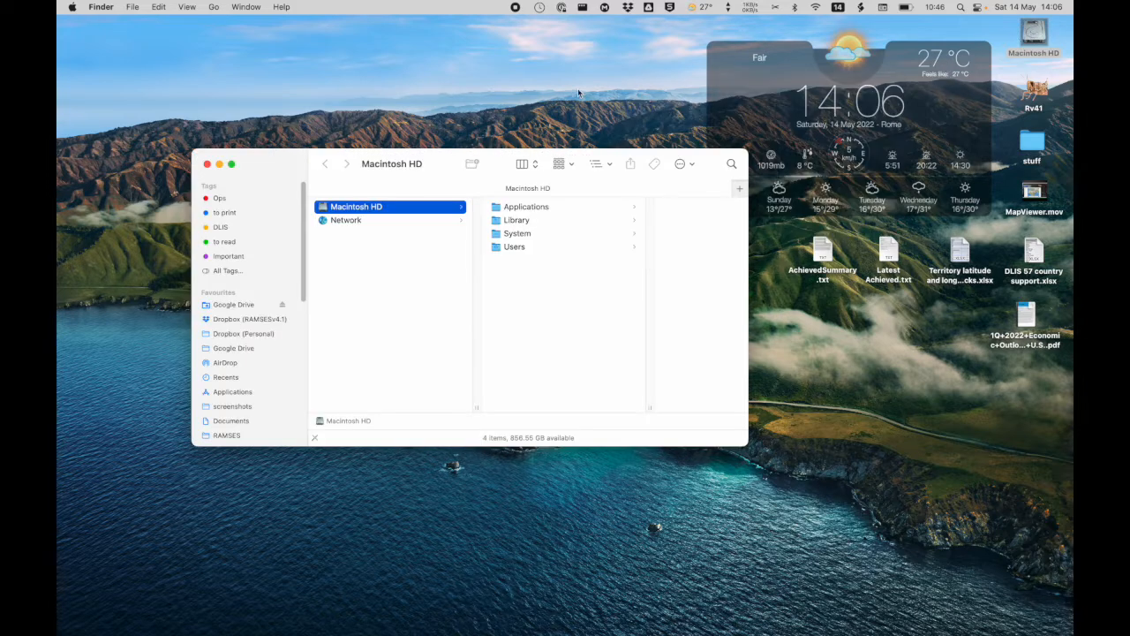
{"action": "left_click_drag", "start_coordinate": [294, 164], "coordinate": [253, 79]}
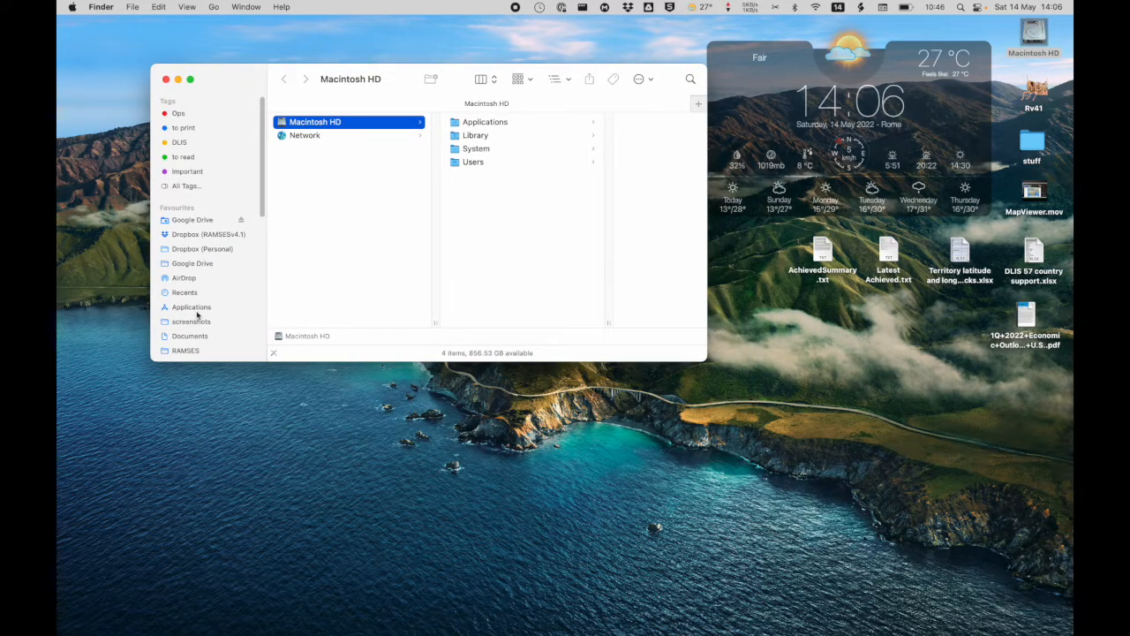
{"action": "left_click", "coordinate": [194, 351]}
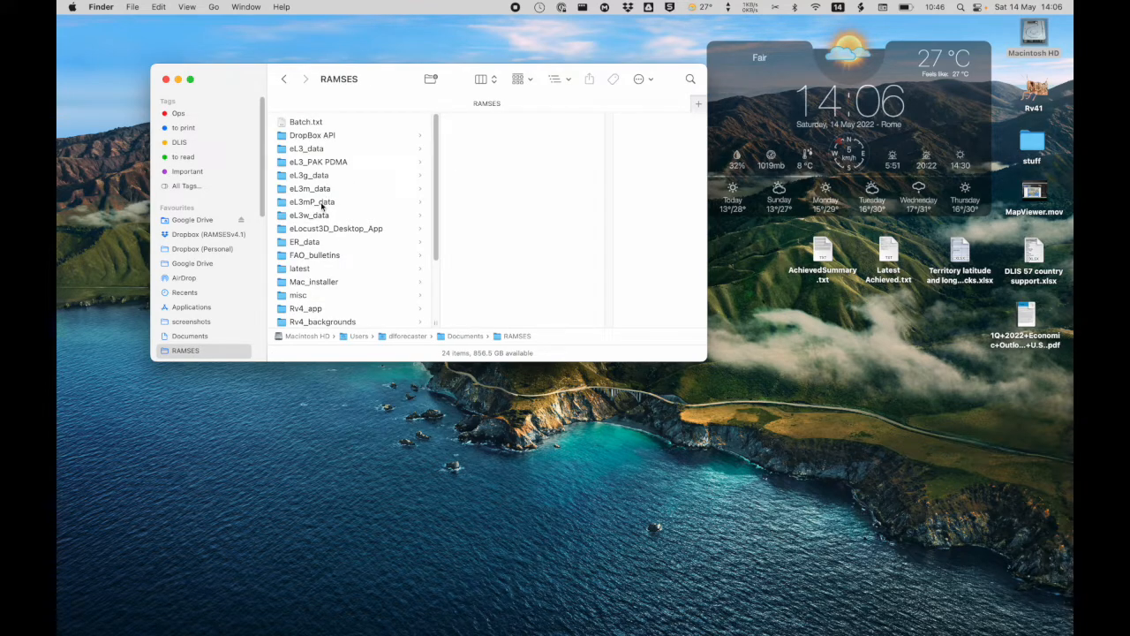
{"action": "left_click", "coordinate": [323, 205]}
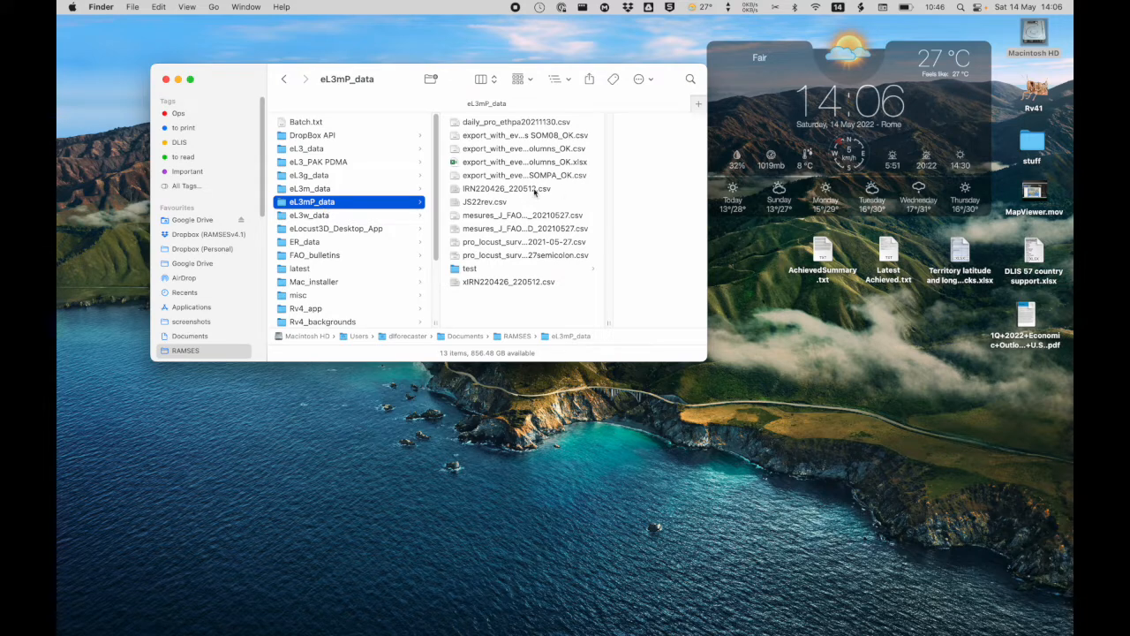
{"action": "left_click", "coordinate": [526, 189]}
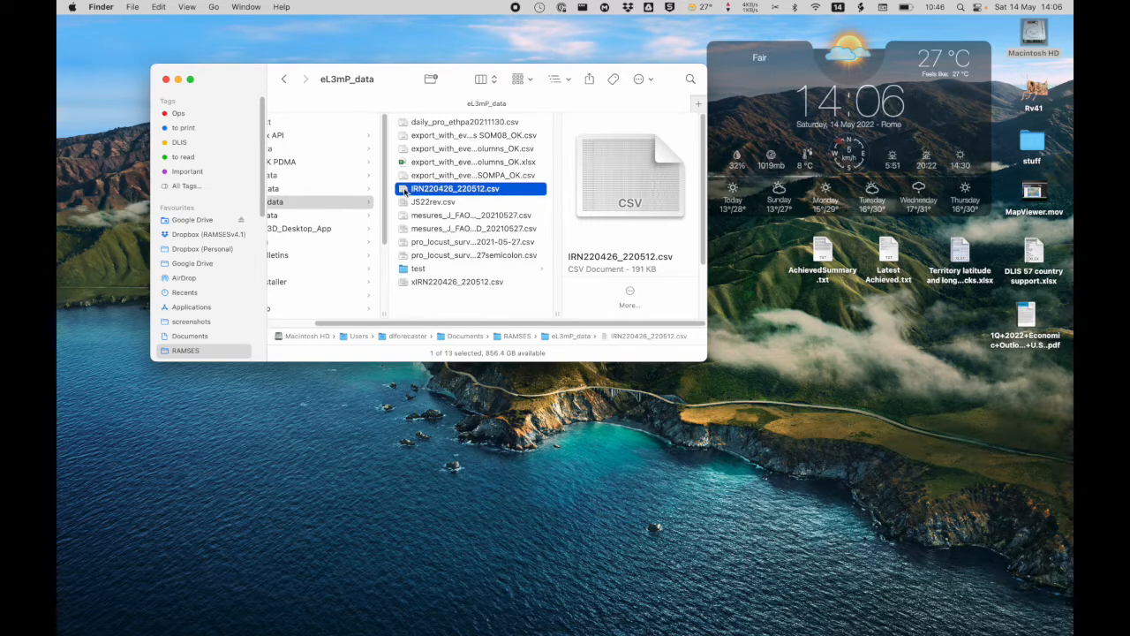
{"action": "double_click", "coordinate": [404, 191]}
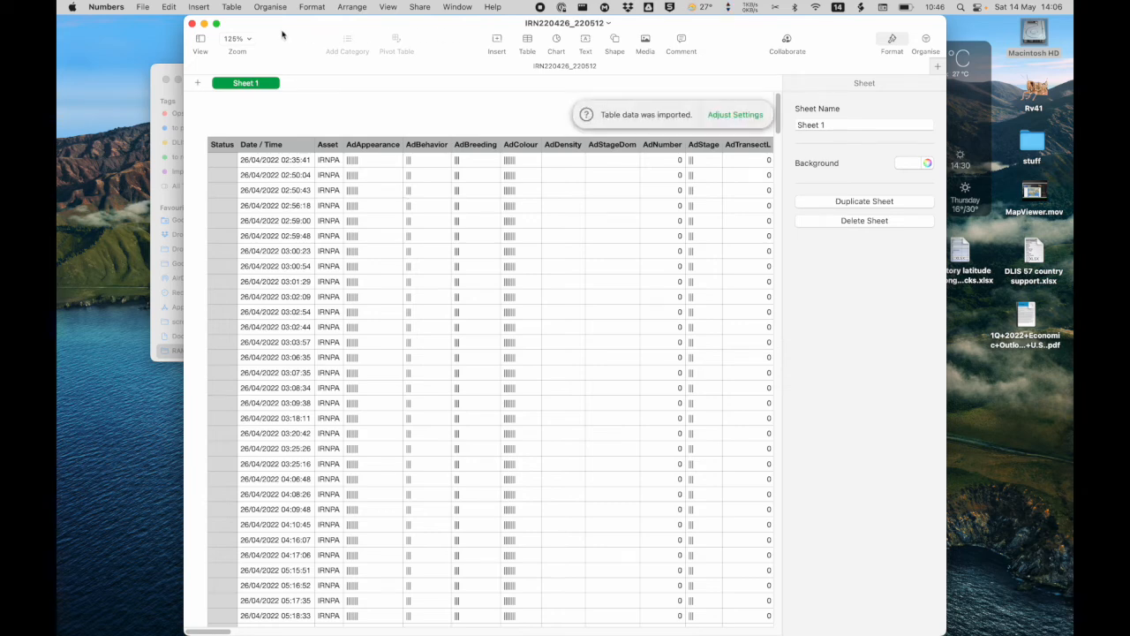
Move and enlarge the spreadsheet window to cover most of the screen, and hide the Format sidebar
{"action": "left_click_drag", "start_coordinate": [300, 33], "coordinate": [181, 34]}
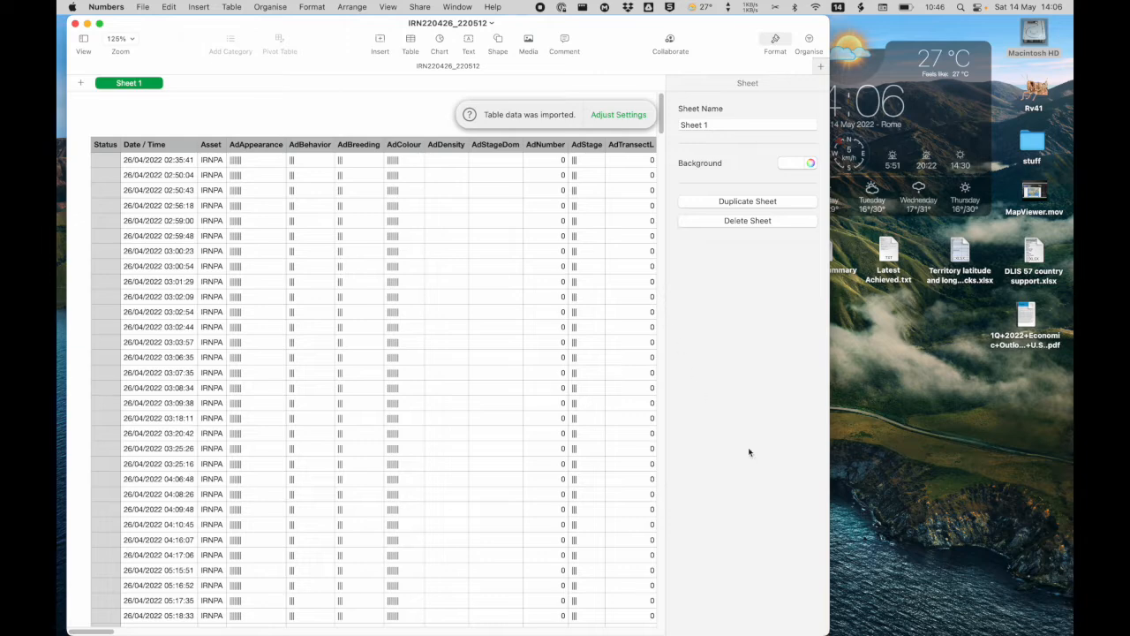
{"action": "left_click_drag", "start_coordinate": [827, 631], "coordinate": [1049, 606]}
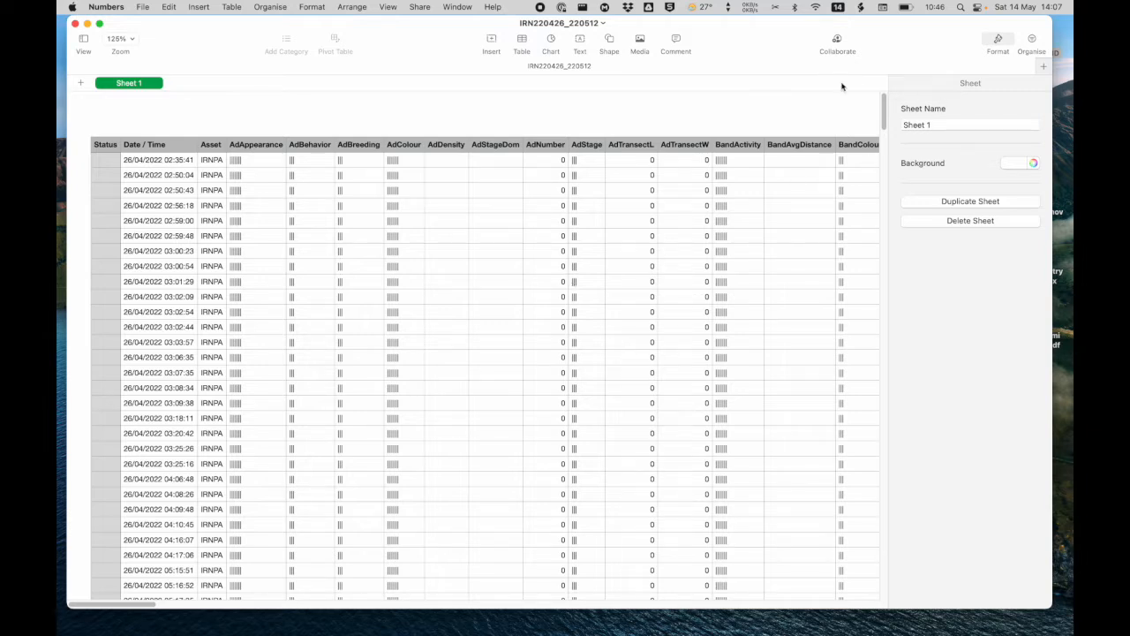
{"action": "left_click", "coordinate": [998, 41]}
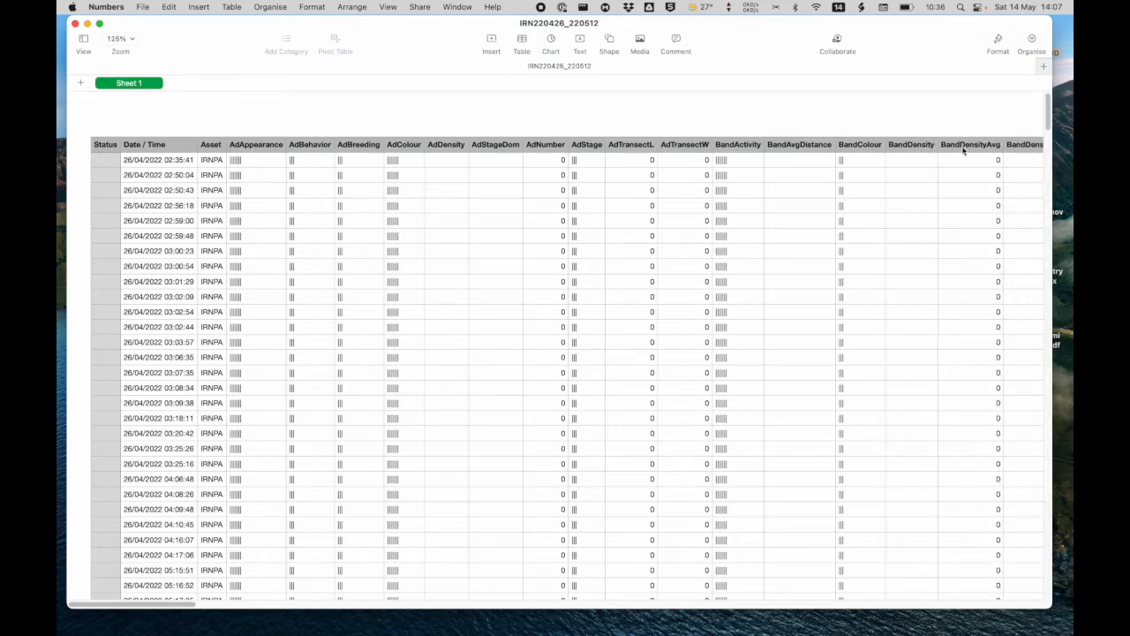
Add one new column after the table's last column and title its header DUP
{"action": "scroll", "coordinate": [962, 152], "scroll_direction": "right", "scroll_amount": 15}
{"action": "scroll", "coordinate": [963, 152], "scroll_direction": "right", "scroll_amount": 20}
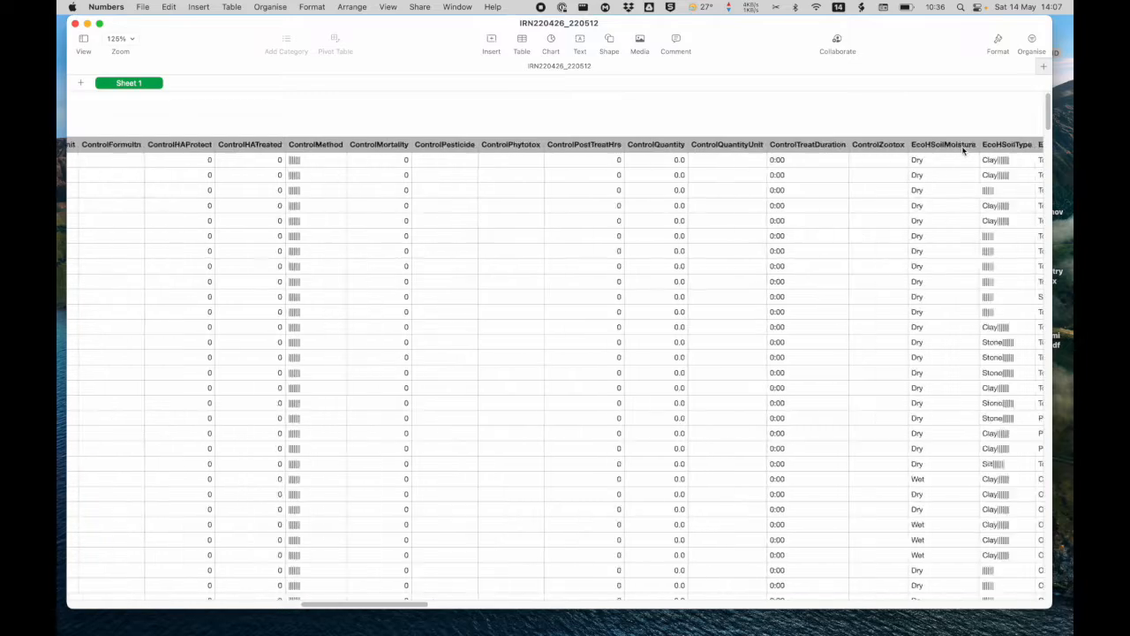
{"action": "scroll", "coordinate": [962, 152], "scroll_direction": "right", "scroll_amount": 20}
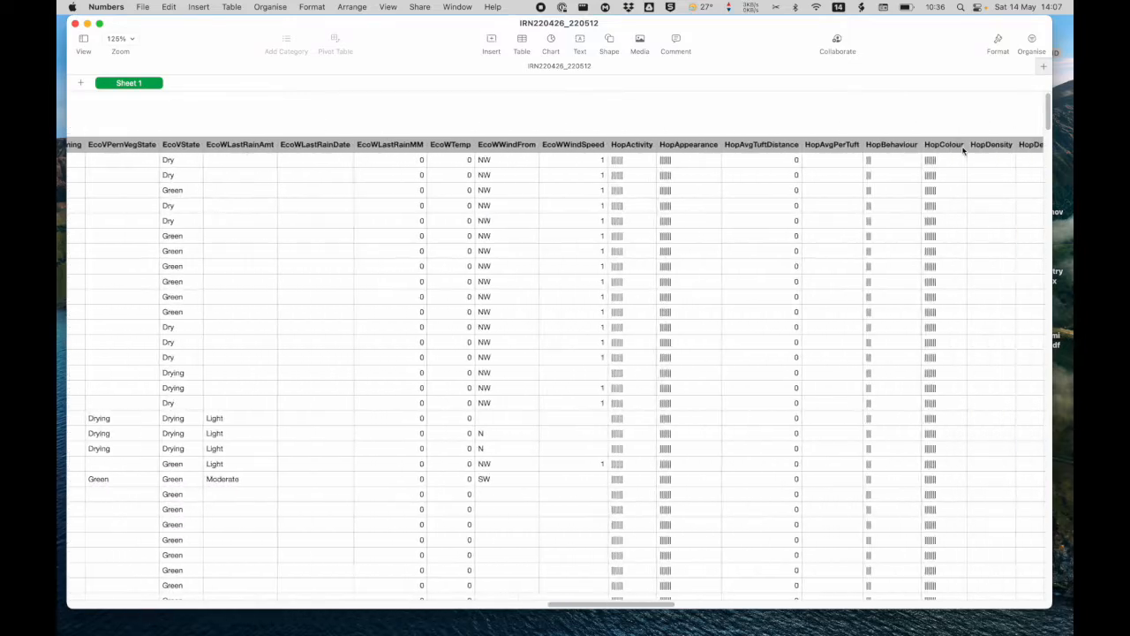
{"action": "scroll", "coordinate": [962, 152], "scroll_direction": "right", "scroll_amount": 20}
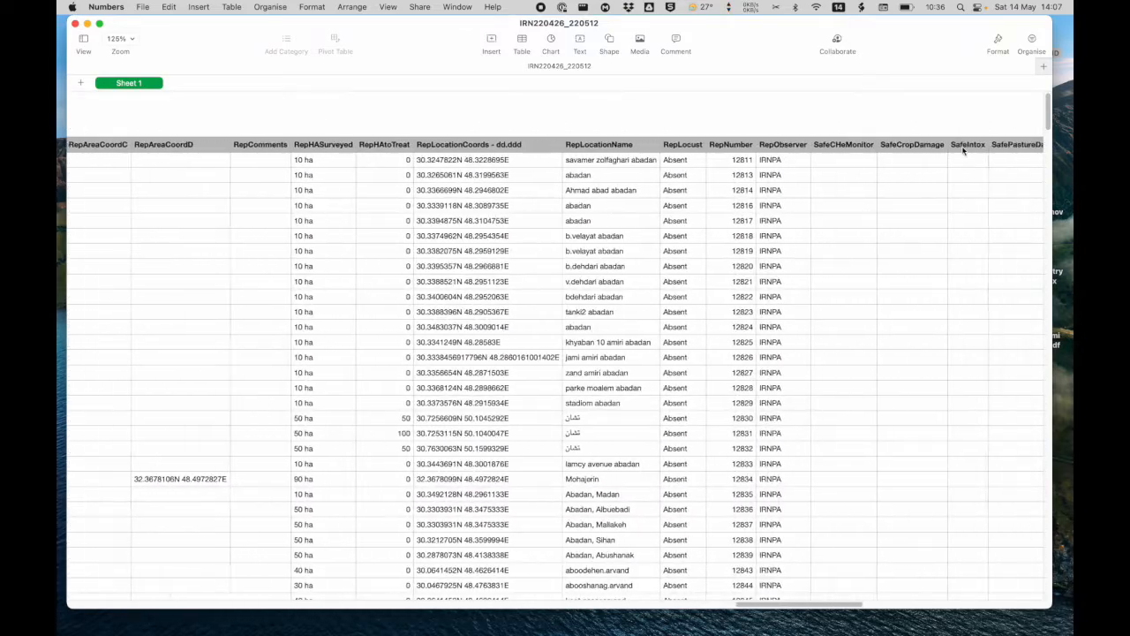
{"action": "scroll", "coordinate": [962, 151], "scroll_direction": "right", "scroll_amount": 10}
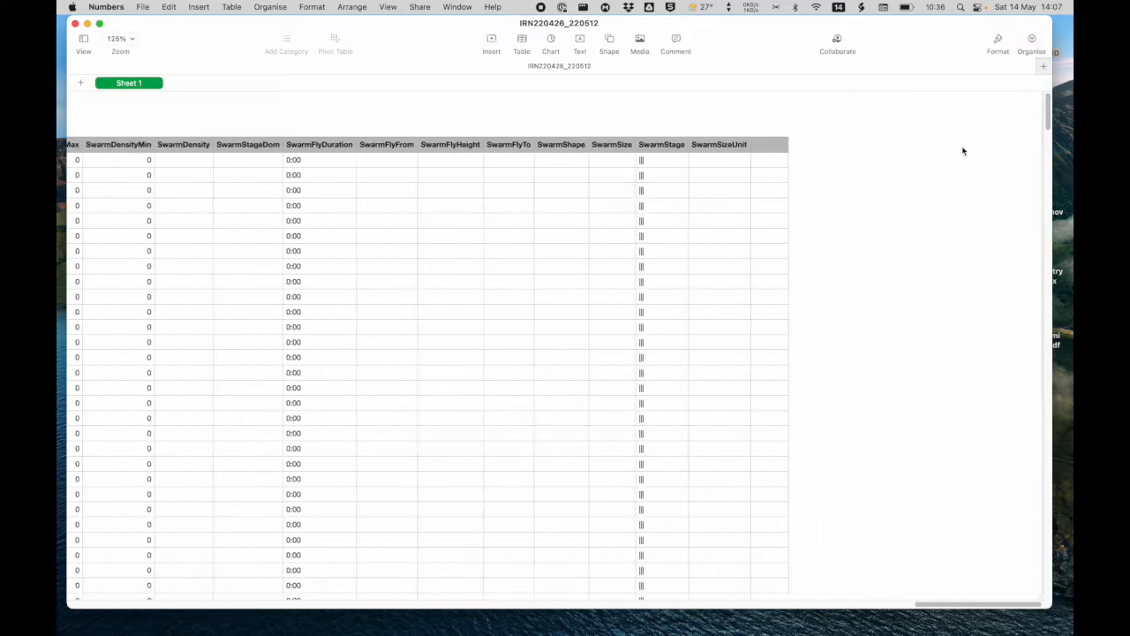
{"action": "left_click", "coordinate": [775, 123]}
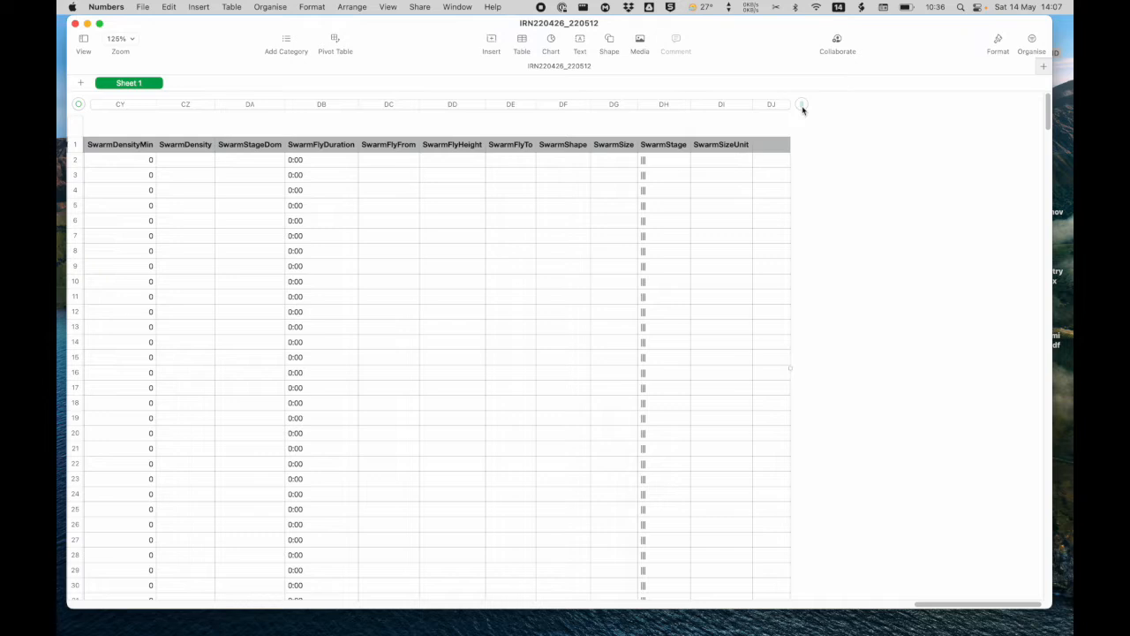
{"action": "left_click", "coordinate": [802, 105]}
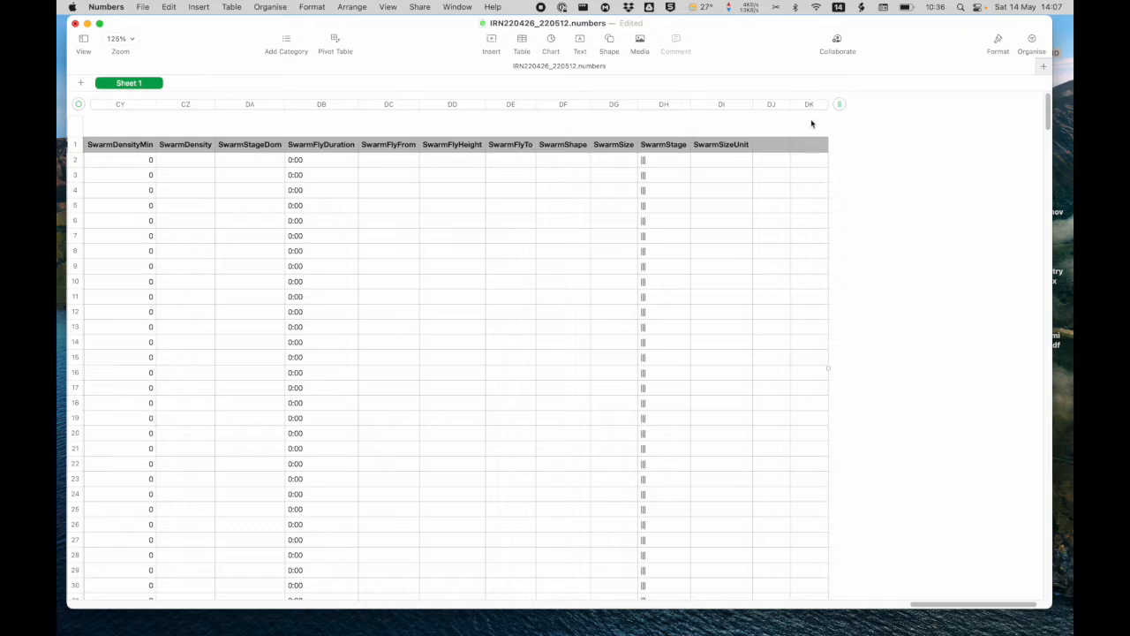
{"action": "left_click", "coordinate": [810, 146]}
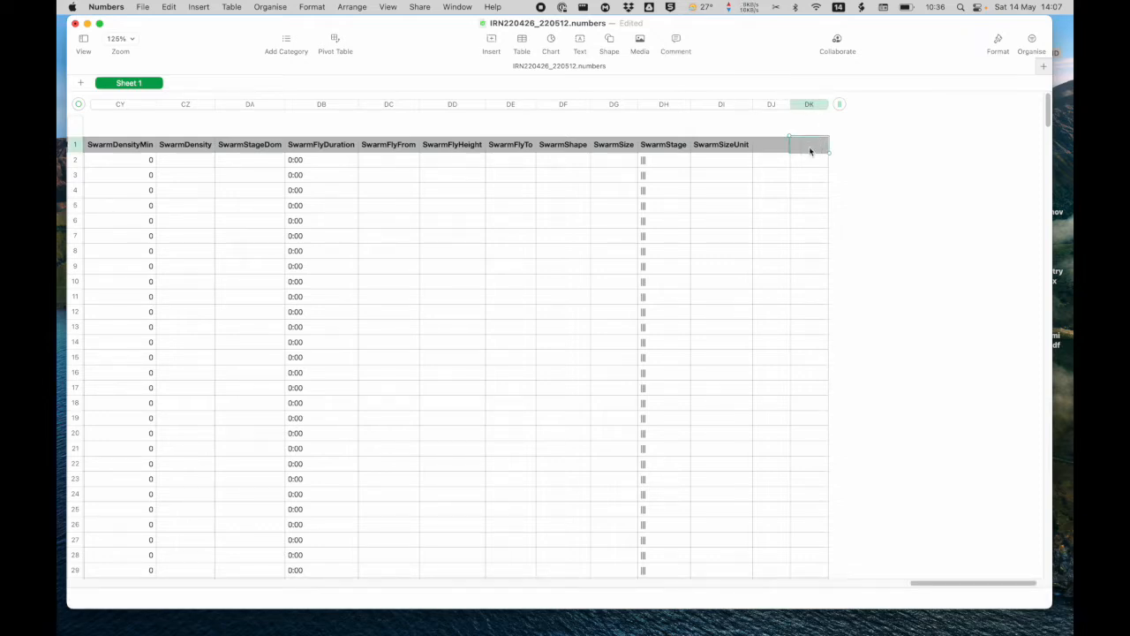
{"action": "type", "text": "DUP"}
{"action": "key", "text": "Return"}
In DK2, enter a COUNTIF formula testing the whole RepLocationCoords - dd.ddd column against cell CJ2
{"action": "type", "text": "="}
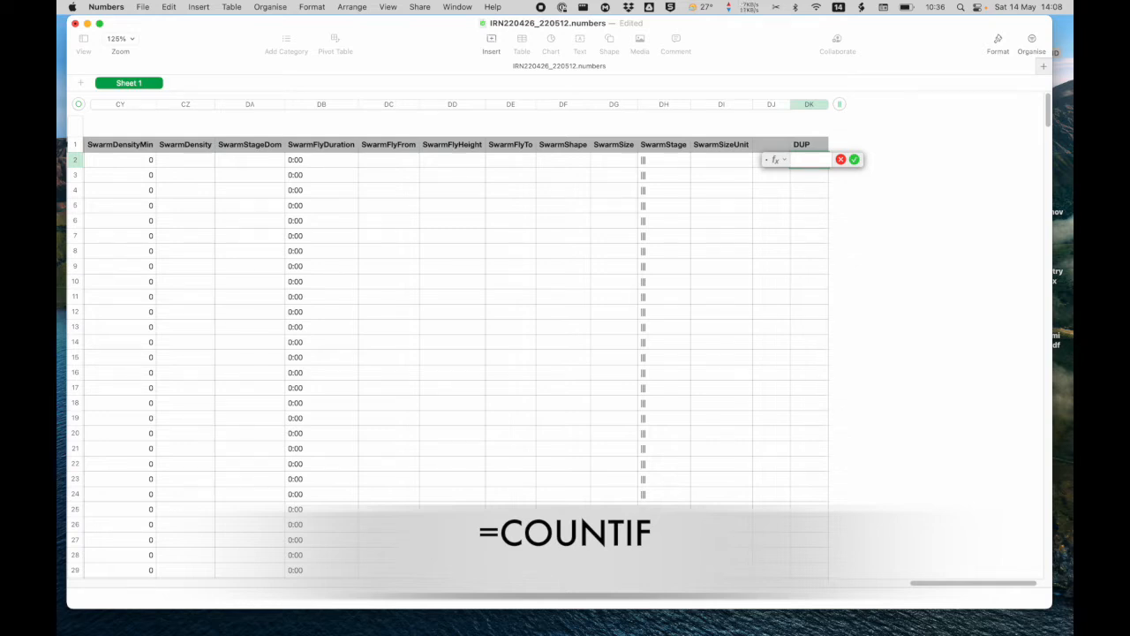
{"action": "type", "text": "COUNT"}
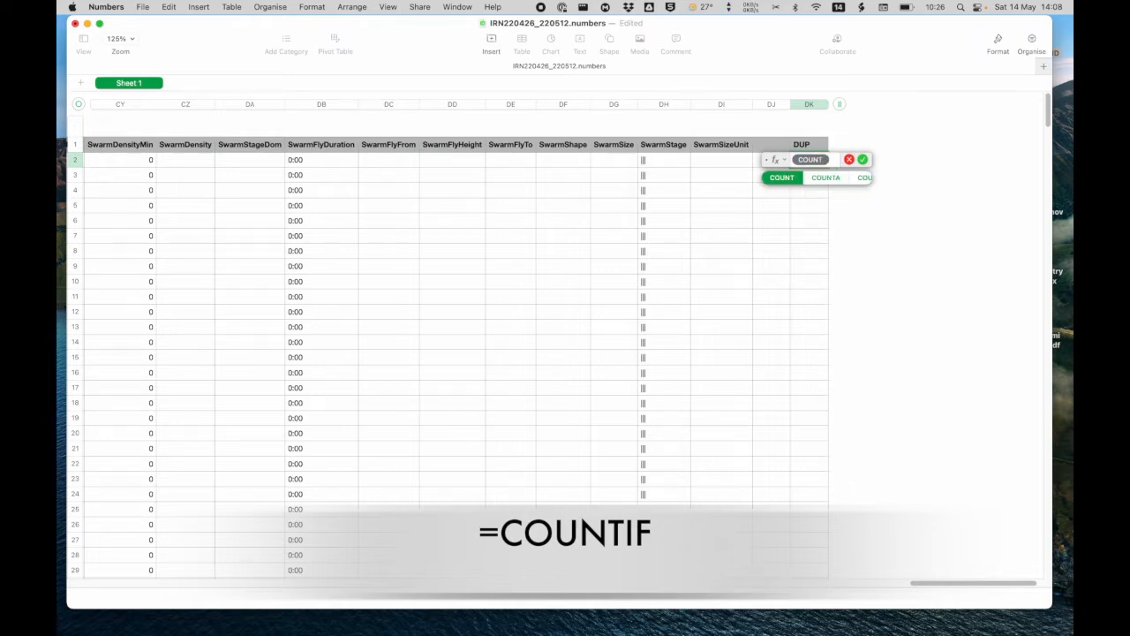
{"action": "type", "text": "IF"}
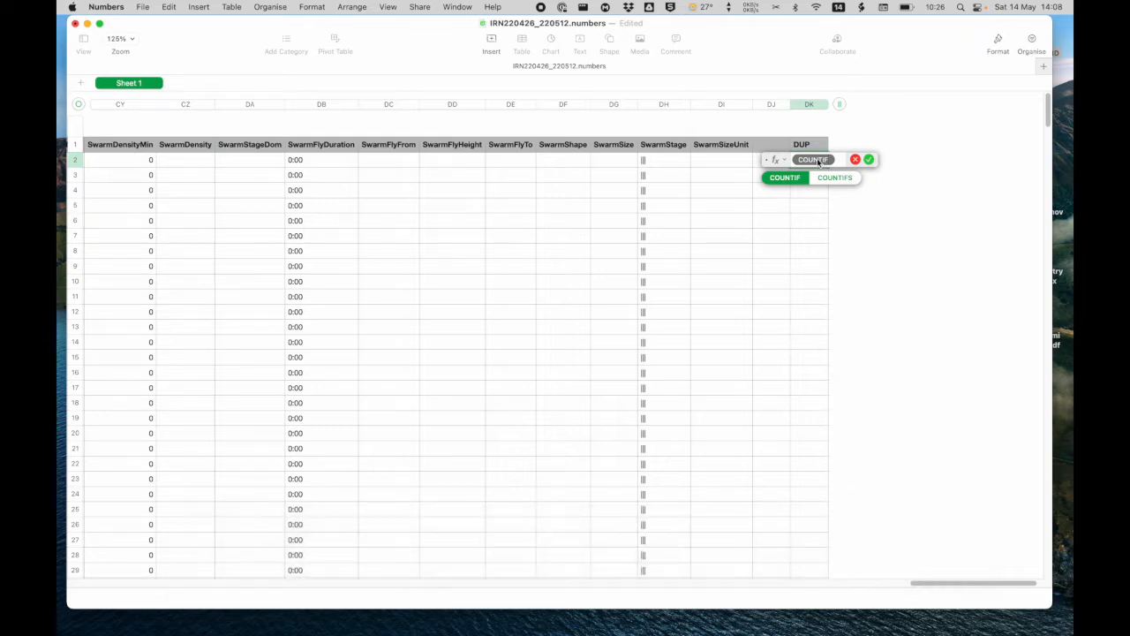
{"action": "key", "text": "Return"}
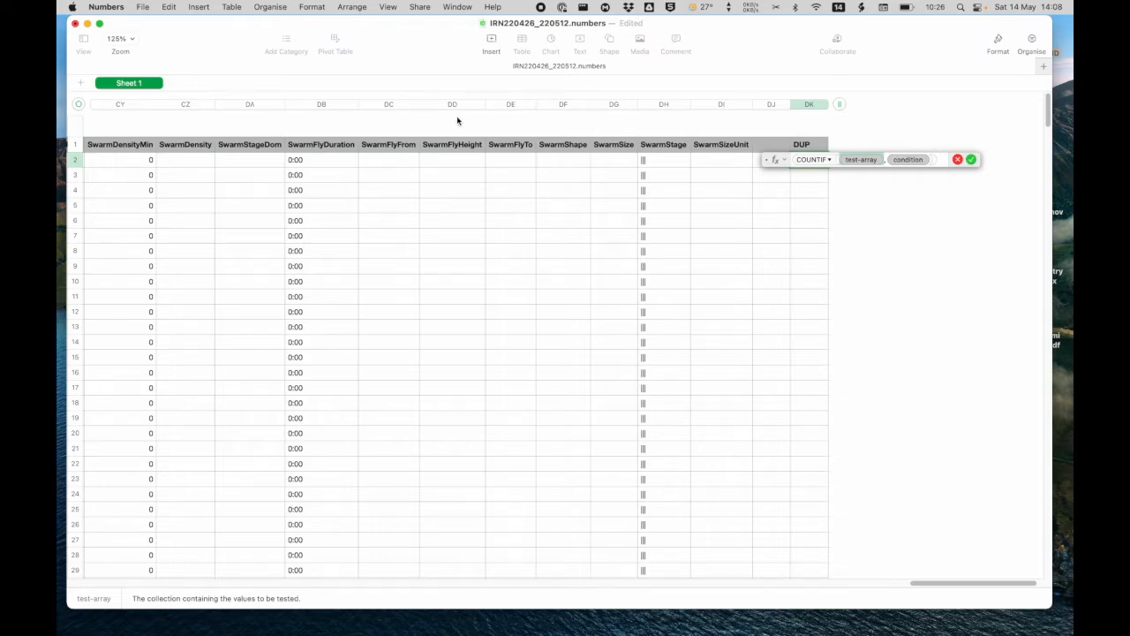
{"action": "scroll", "coordinate": [457, 120], "scroll_direction": "left", "scroll_amount": 10}
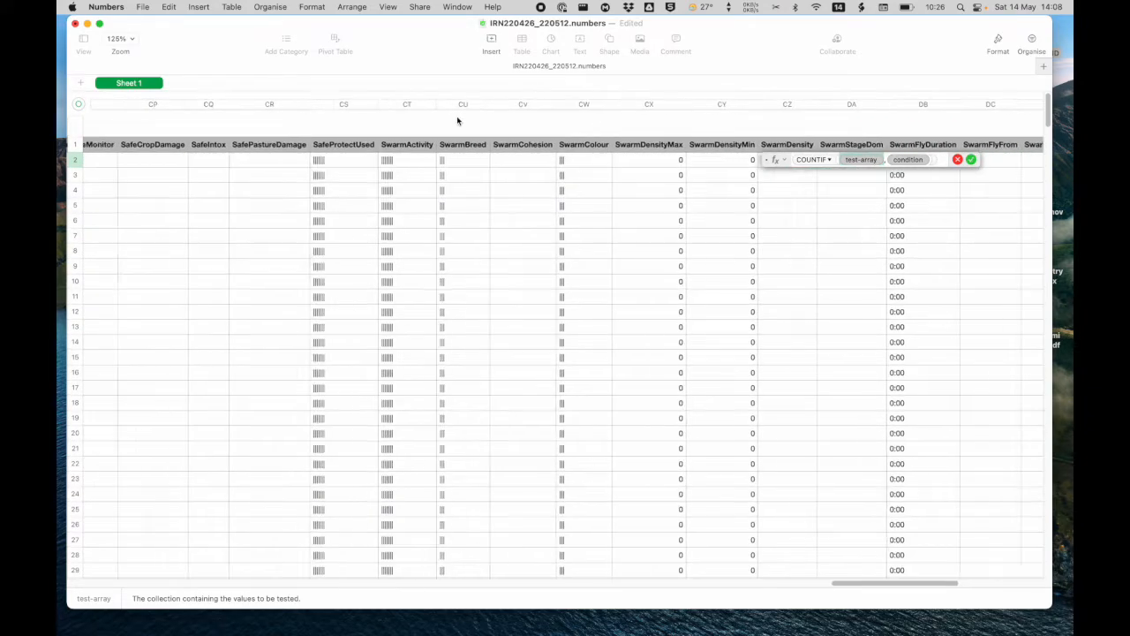
{"action": "scroll", "coordinate": [457, 120], "scroll_direction": "left", "scroll_amount": 8}
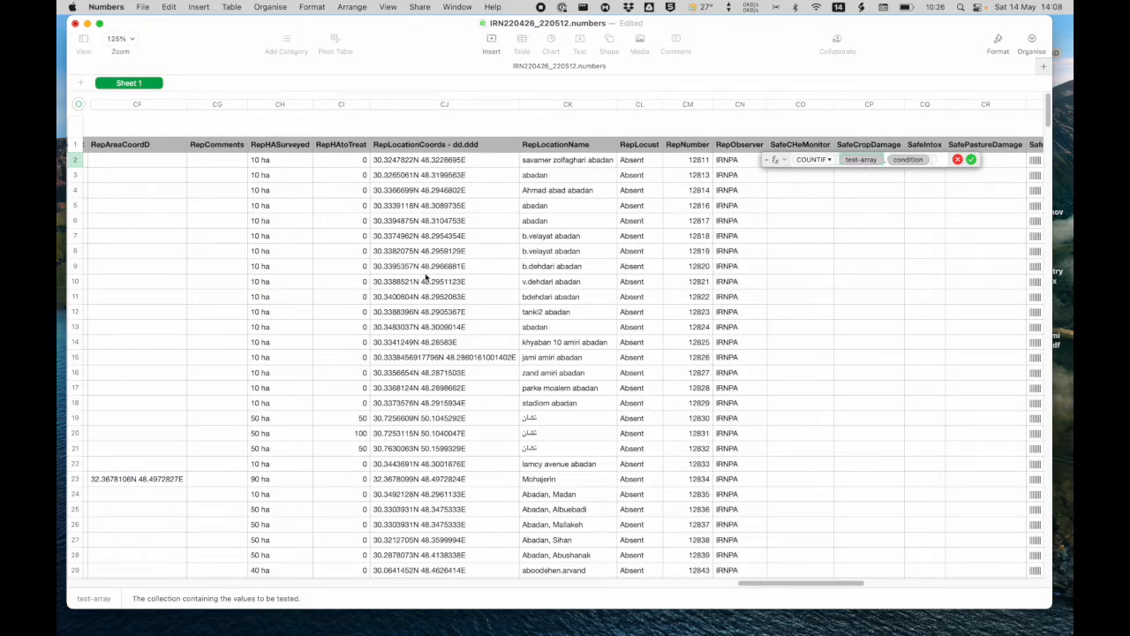
{"action": "left_click", "coordinate": [449, 104]}
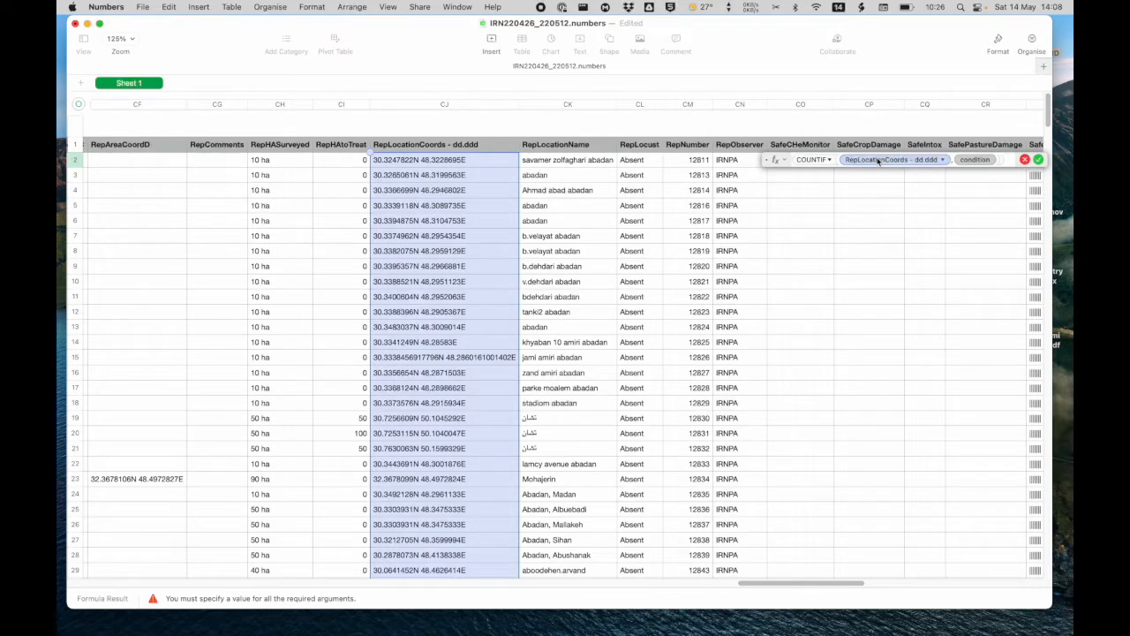
{"action": "left_click", "coordinate": [975, 160]}
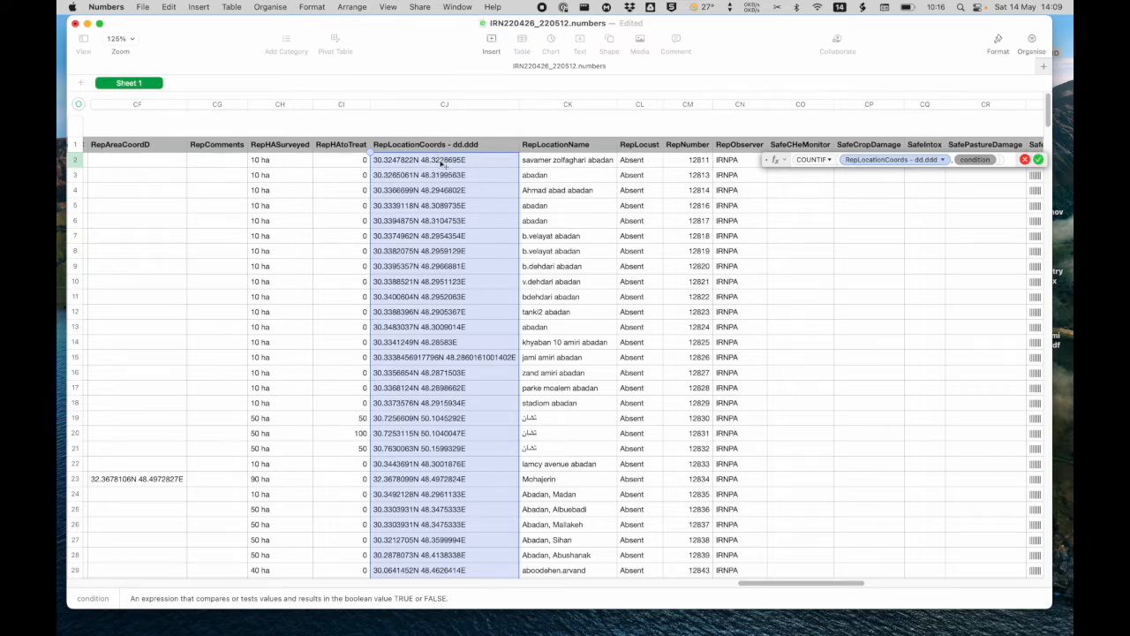
{"action": "left_click", "coordinate": [469, 160]}
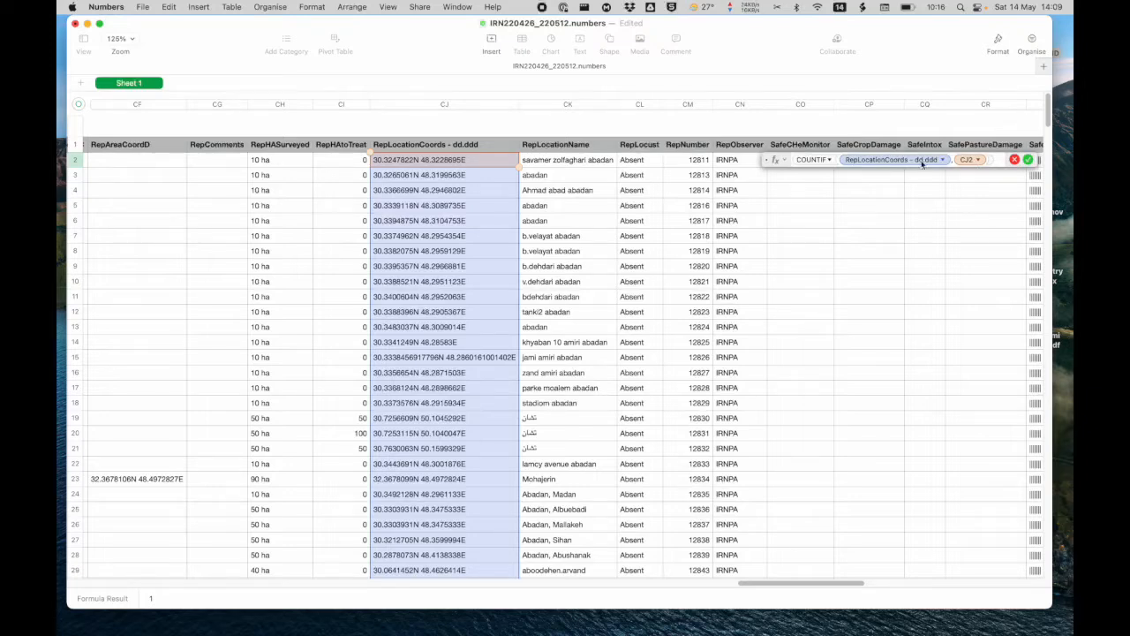
{"action": "left_click", "coordinate": [1028, 160]}
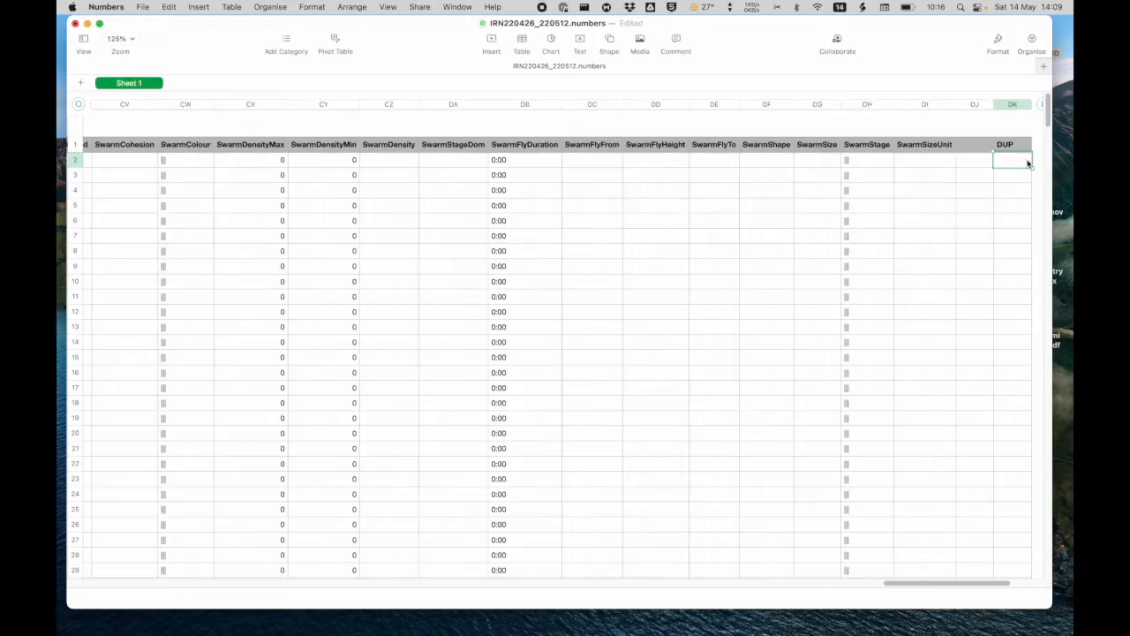
Copy the COUNTIF formula from DK2 and paste it into the whole of column DK
{"action": "scroll", "coordinate": [969, 177], "scroll_direction": "right", "scroll_amount": 3}
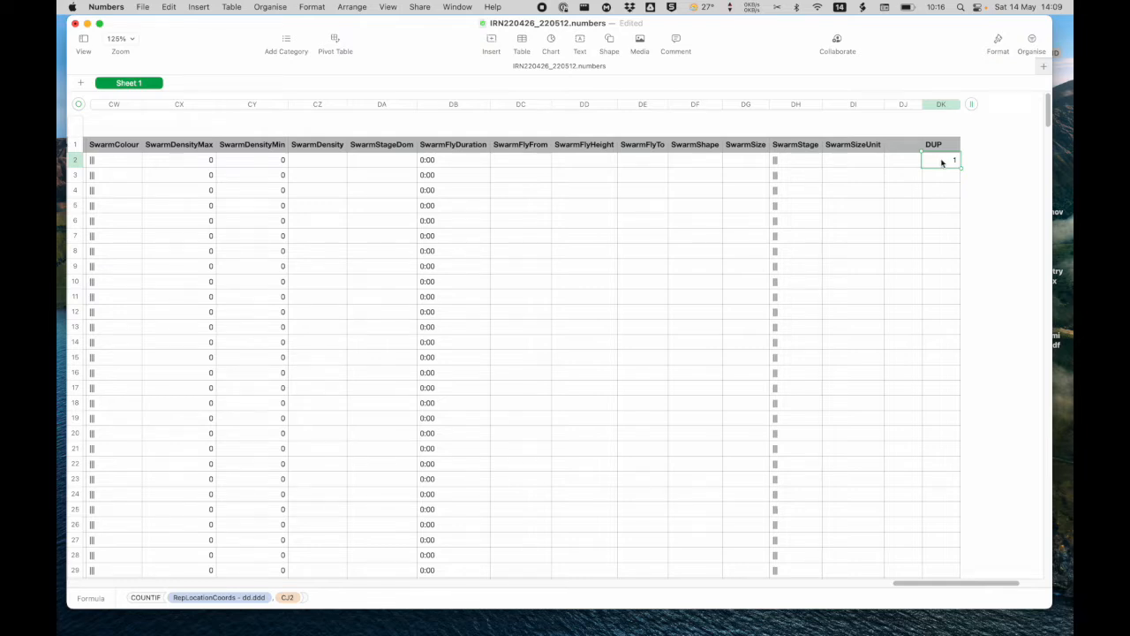
{"action": "key", "text": "super+c"}
{"action": "left_click", "coordinate": [940, 105]}
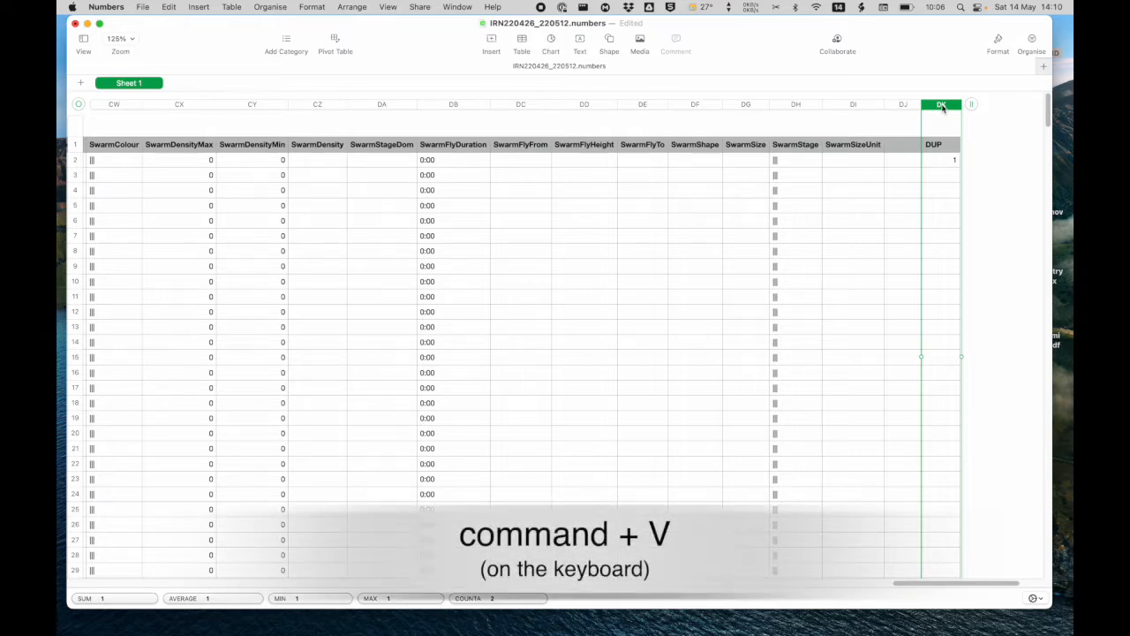
{"action": "key", "text": "super+v"}
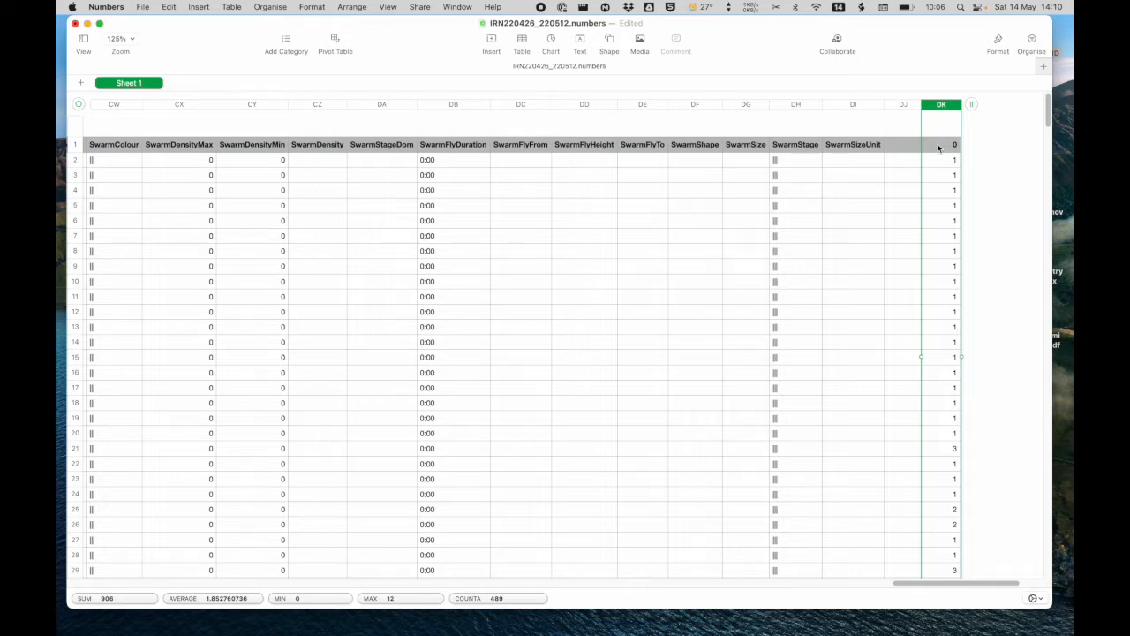
Replace the pasted formula in header cell DK1 with the title DUP
{"action": "left_click", "coordinate": [938, 148]}
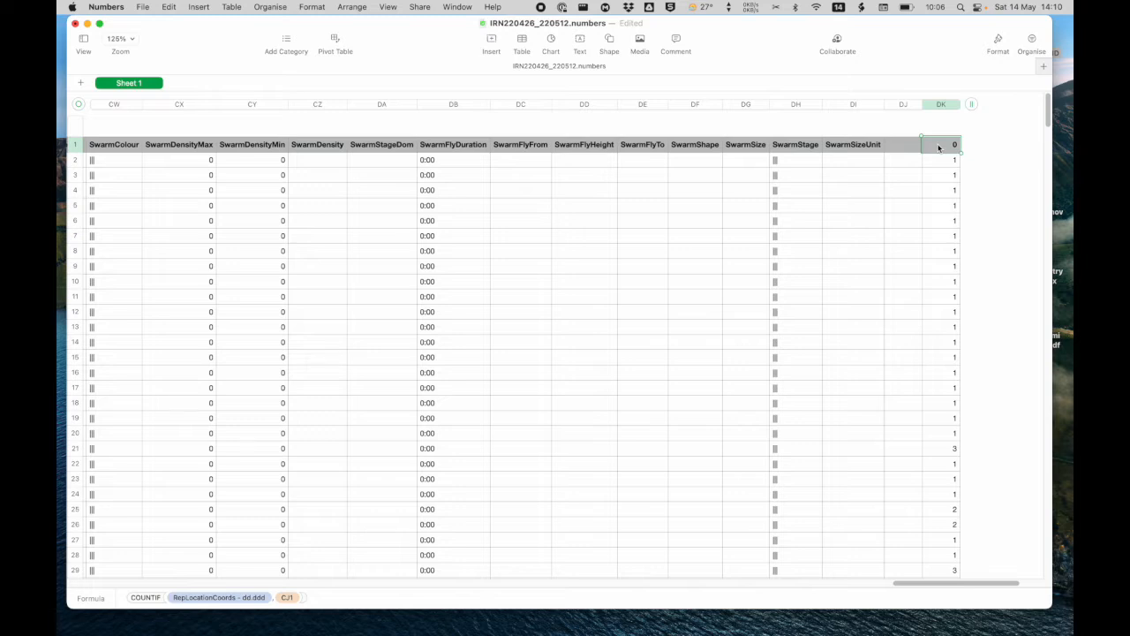
{"action": "type", "text": "DUP"}
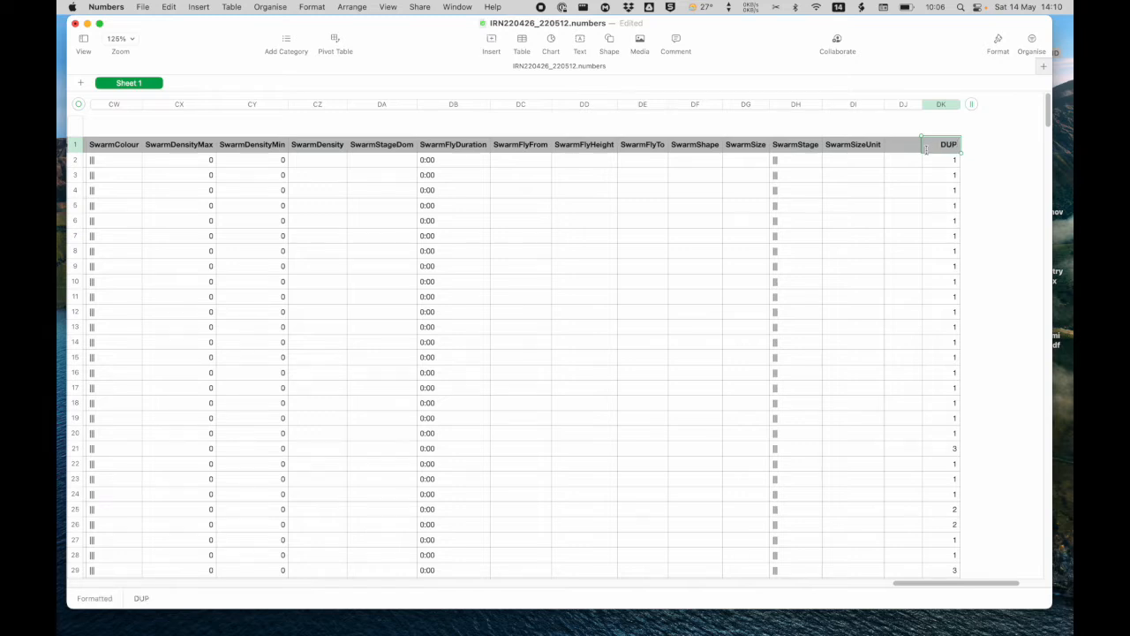
{"action": "left_click", "coordinate": [932, 162]}
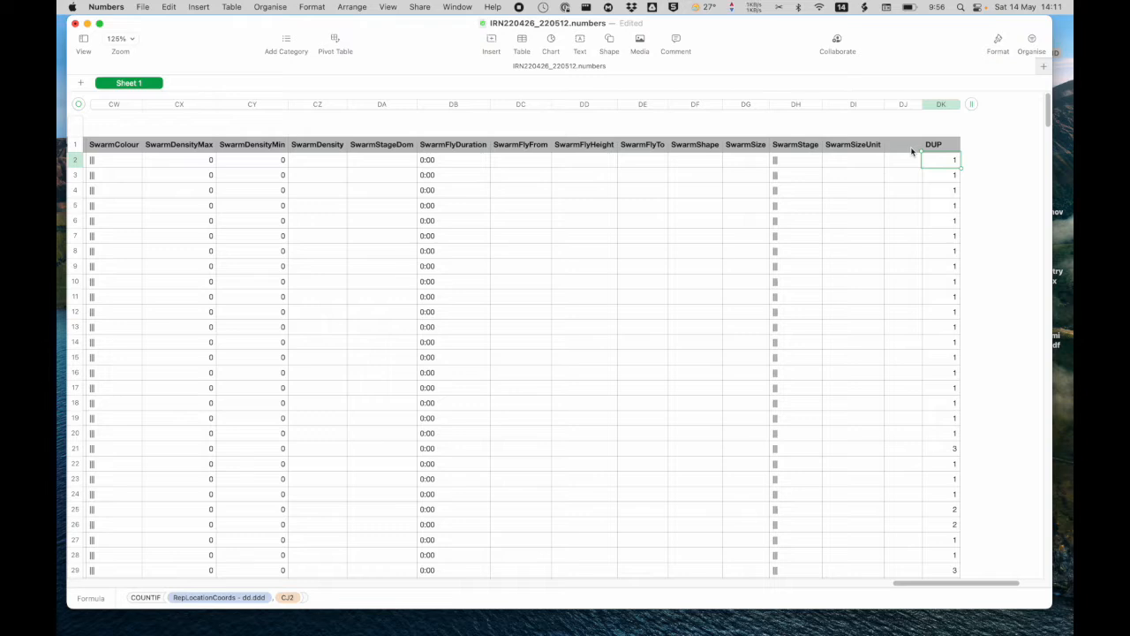
Filter the table on the DUP column with a number rule showing only values greater than 1
{"action": "left_click", "coordinate": [1032, 42]}
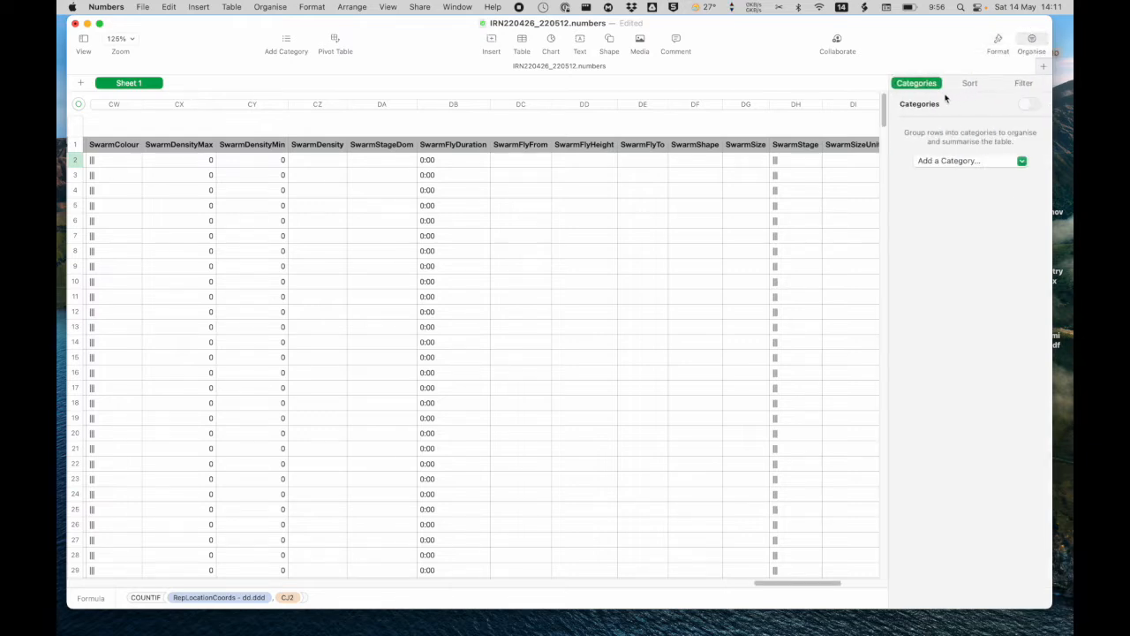
{"action": "left_click", "coordinate": [1025, 83]}
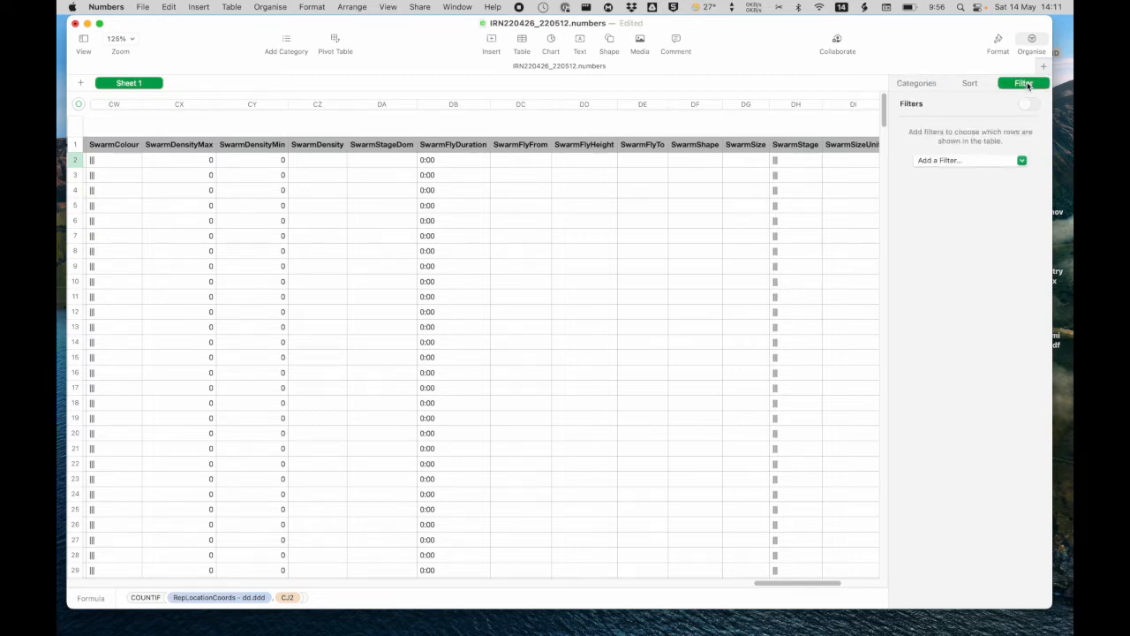
{"action": "left_click", "coordinate": [1022, 160]}
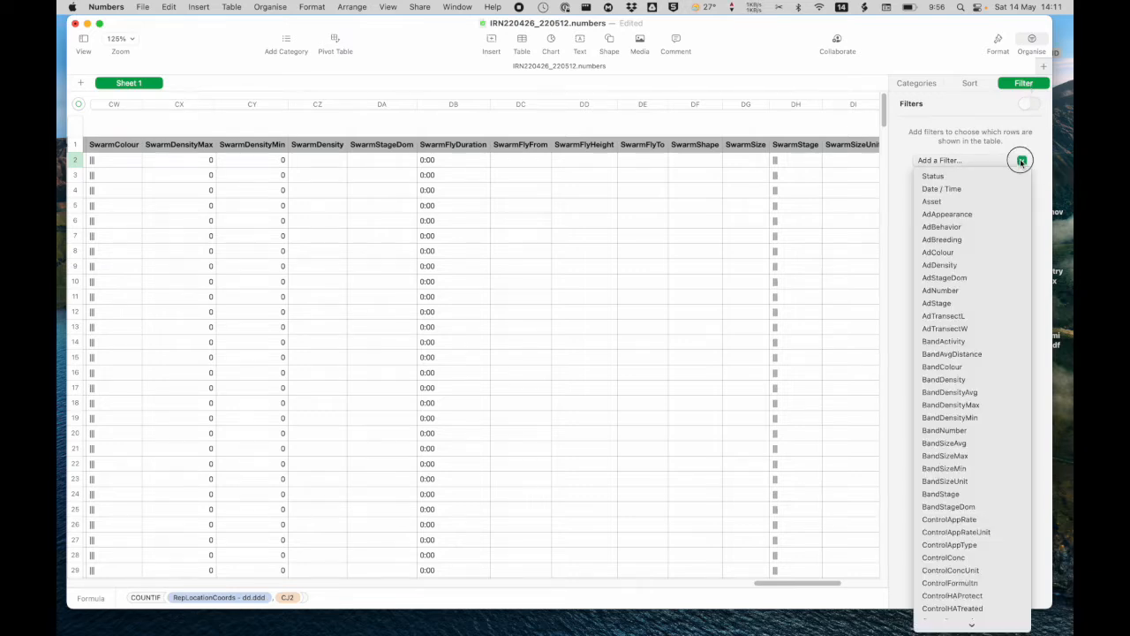
{"action": "scroll", "coordinate": [987, 258], "scroll_direction": "down", "scroll_amount": 10}
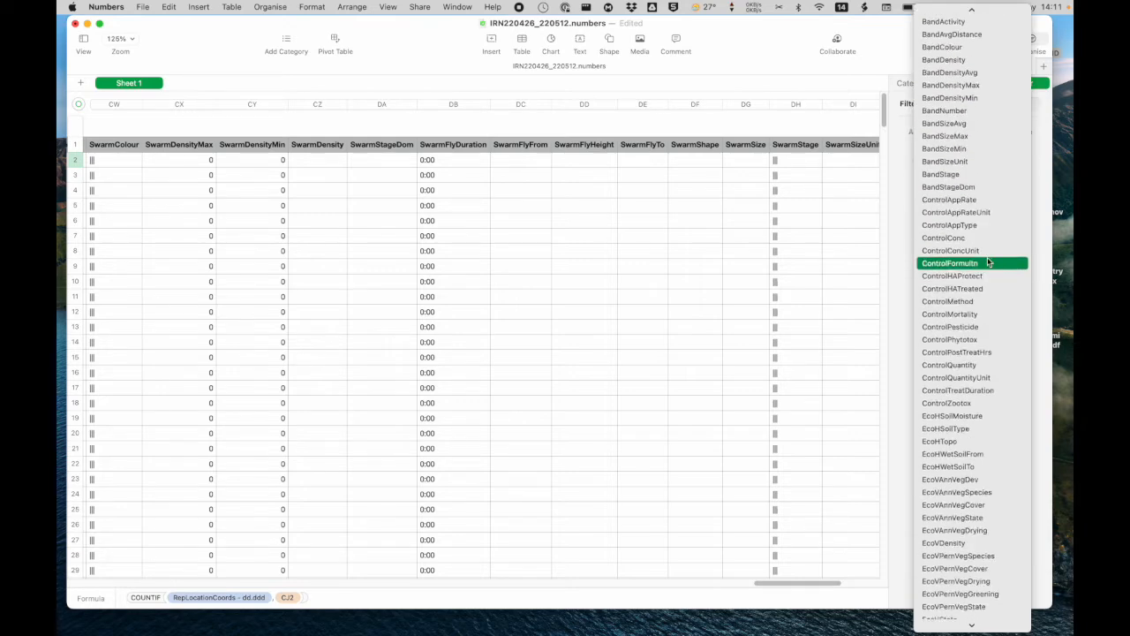
{"action": "scroll", "coordinate": [987, 259], "scroll_direction": "down", "scroll_amount": 10}
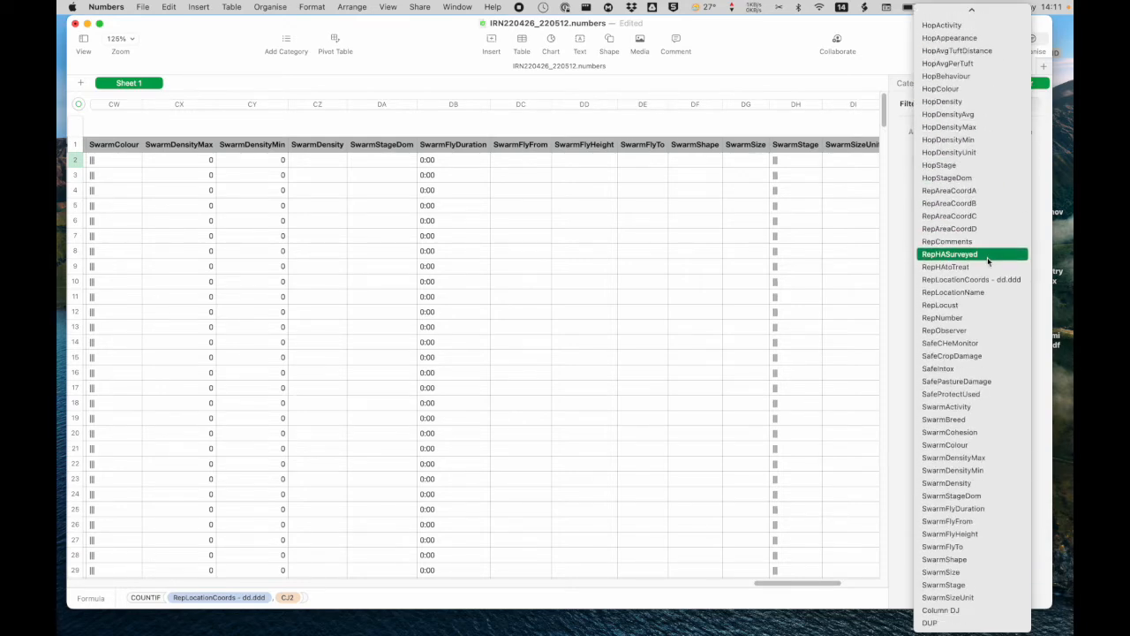
{"action": "left_click", "coordinate": [944, 624]}
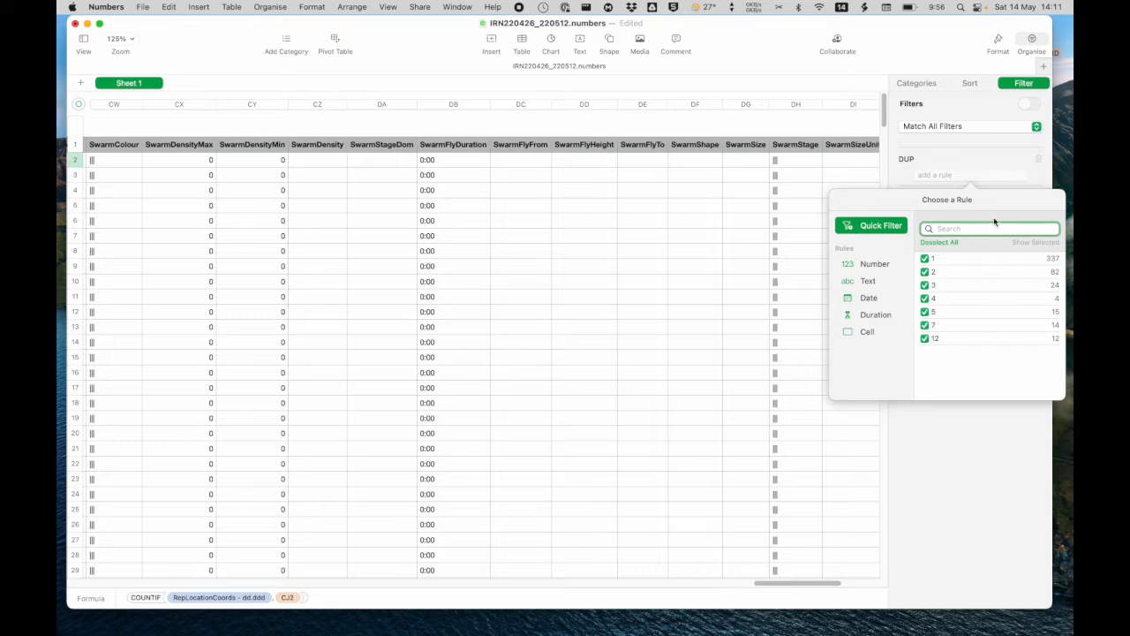
{"action": "left_click", "coordinate": [876, 267]}
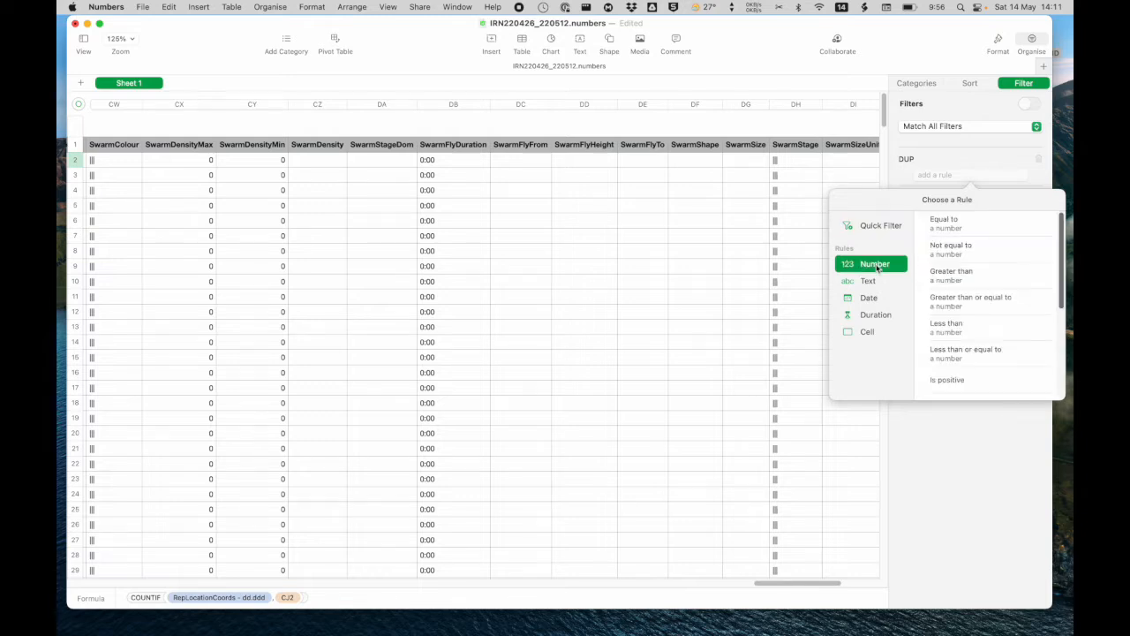
{"action": "left_click", "coordinate": [951, 273]}
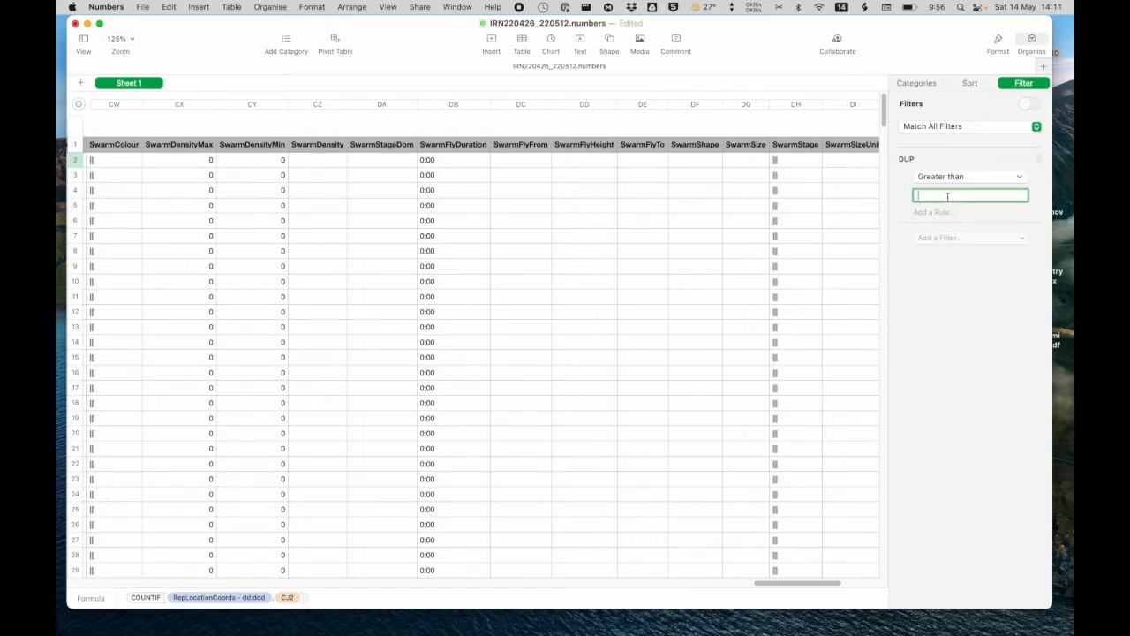
{"action": "type", "text": "1"}
{"action": "key", "text": "Return"}
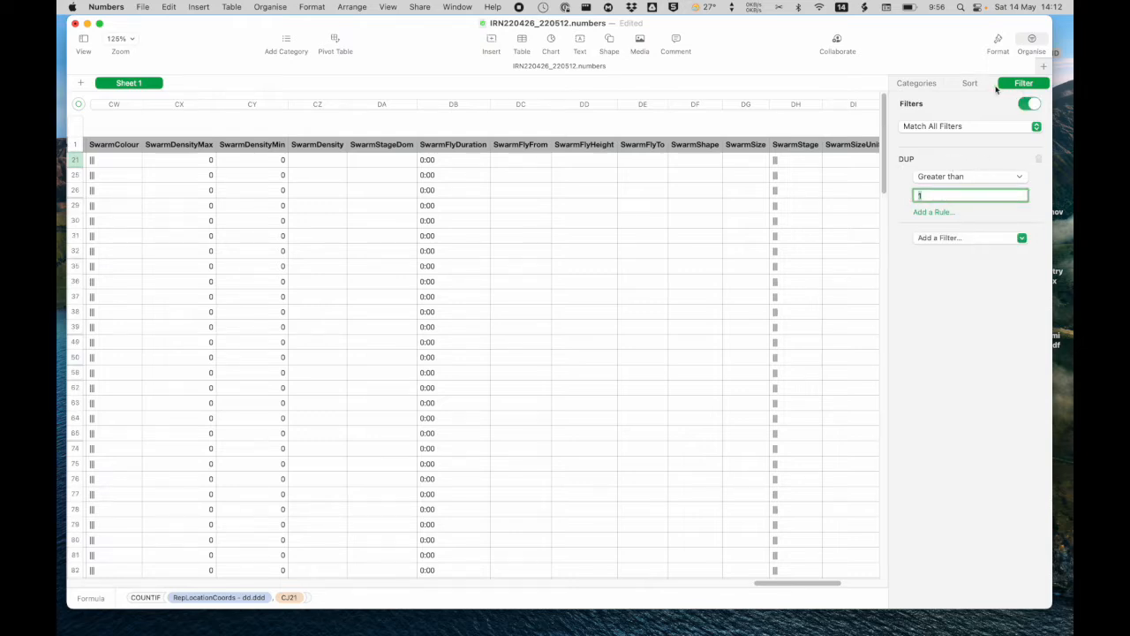
Hide columns C through CG, from Asset to RepComments
{"action": "left_click", "coordinate": [1035, 42]}
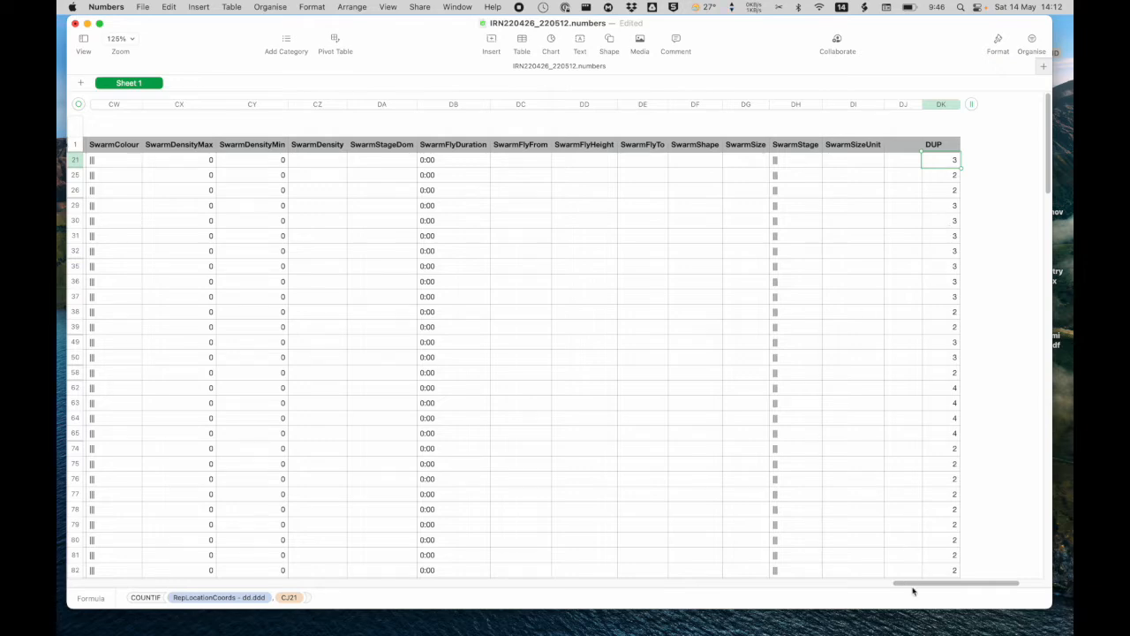
{"action": "left_click_drag", "start_coordinate": [919, 586], "coordinate": [83, 574]}
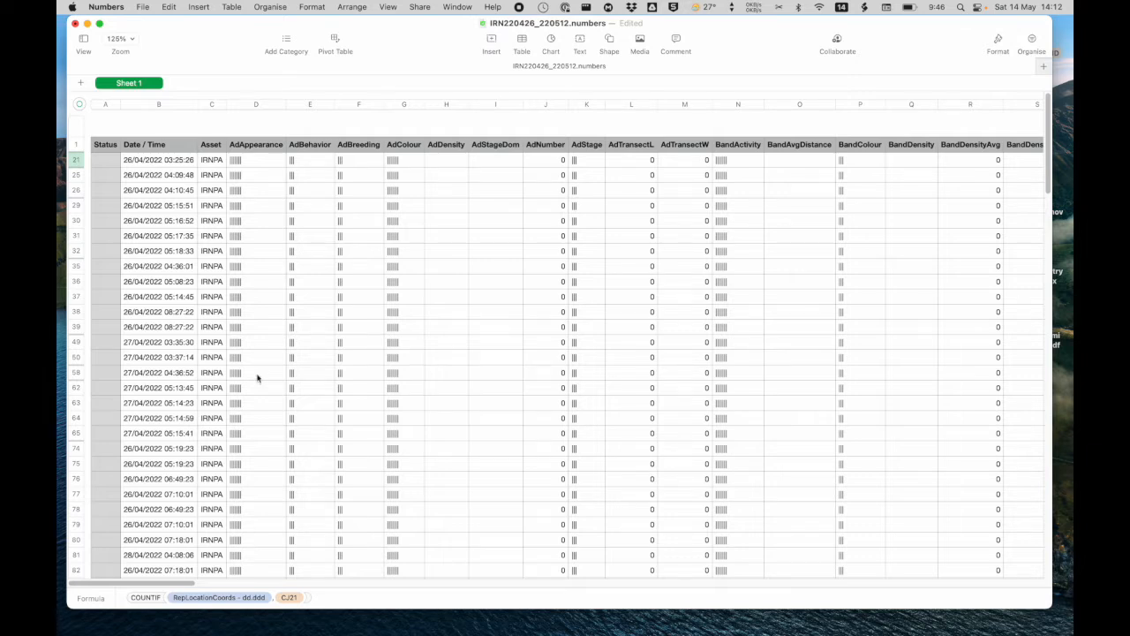
{"action": "left_click", "coordinate": [212, 104]}
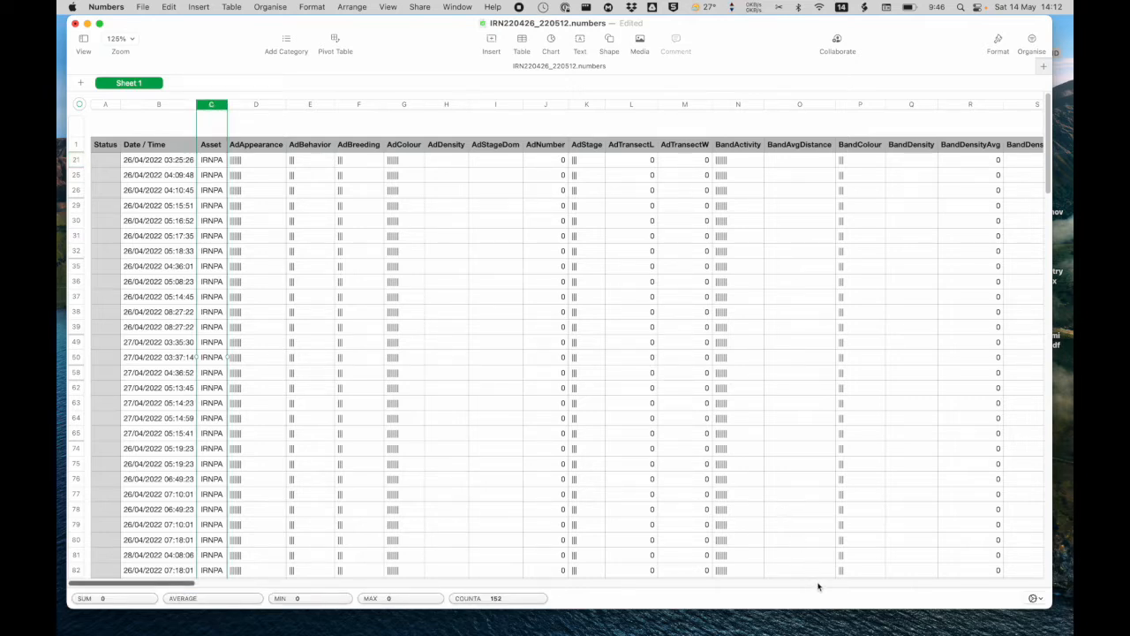
{"action": "scroll", "coordinate": [816, 587], "scroll_direction": "right", "scroll_amount": 10}
{"action": "scroll", "coordinate": [818, 587], "scroll_direction": "right", "scroll_amount": 10}
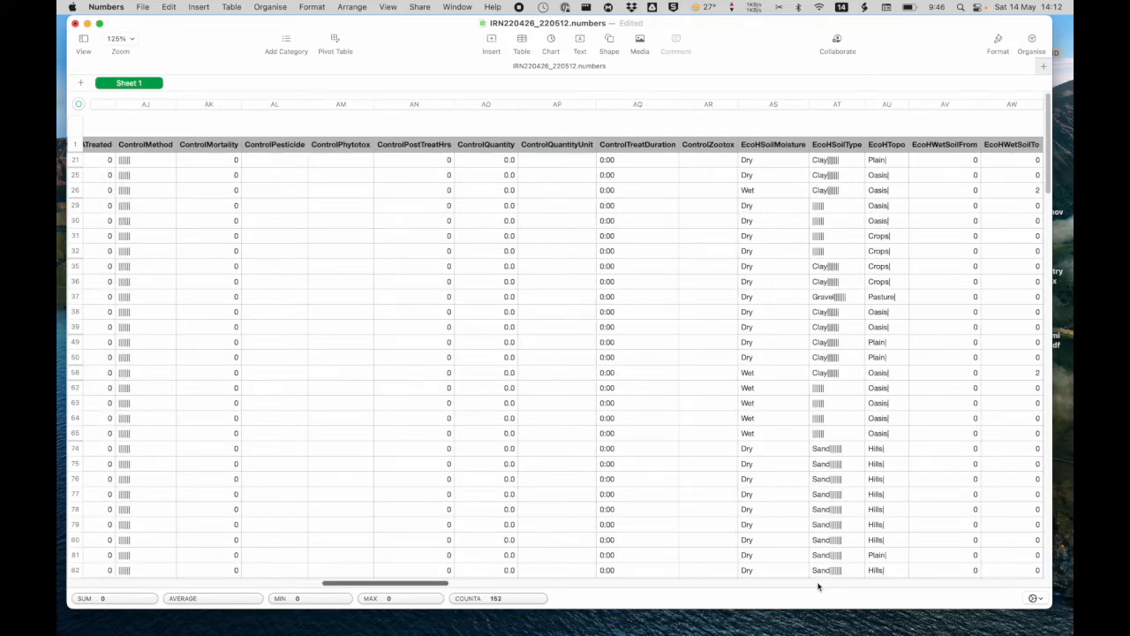
{"action": "scroll", "coordinate": [848, 587], "scroll_direction": "right", "scroll_amount": 10}
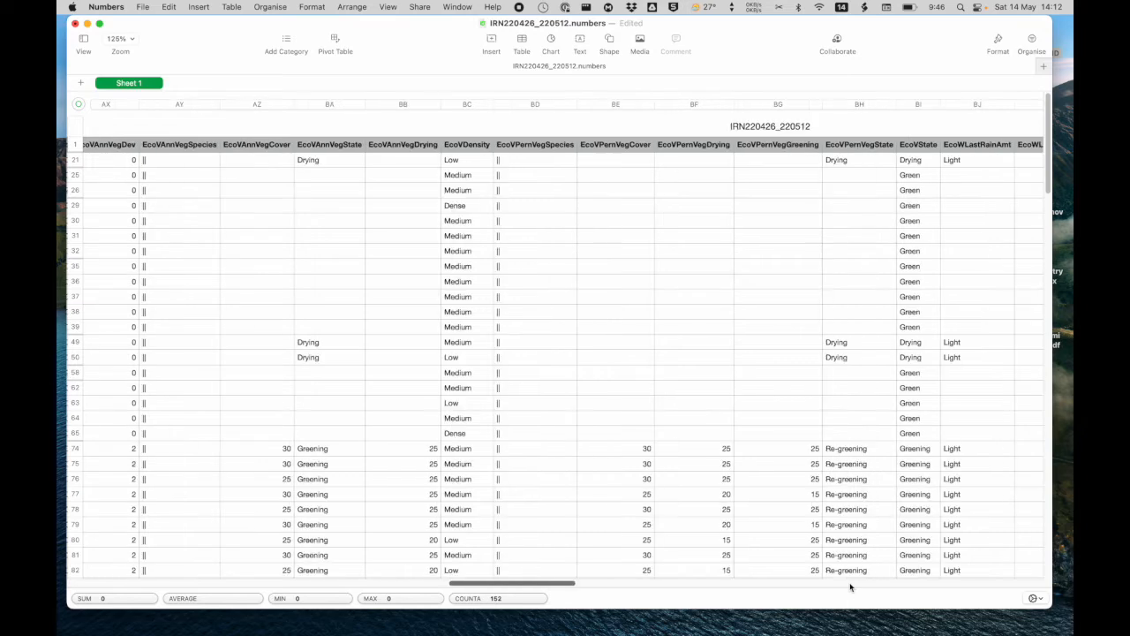
{"action": "scroll", "coordinate": [850, 587], "scroll_direction": "right", "scroll_amount": 15}
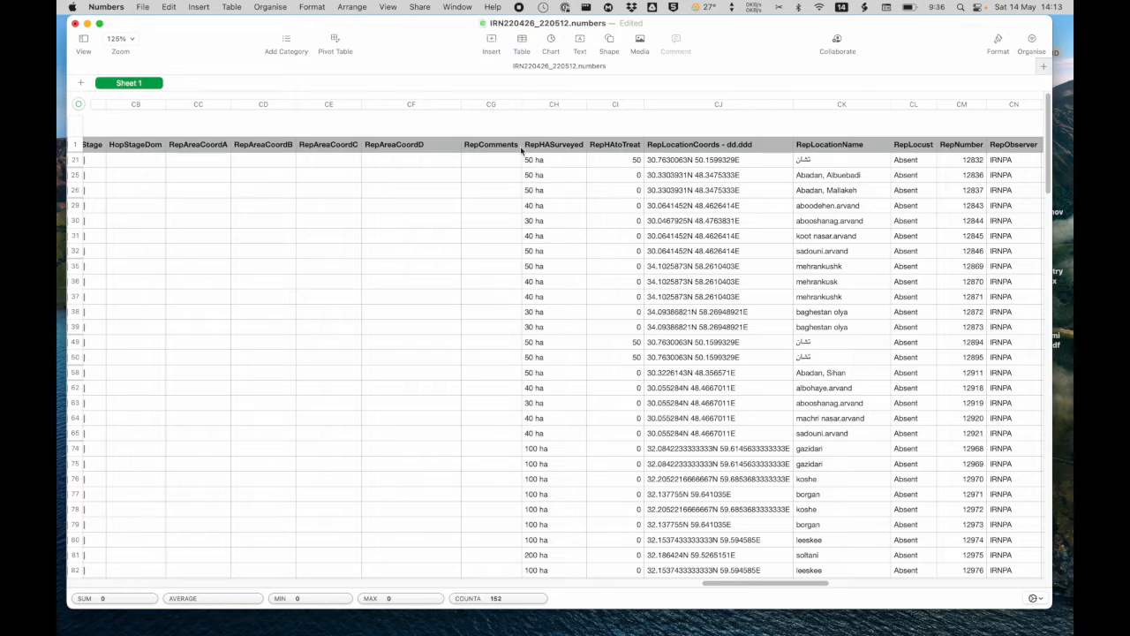
{"action": "left_click", "coordinate": [492, 105], "text": "shift"}
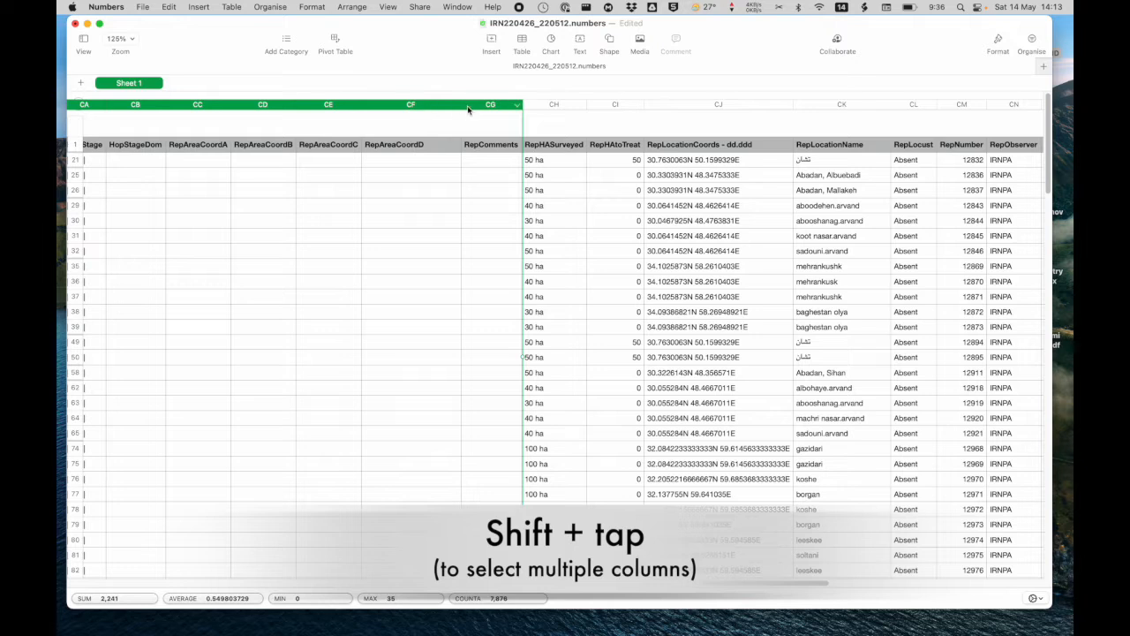
{"action": "right_click", "coordinate": [517, 108]}
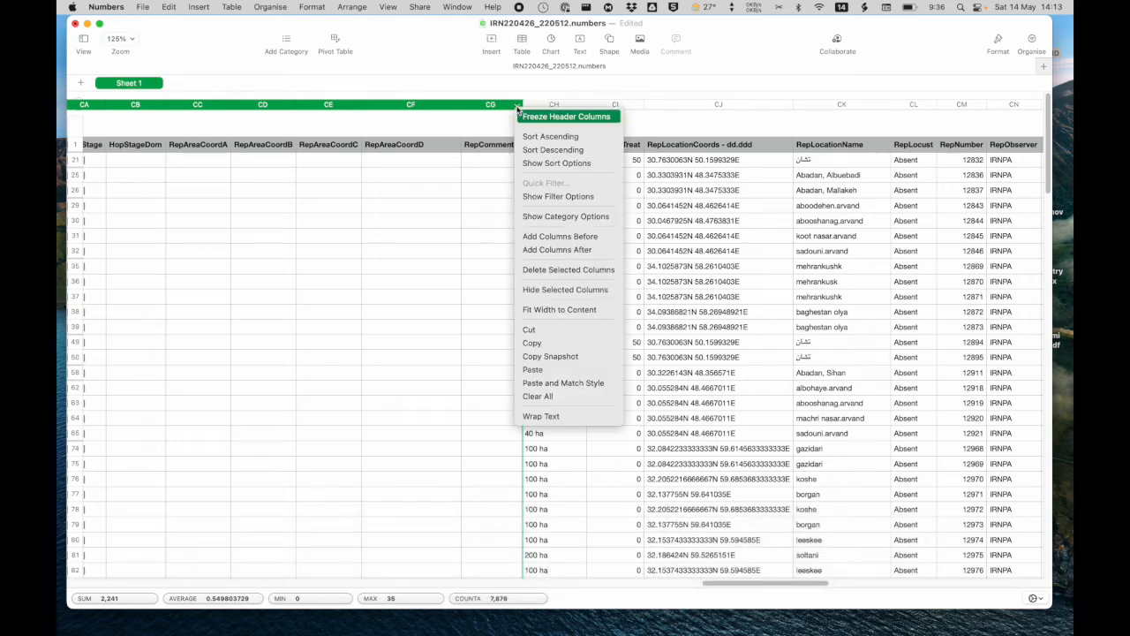
{"action": "left_click", "coordinate": [547, 289]}
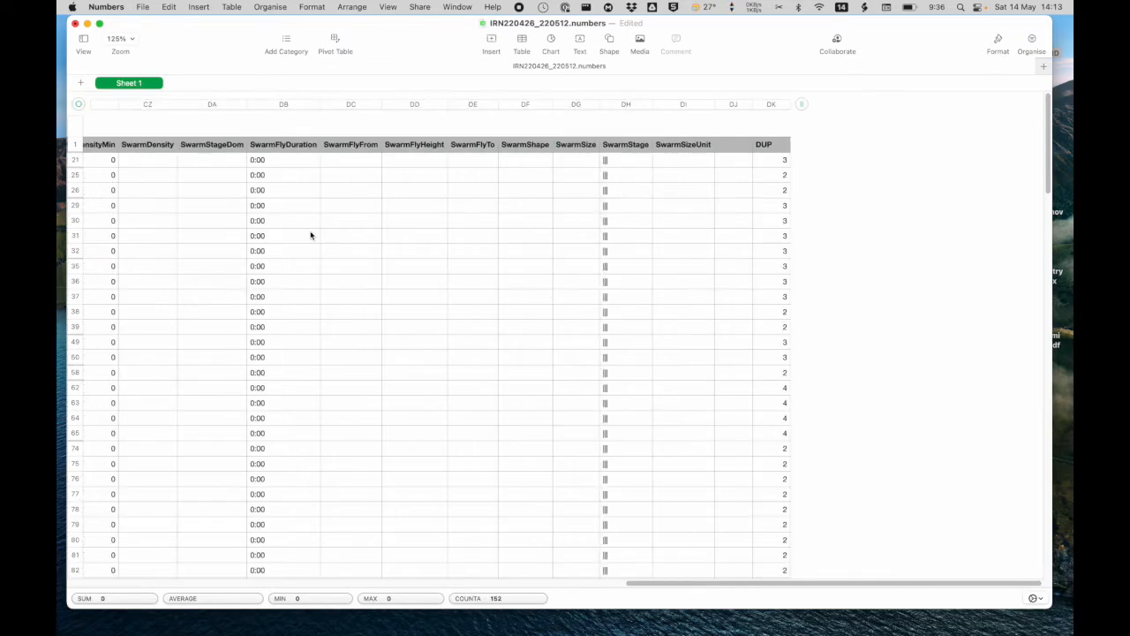
Hide columns CM through DJ, from RepNumber to the untitled column just before DUP
{"action": "scroll", "coordinate": [310, 235], "scroll_direction": "left", "scroll_amount": 15}
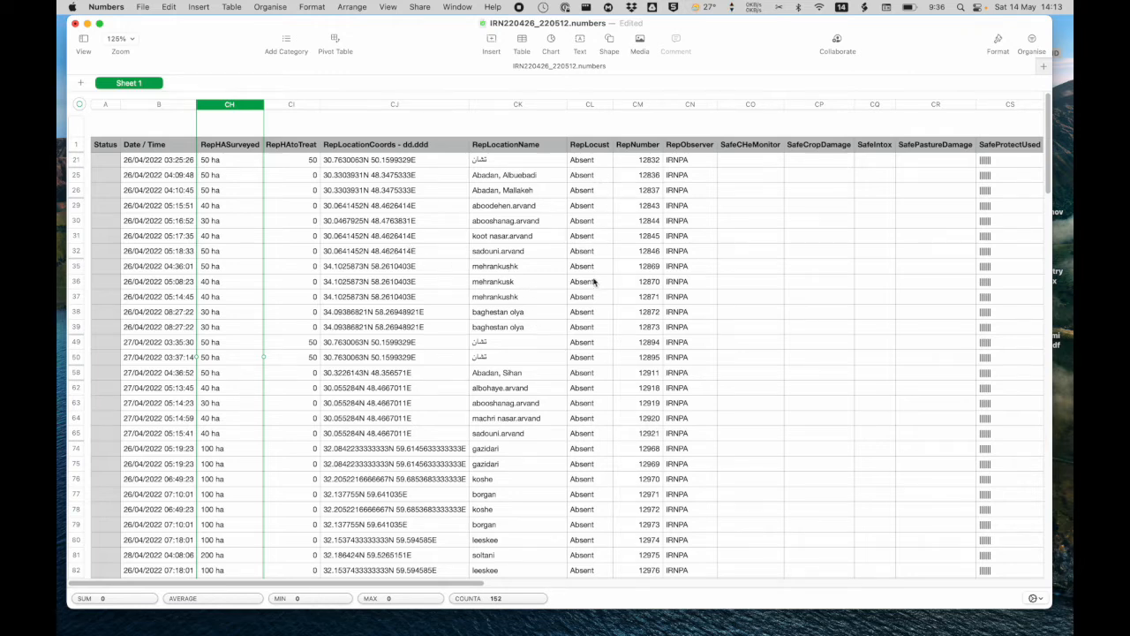
{"action": "left_click", "coordinate": [637, 104]}
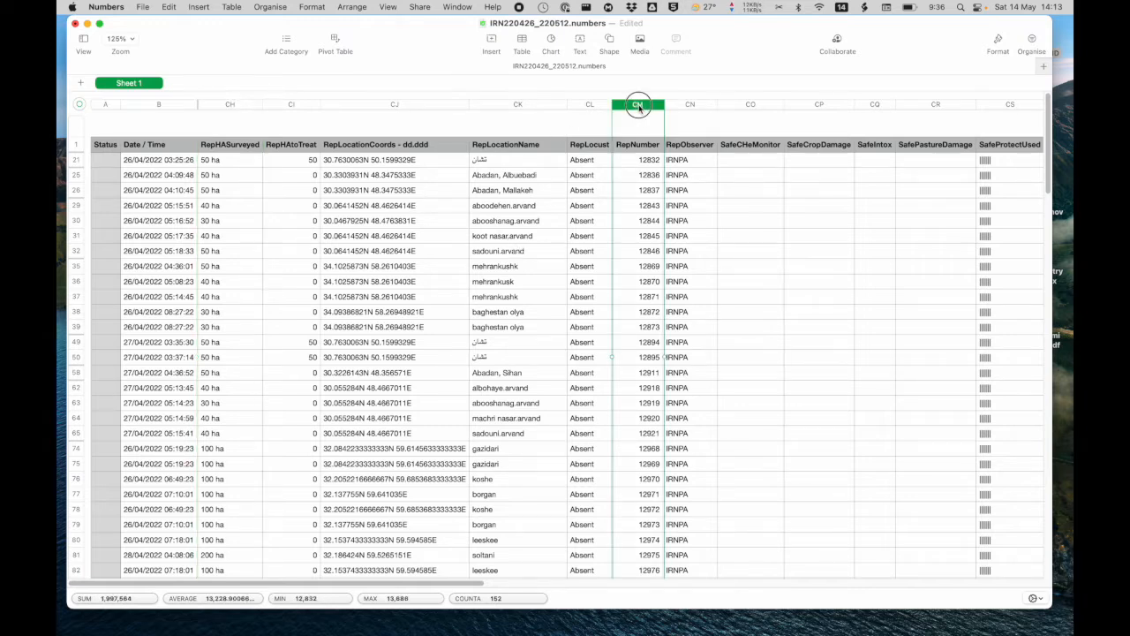
{"action": "left_click", "coordinate": [764, 585]}
{"action": "left_click_drag", "start_coordinate": [765, 586], "coordinate": [946, 586]}
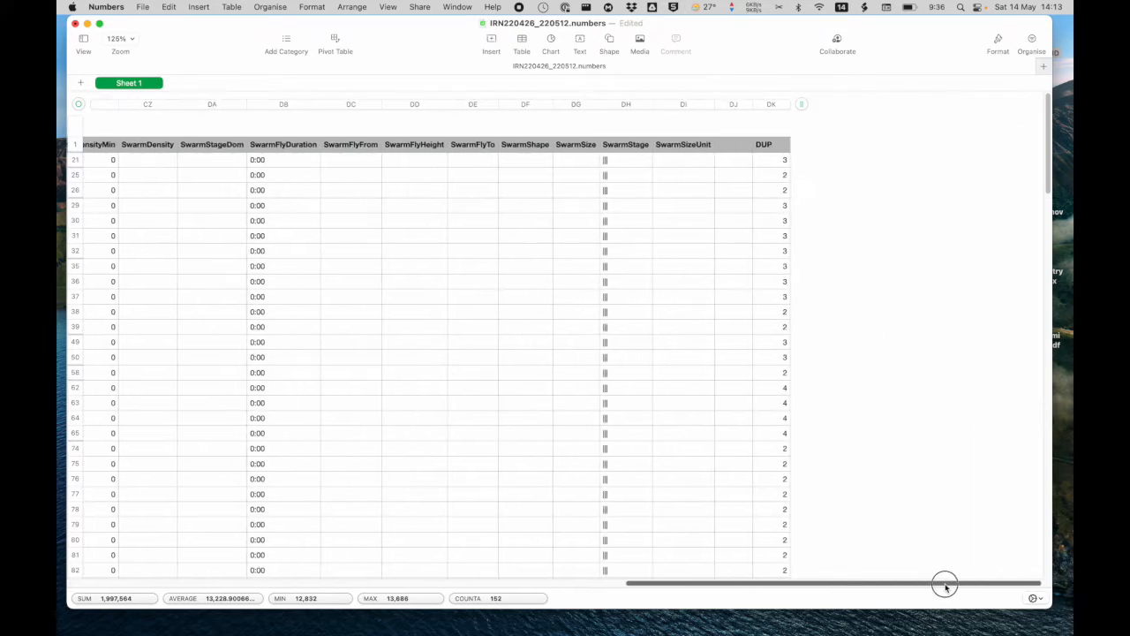
{"action": "left_click", "coordinate": [734, 107], "text": "shift"}
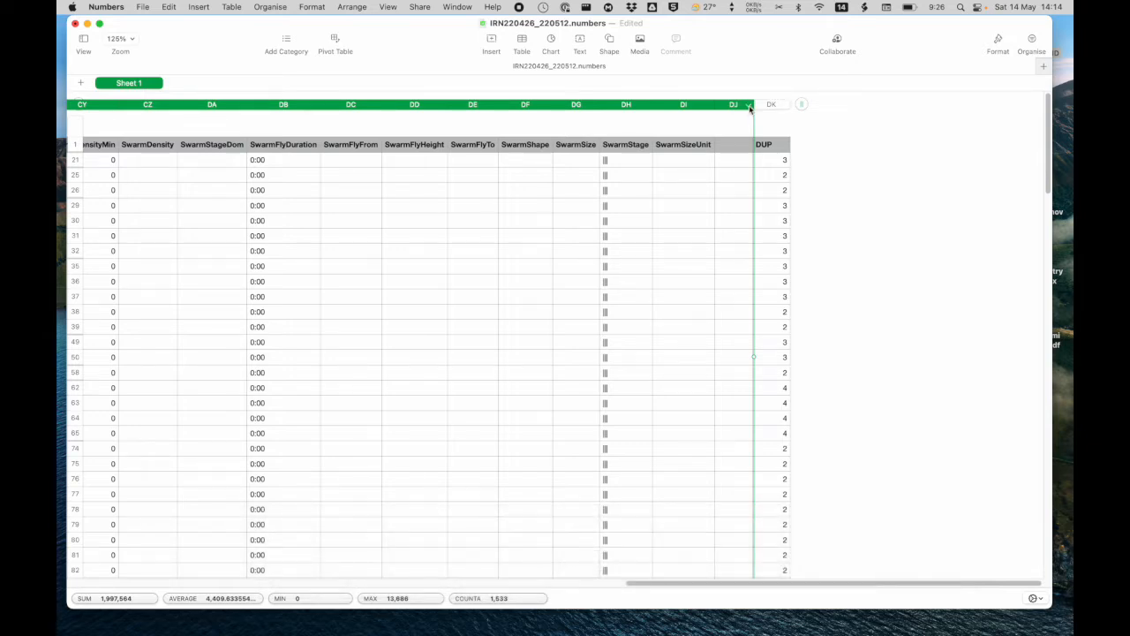
{"action": "left_click", "coordinate": [749, 106]}
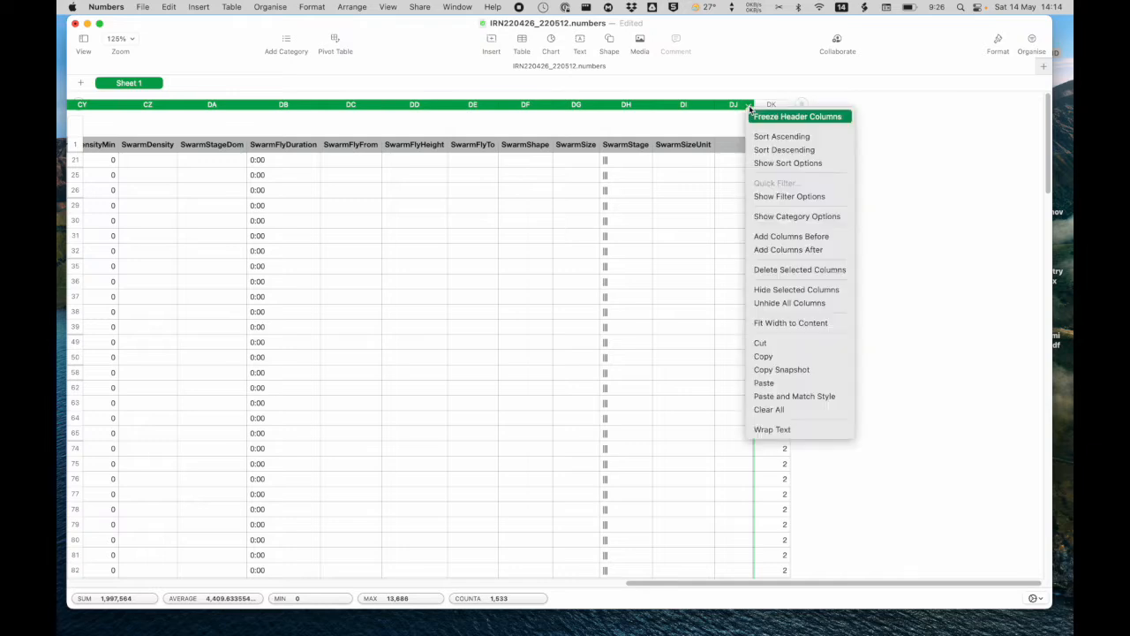
{"action": "left_click", "coordinate": [772, 291]}
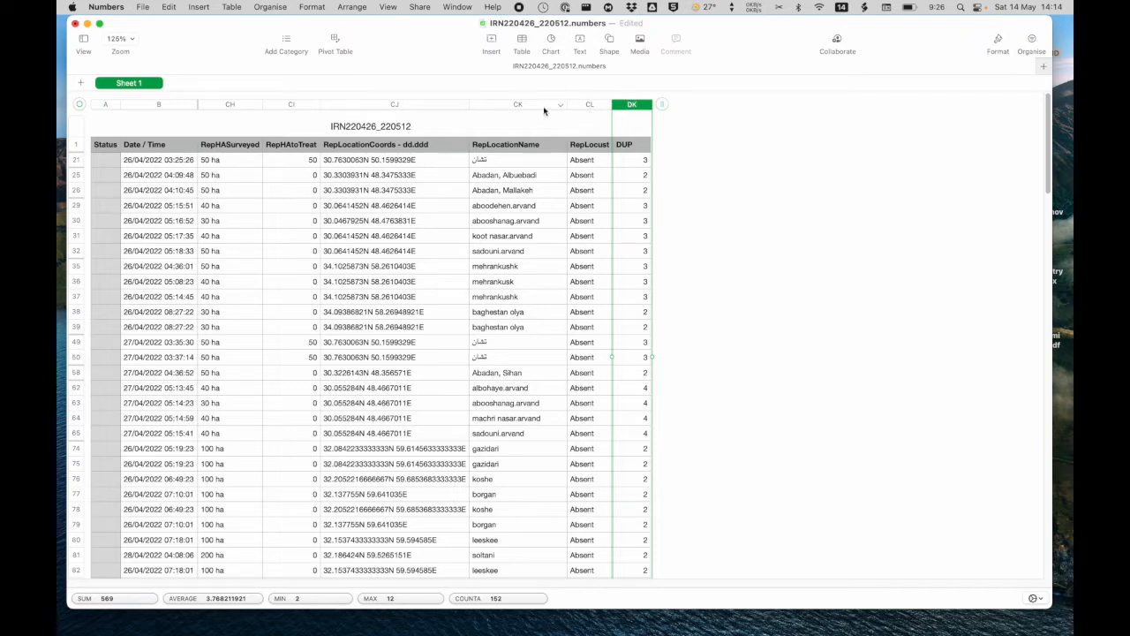
Sort the entire table by RepLocationCoords - dd.ddd in ascending order
{"action": "left_click", "coordinate": [593, 107]}
{"action": "left_click", "coordinate": [633, 105]}
{"action": "left_click", "coordinate": [82, 107]}
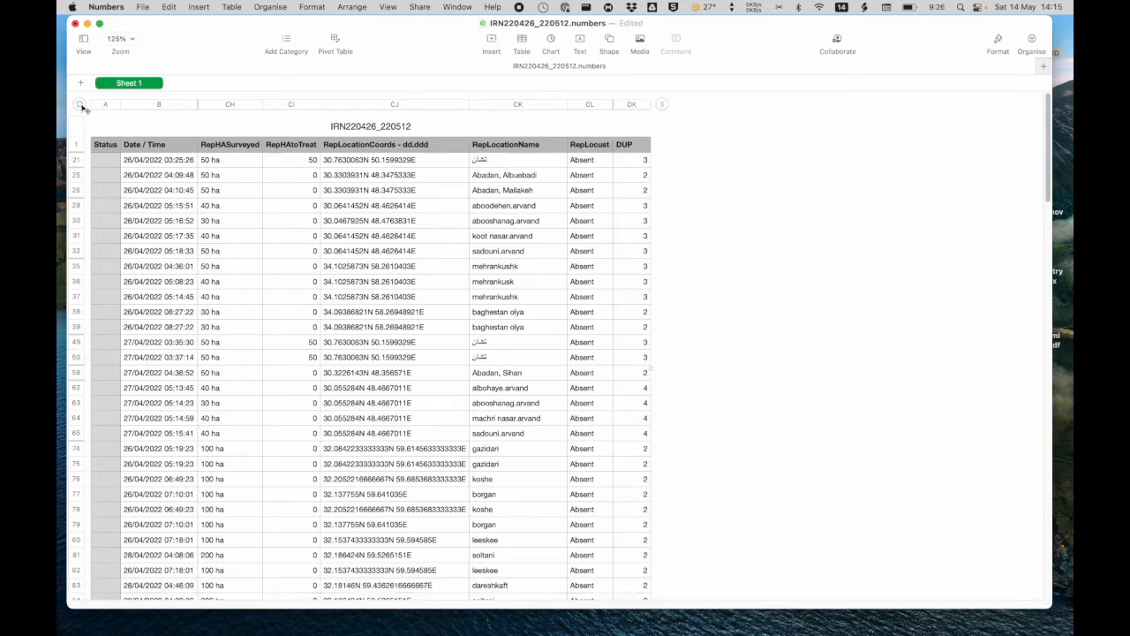
{"action": "left_click", "coordinate": [1032, 41]}
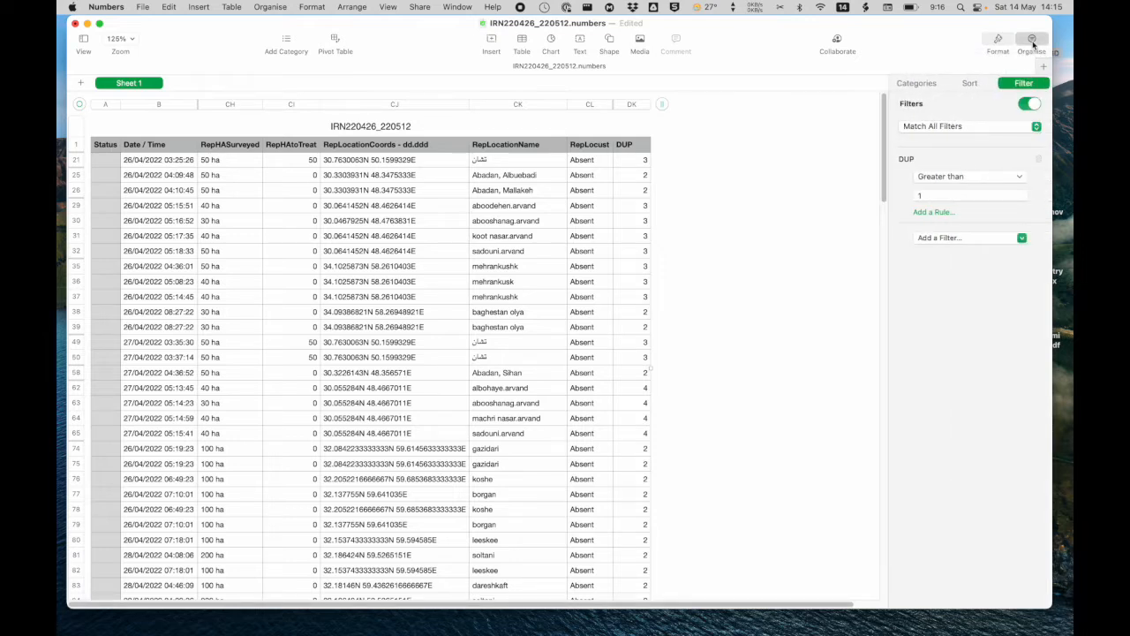
{"action": "left_click", "coordinate": [970, 84]}
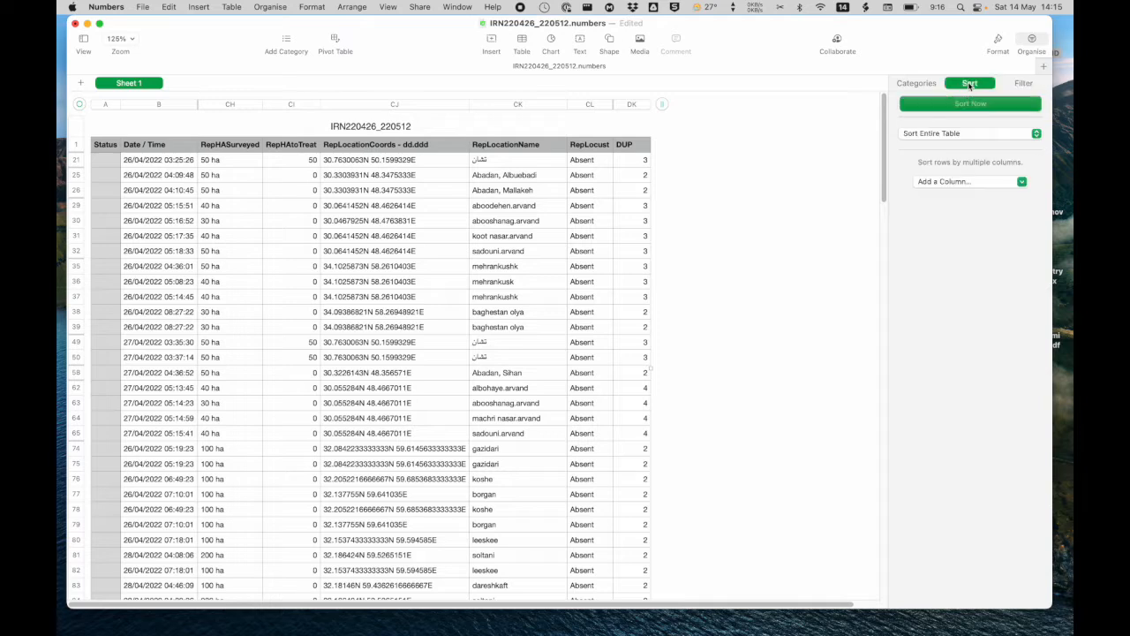
{"action": "left_click", "coordinate": [1023, 182]}
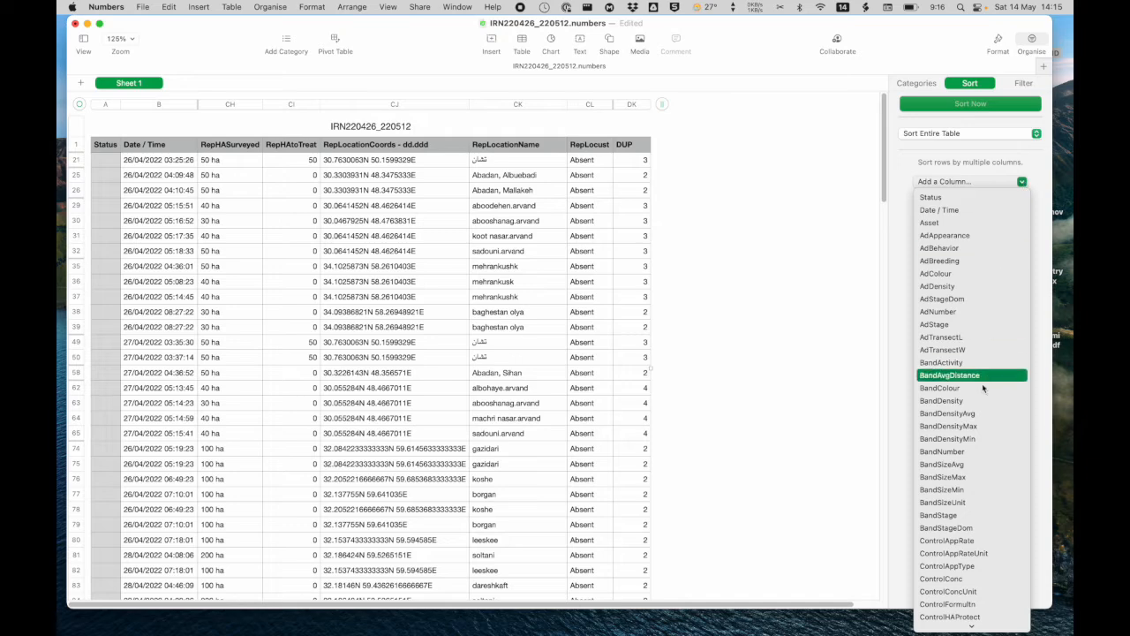
{"action": "scroll", "coordinate": [975, 402], "scroll_direction": "down", "scroll_amount": 5}
{"action": "scroll", "coordinate": [975, 405], "scroll_direction": "down", "scroll_amount": 10}
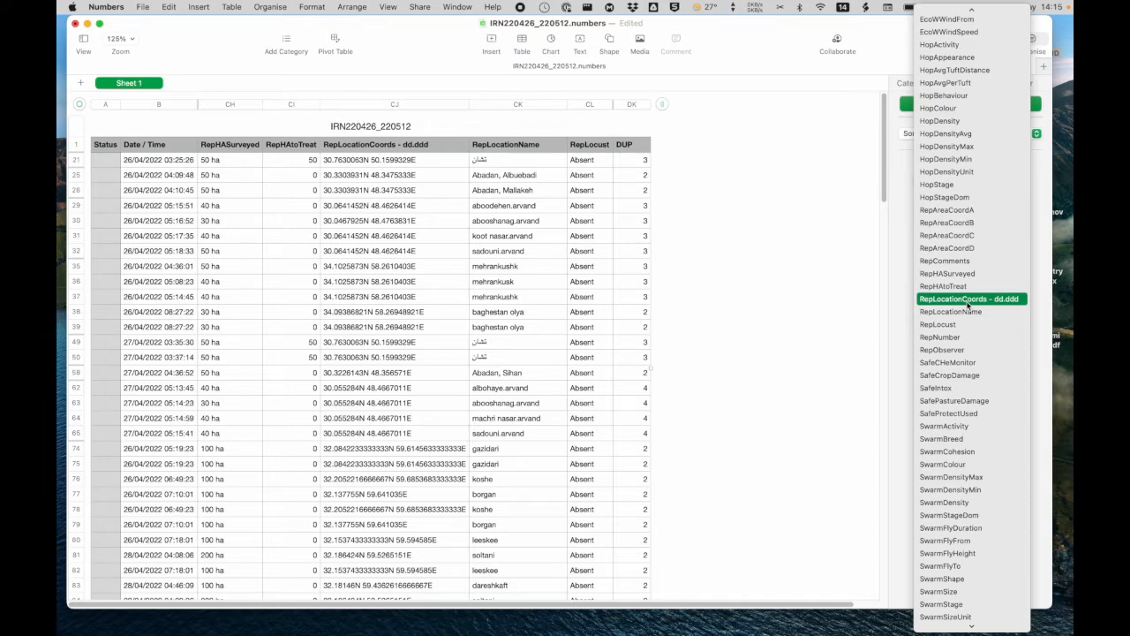
{"action": "left_click", "coordinate": [967, 299]}
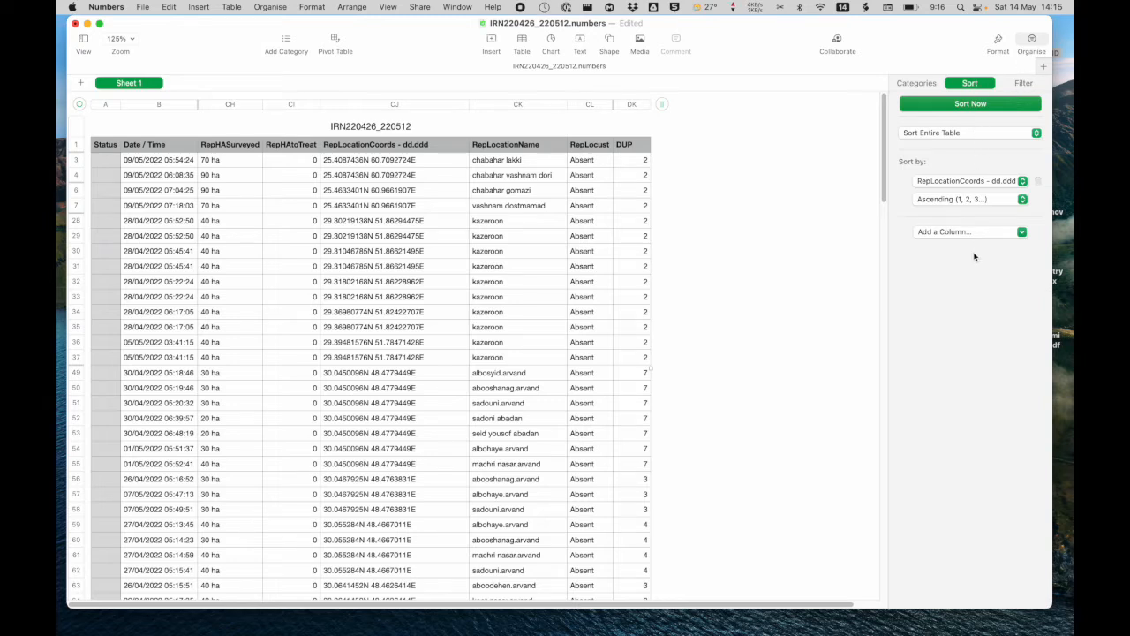
{"action": "left_click", "coordinate": [1033, 41]}
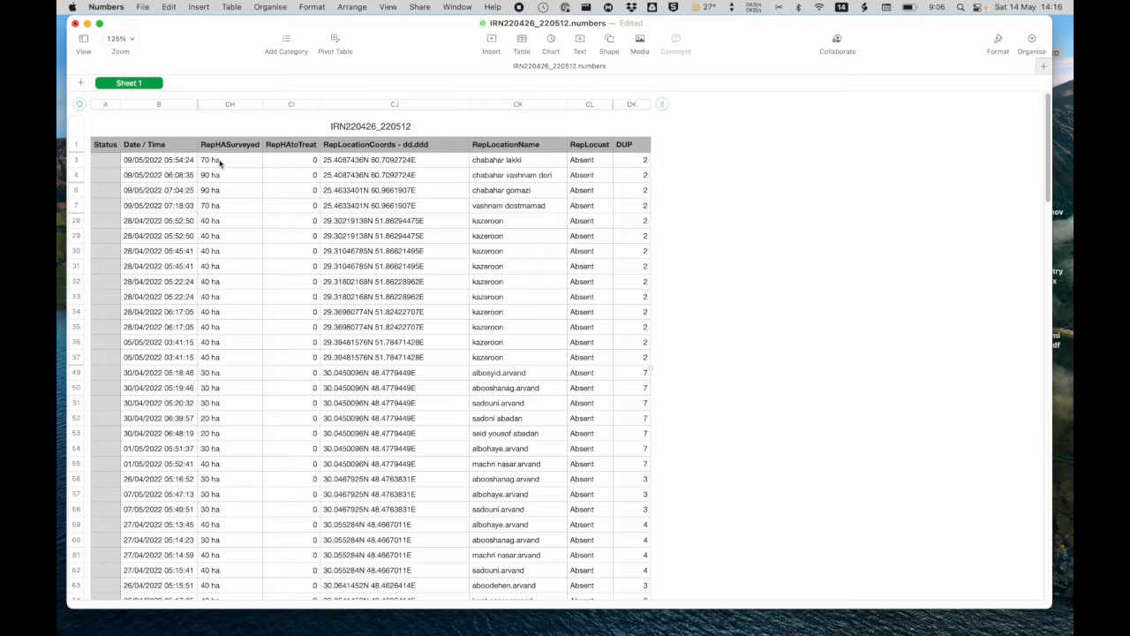
Delete the chabahar lakki and chabahar gomazi rows, the first record of each of the two duplicate-coordinate pairs dated 09/05/2022
{"action": "left_click", "coordinate": [75, 161]}
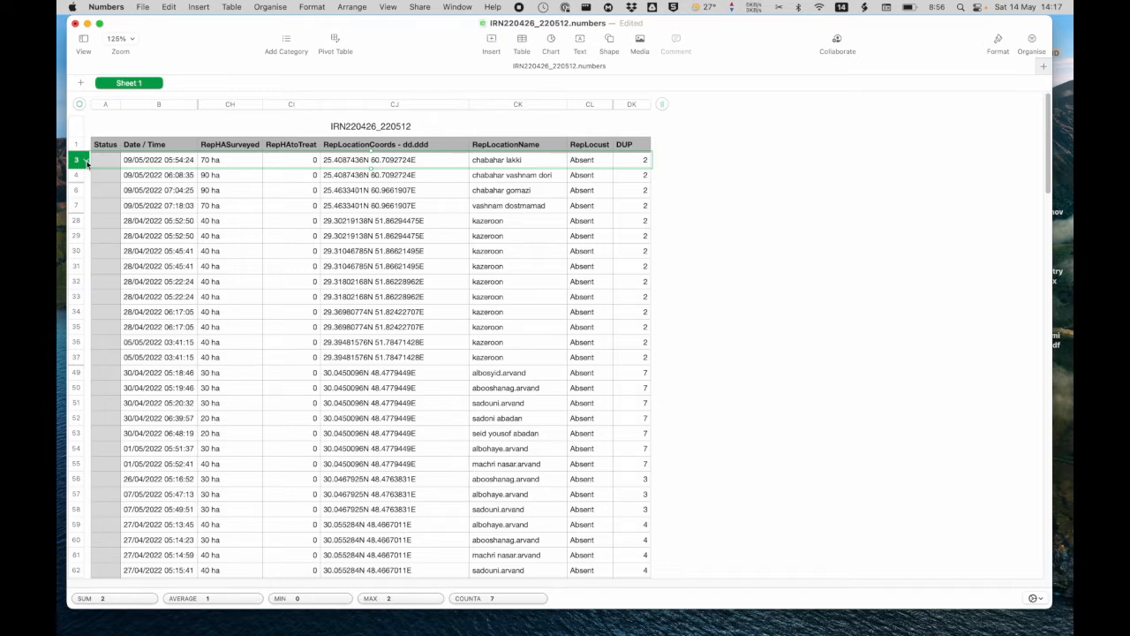
{"action": "left_click", "coordinate": [86, 164]}
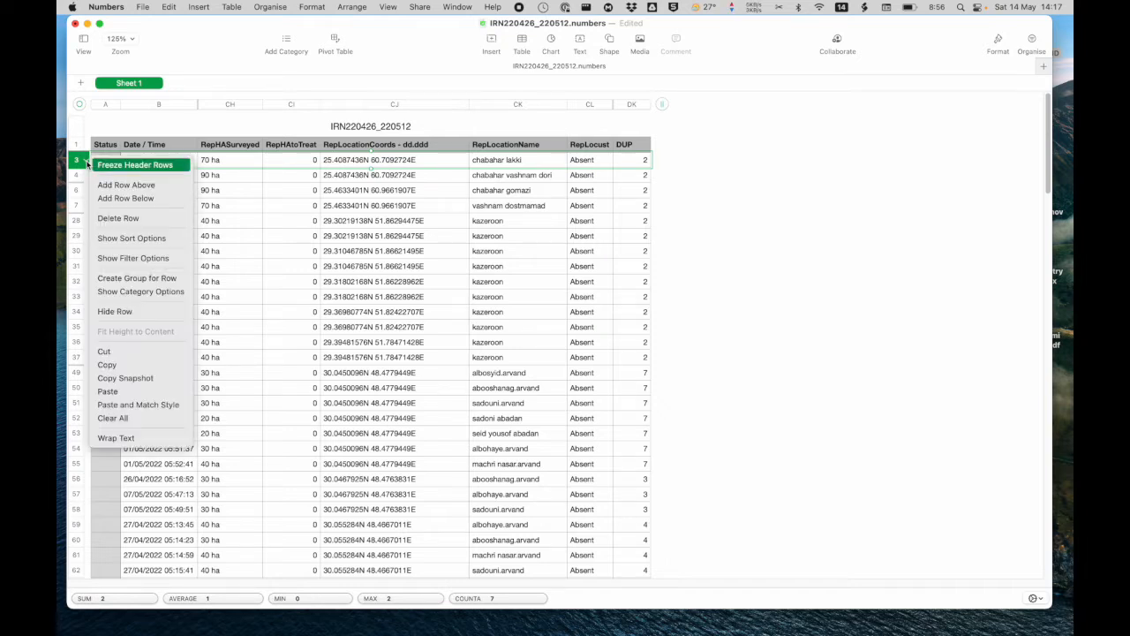
{"action": "left_click", "coordinate": [124, 219]}
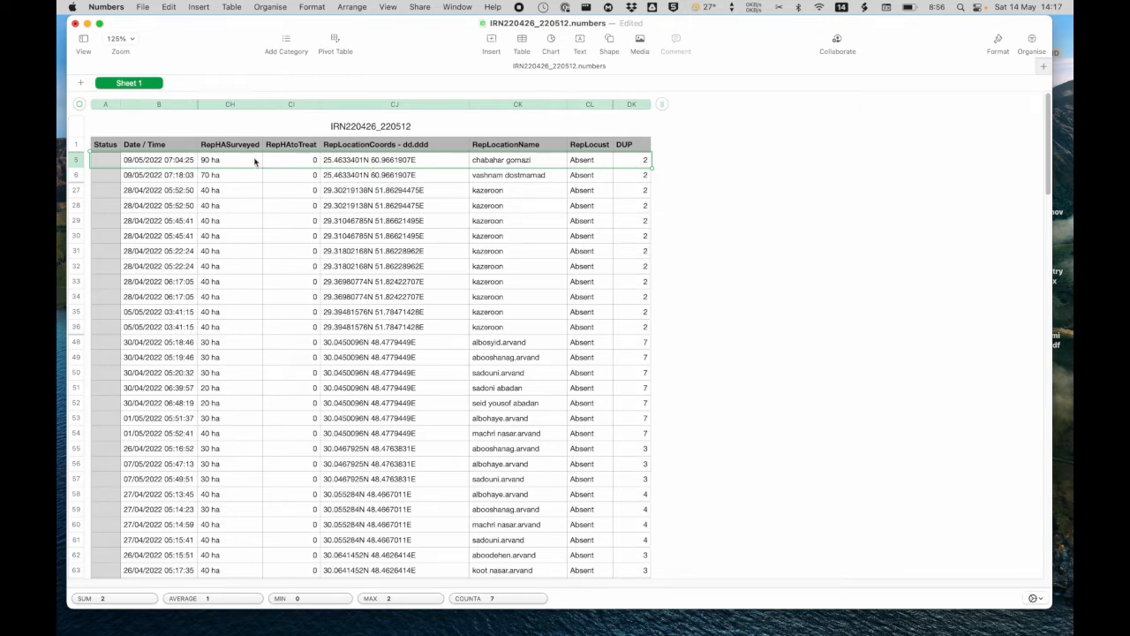
{"action": "right_click", "coordinate": [76, 162]}
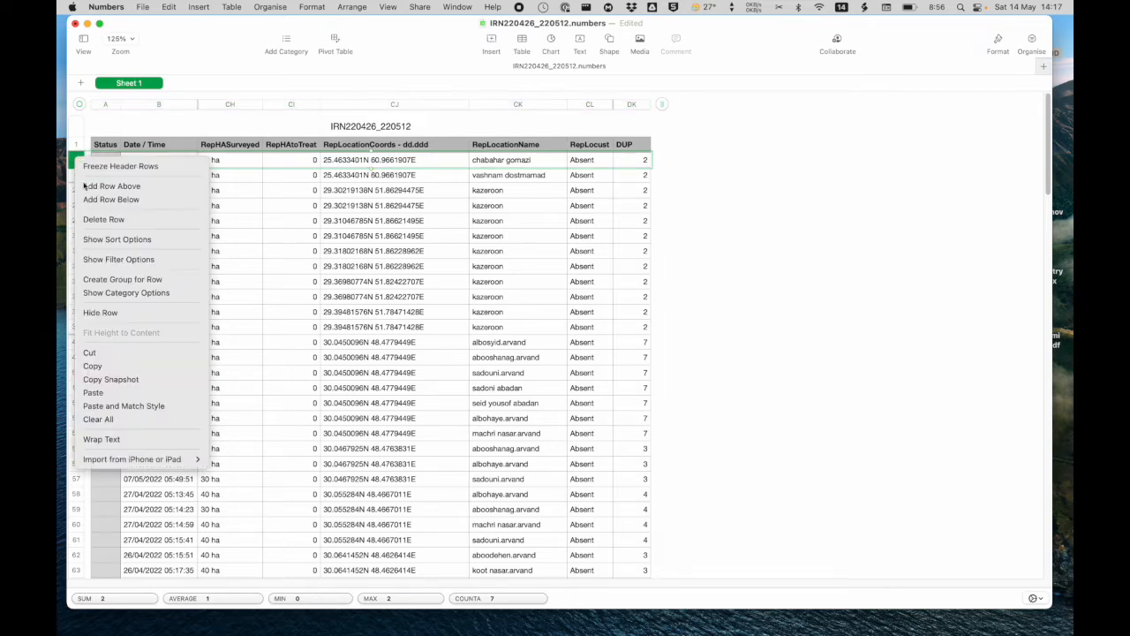
{"action": "left_click", "coordinate": [100, 222]}
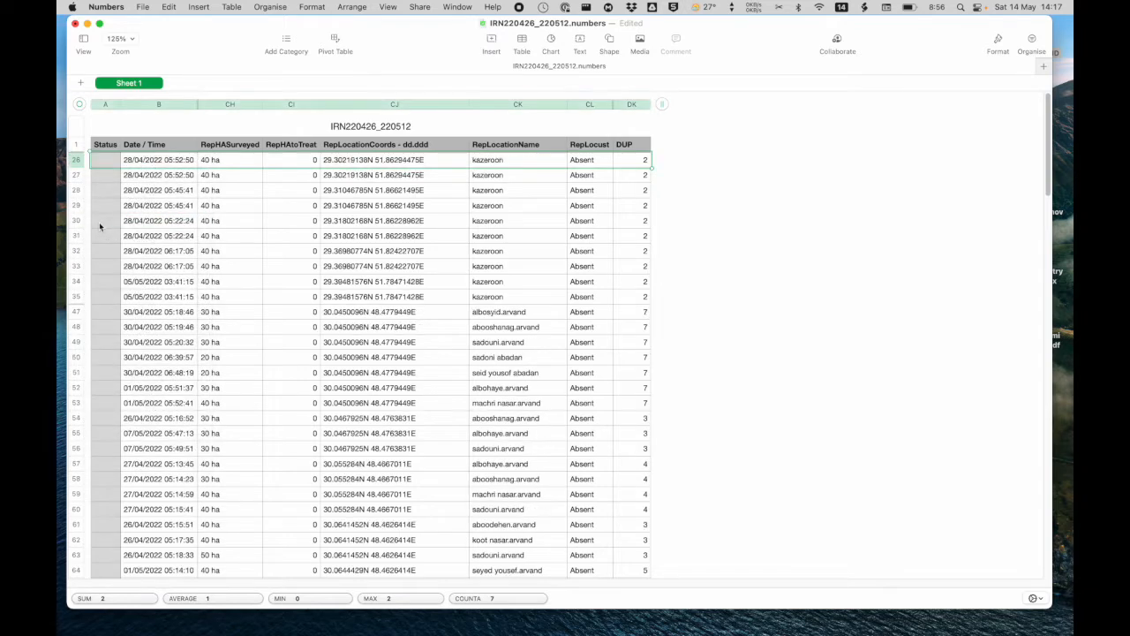
Delete the first record of each of the five kazeroon duplicate-coordinate pairs, from 29.30219138N 51.86294475E to 29.39481576N 51.78471428E
{"action": "right_click", "coordinate": [76, 162]}
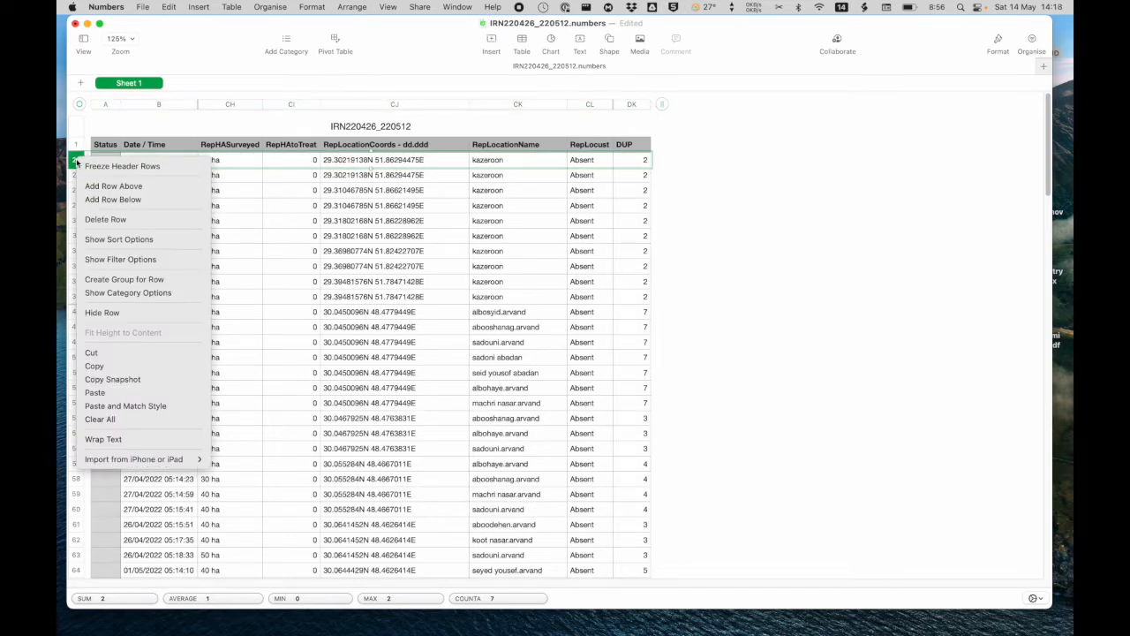
{"action": "left_click", "coordinate": [99, 220]}
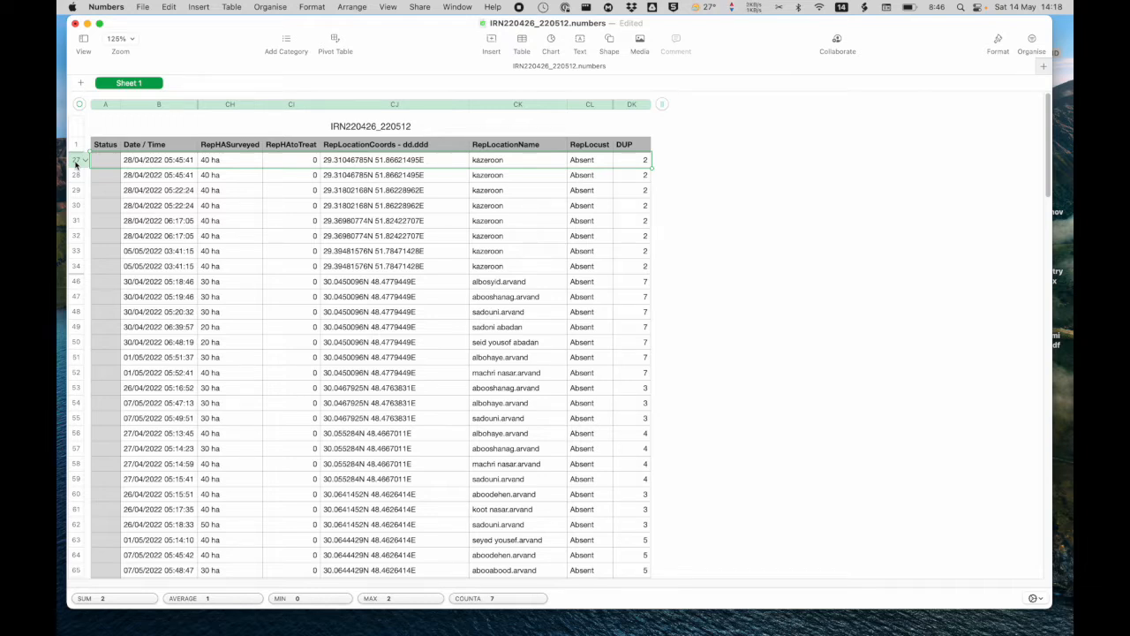
{"action": "right_click", "coordinate": [76, 165]}
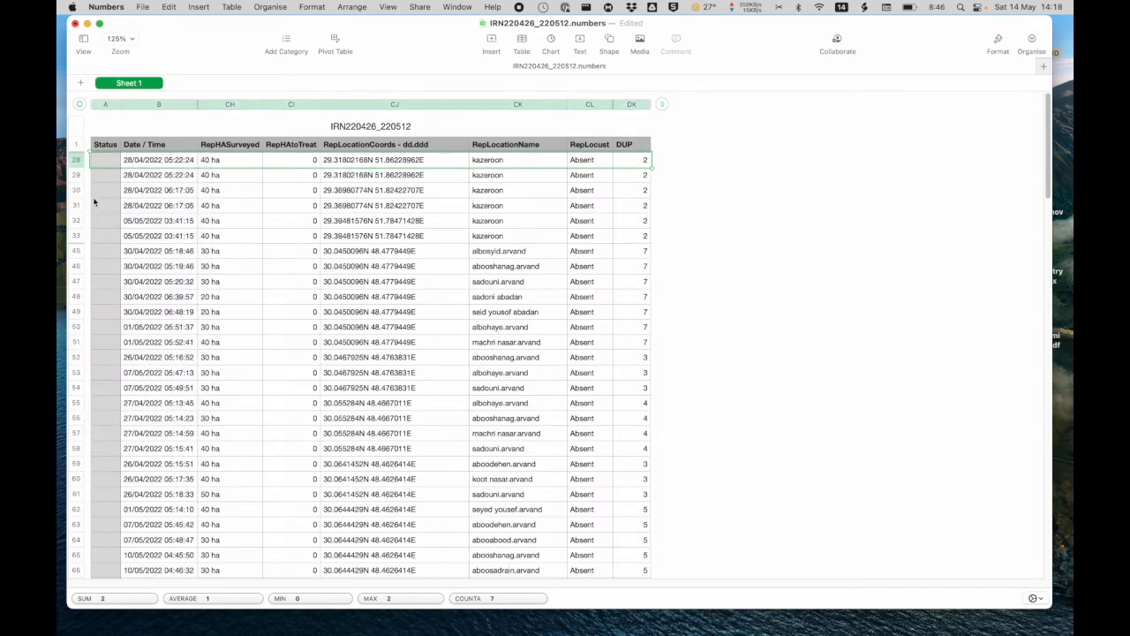
{"action": "right_click", "coordinate": [79, 162]}
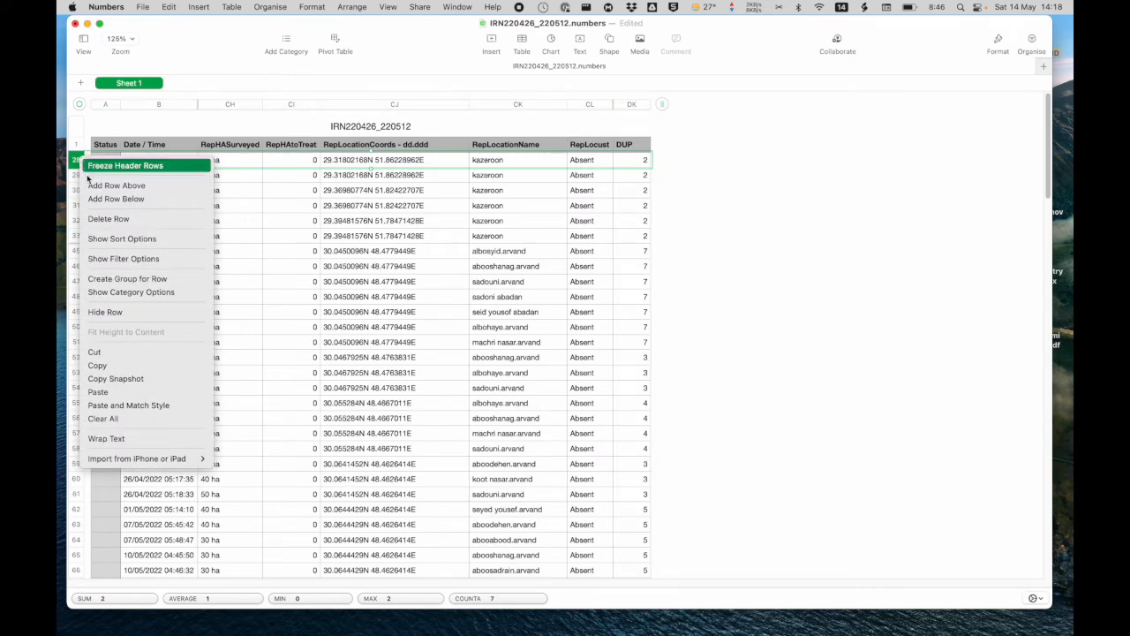
{"action": "left_click", "coordinate": [94, 219]}
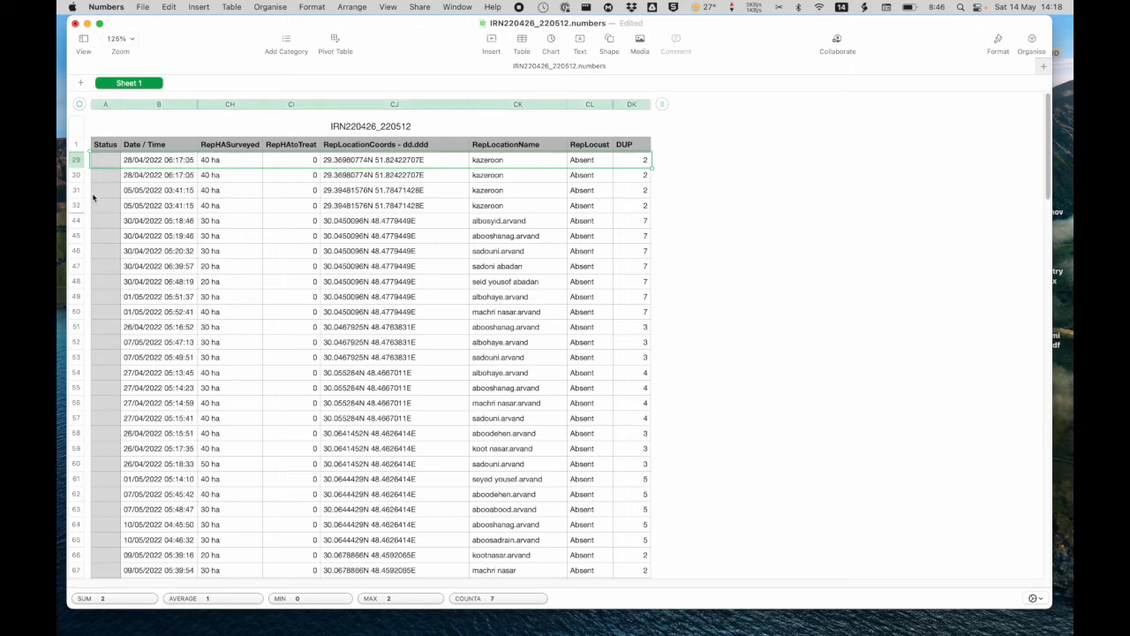
{"action": "right_click", "coordinate": [78, 163]}
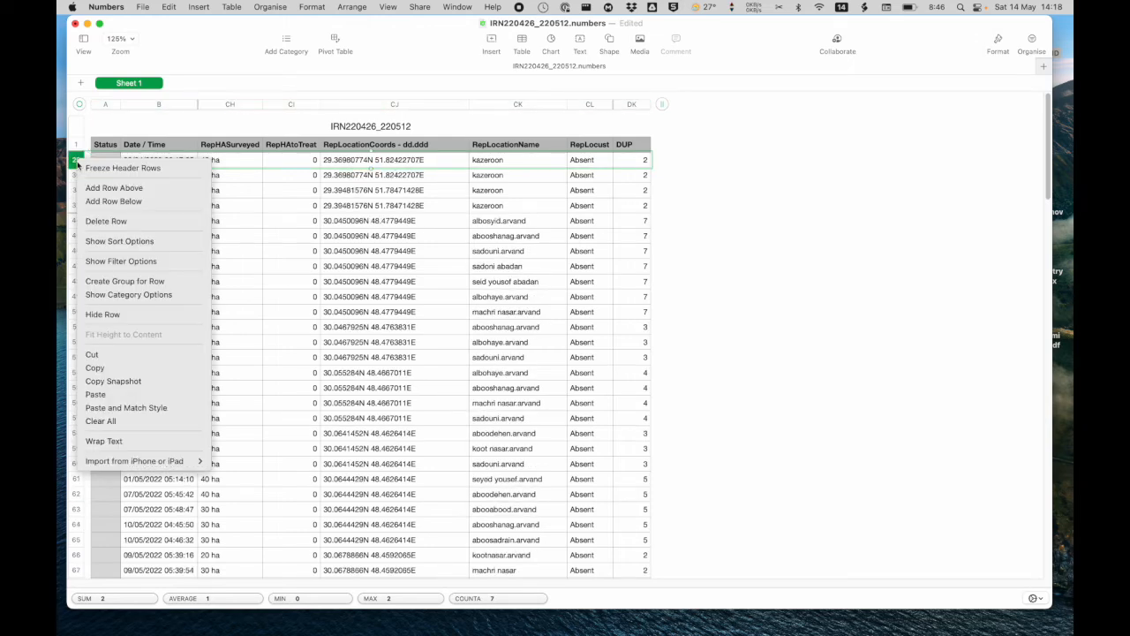
{"action": "left_click", "coordinate": [94, 221]}
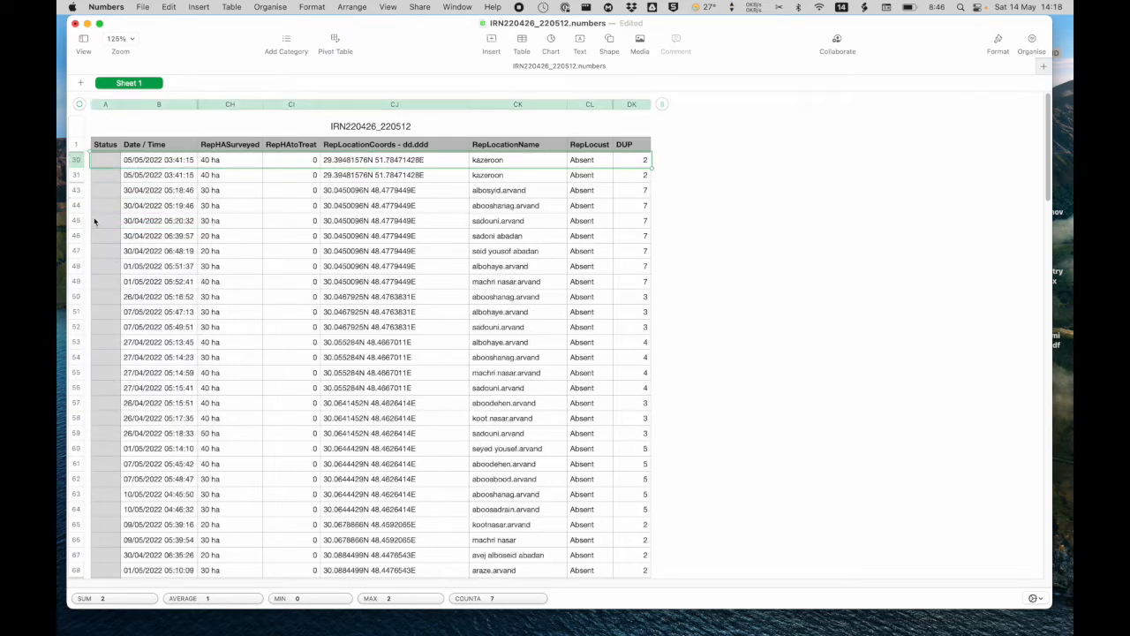
{"action": "right_click", "coordinate": [76, 160]}
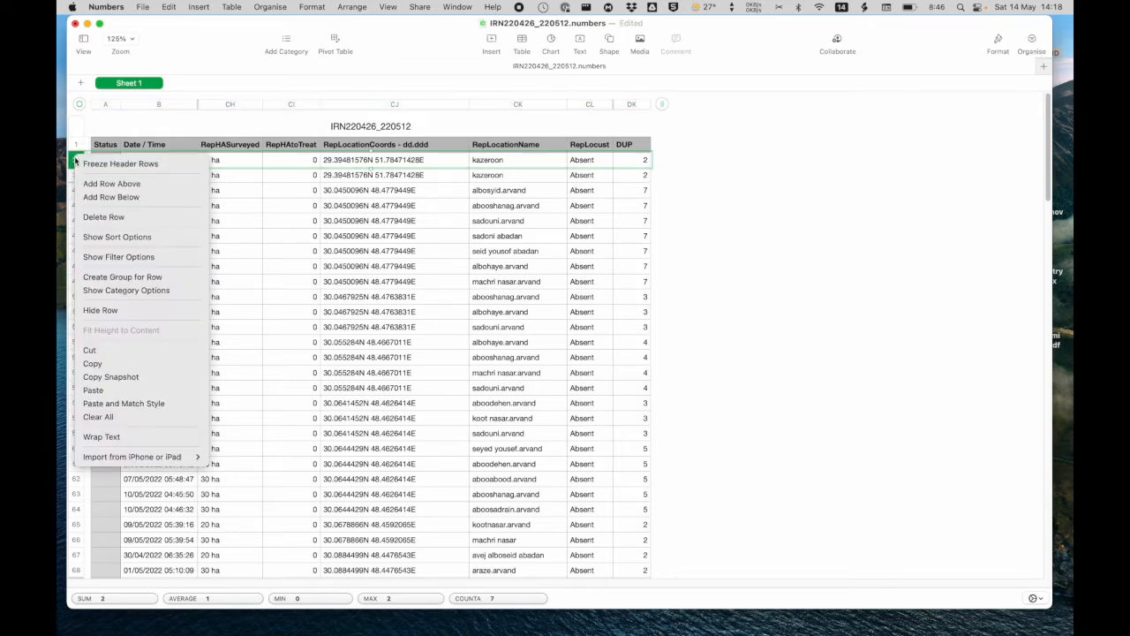
{"action": "left_click", "coordinate": [97, 217]}
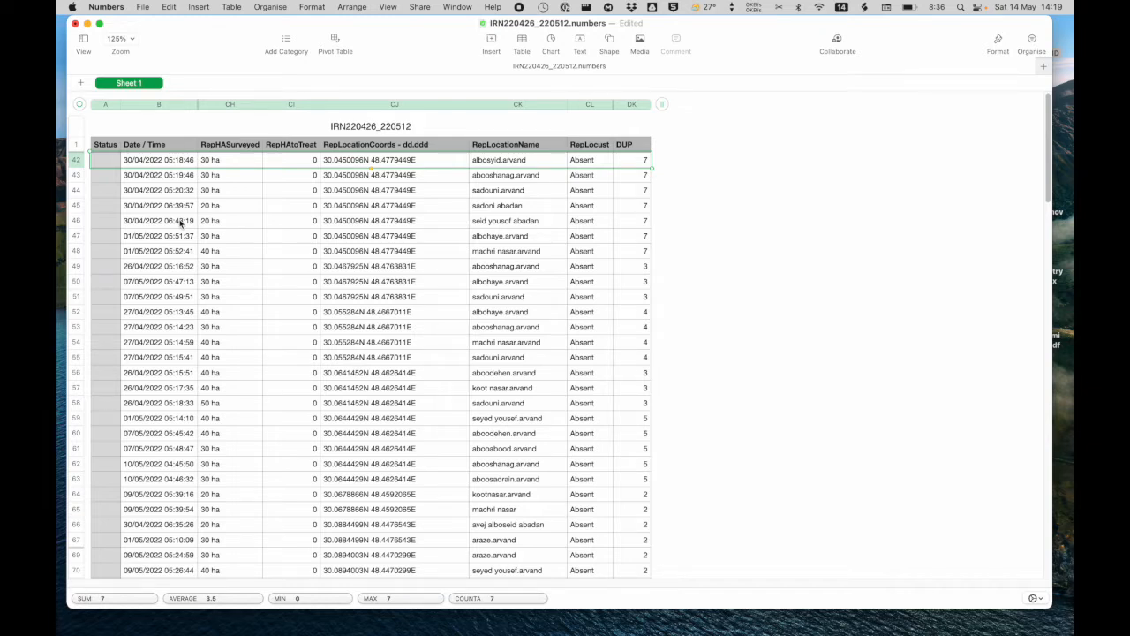
{"action": "left_click", "coordinate": [76, 163]}
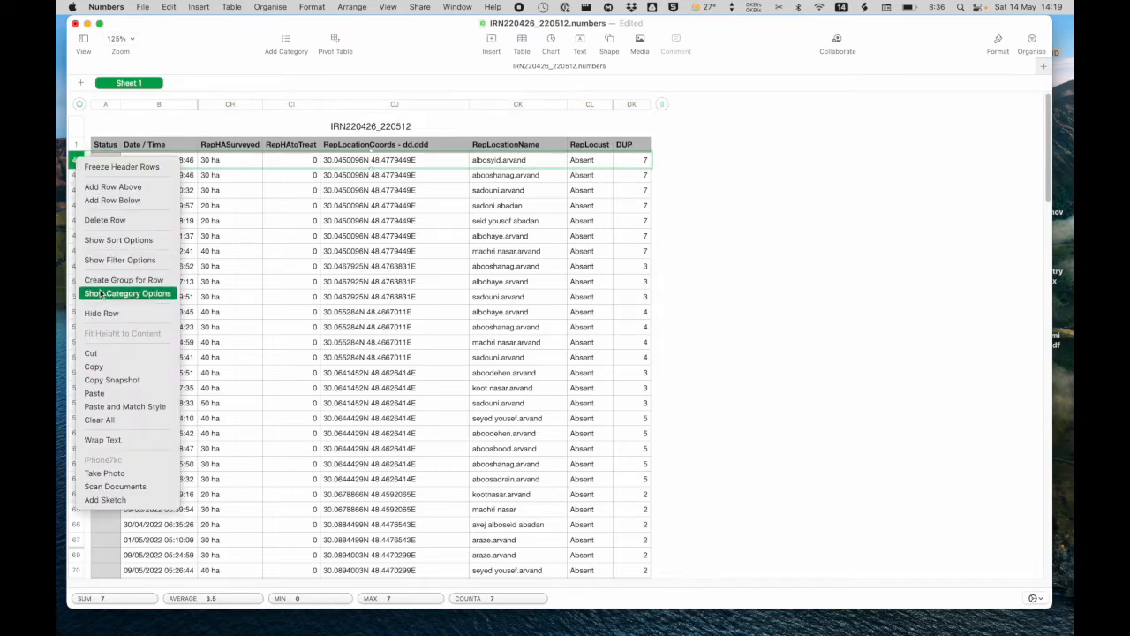
{"action": "left_click", "coordinate": [131, 222]}
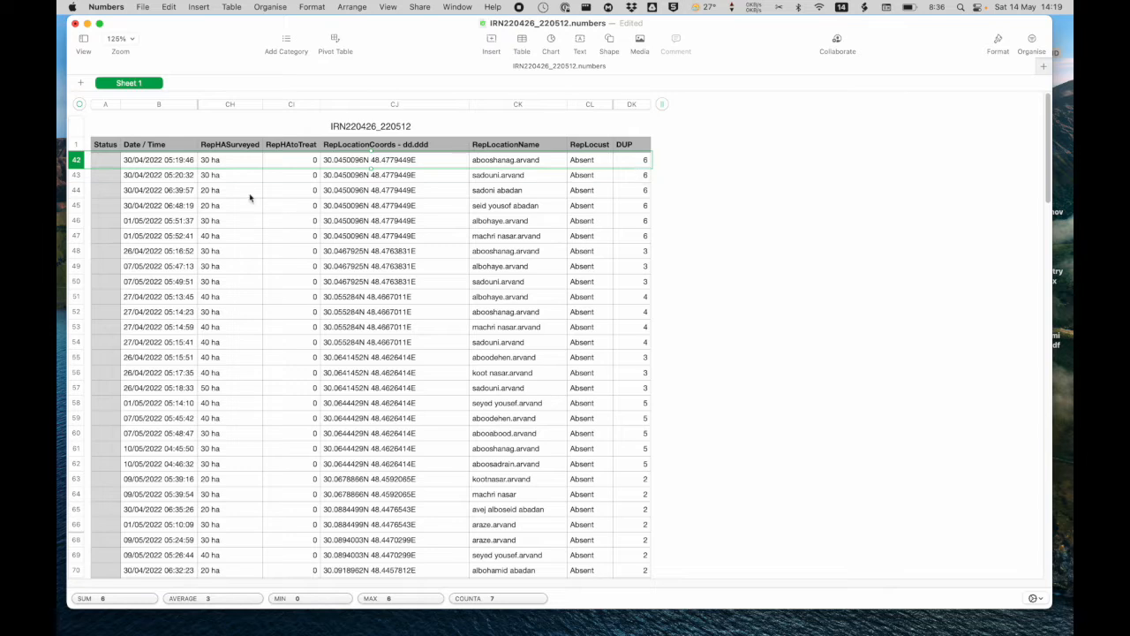
{"action": "right_click", "coordinate": [78, 160]}
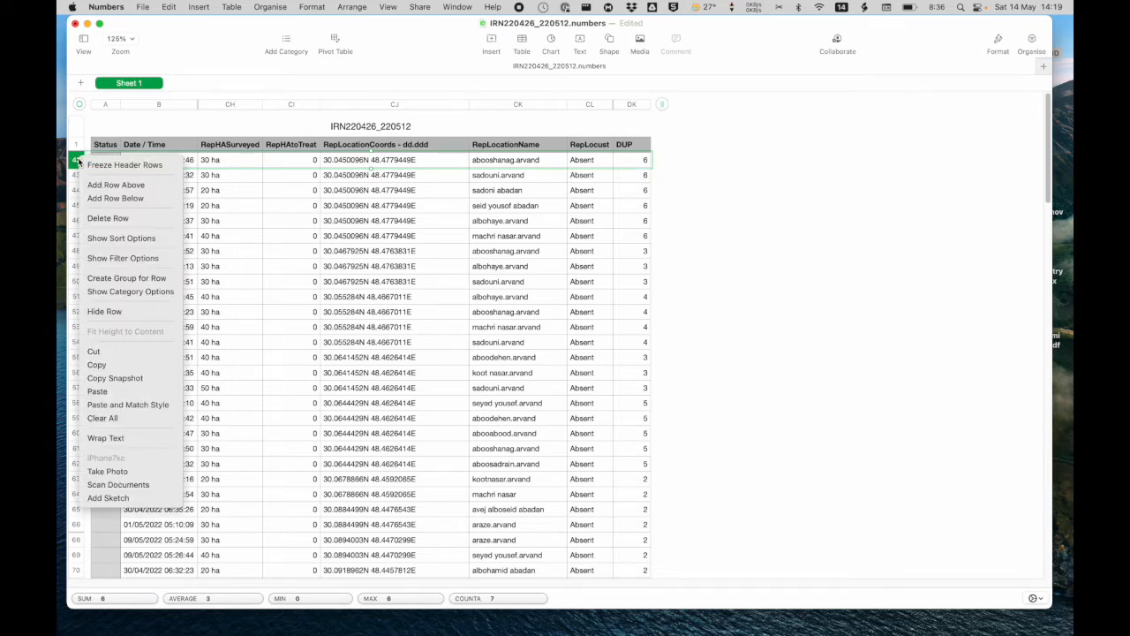
{"action": "left_click", "coordinate": [96, 218]}
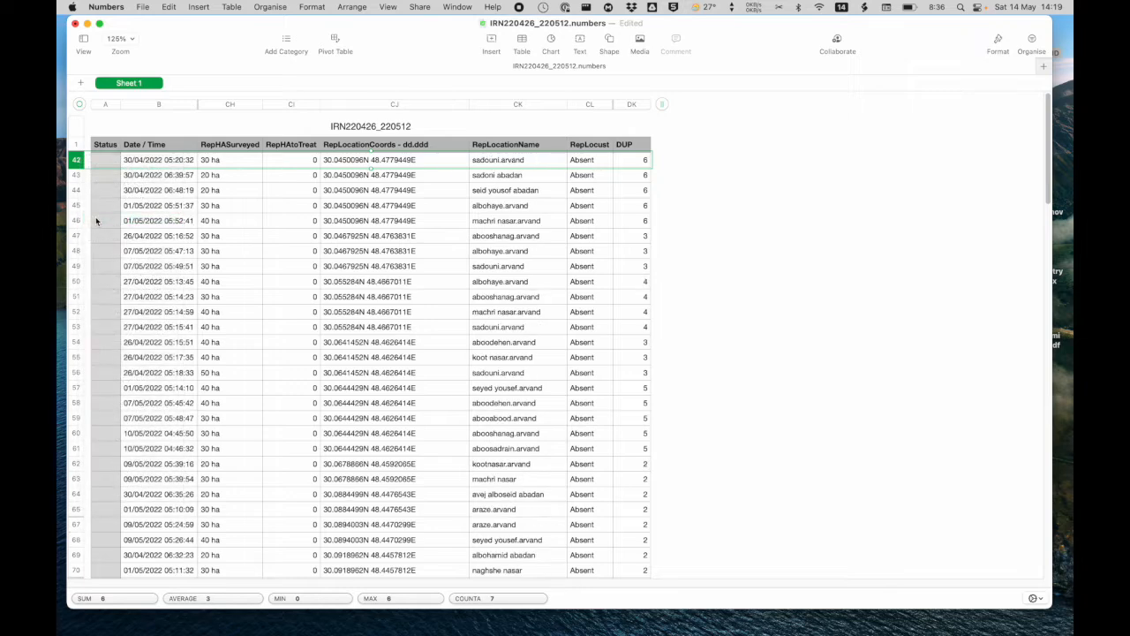
{"action": "right_click", "coordinate": [76, 164]}
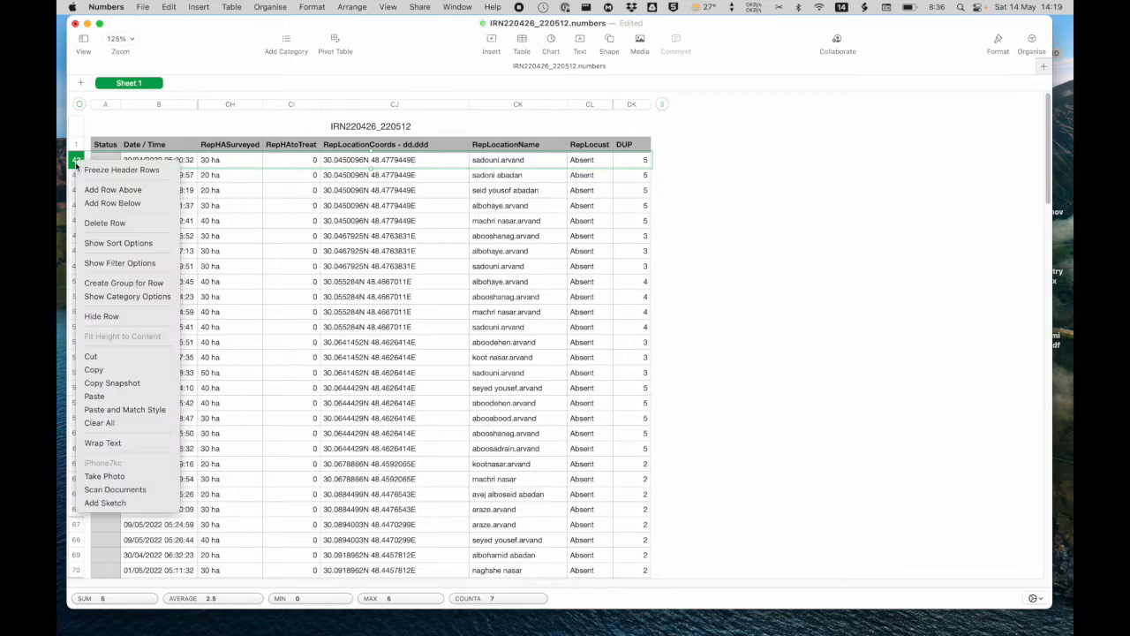
{"action": "left_click", "coordinate": [93, 223]}
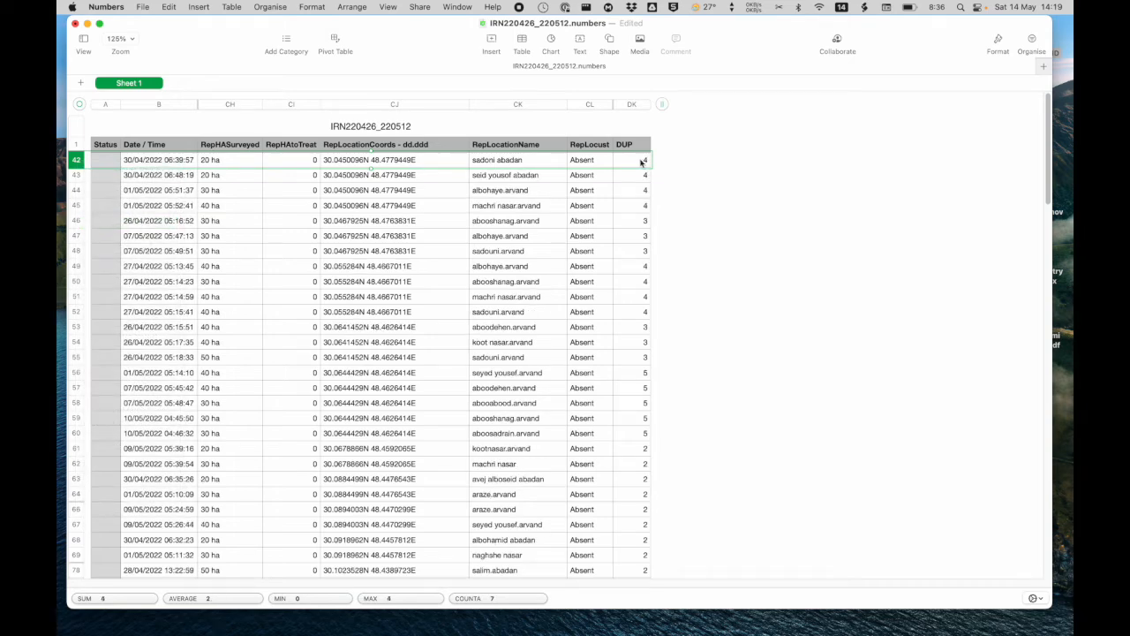
{"action": "right_click", "coordinate": [75, 163]}
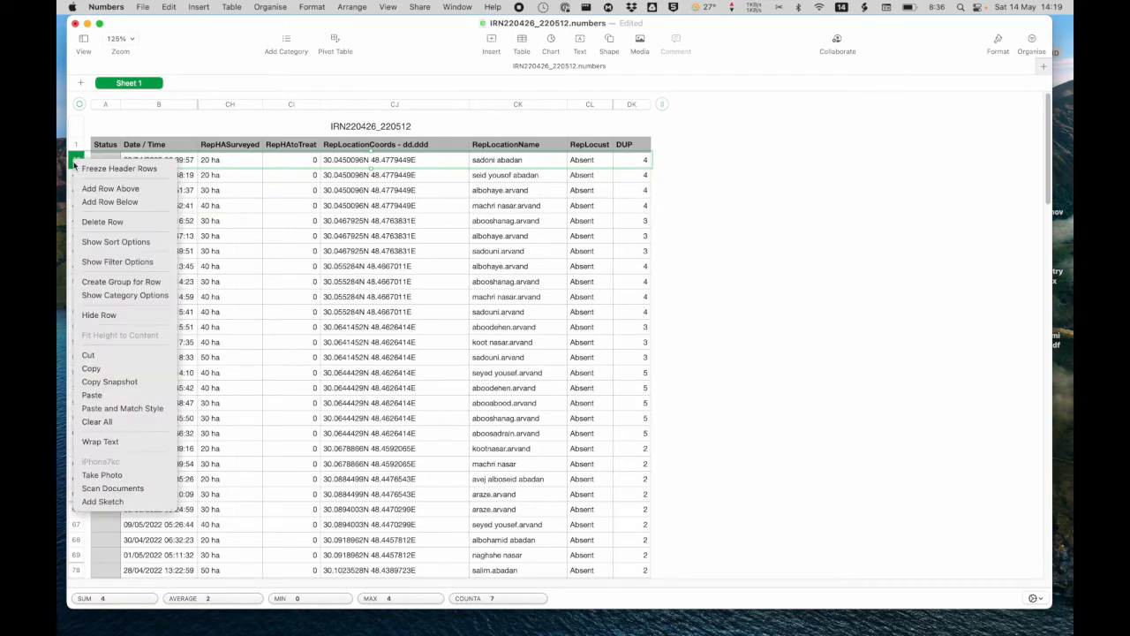
{"action": "left_click", "coordinate": [93, 220]}
{"action": "left_click", "coordinate": [78, 164]}
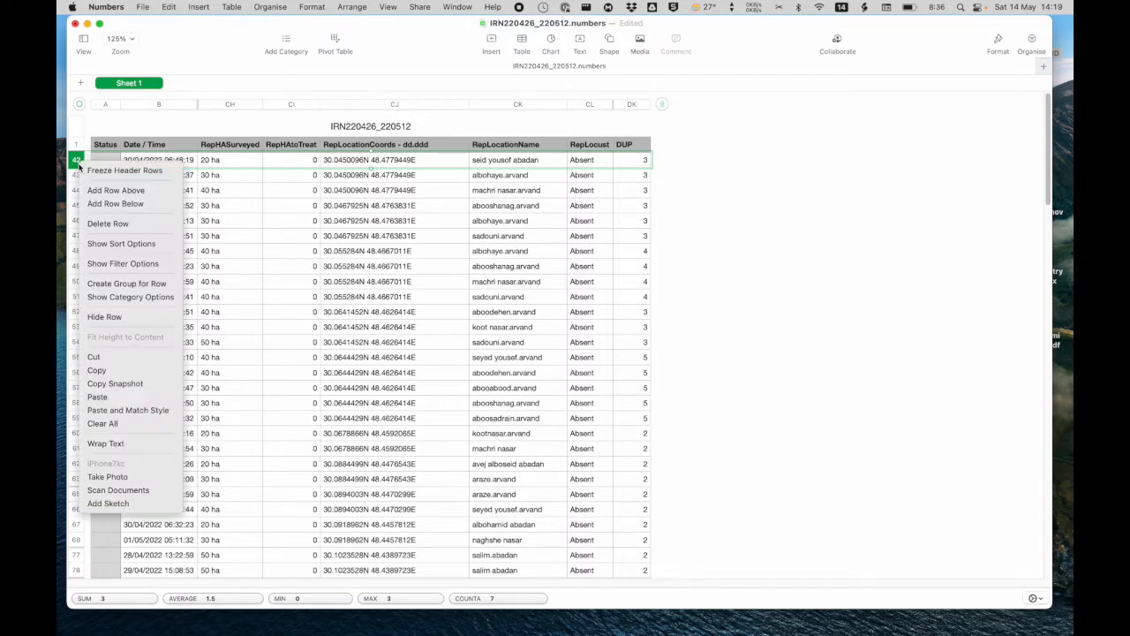
{"action": "left_click", "coordinate": [88, 225]}
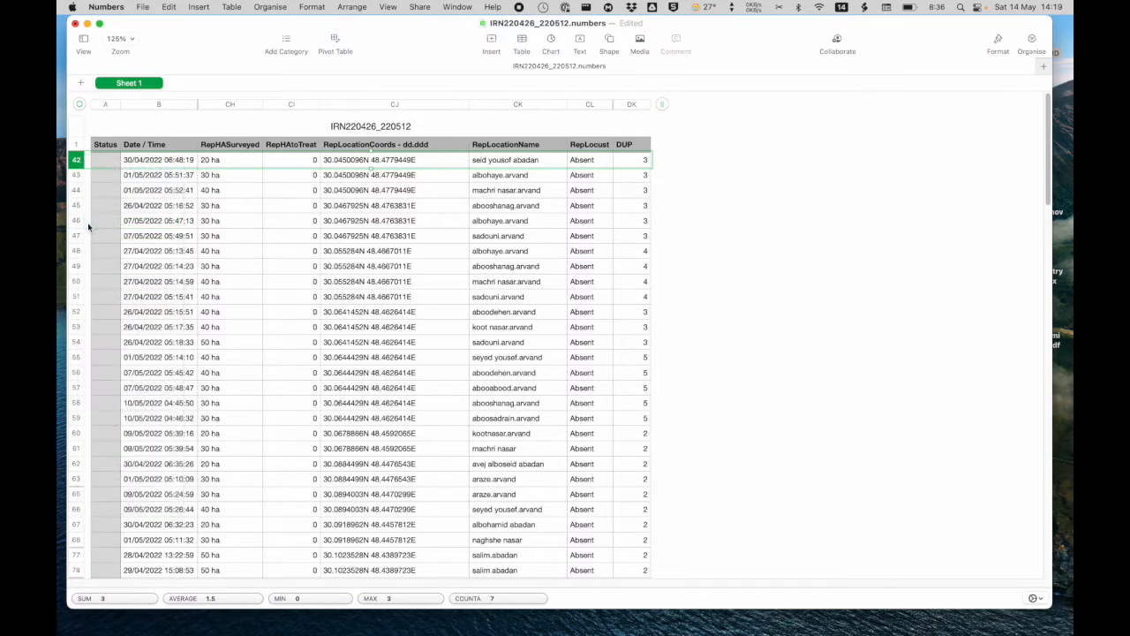
{"action": "left_click", "coordinate": [77, 162]}
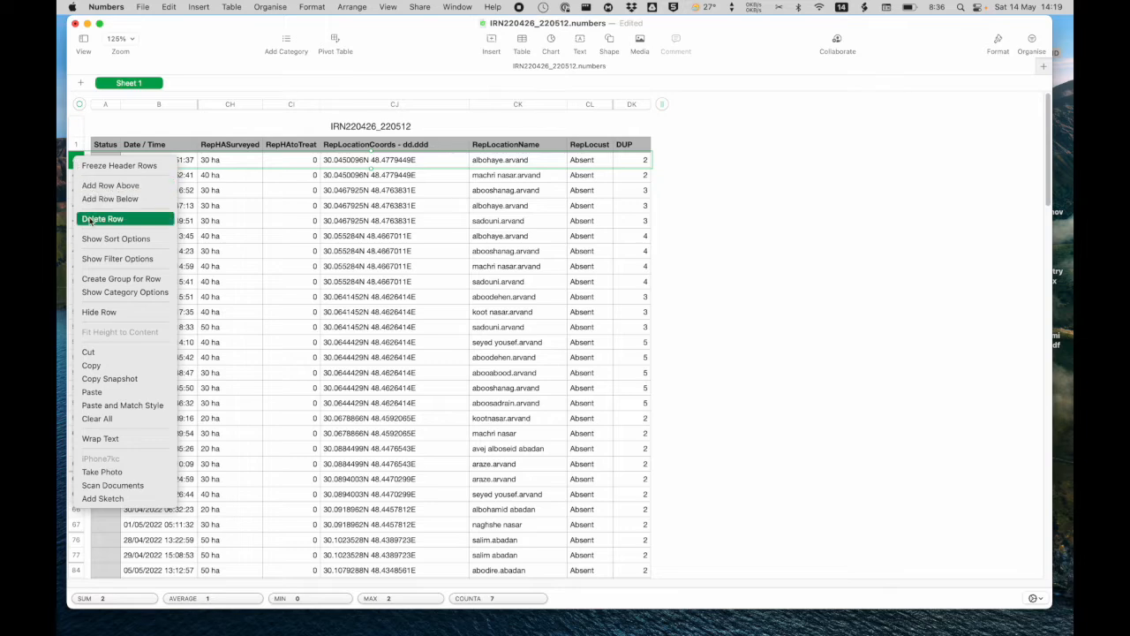
{"action": "left_click", "coordinate": [88, 219]}
{"action": "key", "text": "super+BackSpace"}
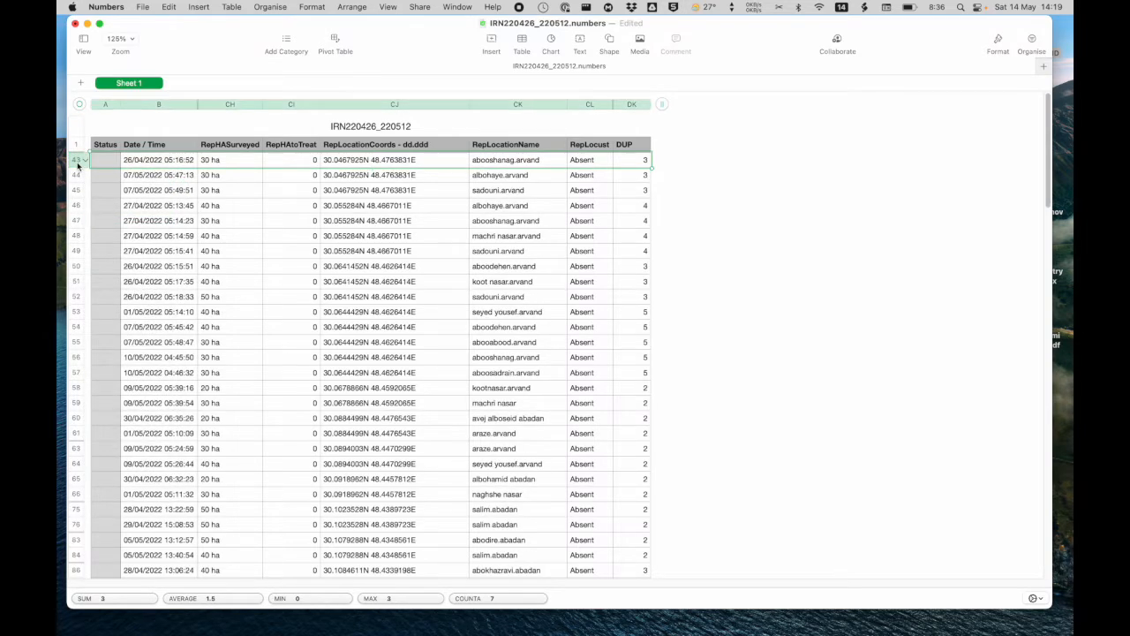
Delete the abooshanag.arvand and albohaye.arvand records at 30.0467925N 48.4763831E, keeping only the sadouni.arvand row
{"action": "left_click", "coordinate": [77, 163]}
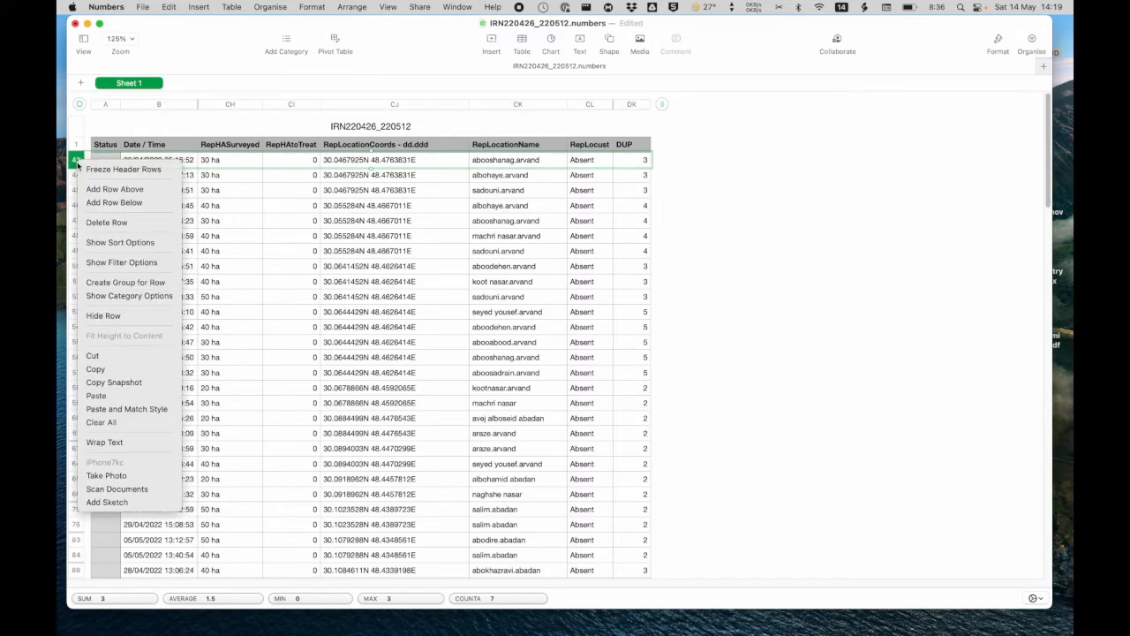
{"action": "left_click", "coordinate": [92, 224]}
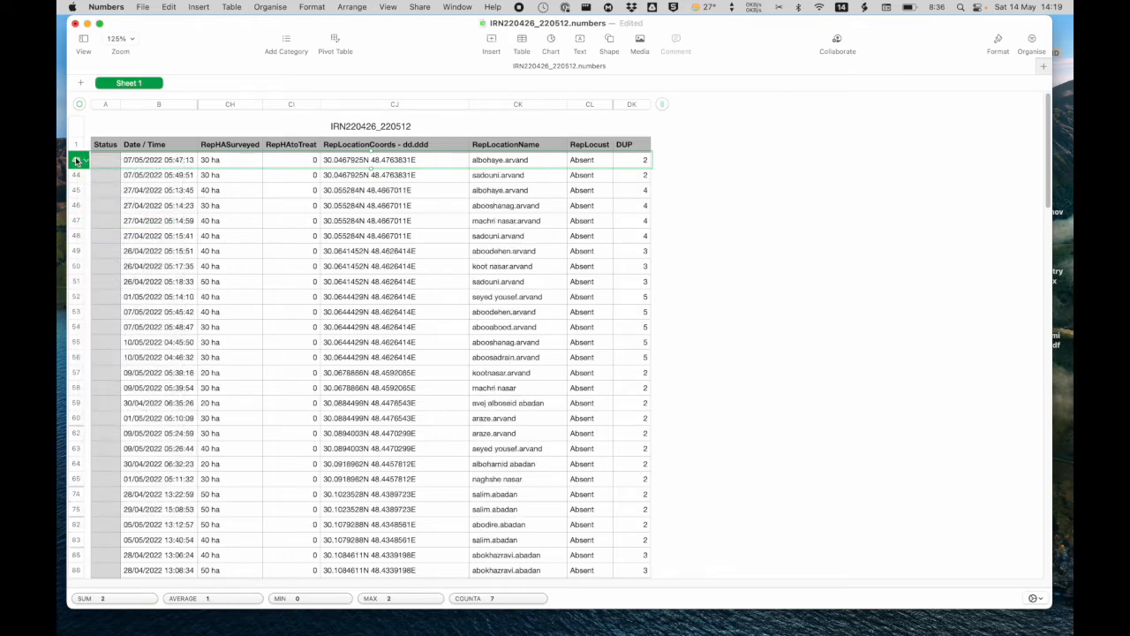
{"action": "left_click", "coordinate": [77, 161]}
{"action": "left_click", "coordinate": [92, 217]}
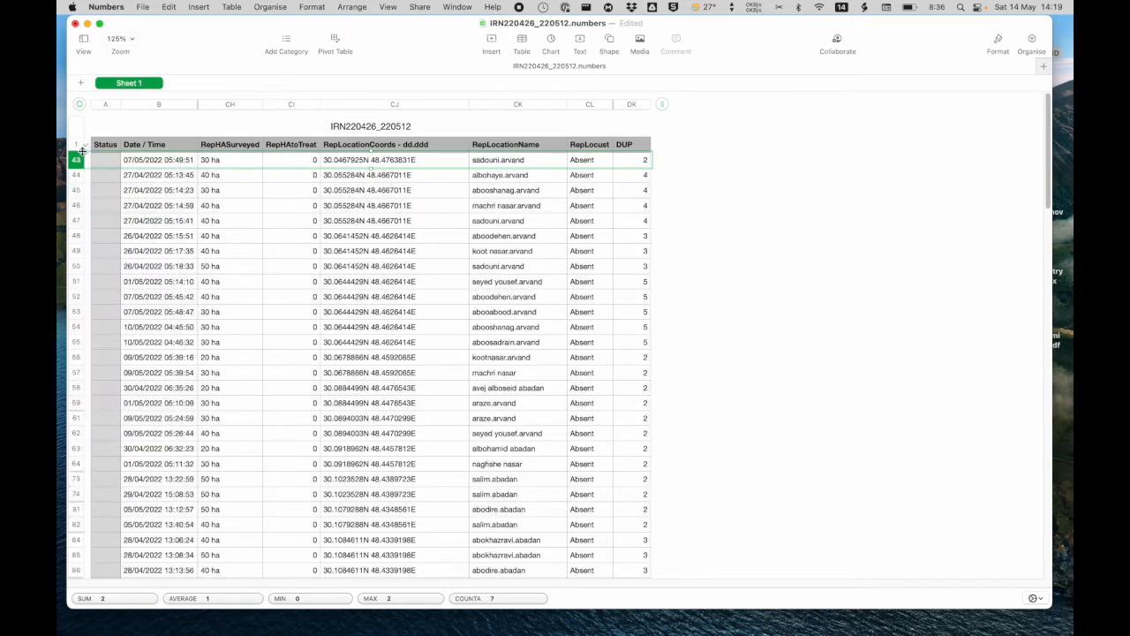
Delete the albohaye, abooshanag and machri nasar.arvand records at 30.055284N 48.4667011E, keeping only the sadouni.arvand row
{"action": "left_click", "coordinate": [77, 161]}
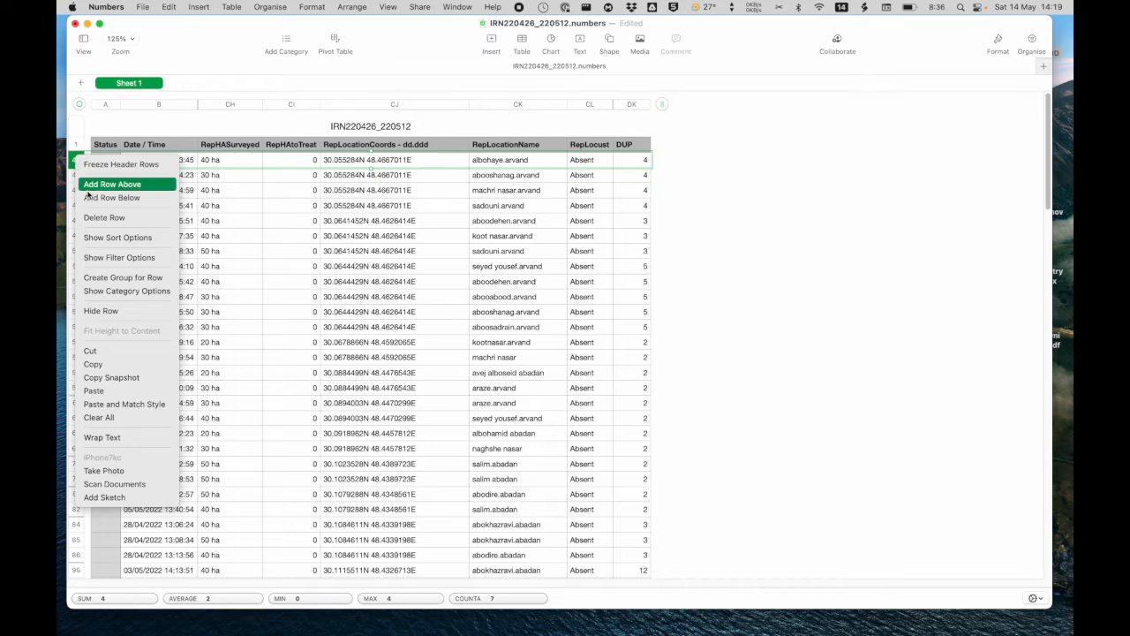
{"action": "left_click", "coordinate": [91, 217]}
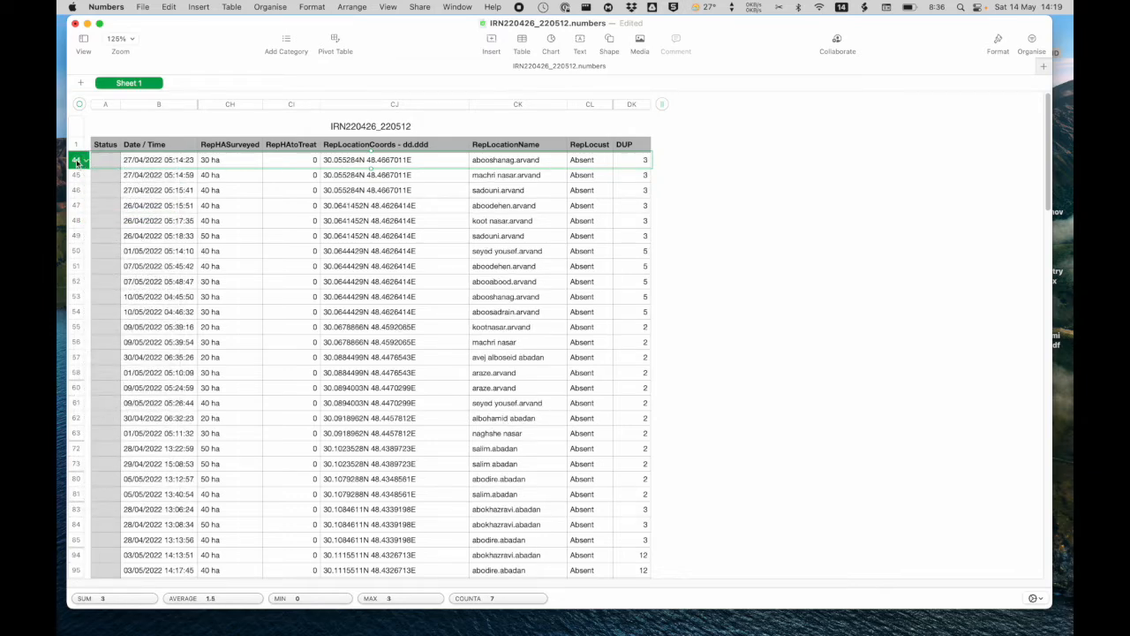
{"action": "left_click", "coordinate": [77, 161]}
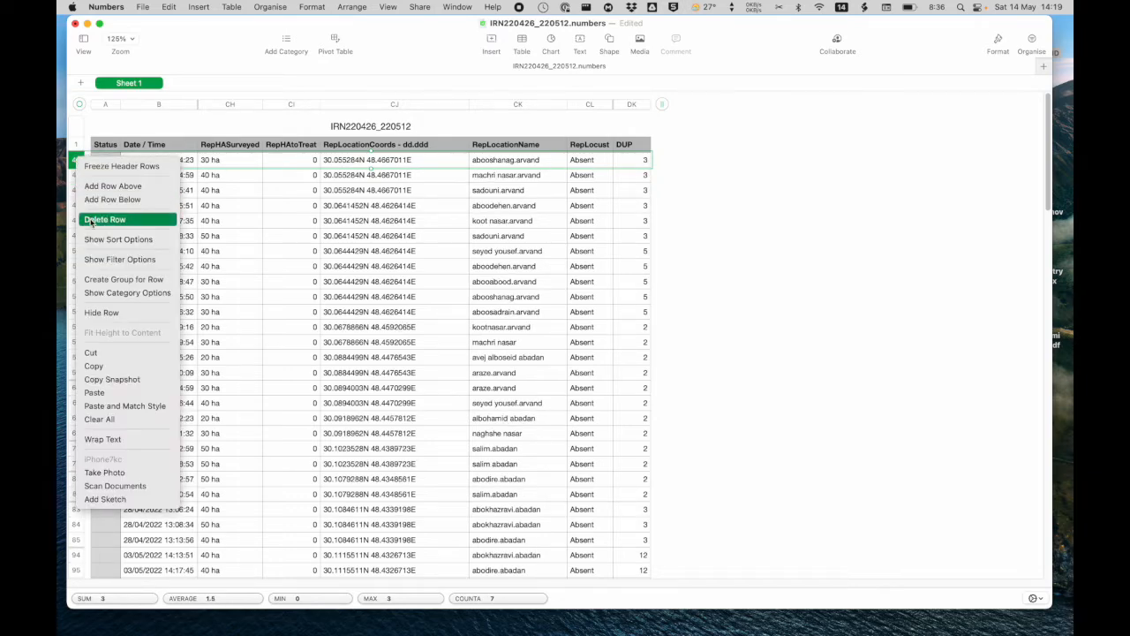
{"action": "left_click", "coordinate": [92, 217]}
{"action": "left_click", "coordinate": [77, 161]}
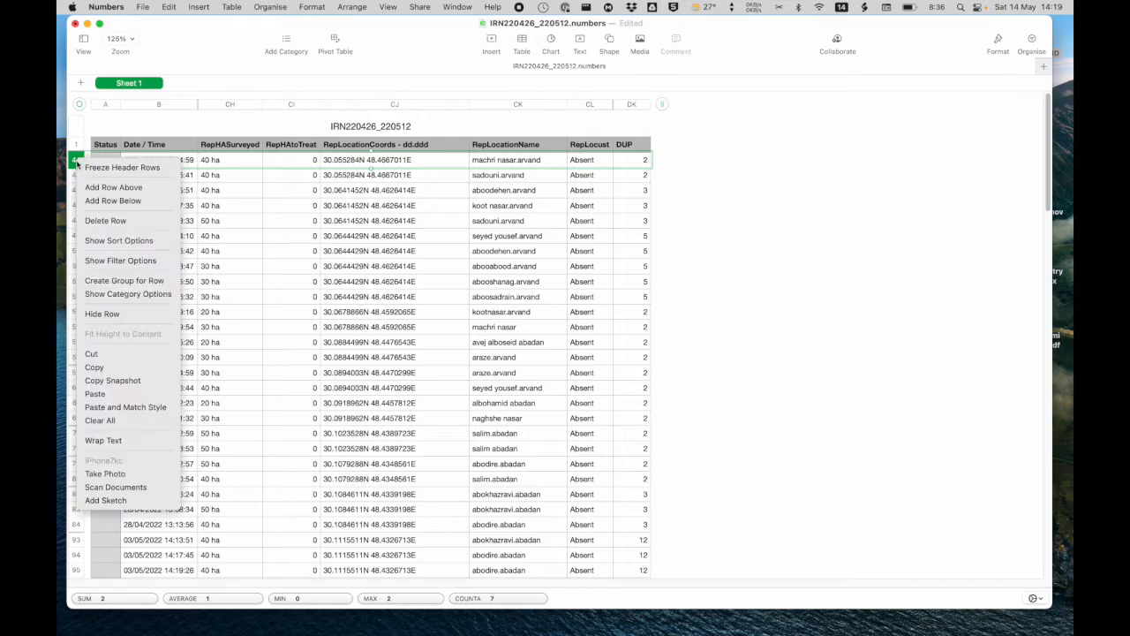
{"action": "left_click", "coordinate": [91, 219]}
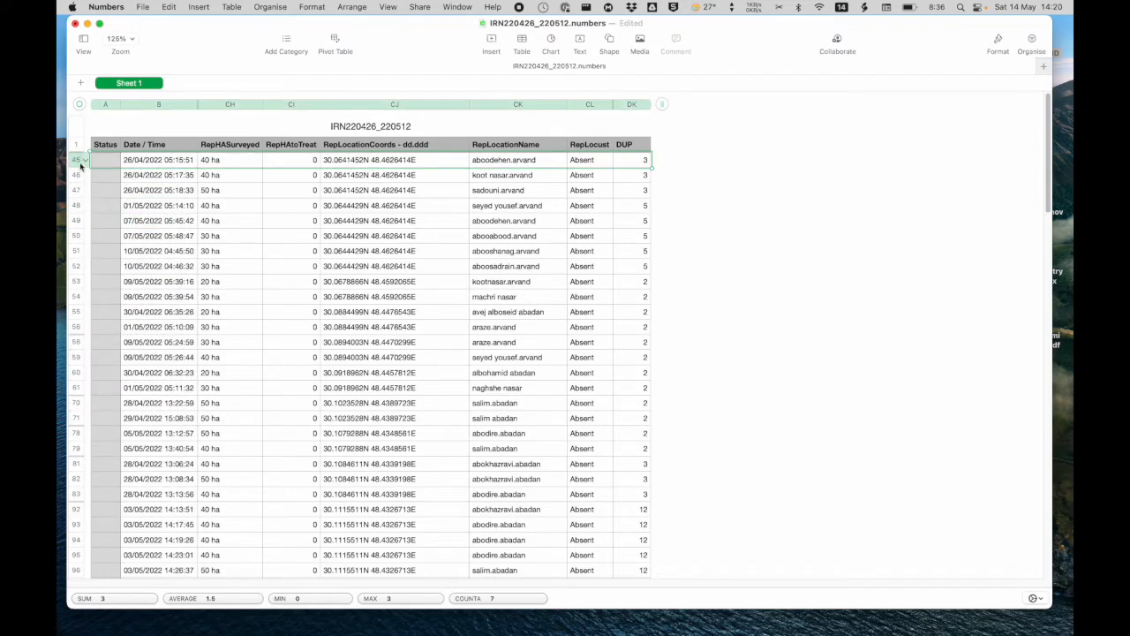
Delete the aboodehen.arvand and koot nasar.arvand records at 30.0641452N 48.4626414E, keeping only the sadouni.arvand row
{"action": "left_click", "coordinate": [76, 163]}
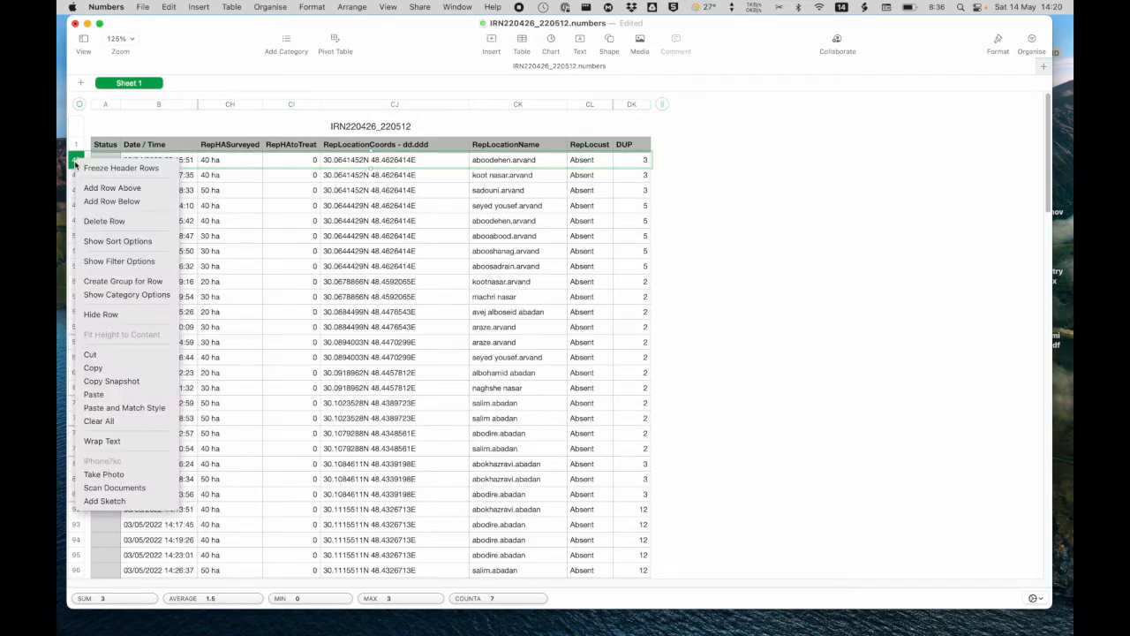
{"action": "left_click", "coordinate": [89, 223]}
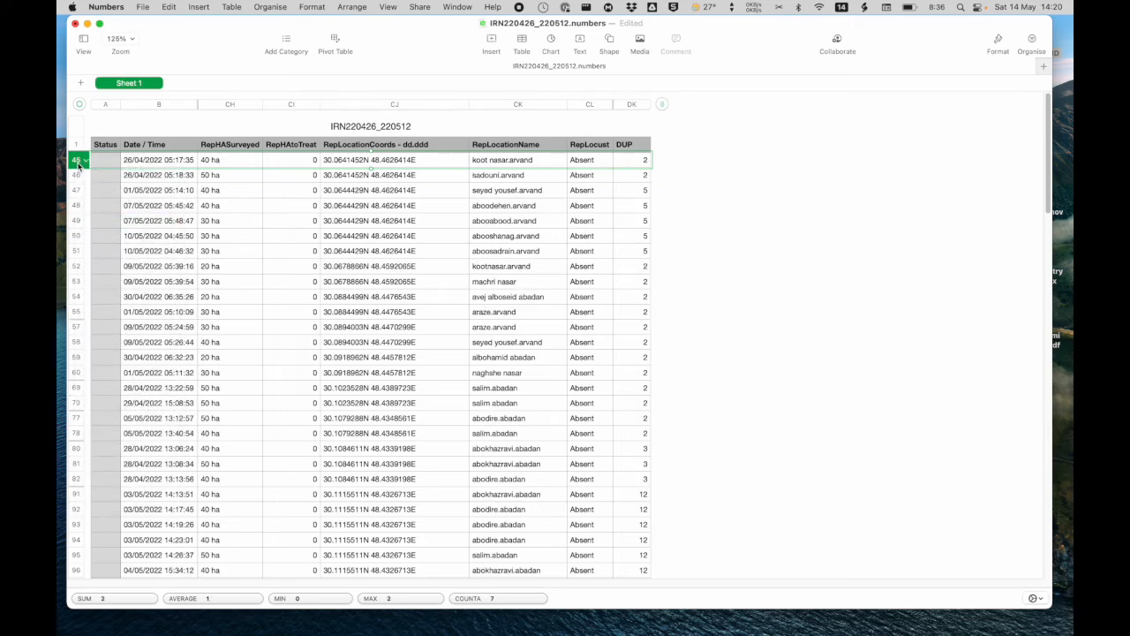
{"action": "left_click", "coordinate": [77, 164]}
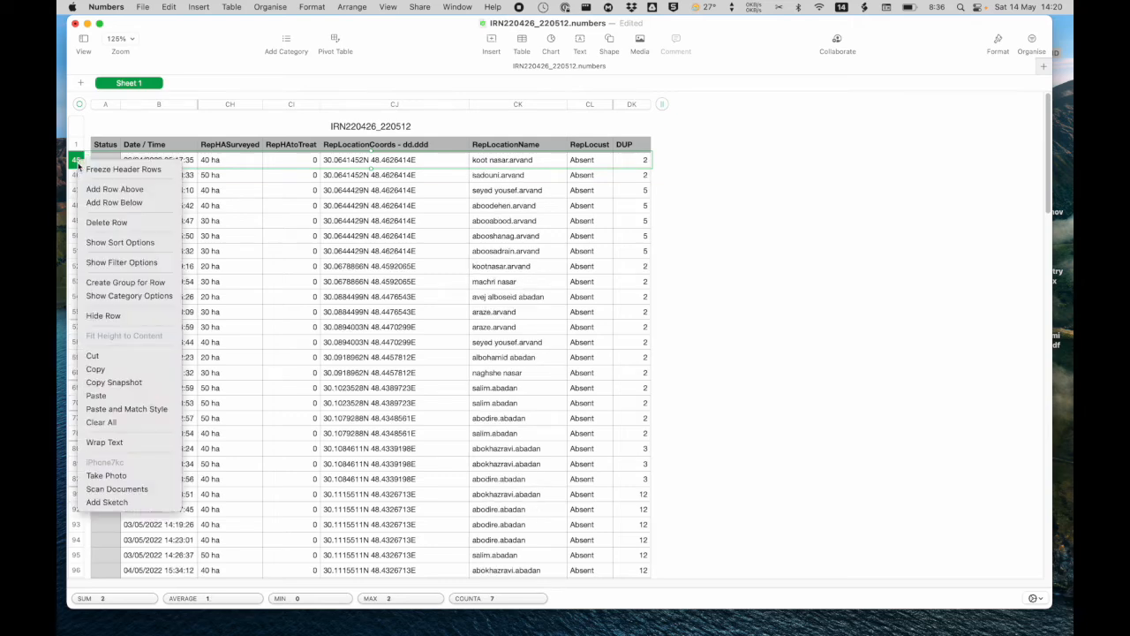
{"action": "left_click", "coordinate": [89, 223]}
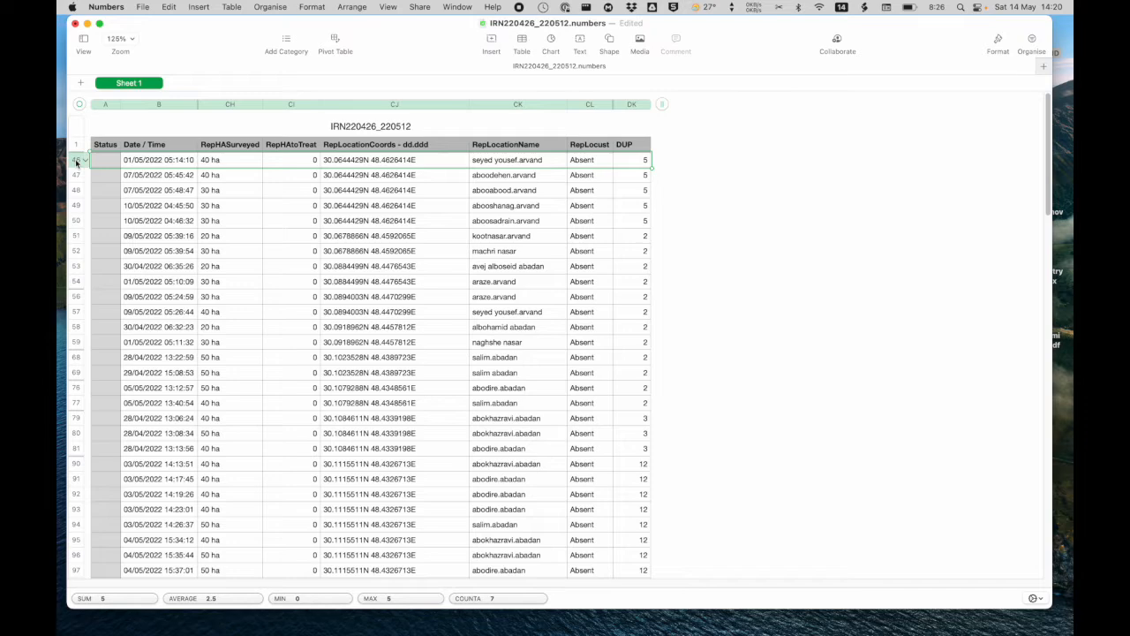
Delete the first four of the five records at 30.0644429N 48.4626414E, keeping only the aboosadrain.arvand row
{"action": "left_click", "coordinate": [76, 163]}
{"action": "left_click", "coordinate": [90, 220]}
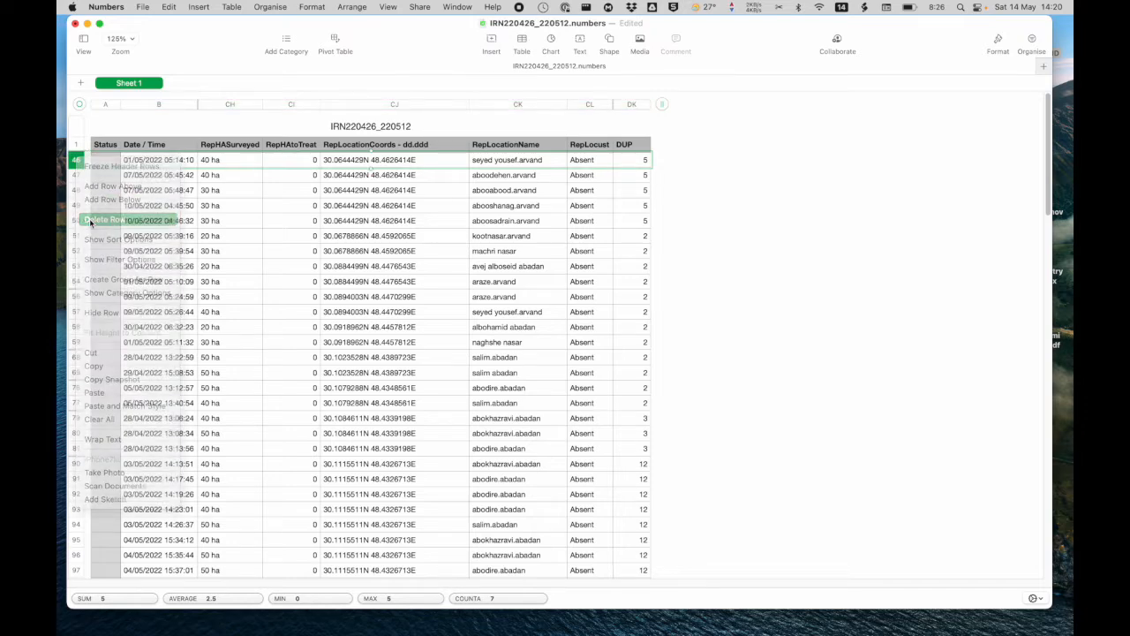
{"action": "left_click", "coordinate": [75, 163]}
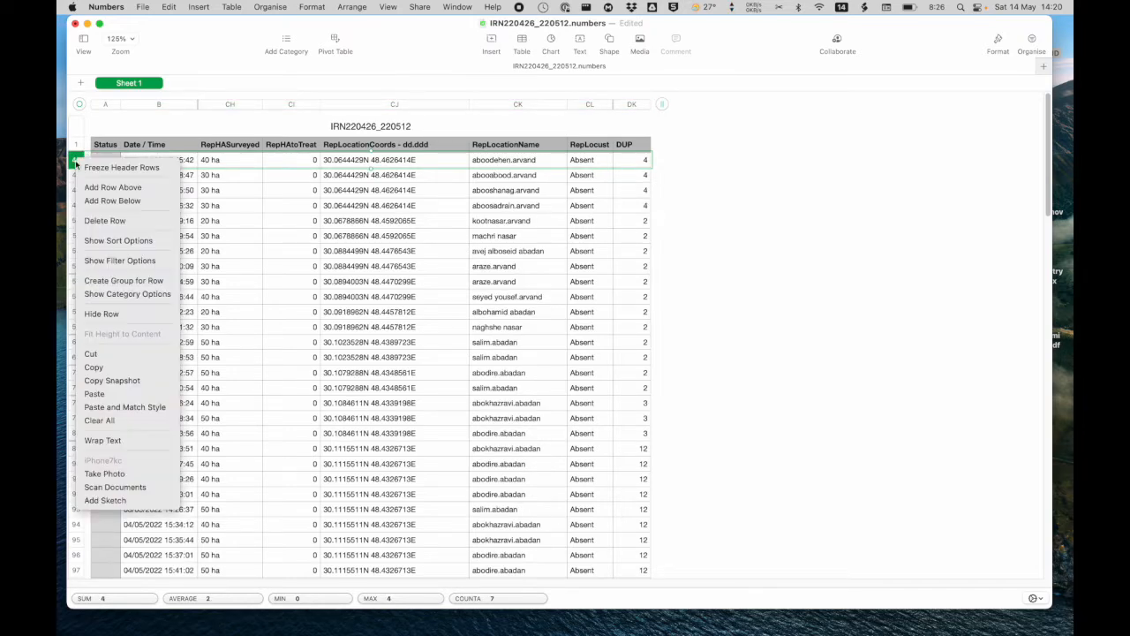
{"action": "left_click", "coordinate": [89, 221]}
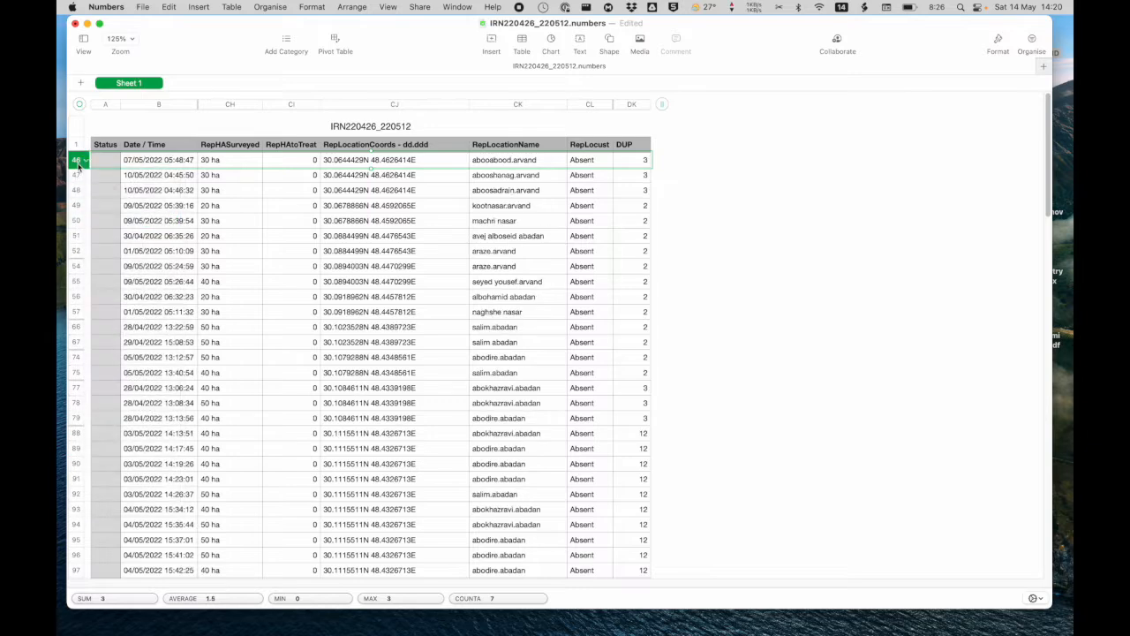
{"action": "left_click", "coordinate": [77, 163]}
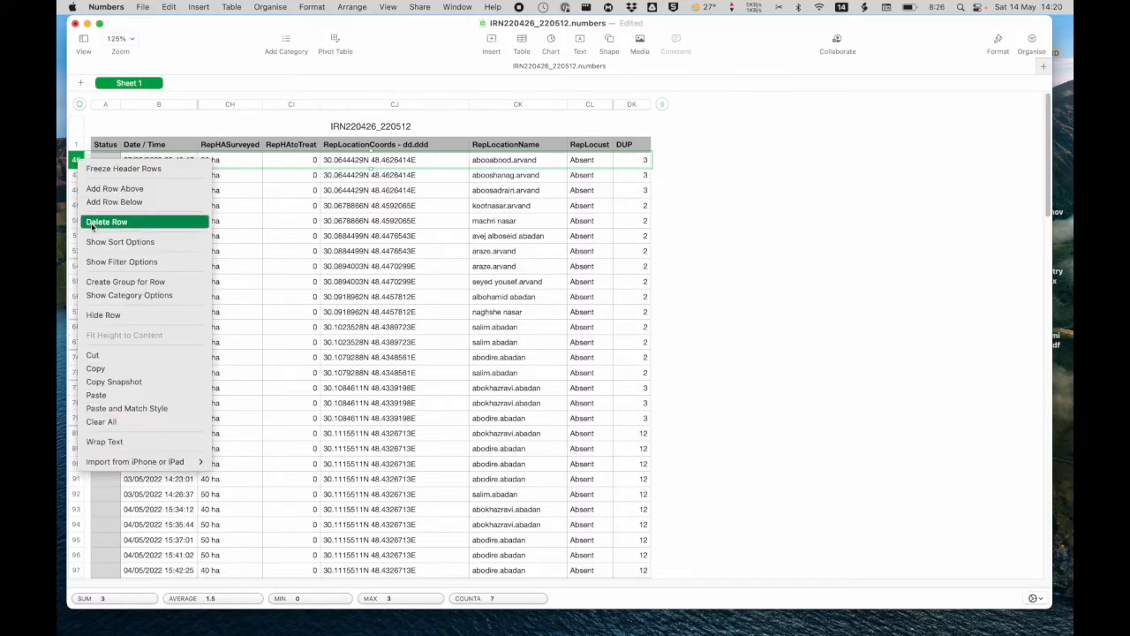
{"action": "left_click", "coordinate": [89, 221]}
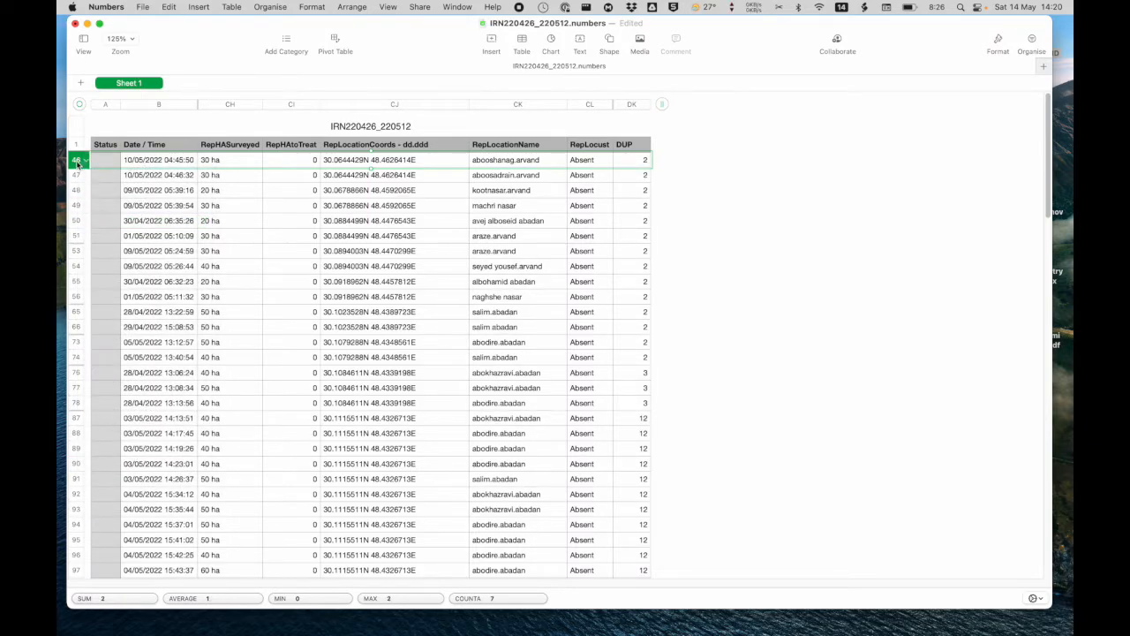
{"action": "left_click", "coordinate": [78, 163]}
{"action": "left_click", "coordinate": [92, 221]}
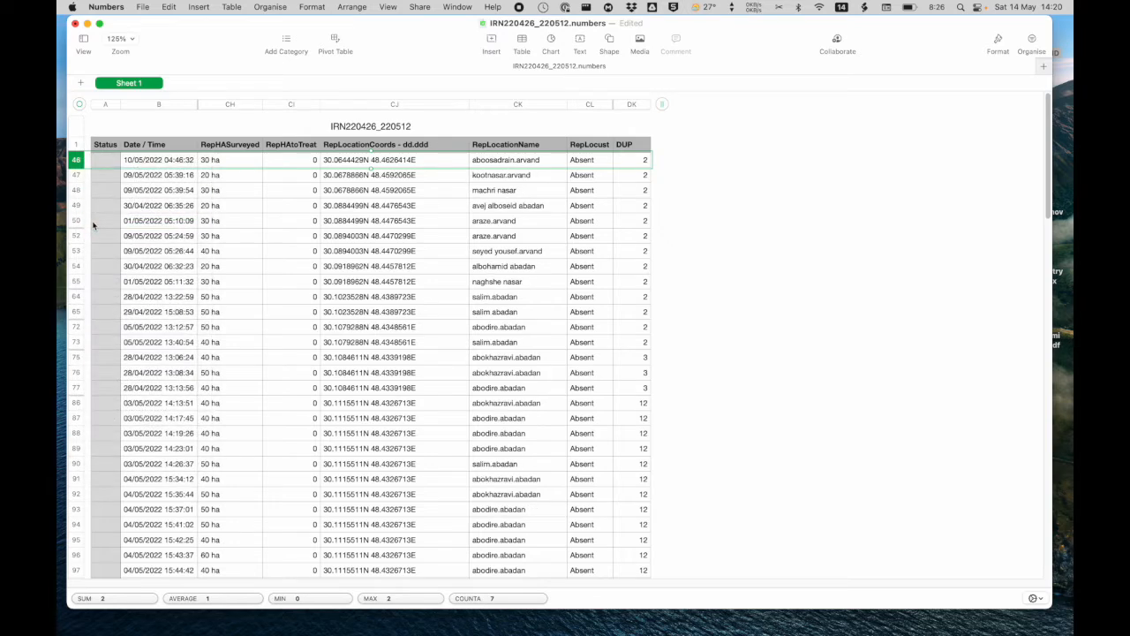
Delete the kootnasar.arvand and avej alboseid abadan duplicates, keeping the machri nasar and 01/05/2022 araze.arvand rows at the same coordinates
{"action": "left_click", "coordinate": [78, 164]}
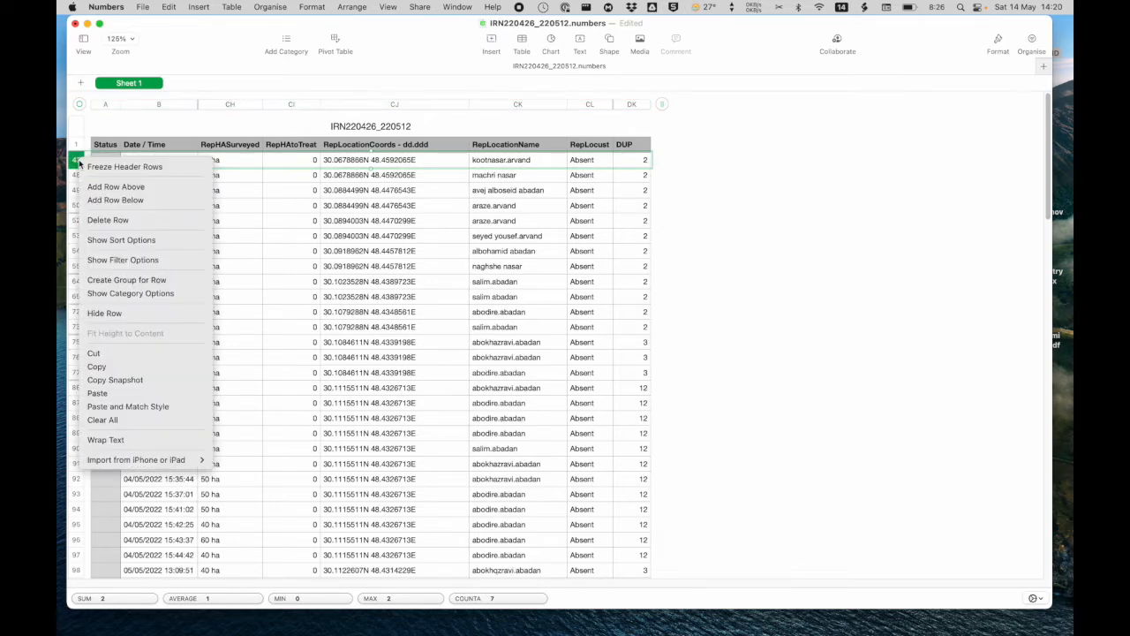
{"action": "left_click", "coordinate": [95, 221]}
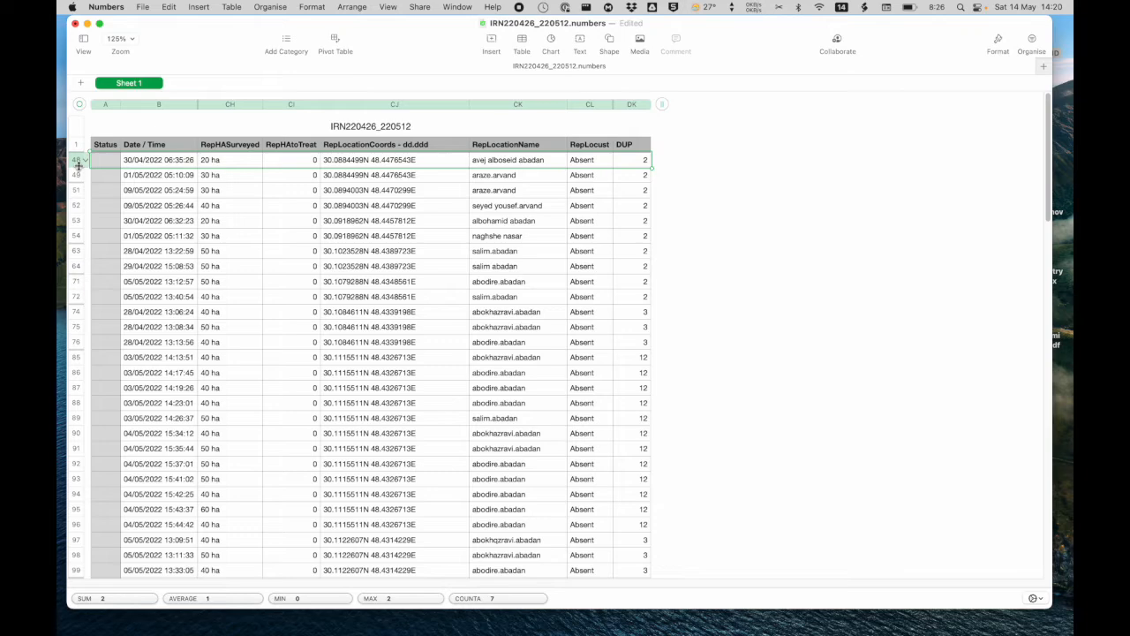
{"action": "left_click", "coordinate": [79, 163]}
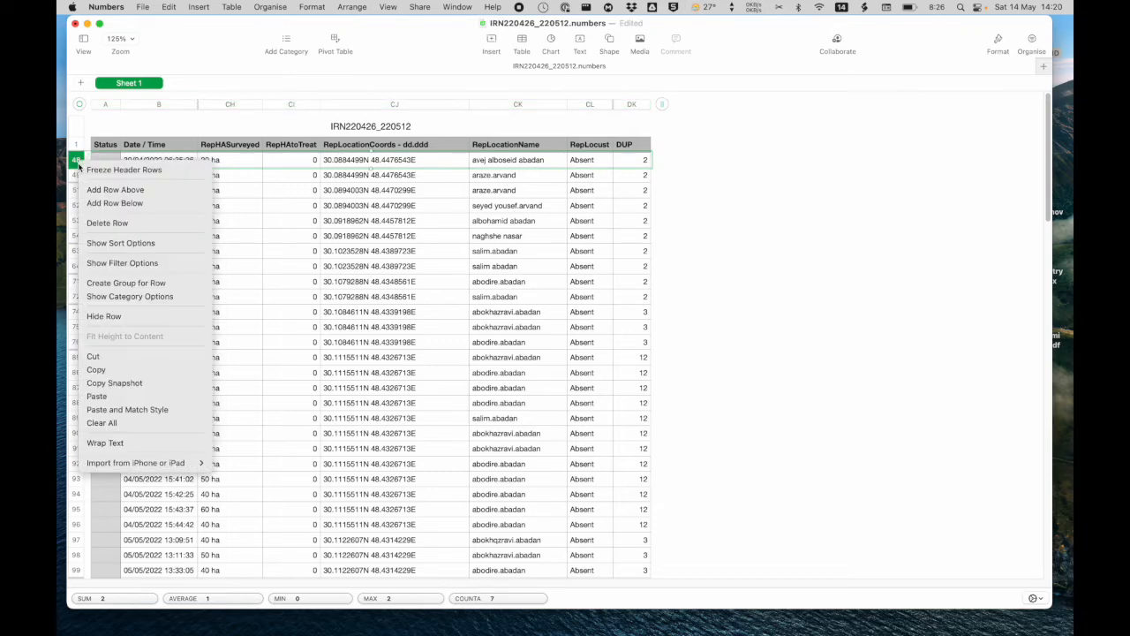
{"action": "left_click", "coordinate": [94, 222]}
Delete the araze.arvand record at 30.0894003N 48.4470299E and the albohamid abadan record at 30.0918962N 48.4457812E
{"action": "left_click", "coordinate": [77, 160]}
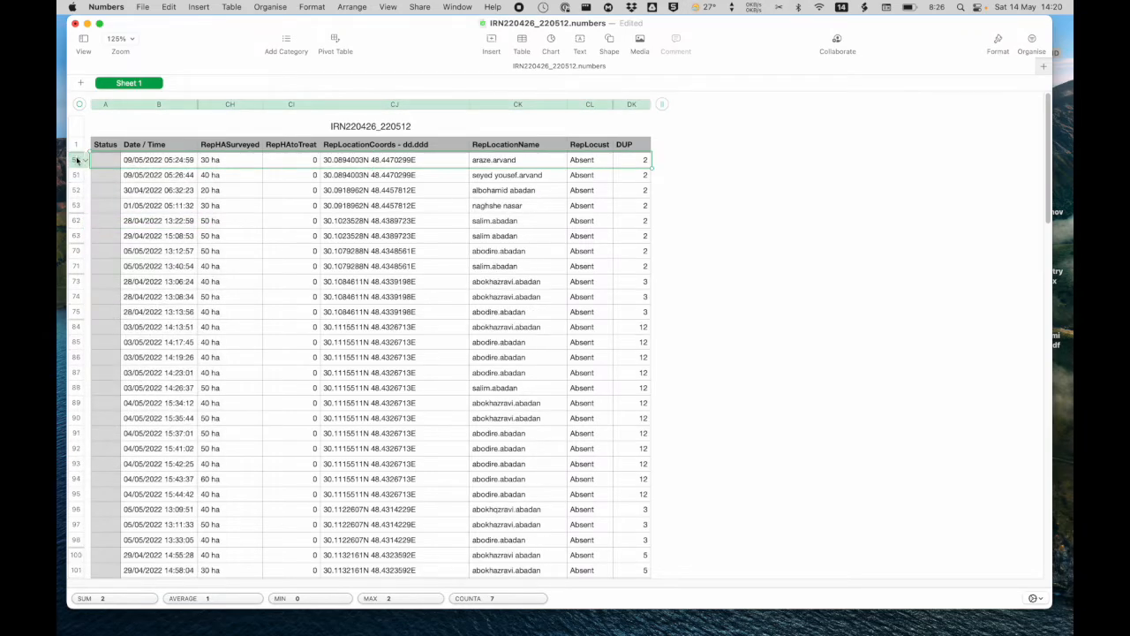
{"action": "left_click", "coordinate": [77, 160]}
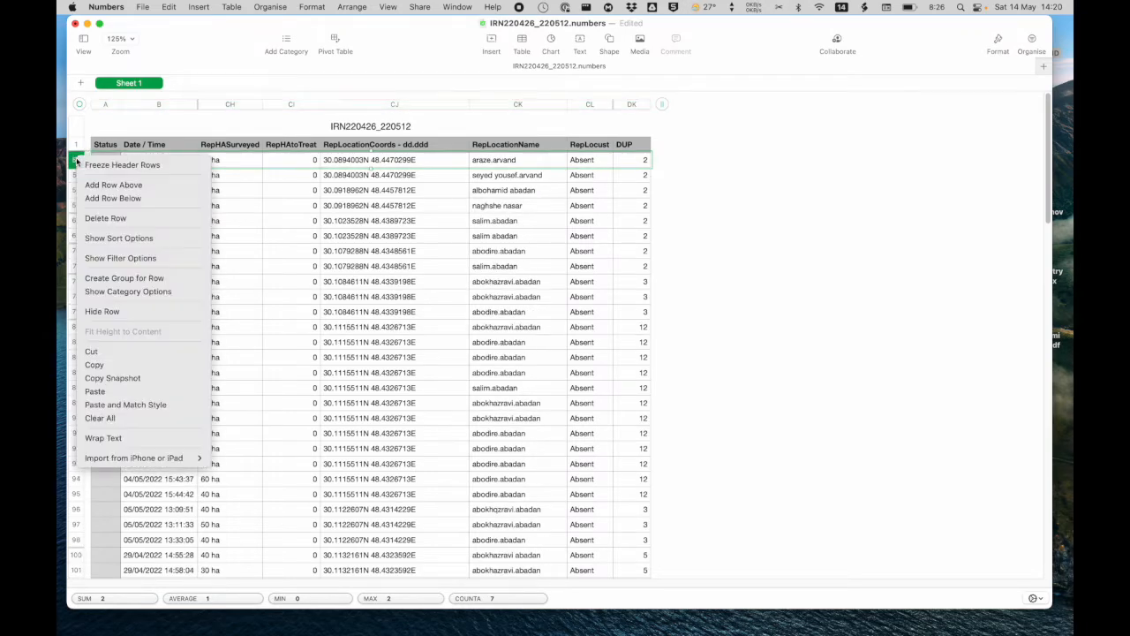
{"action": "left_click", "coordinate": [90, 220]}
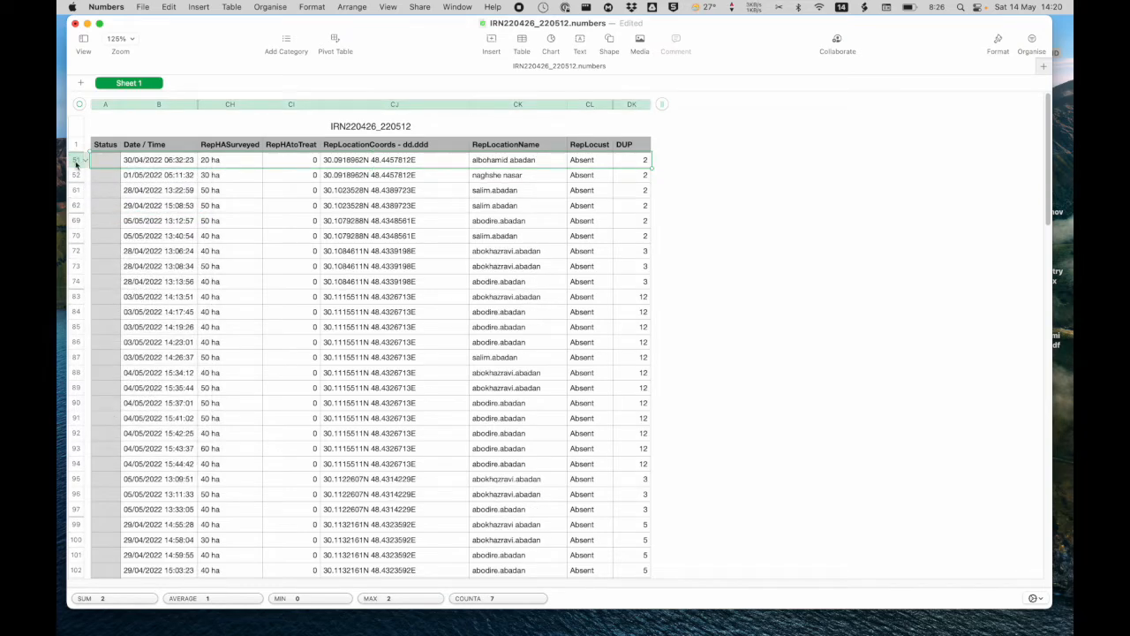
{"action": "left_click", "coordinate": [76, 160]}
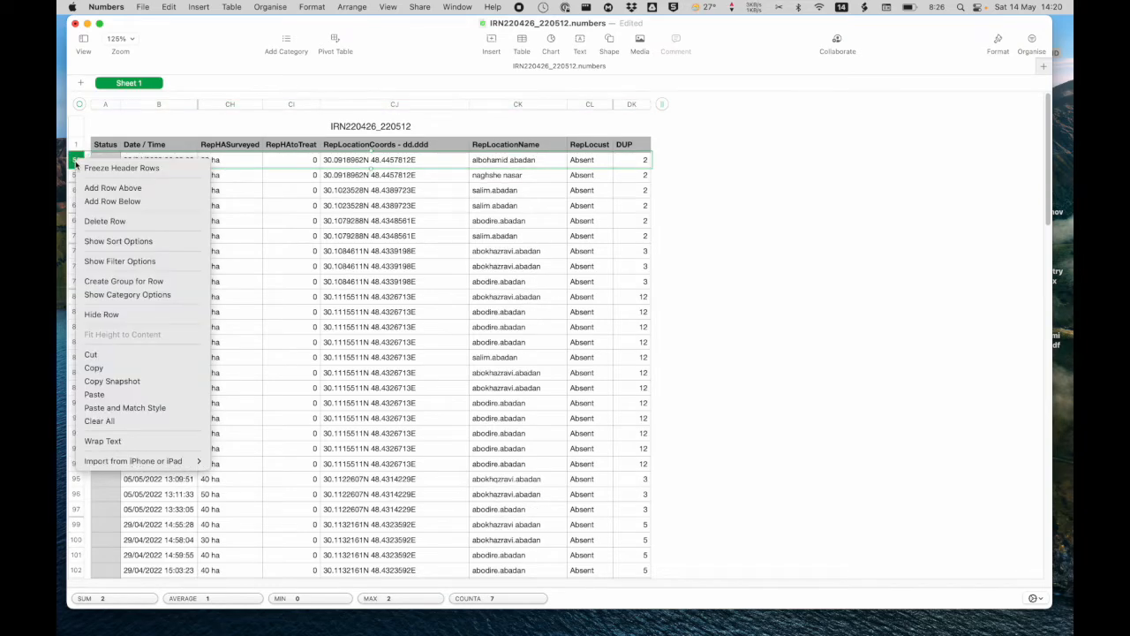
{"action": "left_click", "coordinate": [90, 227]}
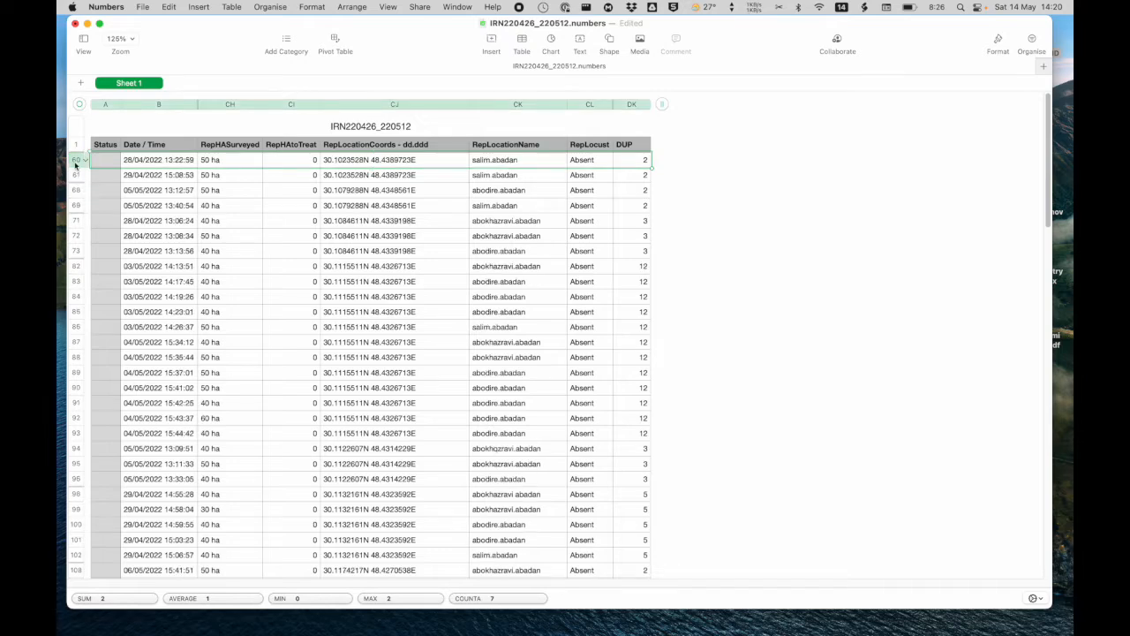
{"action": "left_click", "coordinate": [77, 161]}
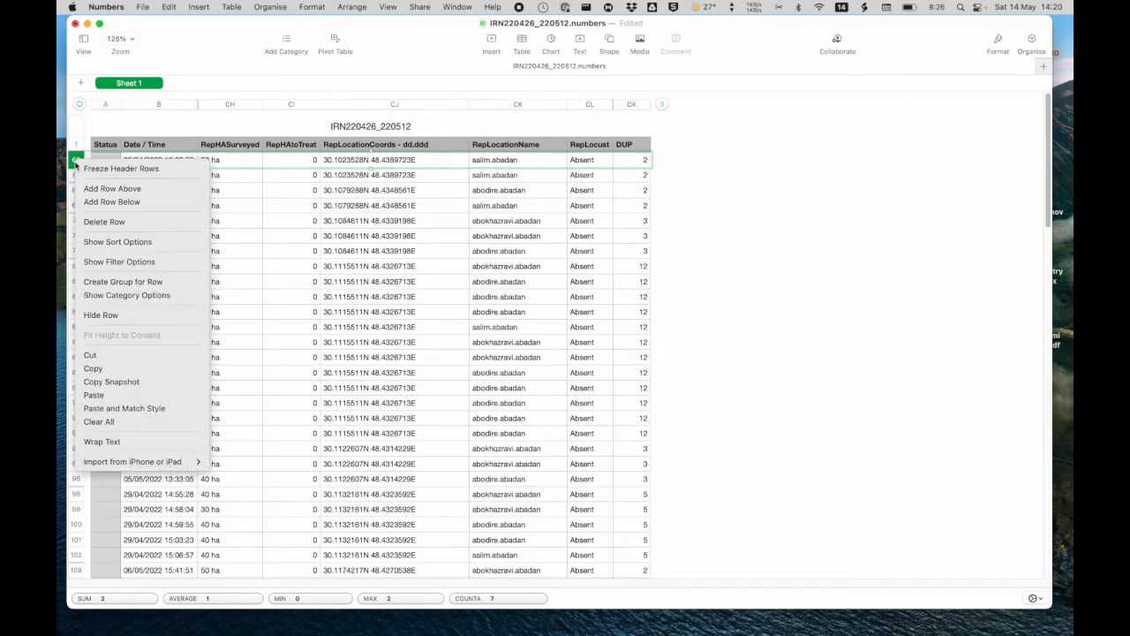
{"action": "left_click", "coordinate": [87, 227]}
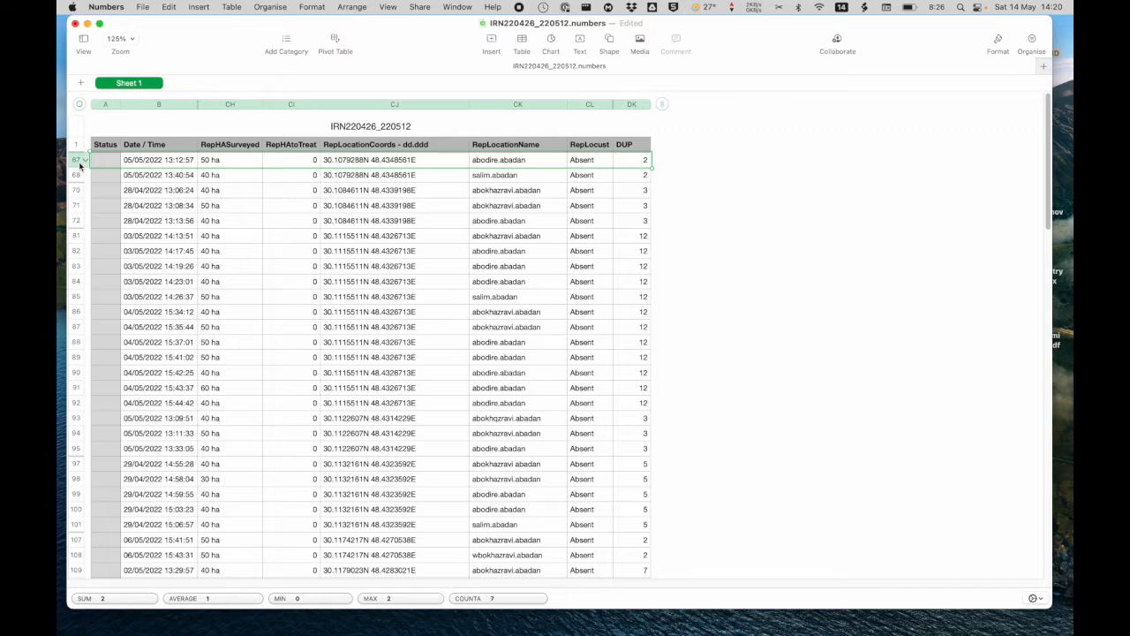
{"action": "left_click", "coordinate": [80, 163]}
{"action": "left_click", "coordinate": [92, 222]}
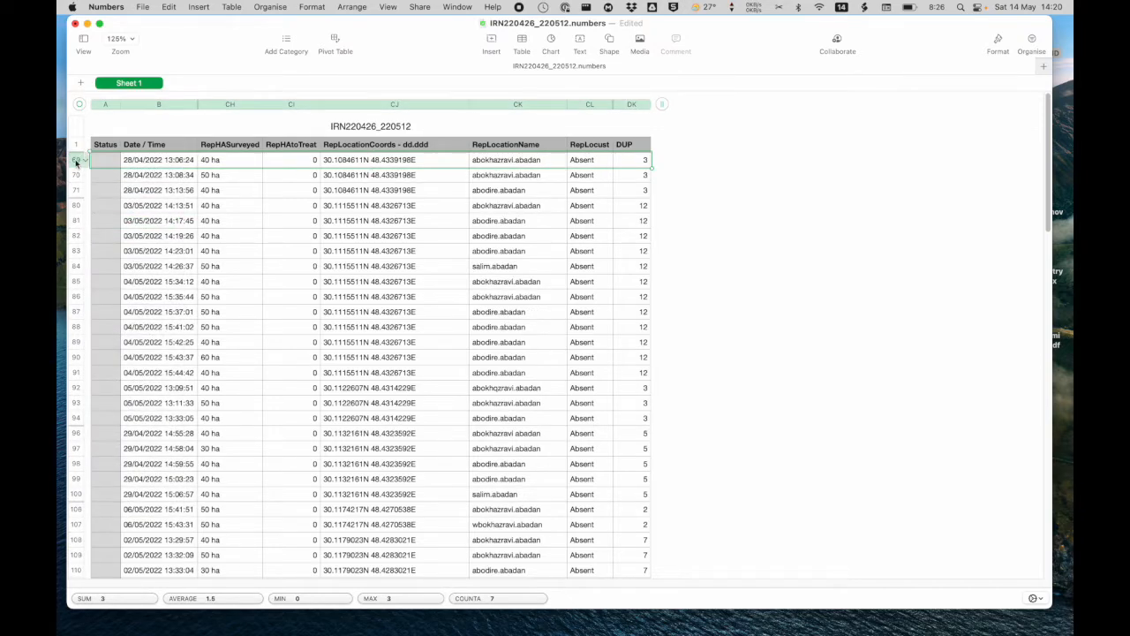
Delete both abokhazravi.abadan records at 30.1084611N 48.4339198E, keeping only the abodire.abadan row
{"action": "left_click", "coordinate": [76, 163]}
{"action": "left_click", "coordinate": [89, 221]}
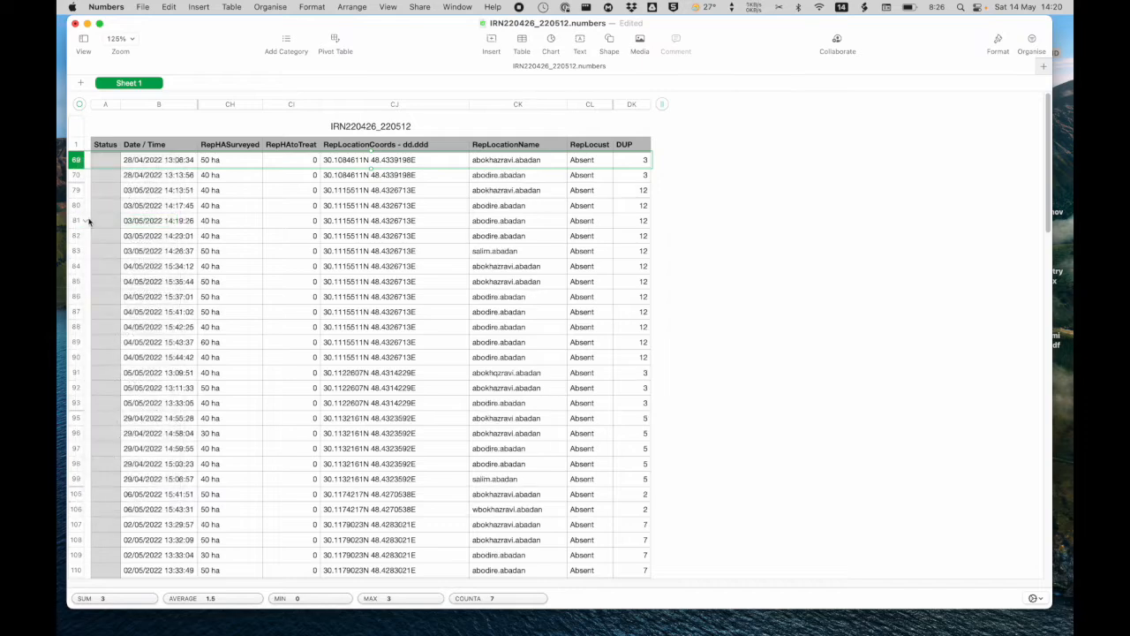
{"action": "left_click", "coordinate": [76, 162]}
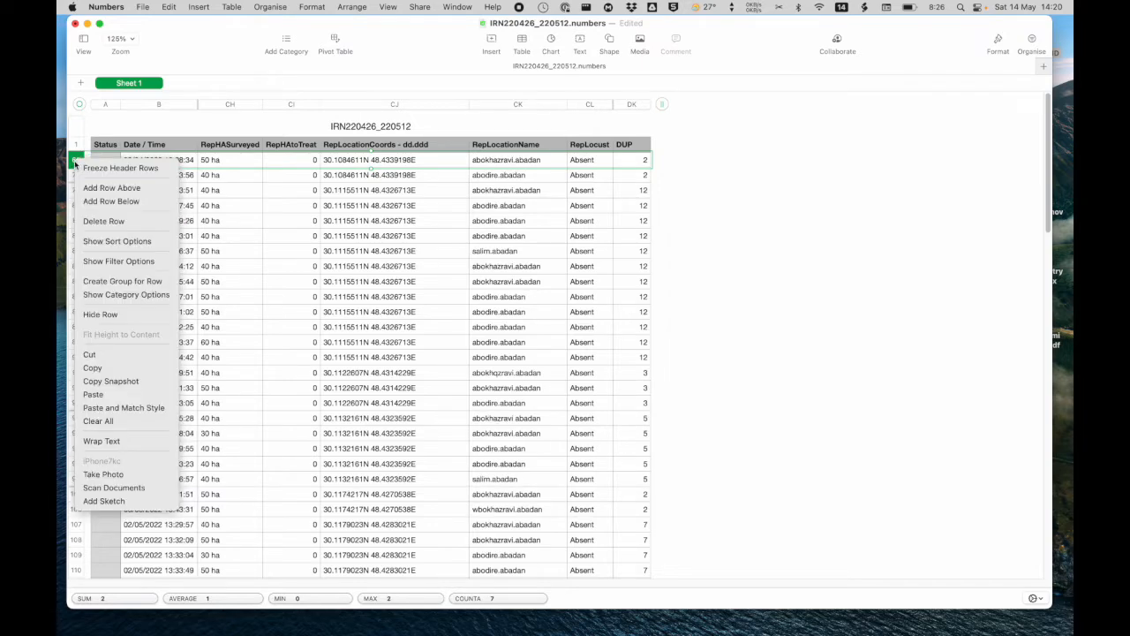
{"action": "left_click", "coordinate": [85, 221]}
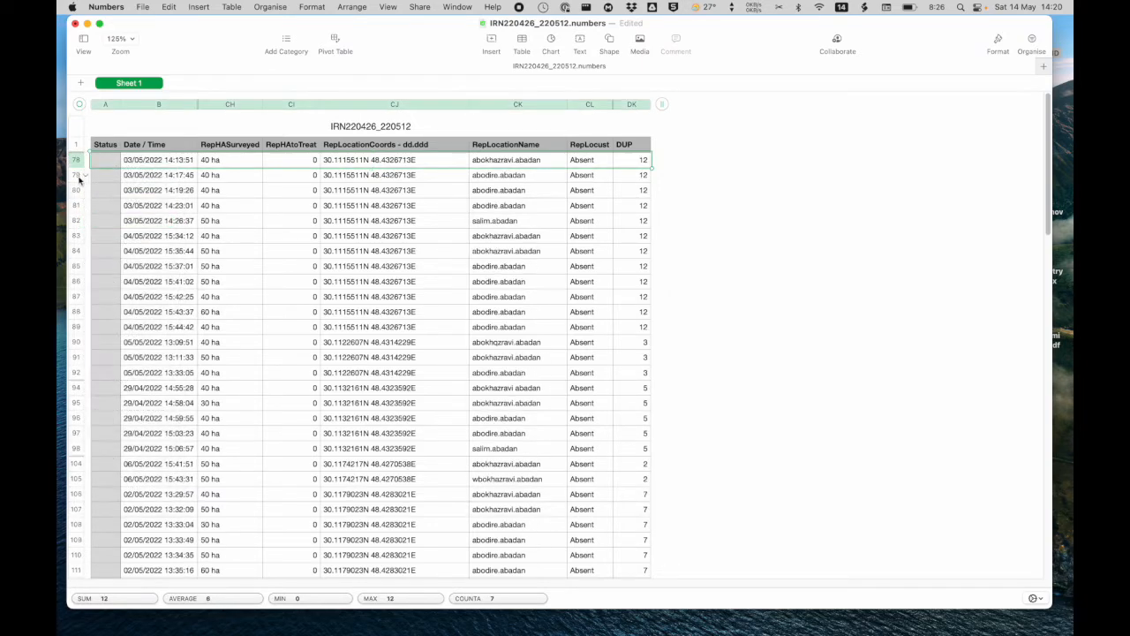
Delete the five records dated 03/05/2022 at 30.1115511N 48.4326713E
{"action": "left_click", "coordinate": [78, 164]}
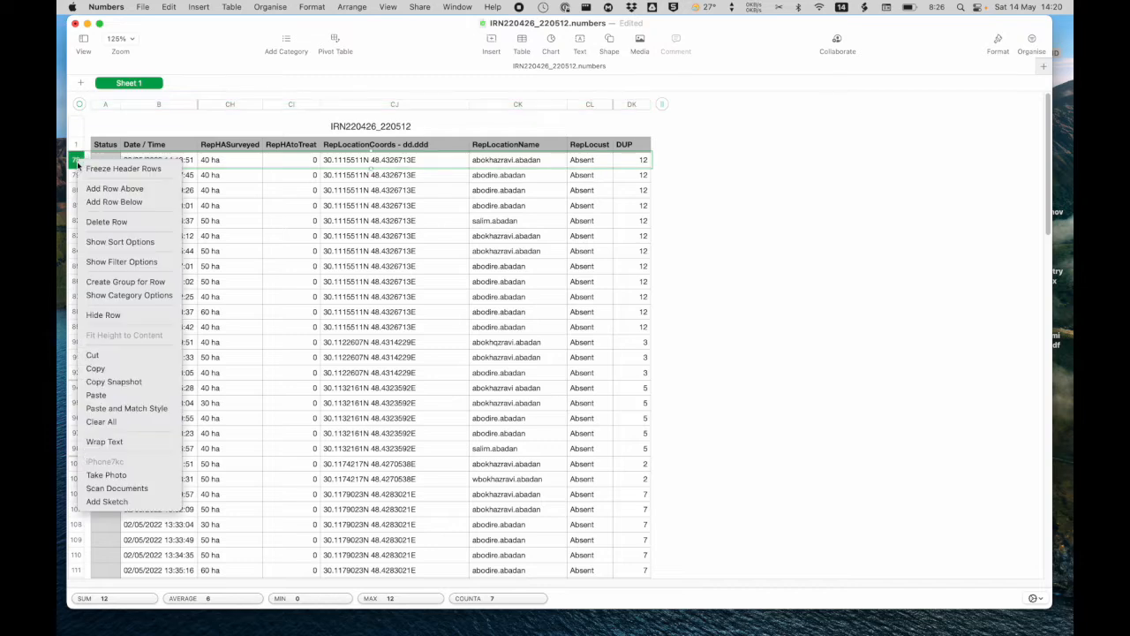
{"action": "left_click", "coordinate": [96, 221]}
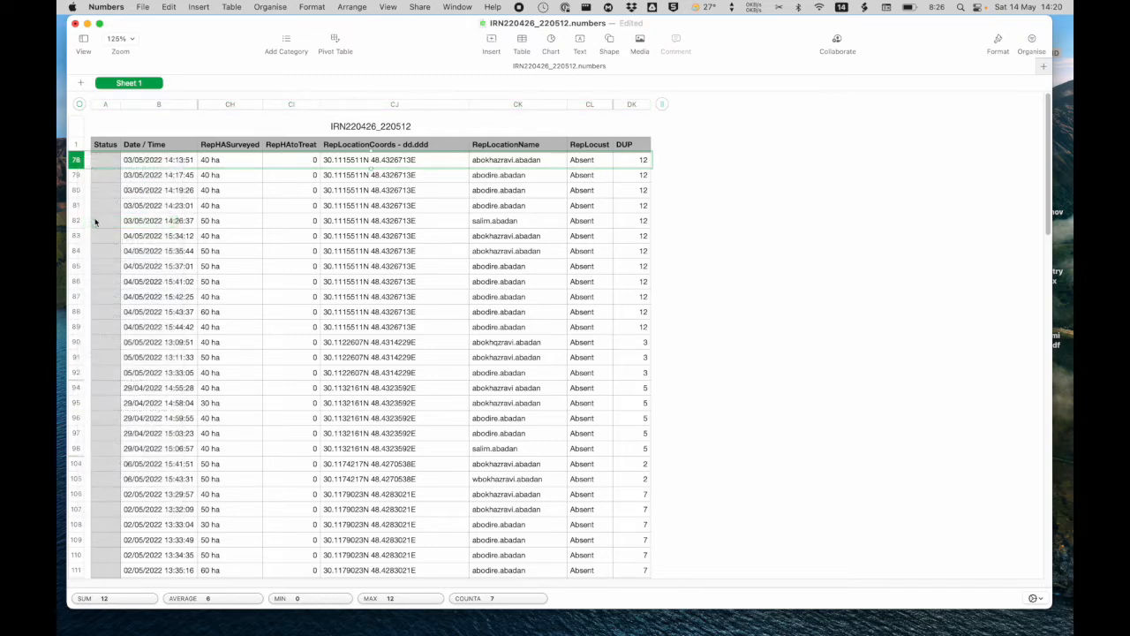
{"action": "left_click", "coordinate": [78, 162]}
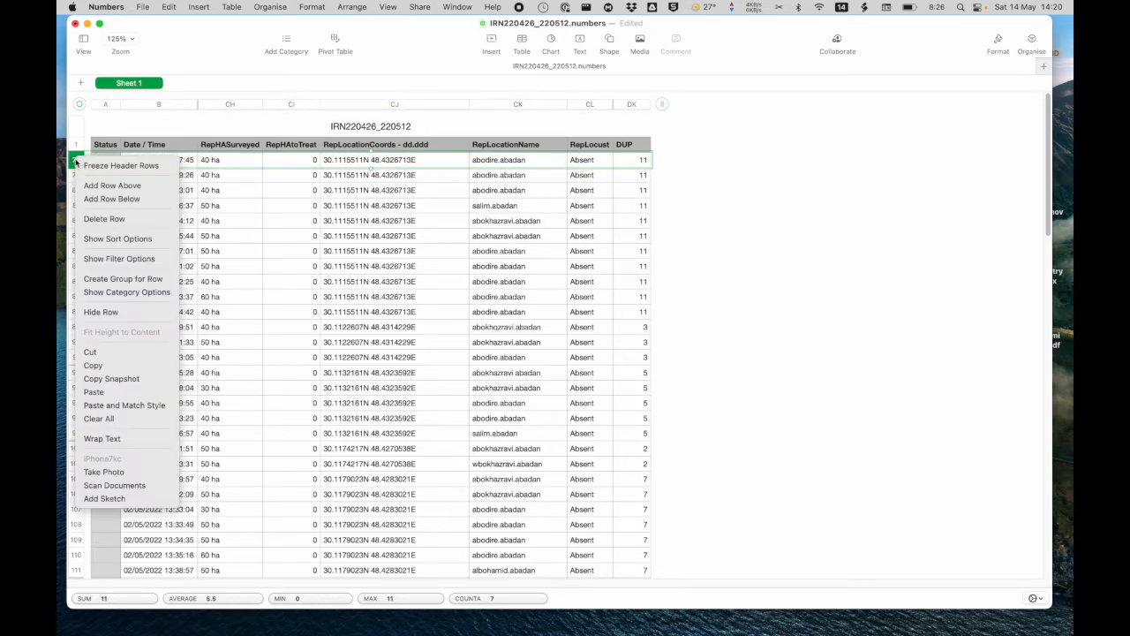
{"action": "left_click", "coordinate": [92, 220]}
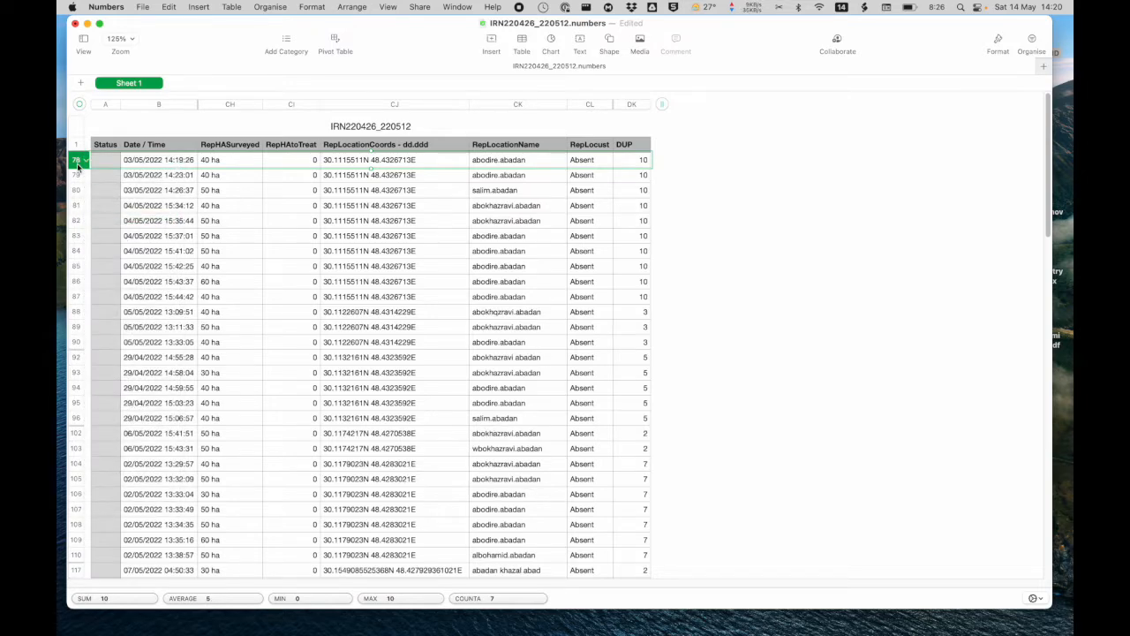
{"action": "left_click", "coordinate": [78, 161]}
{"action": "left_click", "coordinate": [92, 220]}
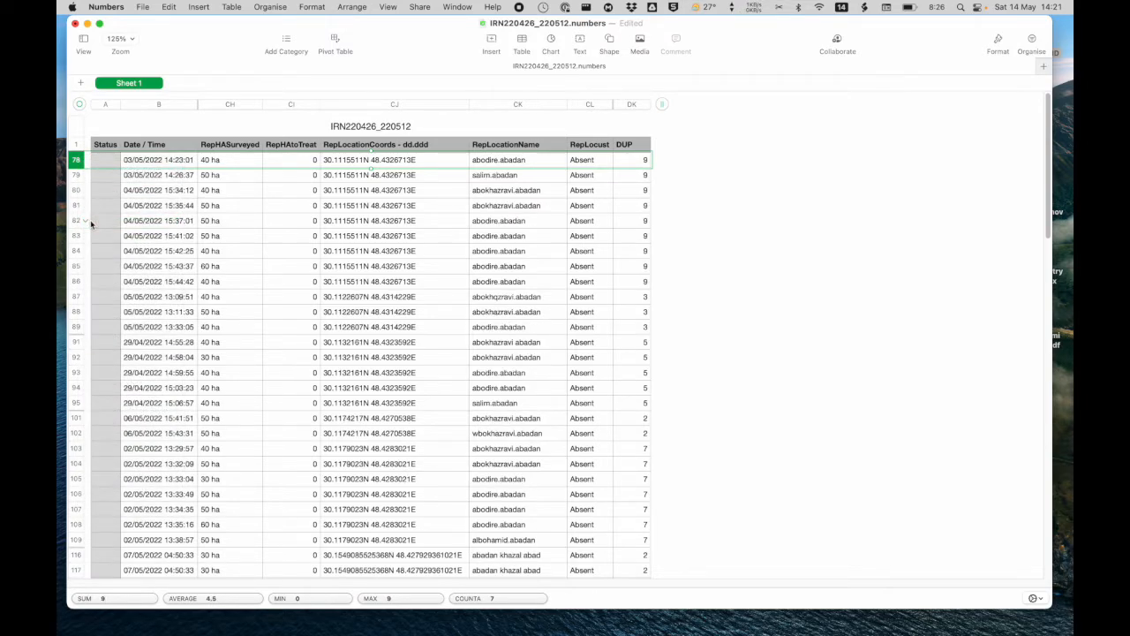
{"action": "left_click", "coordinate": [76, 160]}
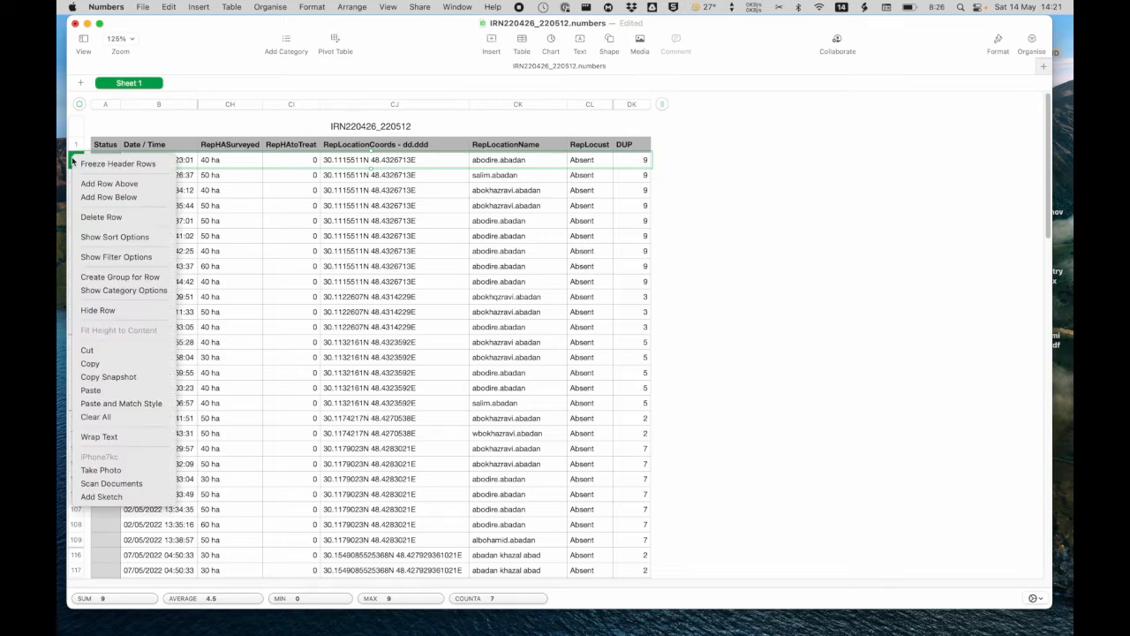
{"action": "left_click", "coordinate": [83, 217]}
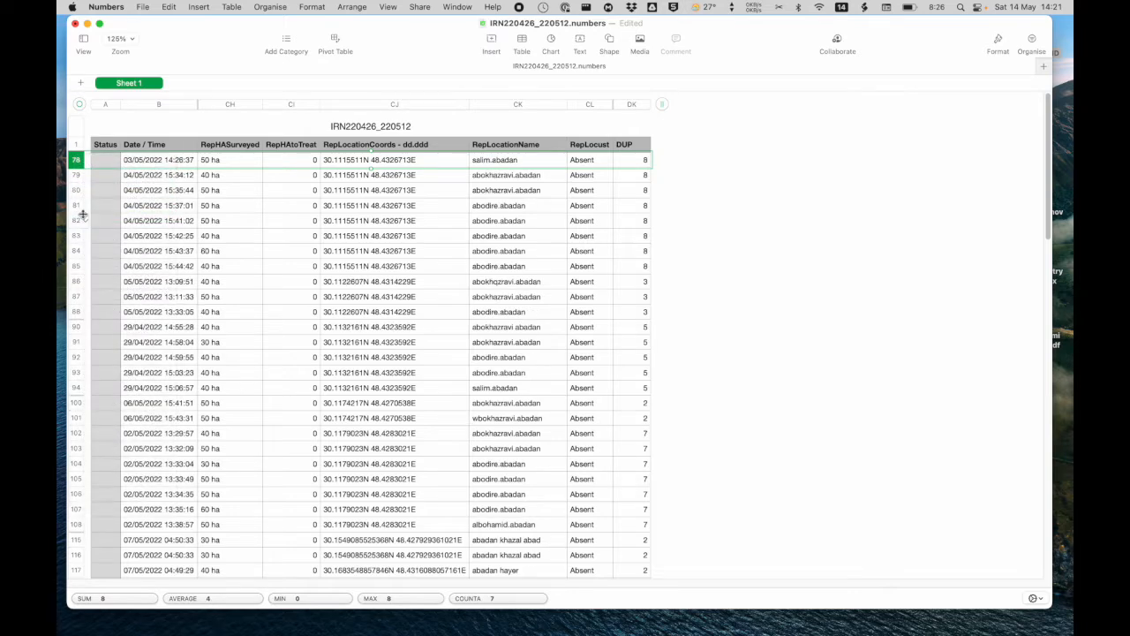
{"action": "left_click", "coordinate": [78, 160]}
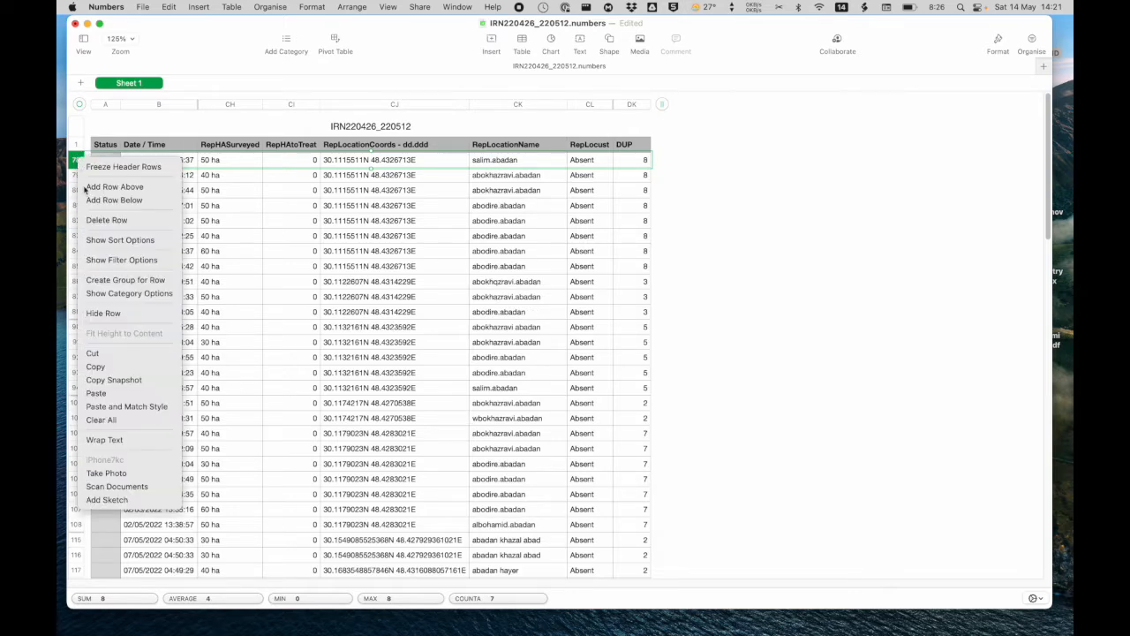
{"action": "left_click", "coordinate": [83, 217]}
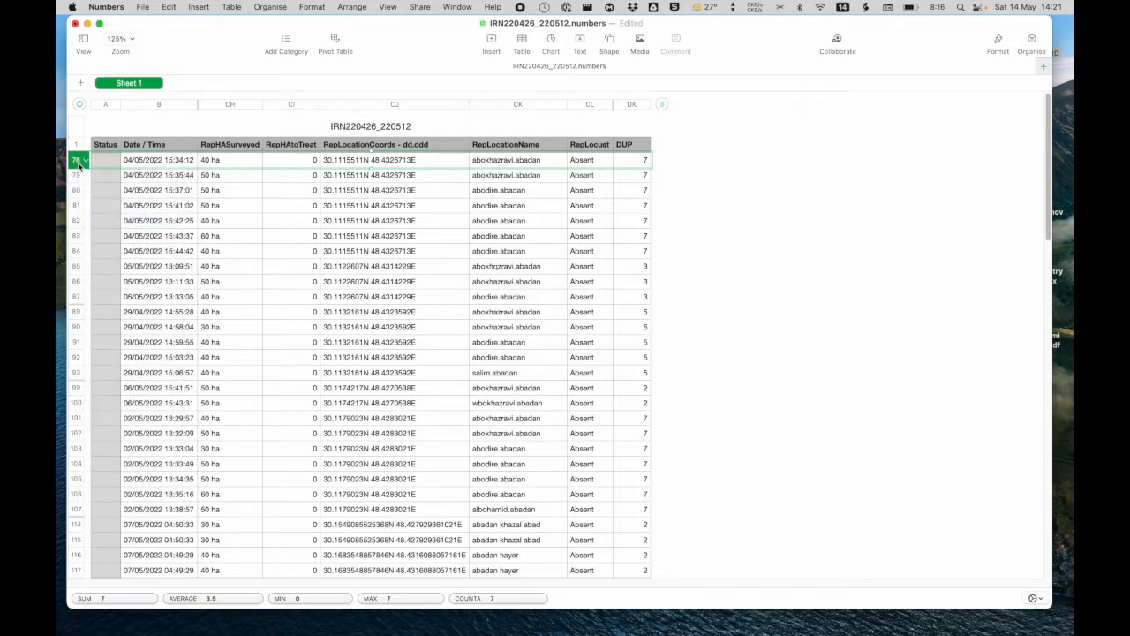
Delete the six 04/05/2022 records from 15:34:12 to 15:43:37 at 30.1115511N 48.4326713E, keeping only the 15:44:42 record
{"action": "left_click", "coordinate": [78, 161]}
{"action": "left_click", "coordinate": [84, 219]}
{"action": "left_click", "coordinate": [78, 162]}
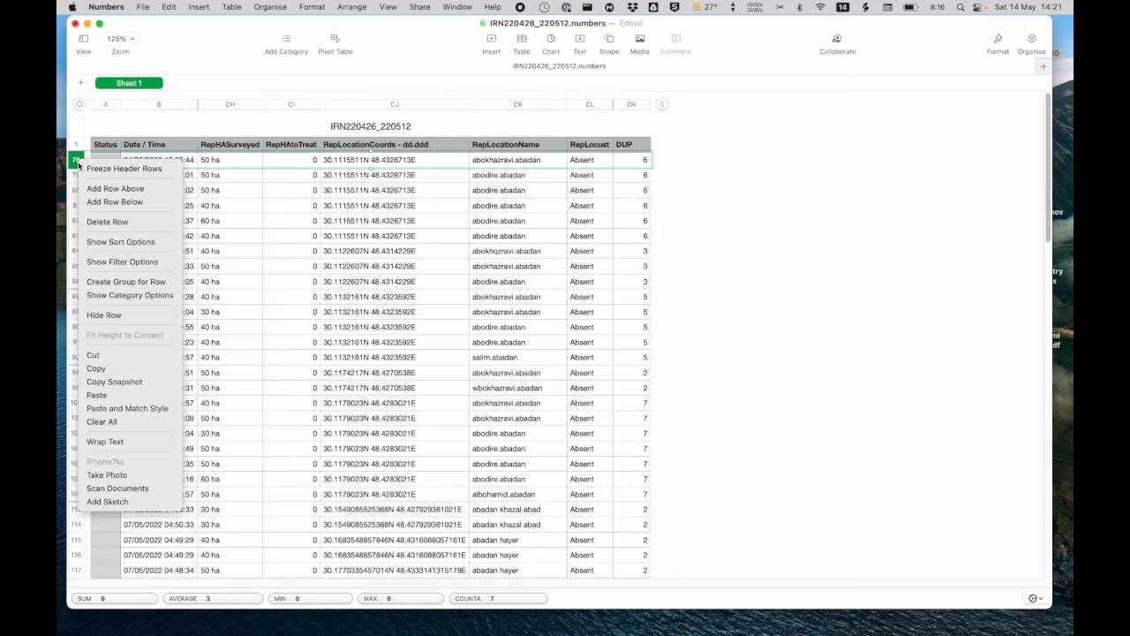
{"action": "left_click", "coordinate": [89, 220]}
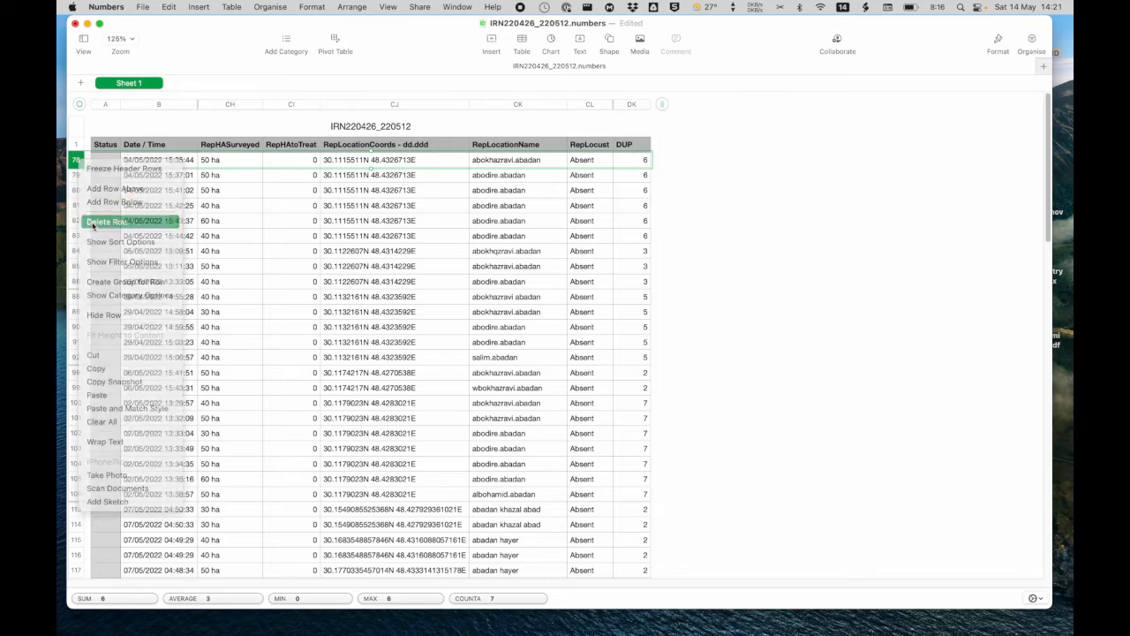
{"action": "left_click", "coordinate": [76, 162]}
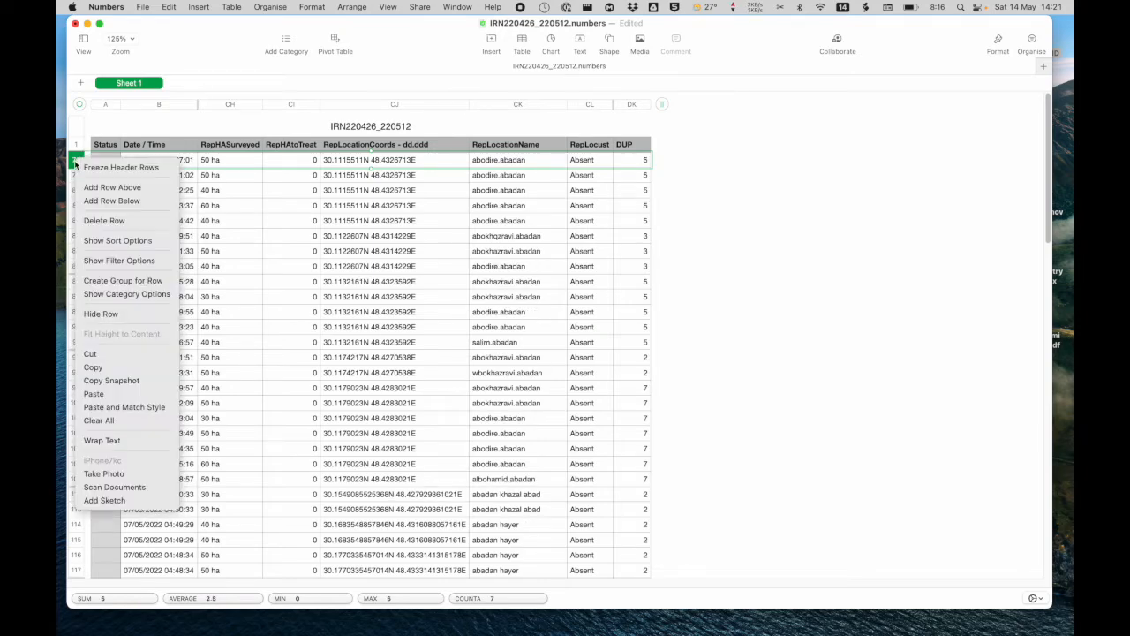
{"action": "left_click", "coordinate": [92, 223]}
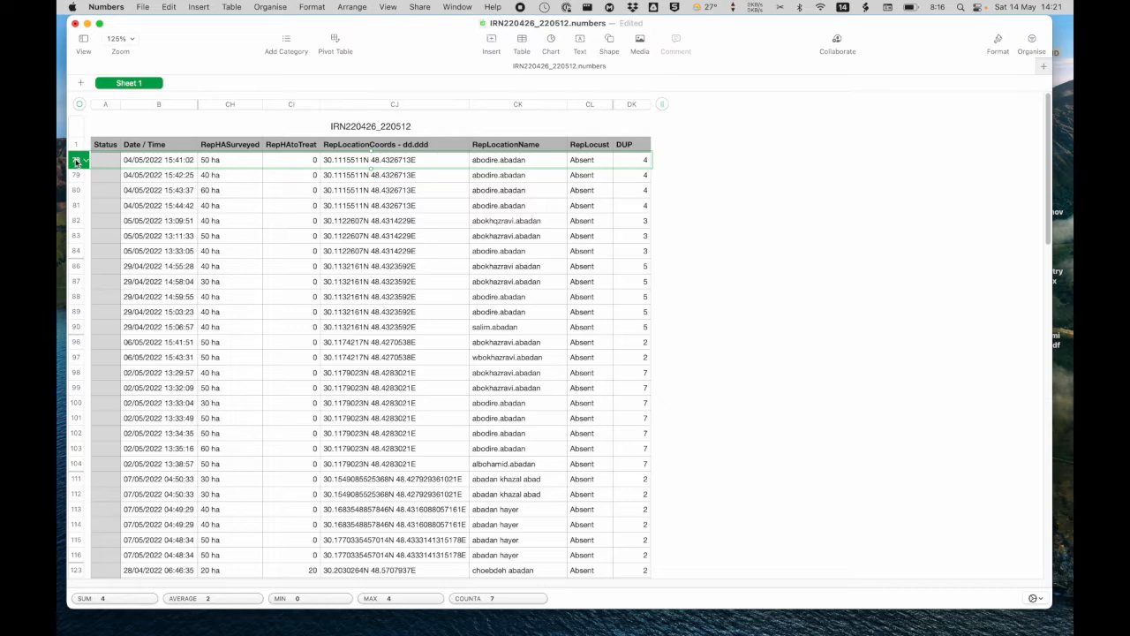
{"action": "left_click", "coordinate": [76, 162]}
{"action": "left_click", "coordinate": [96, 219]}
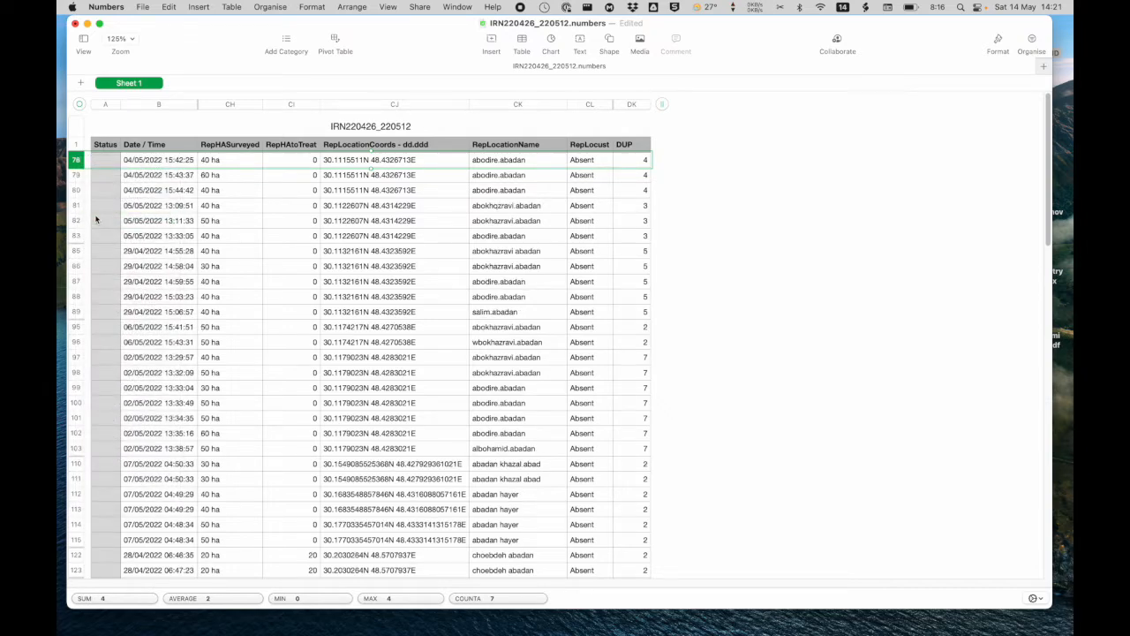
{"action": "left_click", "coordinate": [76, 162]}
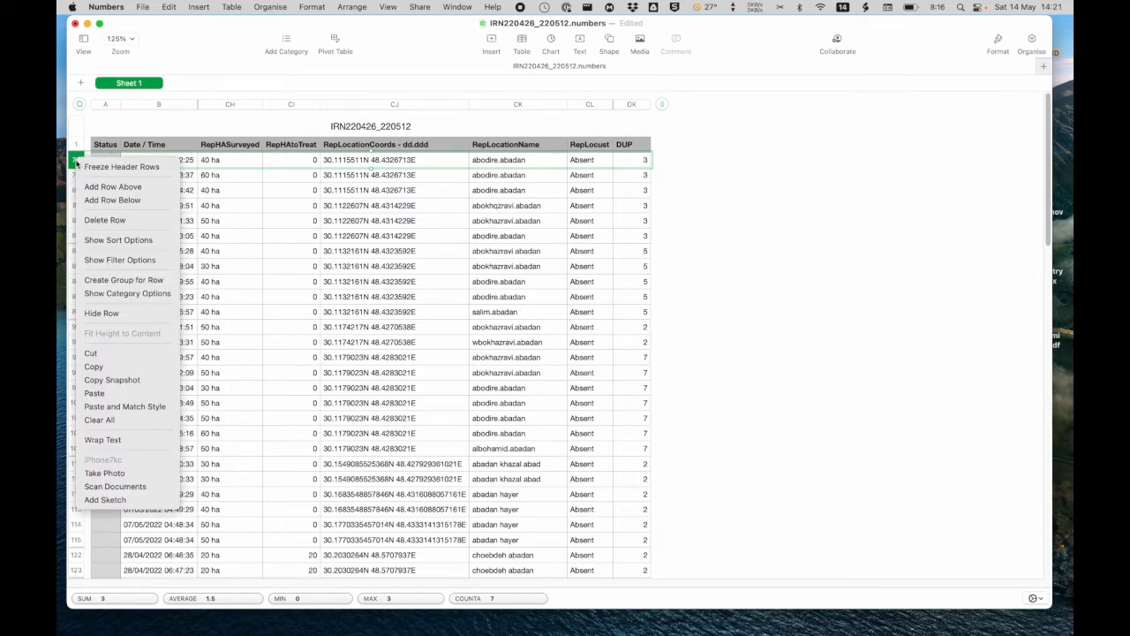
{"action": "left_click", "coordinate": [96, 220]}
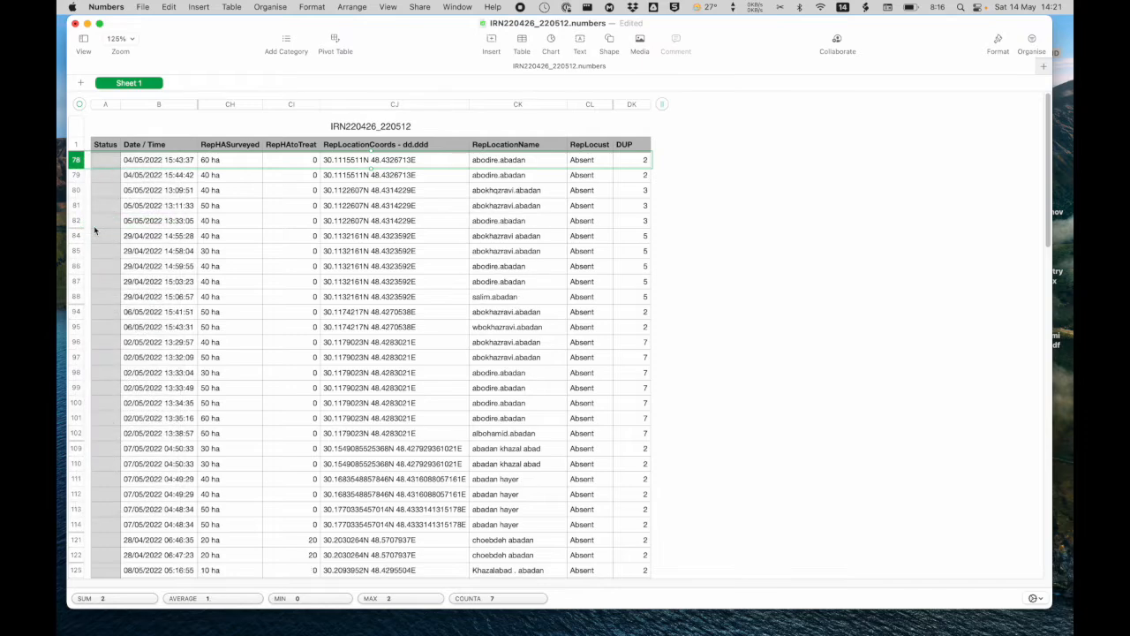
{"action": "left_click", "coordinate": [76, 162]}
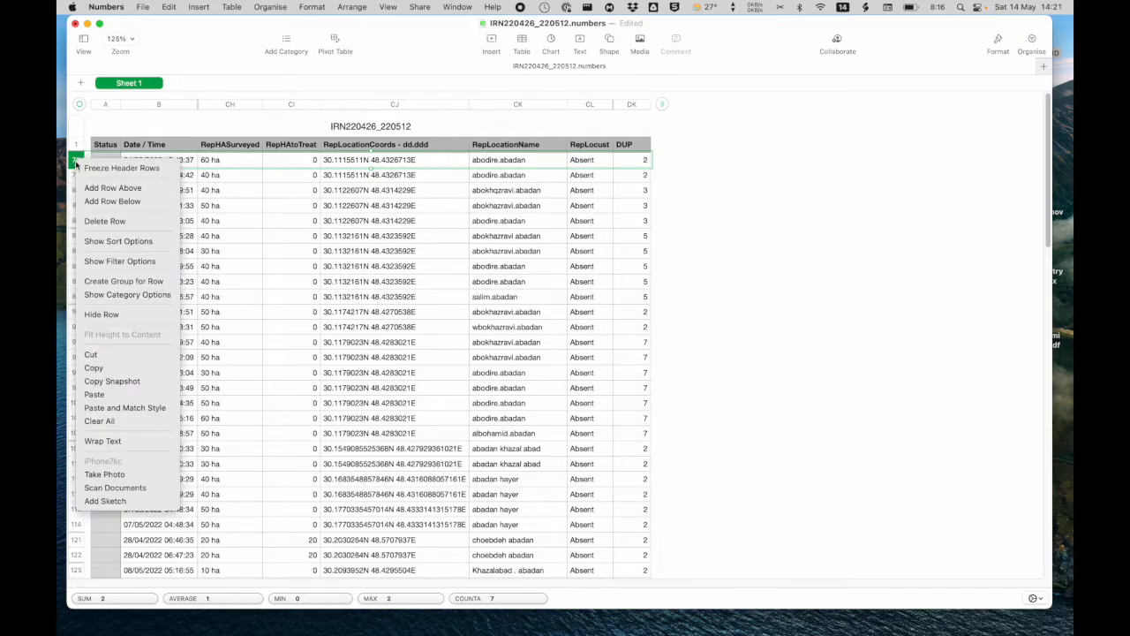
{"action": "left_click", "coordinate": [90, 220]}
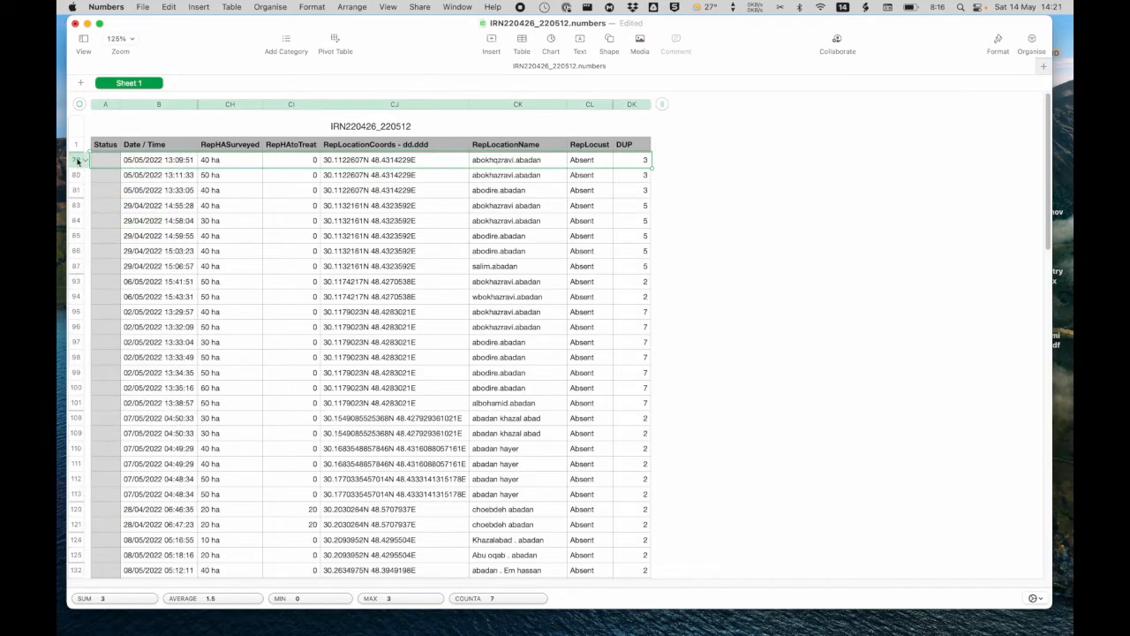
Delete the 05/05/2022 records of 13:09:51 and 13:11:33 at 30.1122607N 48.4314229E, keeping only the abodire.abadan row
{"action": "left_click", "coordinate": [78, 161]}
{"action": "left_click", "coordinate": [98, 217]}
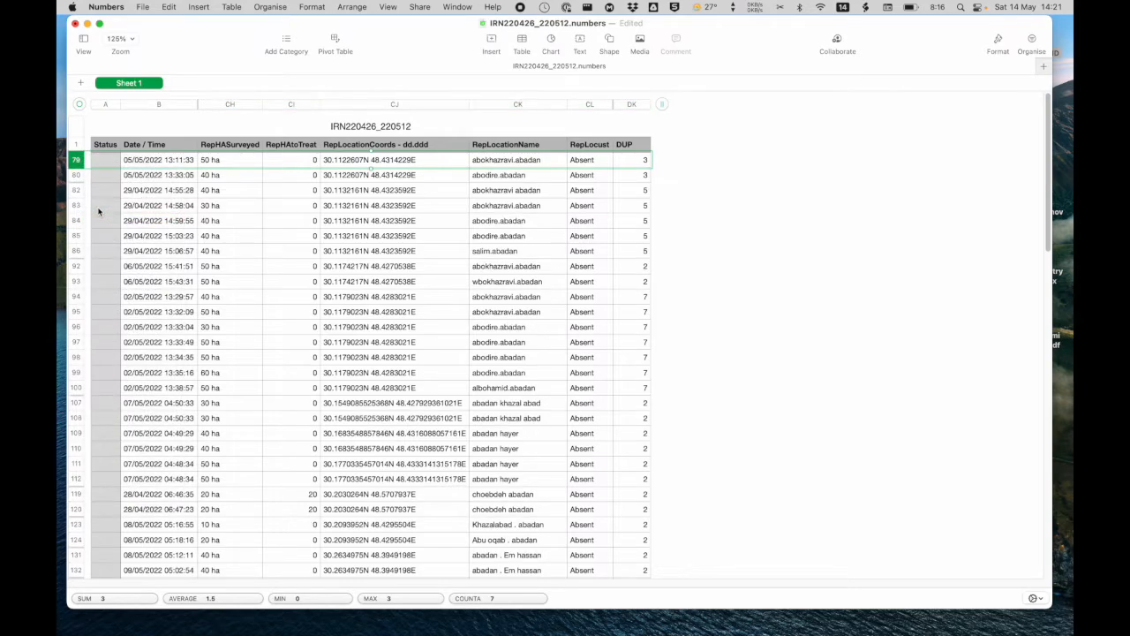
{"action": "left_click", "coordinate": [78, 161]}
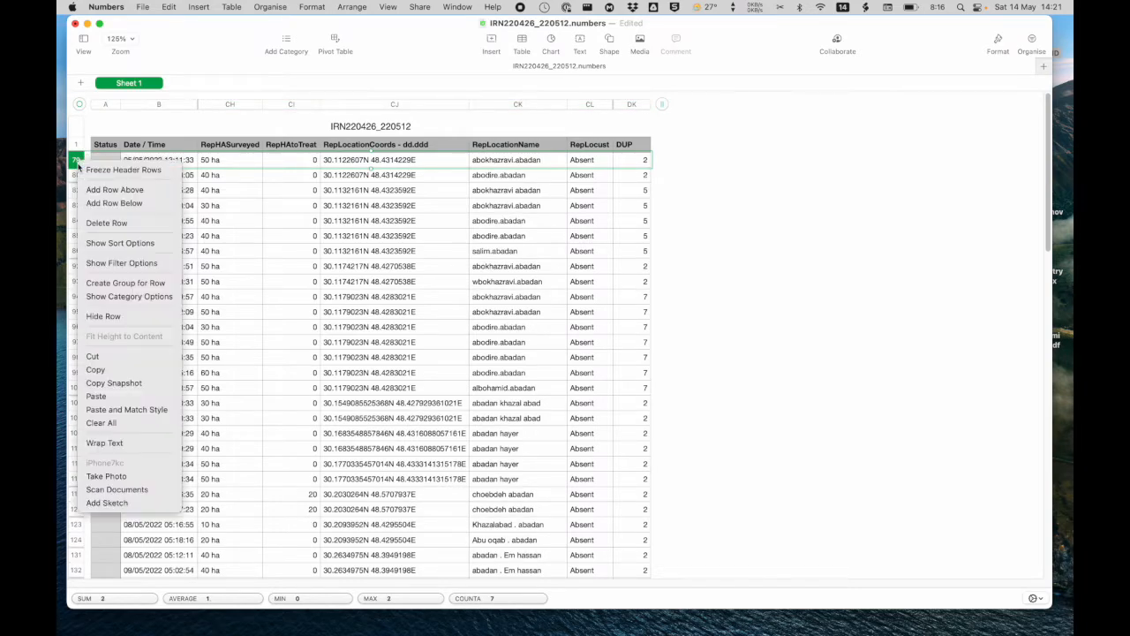
{"action": "left_click", "coordinate": [91, 223]}
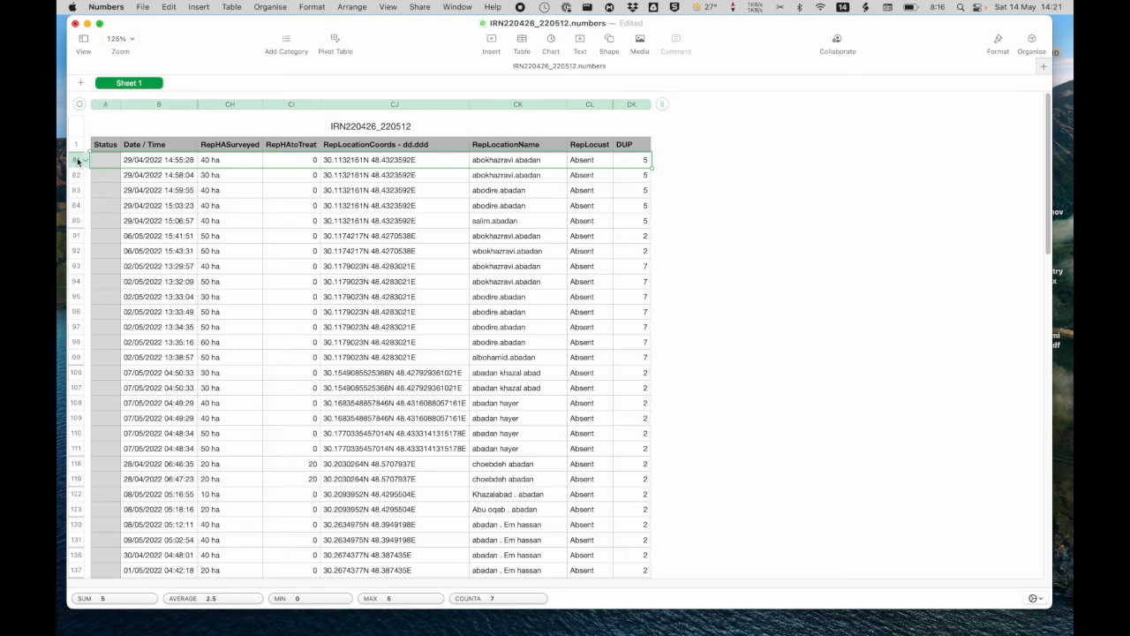
{"action": "left_click", "coordinate": [78, 161]}
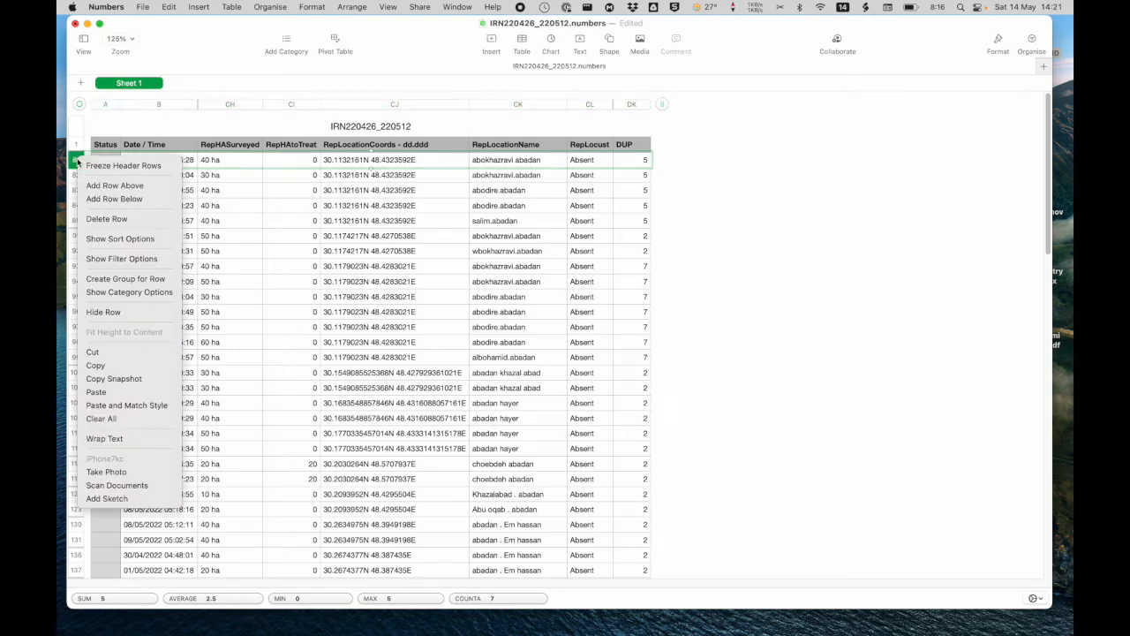
{"action": "left_click", "coordinate": [97, 219]}
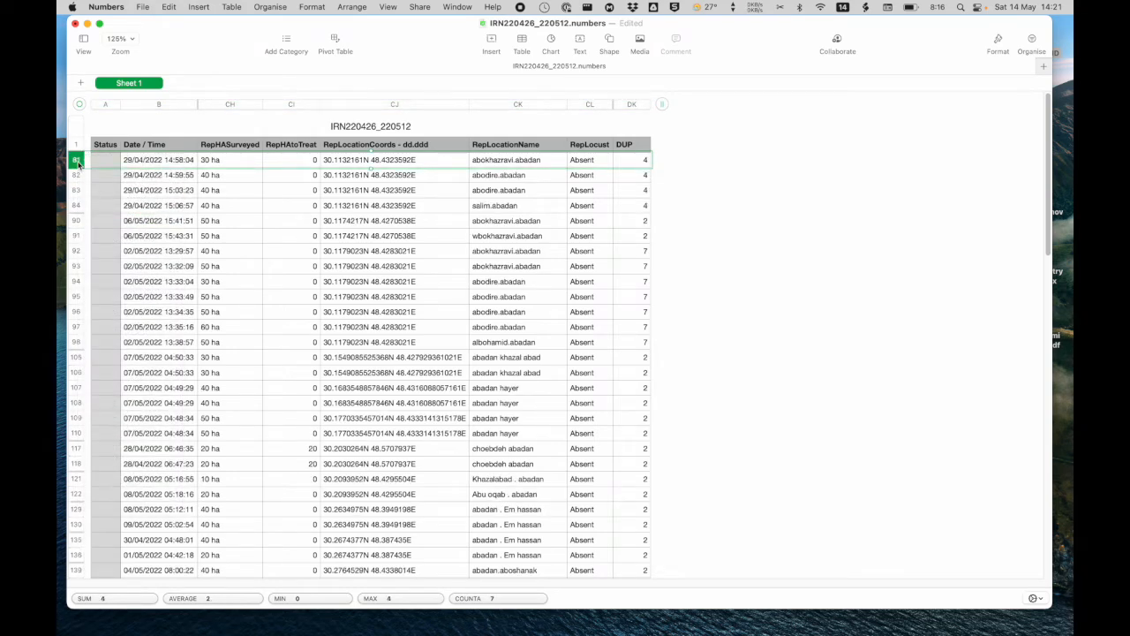
{"action": "left_click", "coordinate": [79, 164]}
{"action": "left_click", "coordinate": [98, 225]}
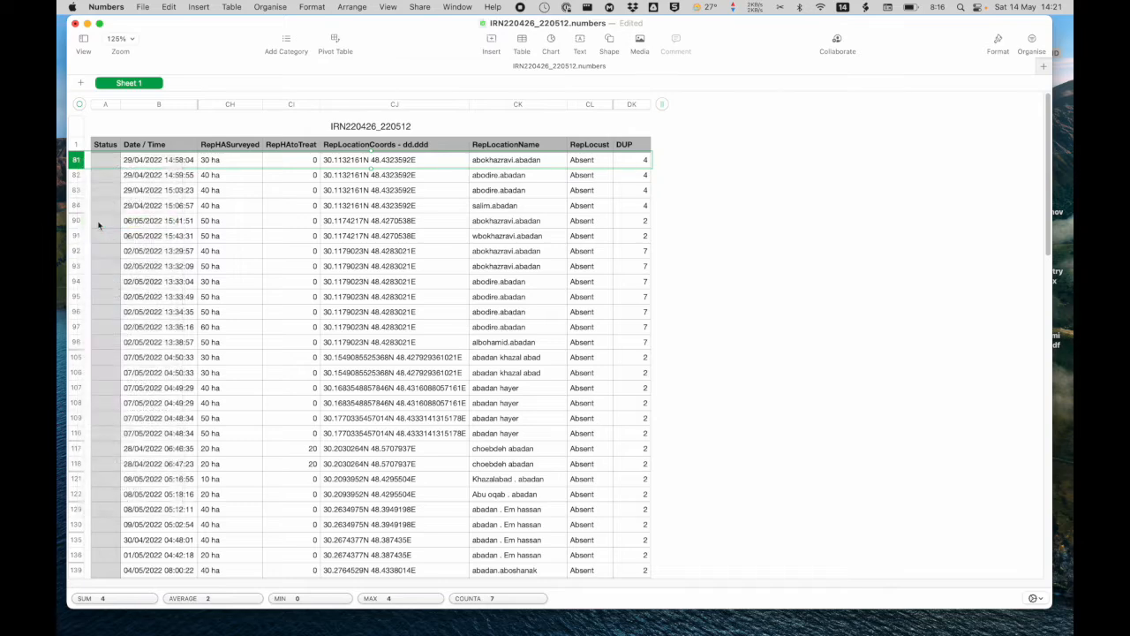
{"action": "left_click", "coordinate": [77, 163]}
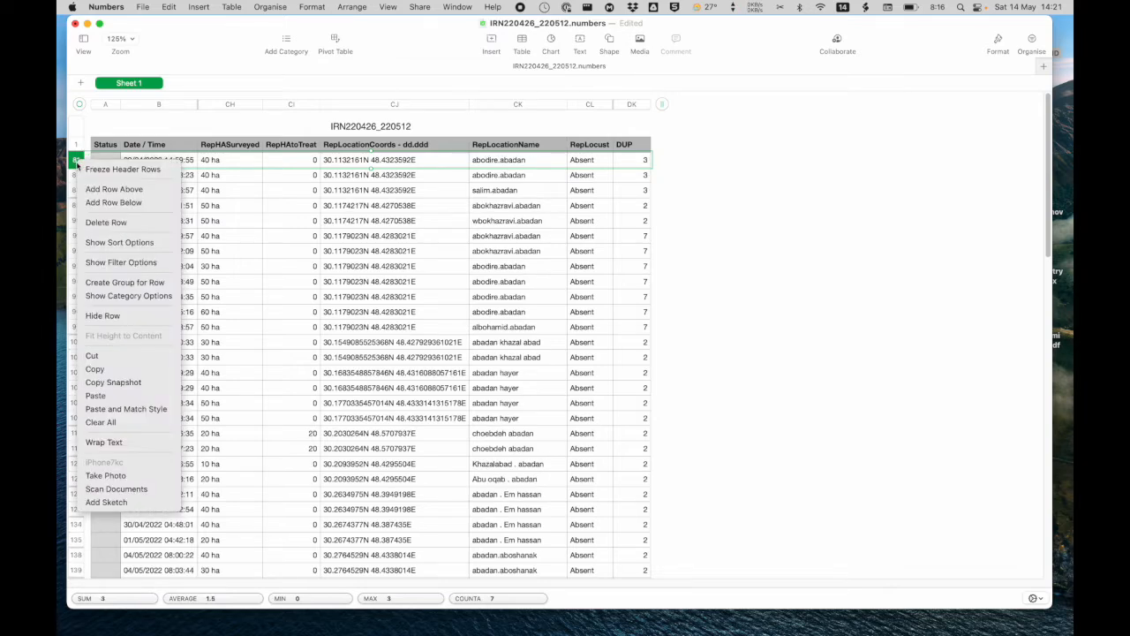
{"action": "left_click", "coordinate": [95, 222]}
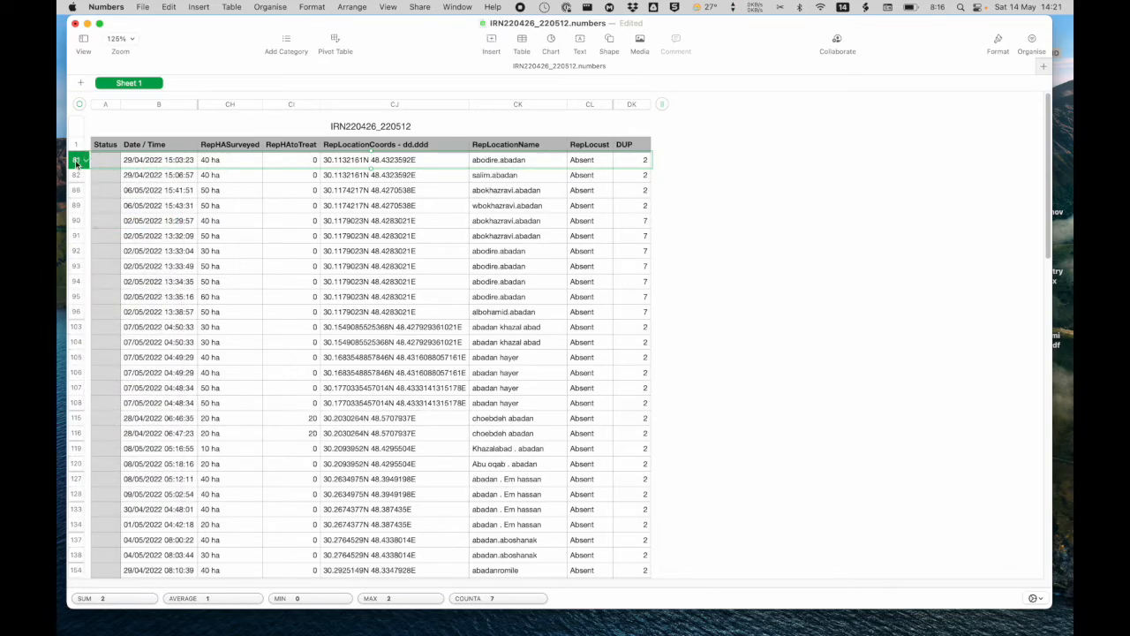
{"action": "left_click", "coordinate": [77, 164]}
{"action": "left_click", "coordinate": [95, 219]}
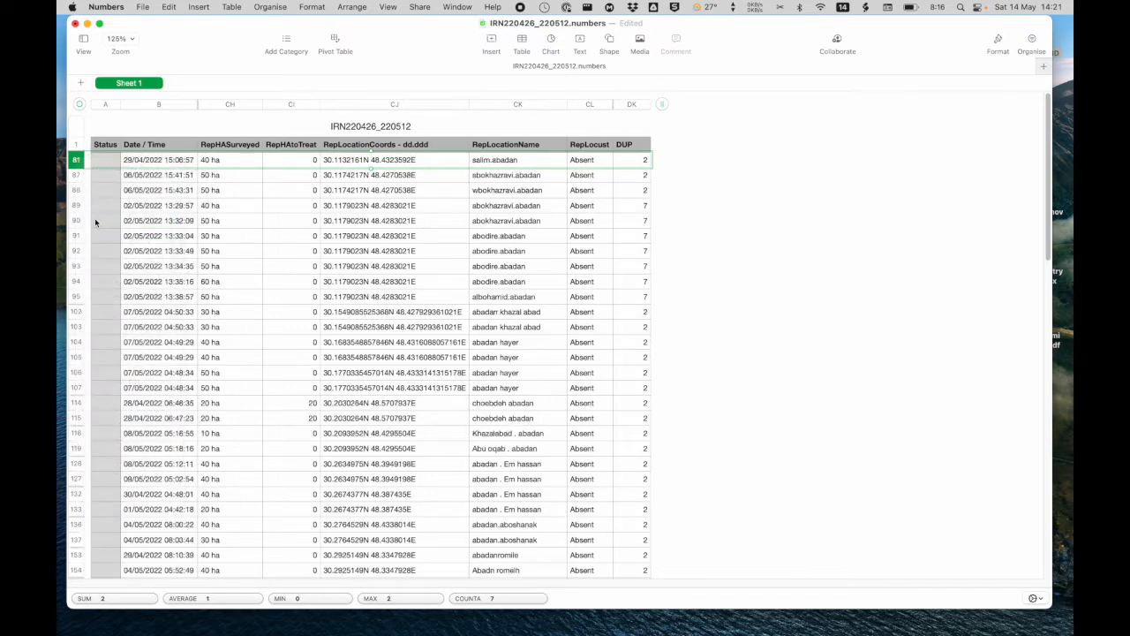
{"action": "left_click", "coordinate": [78, 166]}
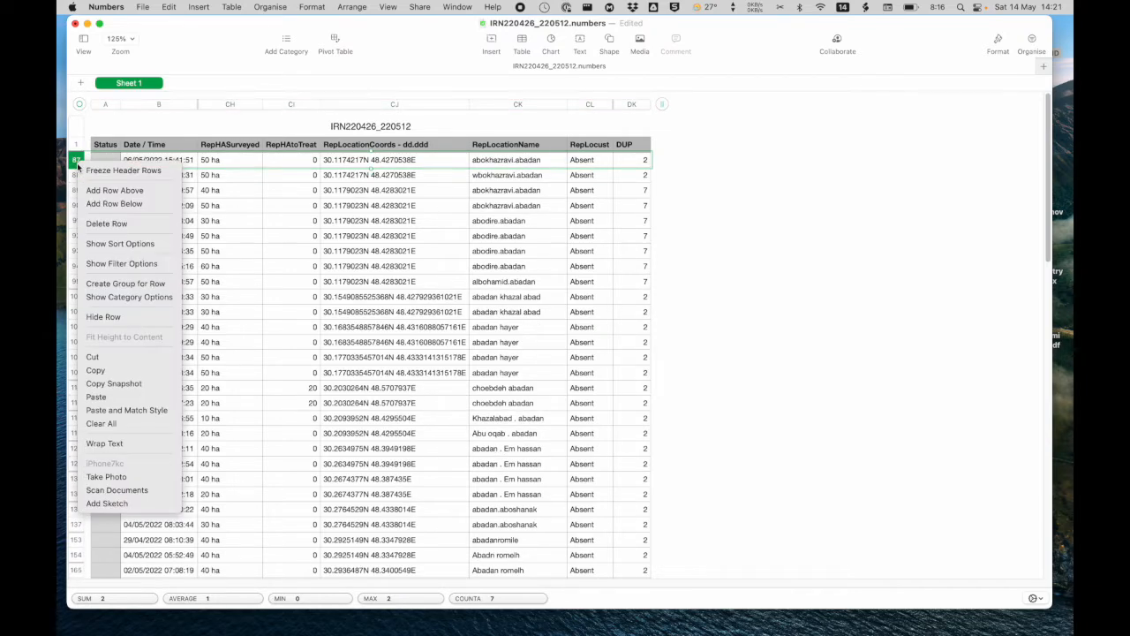
{"action": "left_click", "coordinate": [95, 220]}
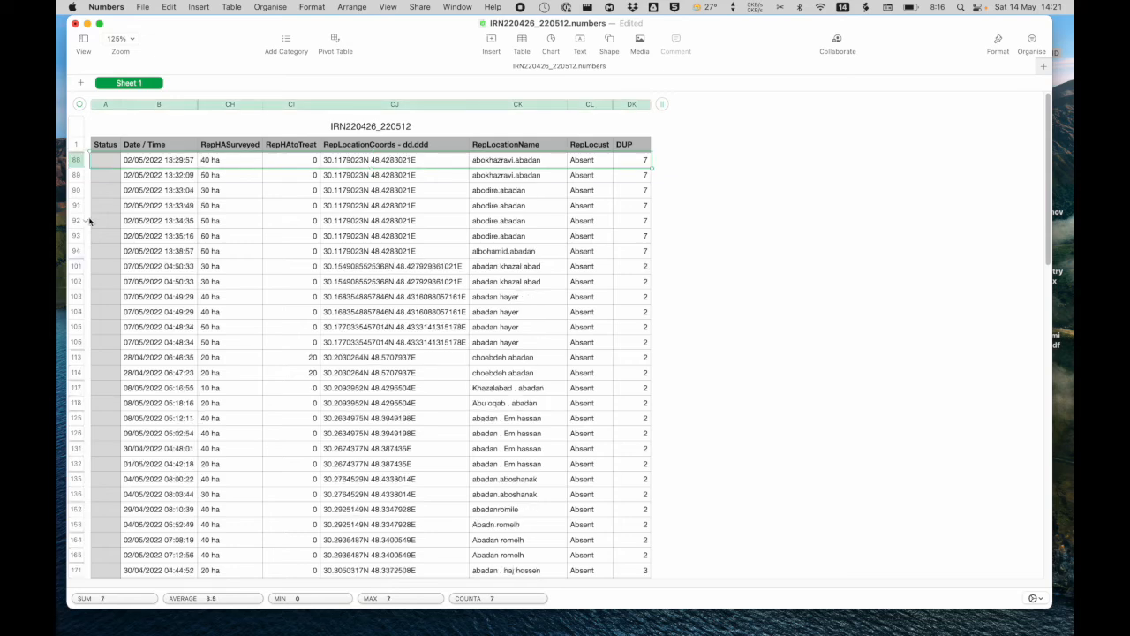
Delete the six abokhazravi.abadan and abodire.abadan records dated 02/05/2022 at 30.1179023N 48.4283021E, keeping only the albohamid.abadan row
{"action": "left_click", "coordinate": [77, 165]}
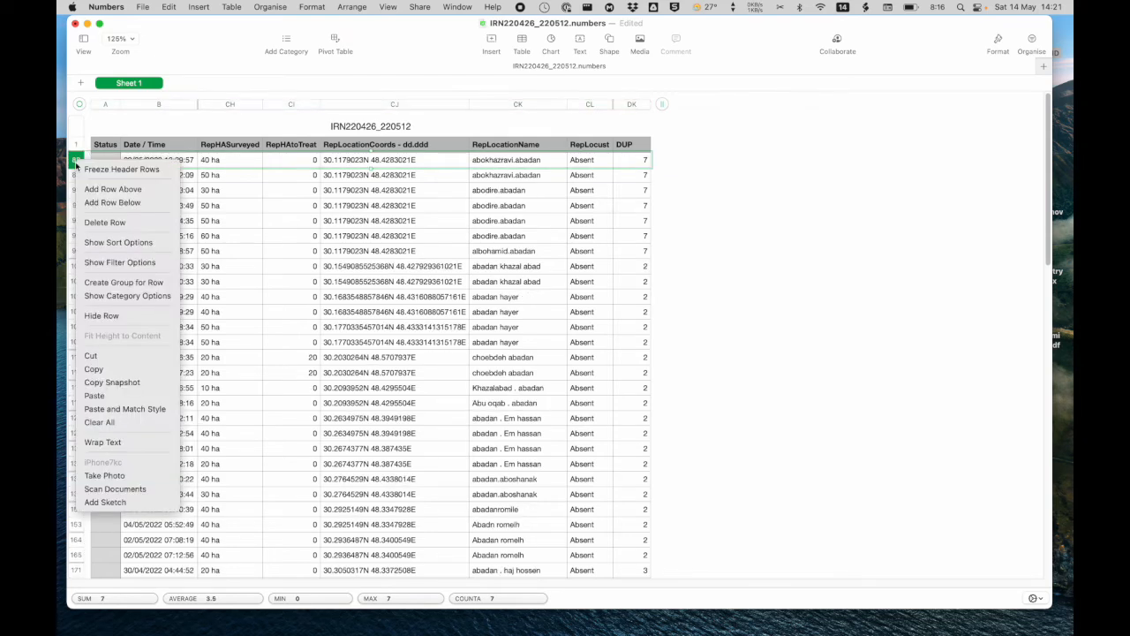
{"action": "left_click", "coordinate": [91, 224]}
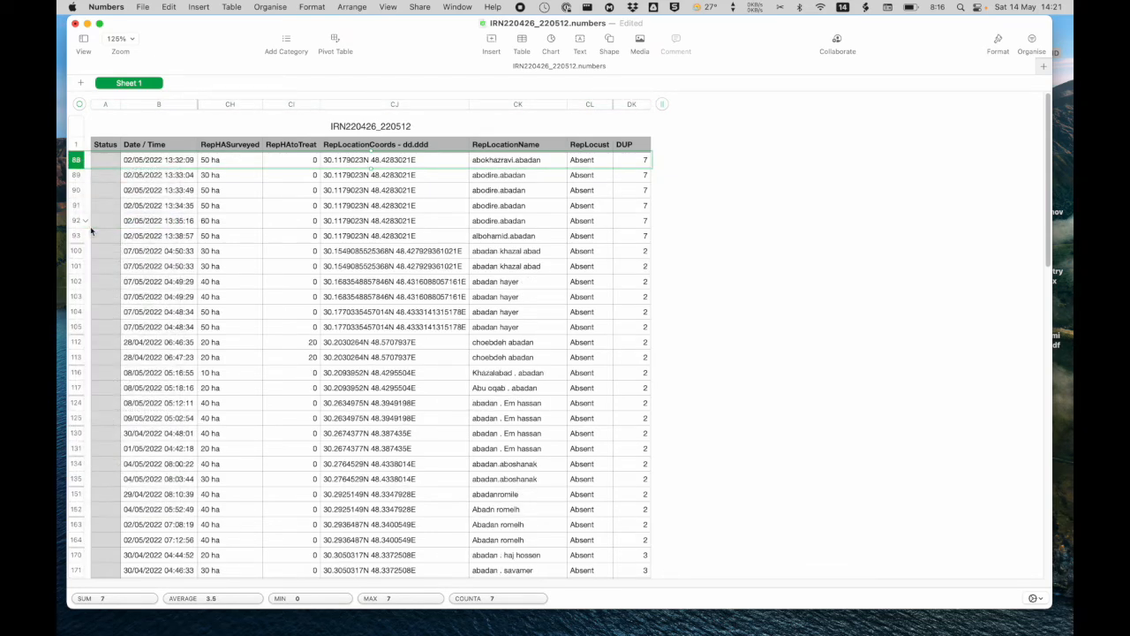
{"action": "left_click", "coordinate": [78, 162]}
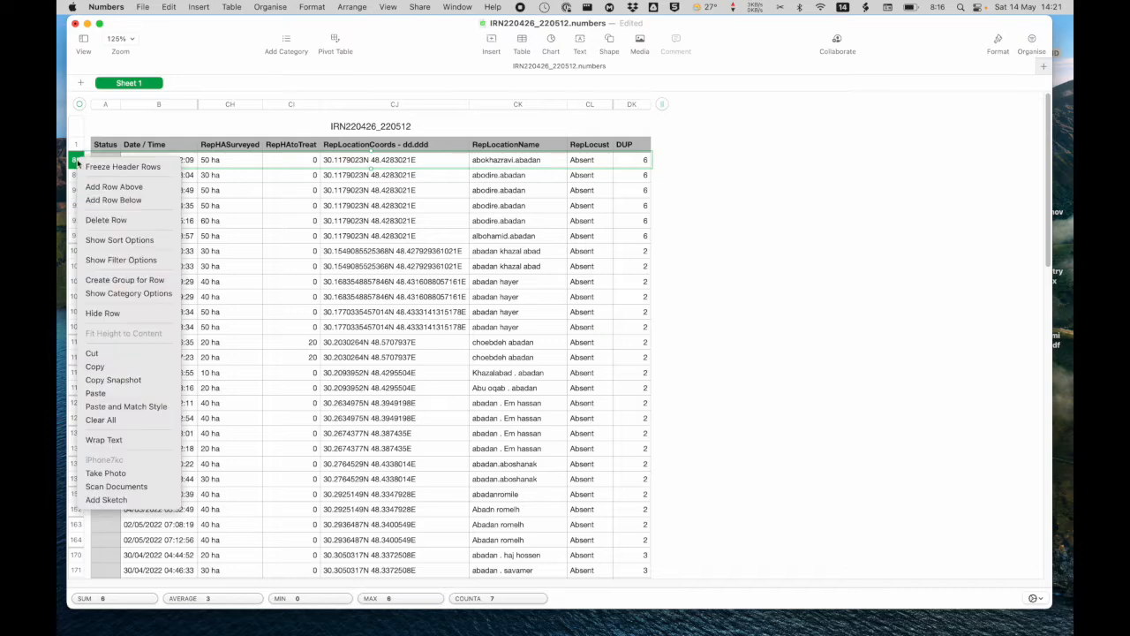
{"action": "left_click", "coordinate": [97, 220]}
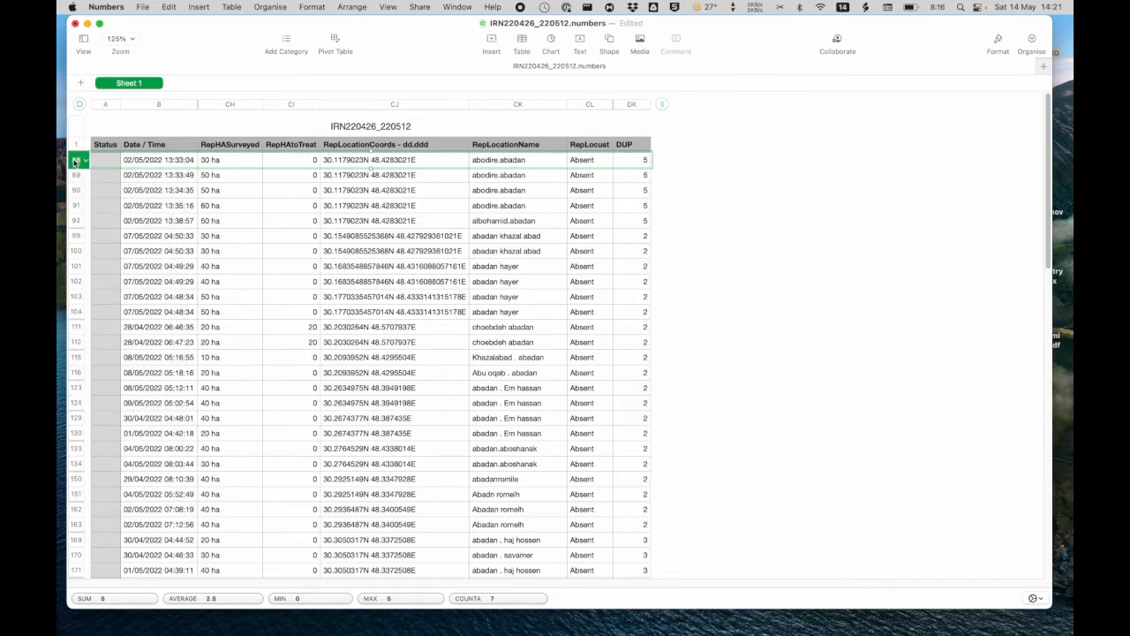
{"action": "left_click", "coordinate": [77, 161]}
{"action": "left_click", "coordinate": [97, 220]}
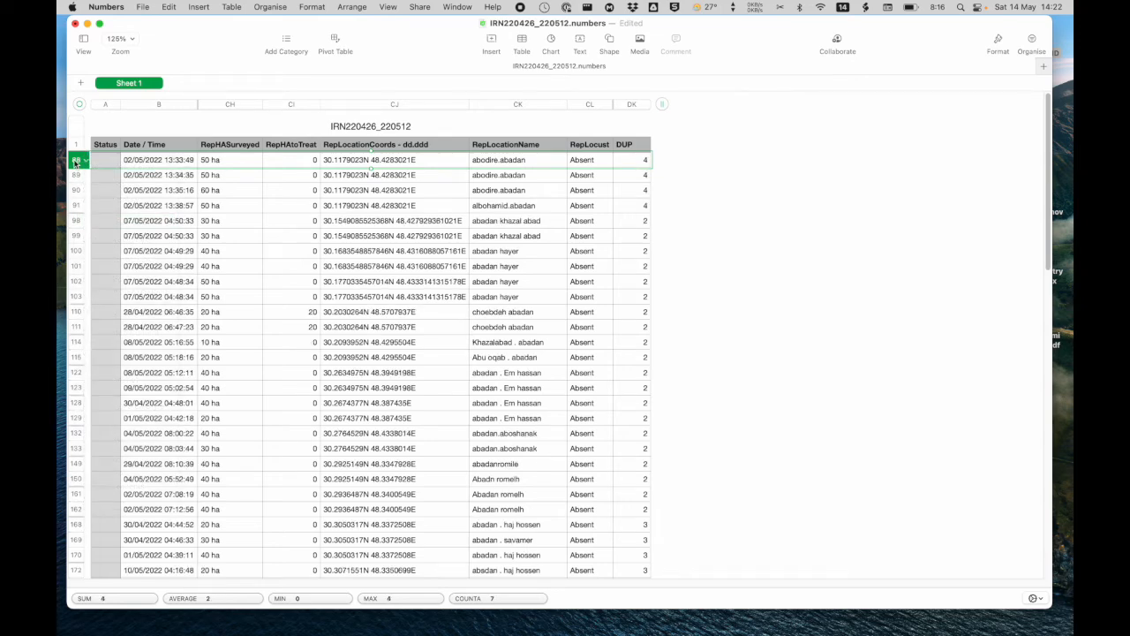
{"action": "left_click", "coordinate": [76, 161]}
{"action": "left_click", "coordinate": [93, 220]}
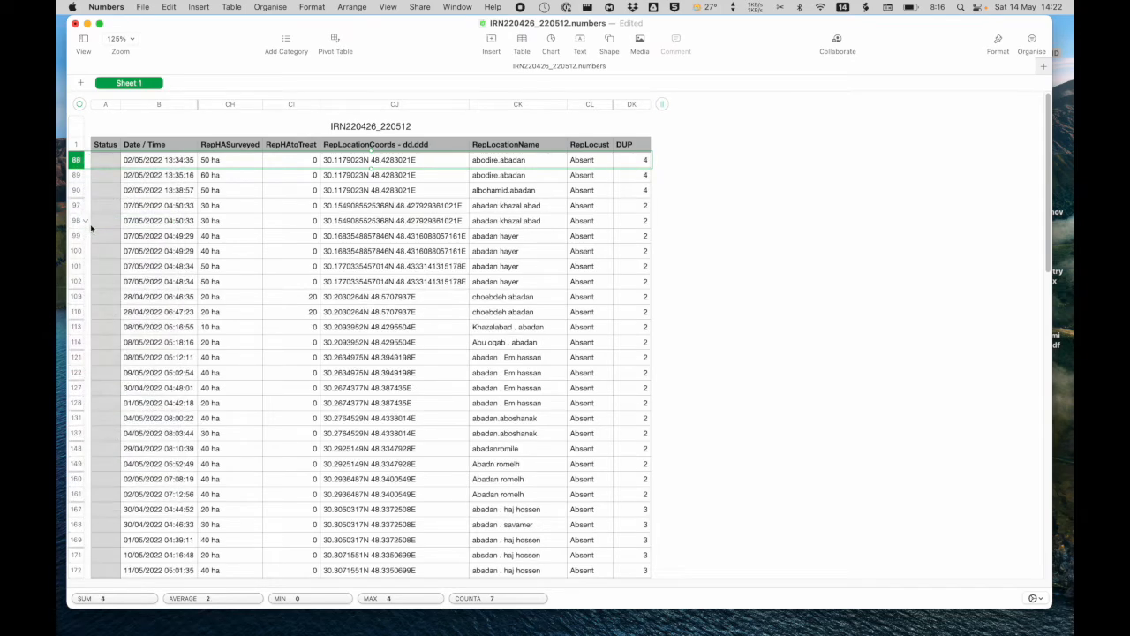
{"action": "left_click", "coordinate": [76, 162]}
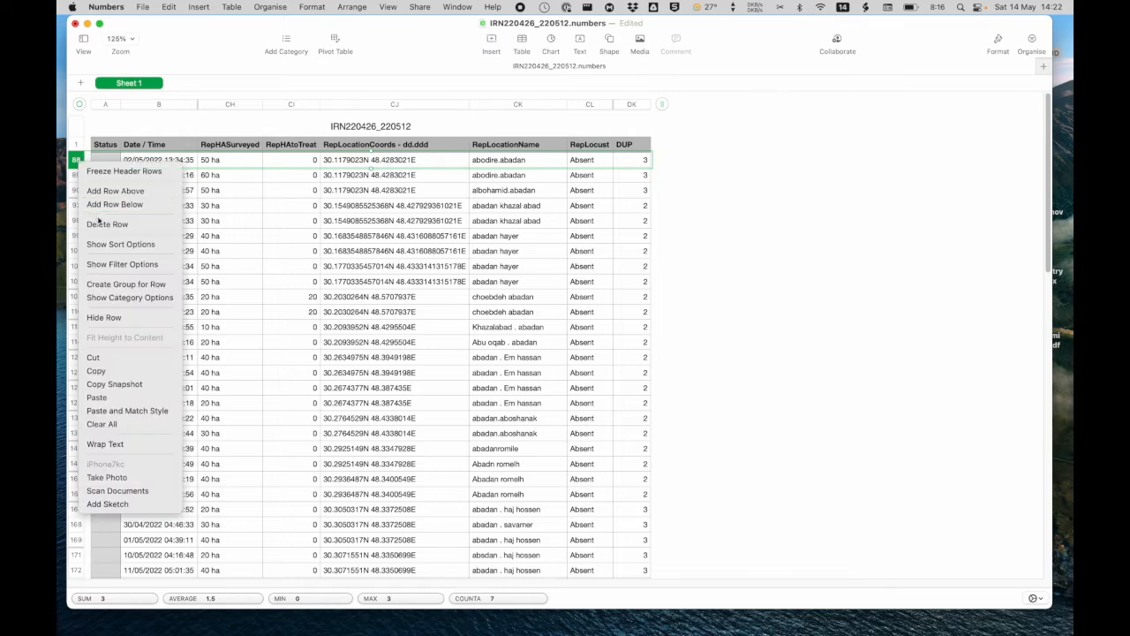
{"action": "left_click", "coordinate": [93, 220]}
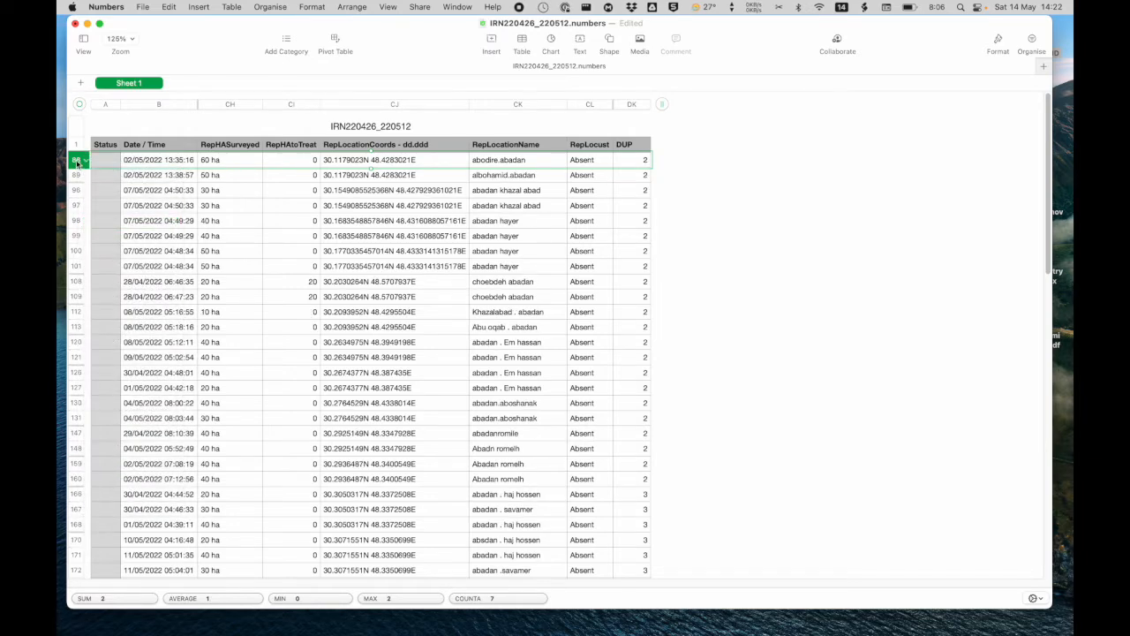
{"action": "left_click", "coordinate": [76, 162]}
{"action": "left_click", "coordinate": [93, 220]}
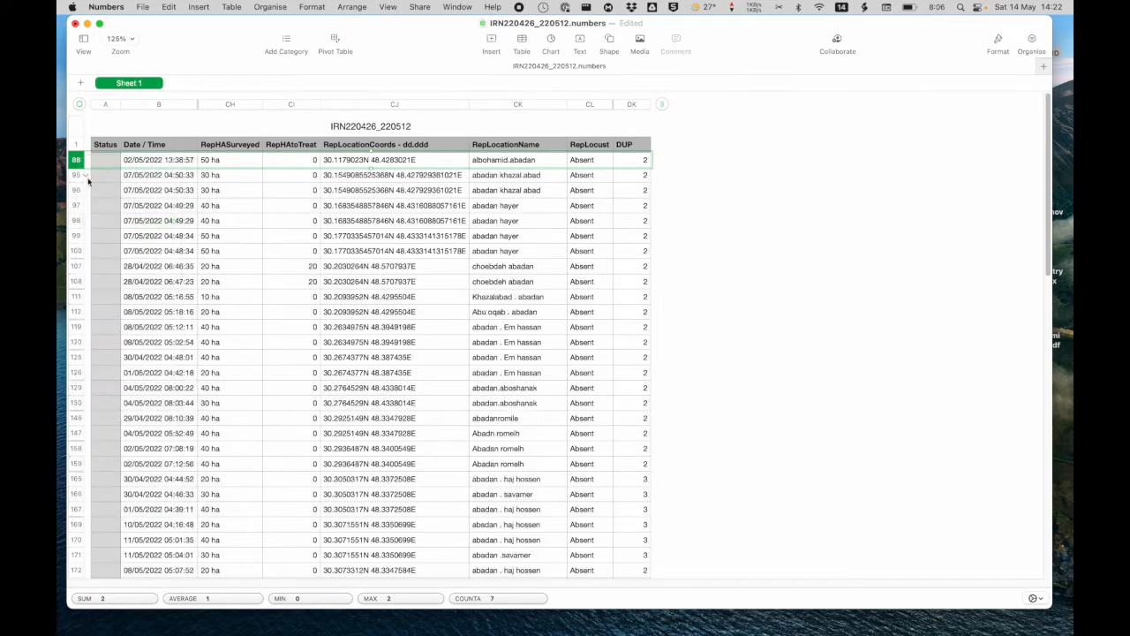
Delete the first record of each of the three duplicate pairs dated 07/05/2022 for abadan khazal abad and abadan hayer
{"action": "left_click", "coordinate": [76, 161]}
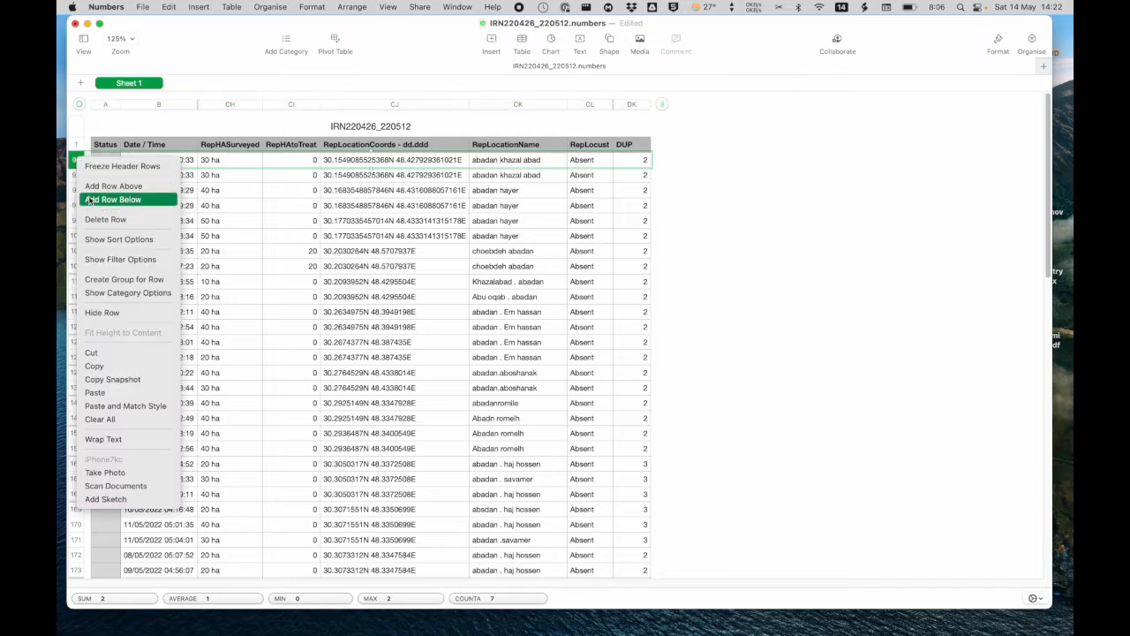
{"action": "left_click", "coordinate": [94, 219]}
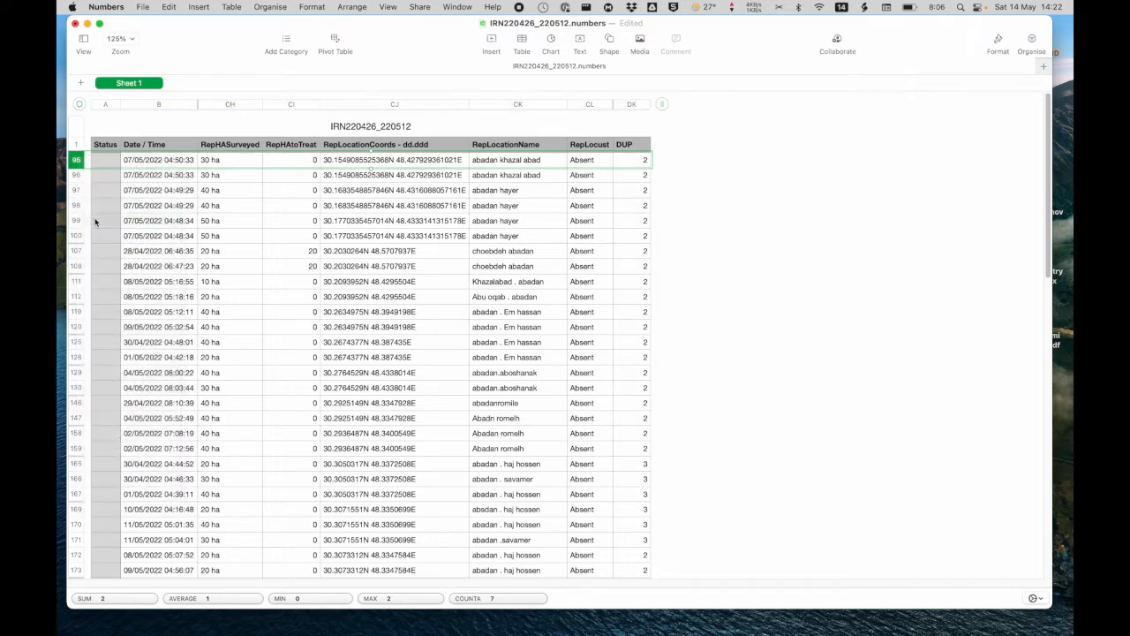
{"action": "left_click", "coordinate": [77, 161]}
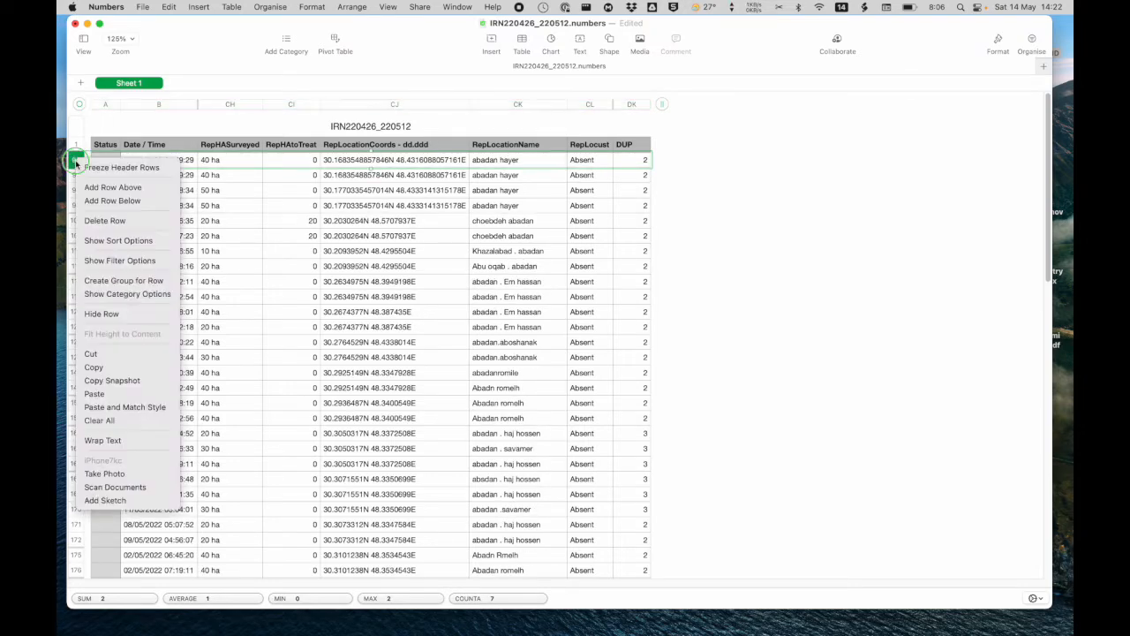
{"action": "left_click", "coordinate": [93, 220]}
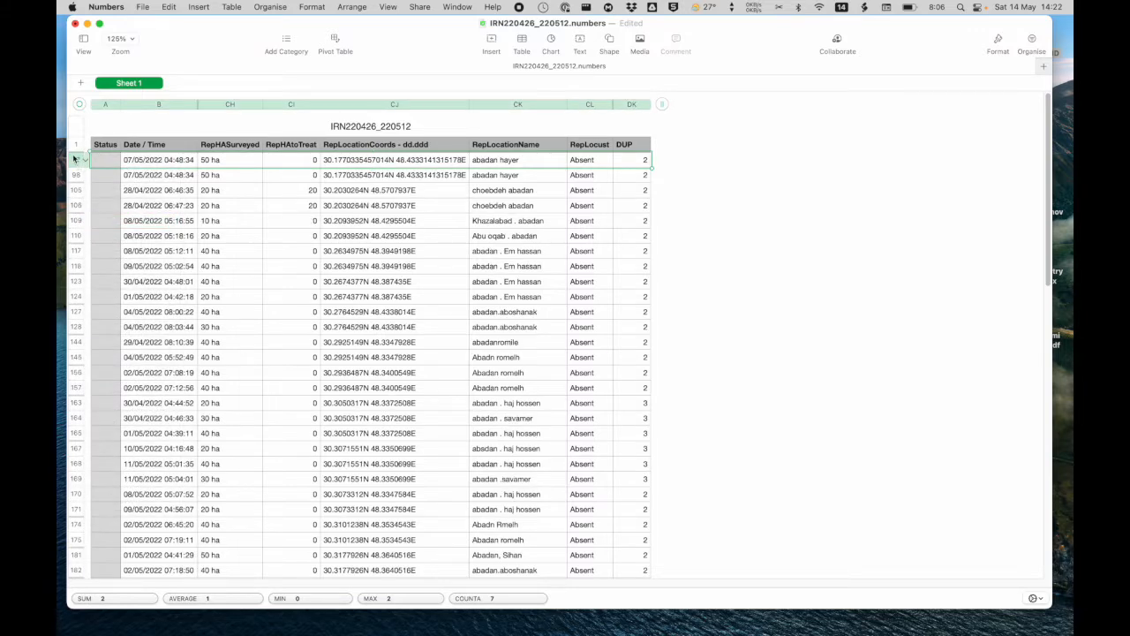
{"action": "left_click", "coordinate": [77, 164]}
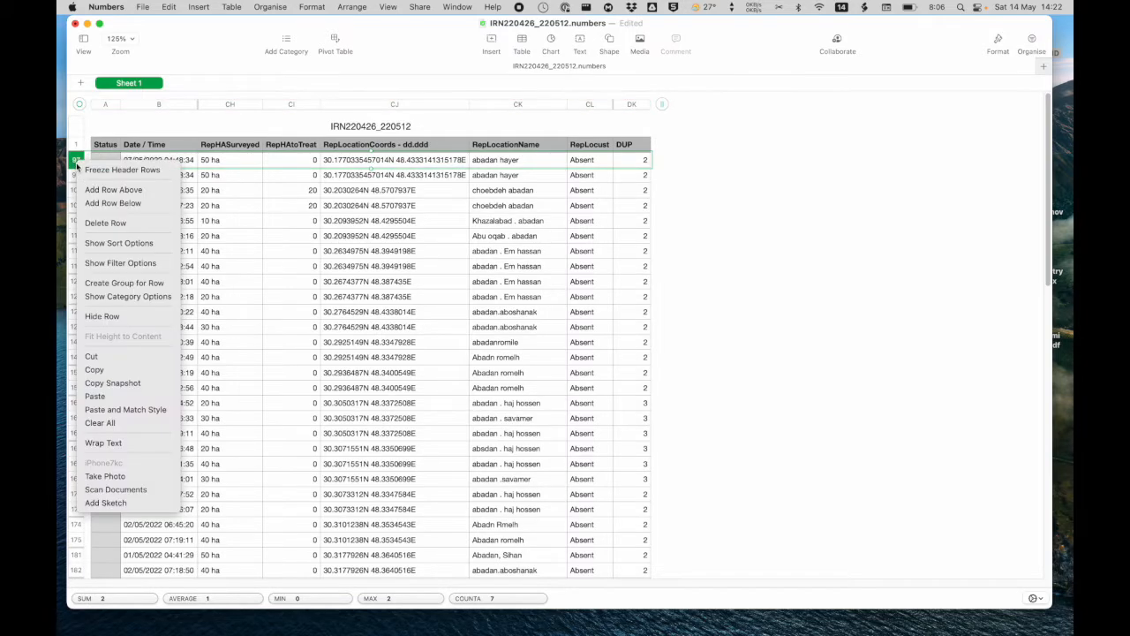
{"action": "left_click", "coordinate": [94, 222]}
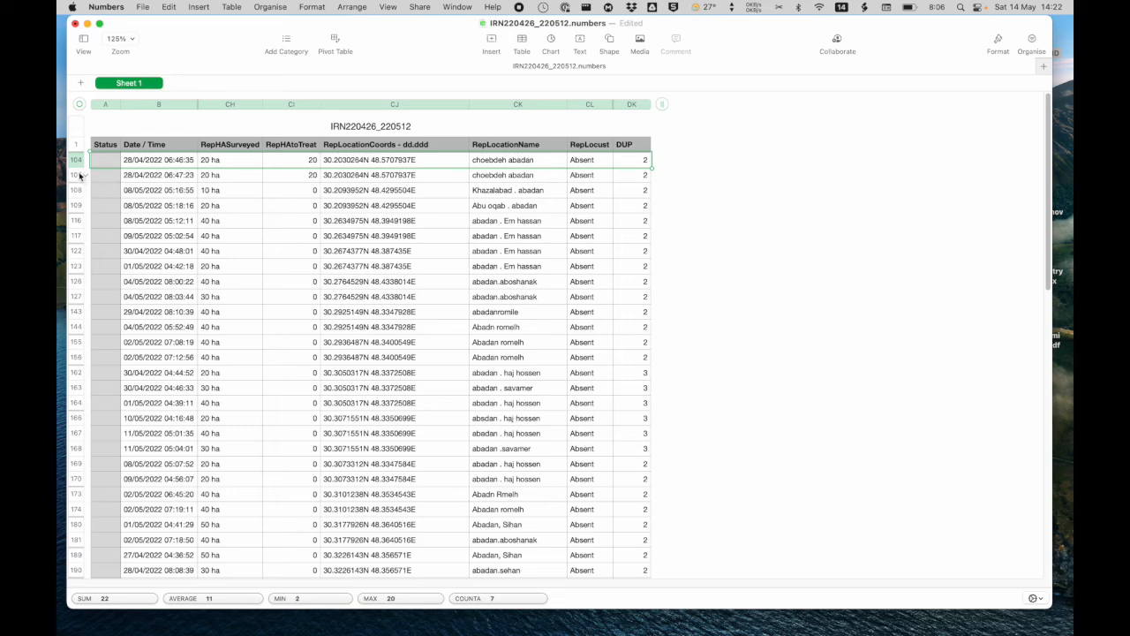
Delete the 28/04/2022 06:46:35 choebdeh abadan record and the 08/05/2022 05:16:55 Khazalabad . abadan record
{"action": "left_click", "coordinate": [76, 161]}
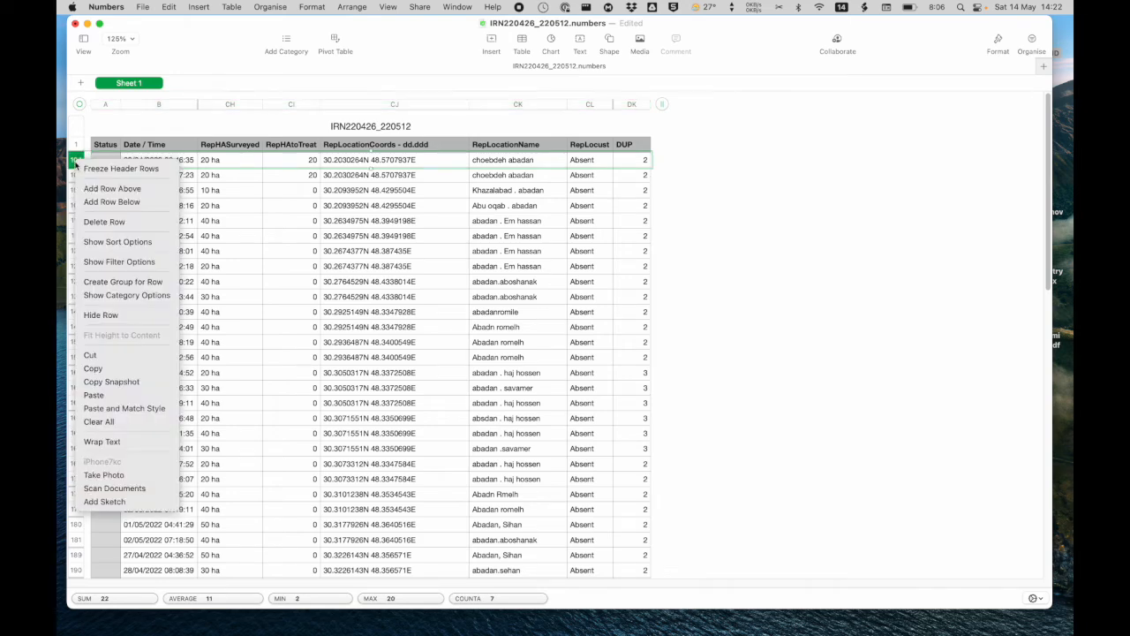
{"action": "left_click", "coordinate": [91, 220]}
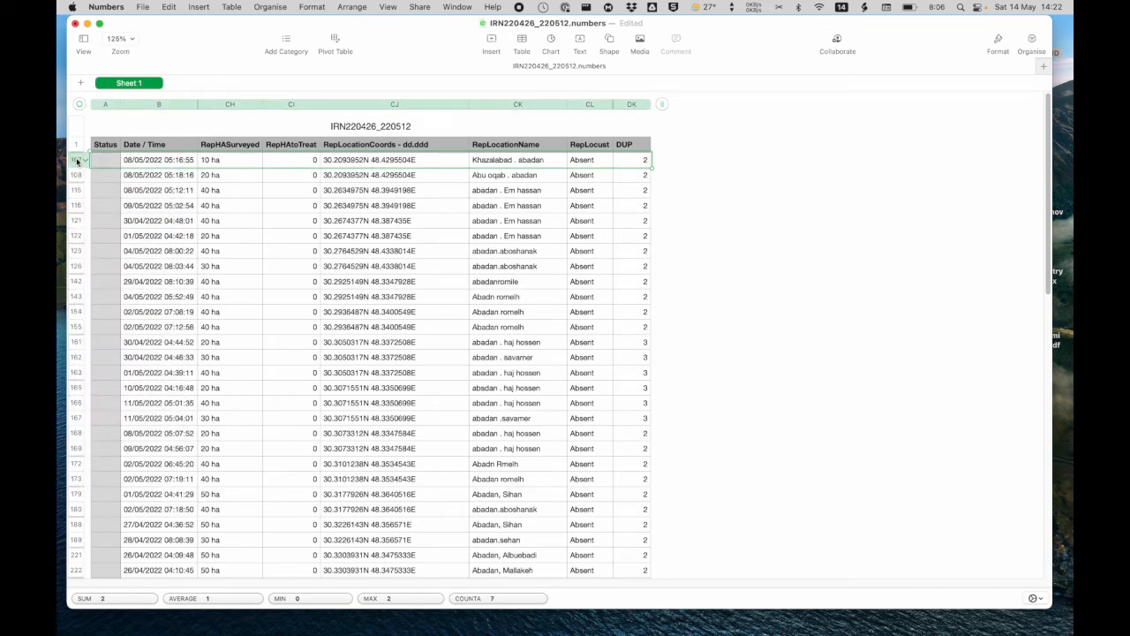
{"action": "left_click", "coordinate": [77, 162]}
{"action": "left_click", "coordinate": [93, 220]}
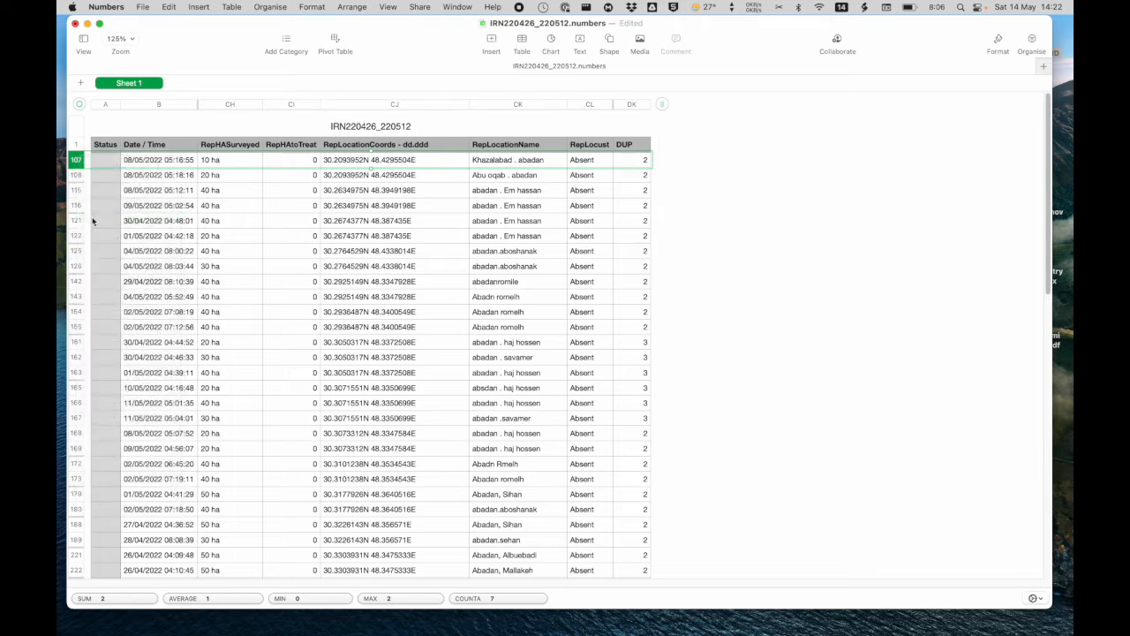
{"action": "left_click", "coordinate": [77, 164]}
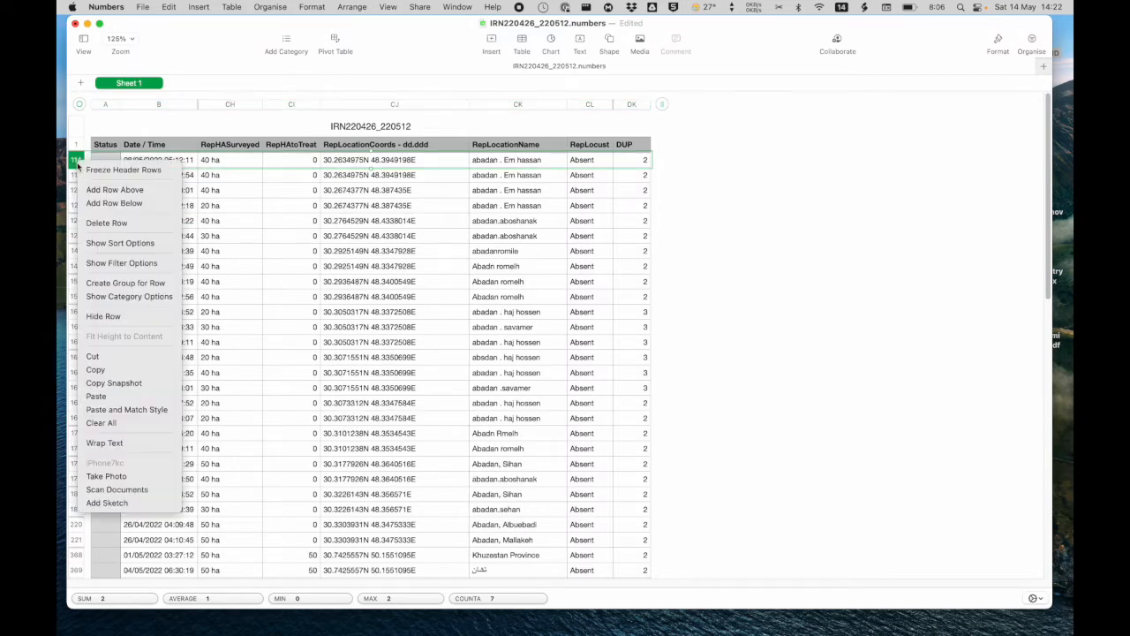
{"action": "left_click", "coordinate": [95, 223]}
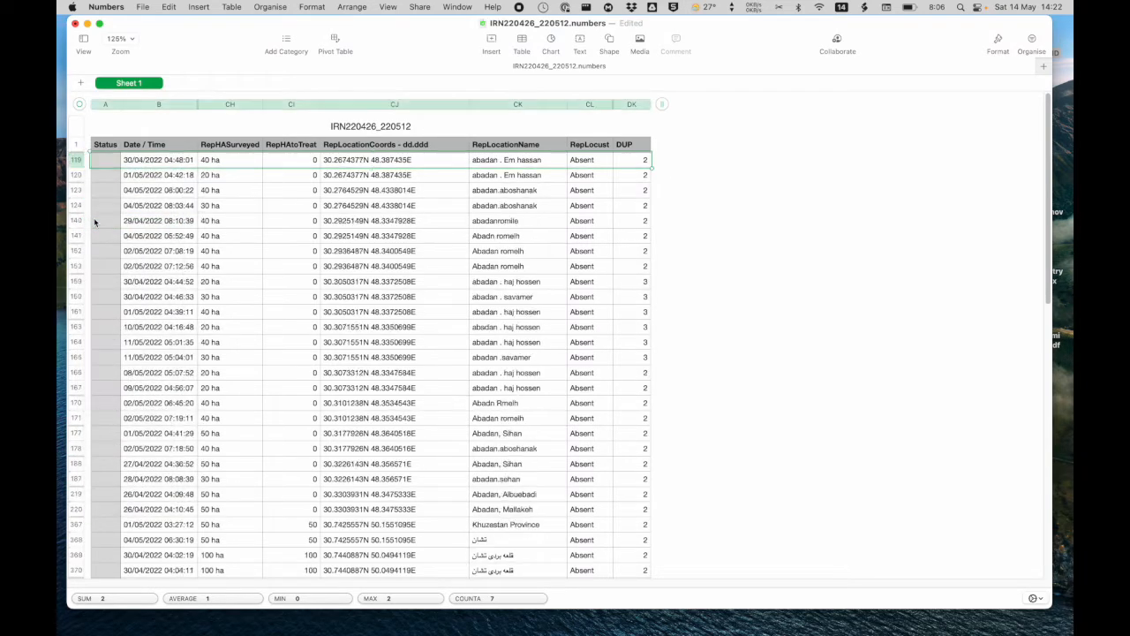
{"action": "left_click", "coordinate": [78, 164]}
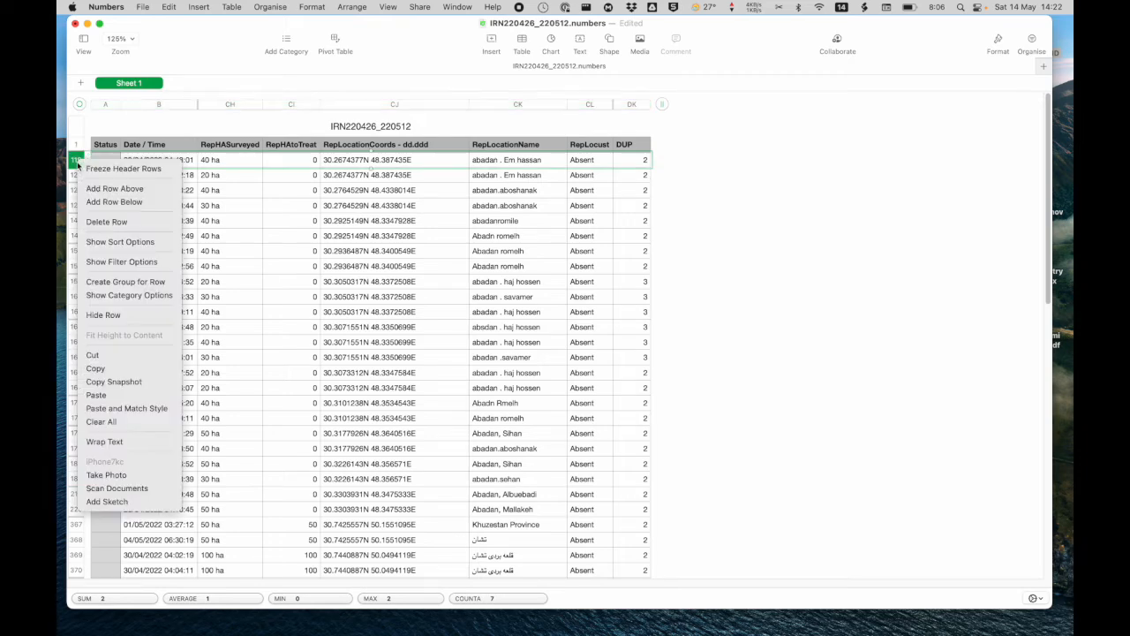
{"action": "left_click", "coordinate": [98, 226]}
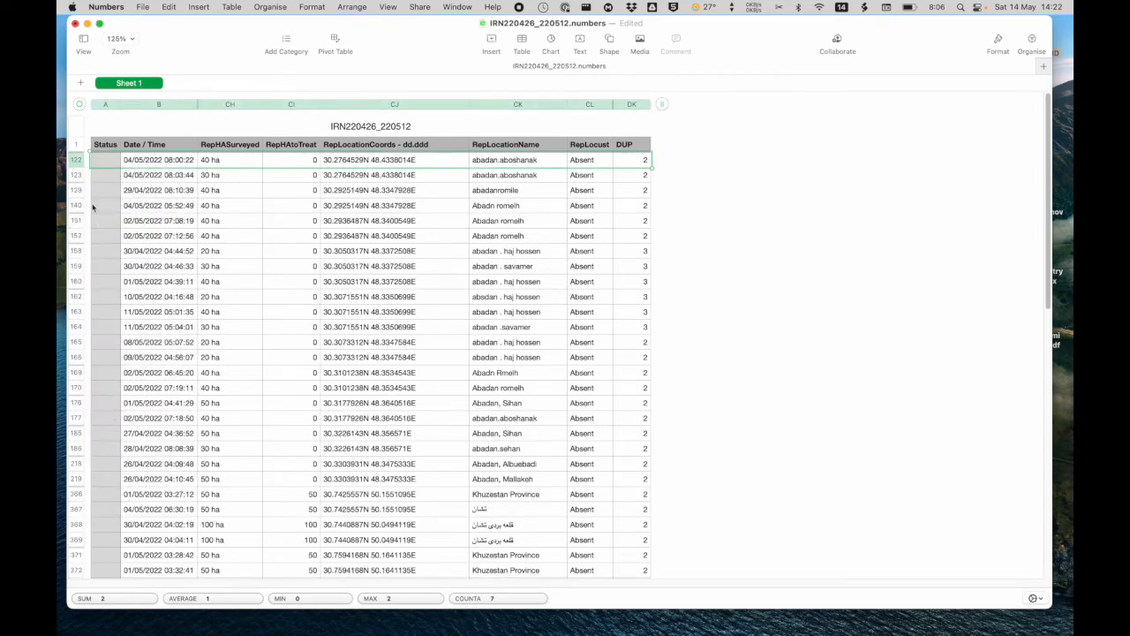
Delete the first record of the duplicate pairs at 30.2764529N 48.4338014E, 30.2925149N 48.3347928E and 30.2936487N 48.3400549E
{"action": "left_click", "coordinate": [76, 162]}
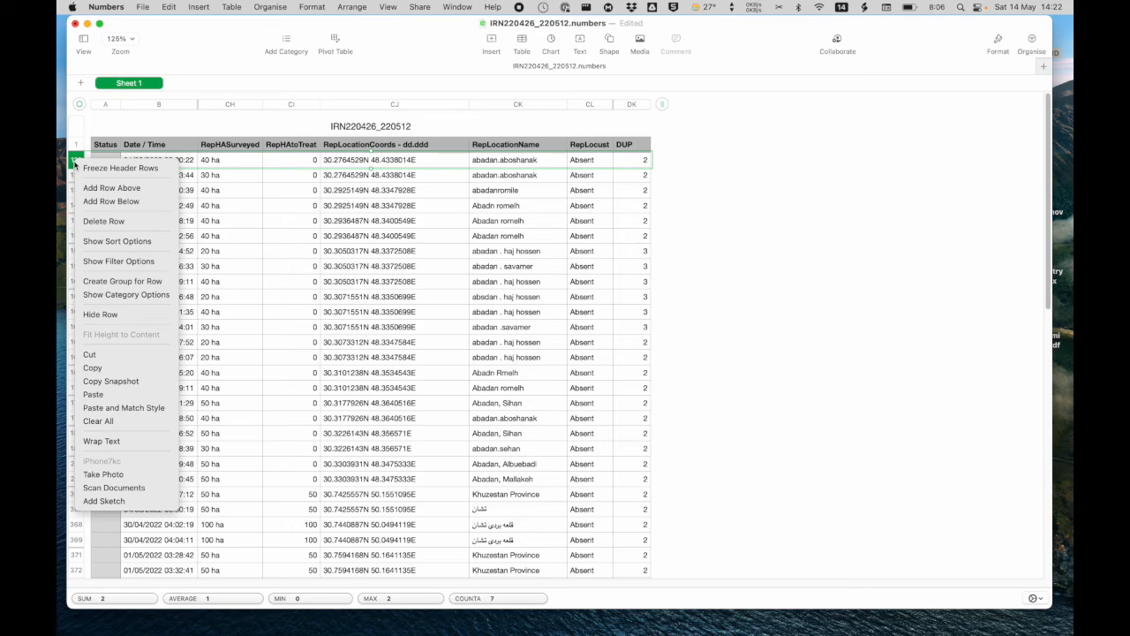
{"action": "left_click", "coordinate": [88, 221]}
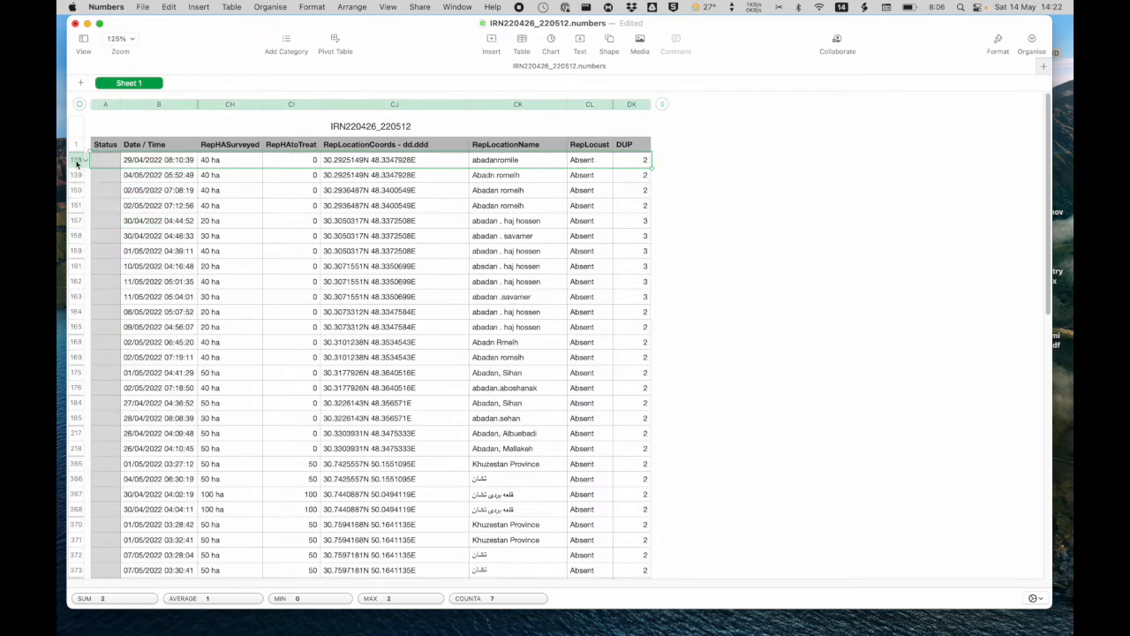
{"action": "left_click", "coordinate": [76, 162]}
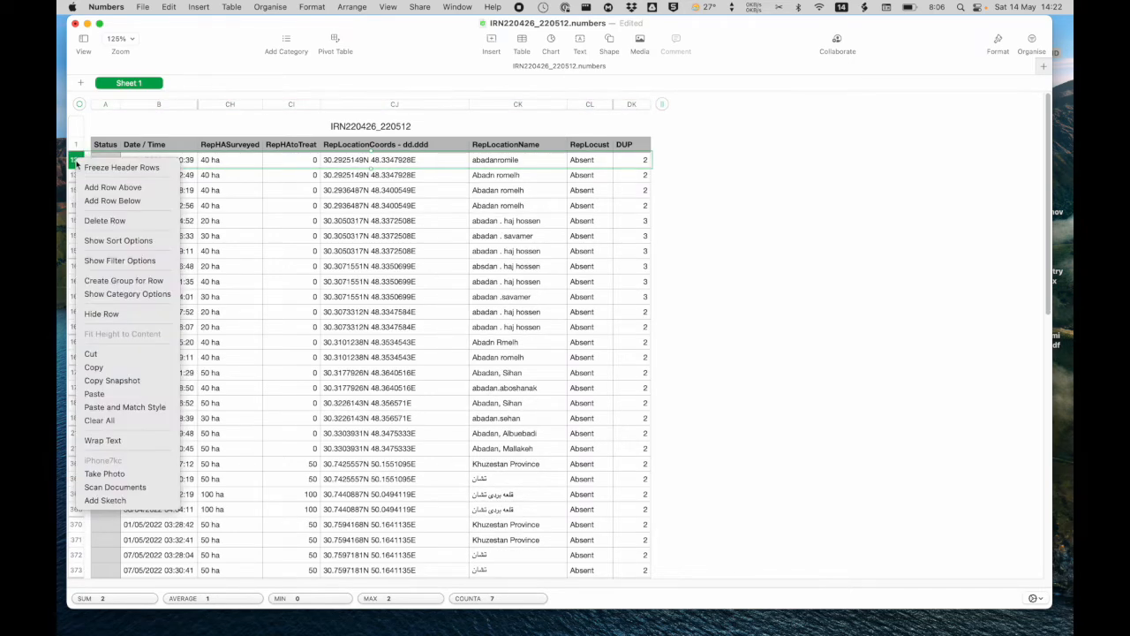
{"action": "left_click", "coordinate": [92, 222]}
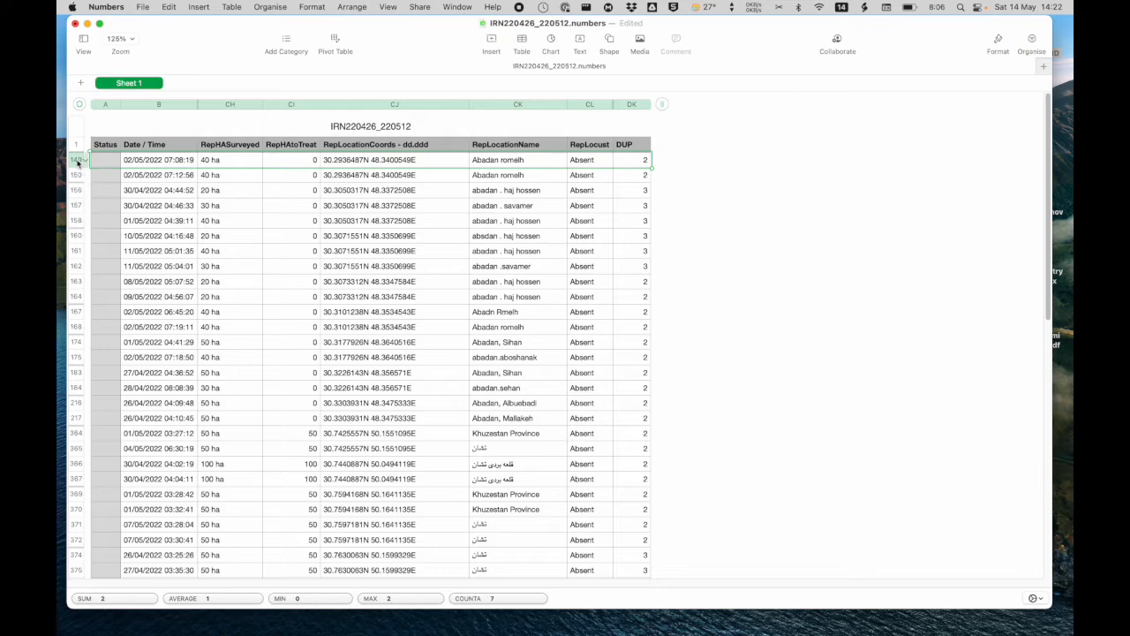
{"action": "left_click", "coordinate": [76, 161]}
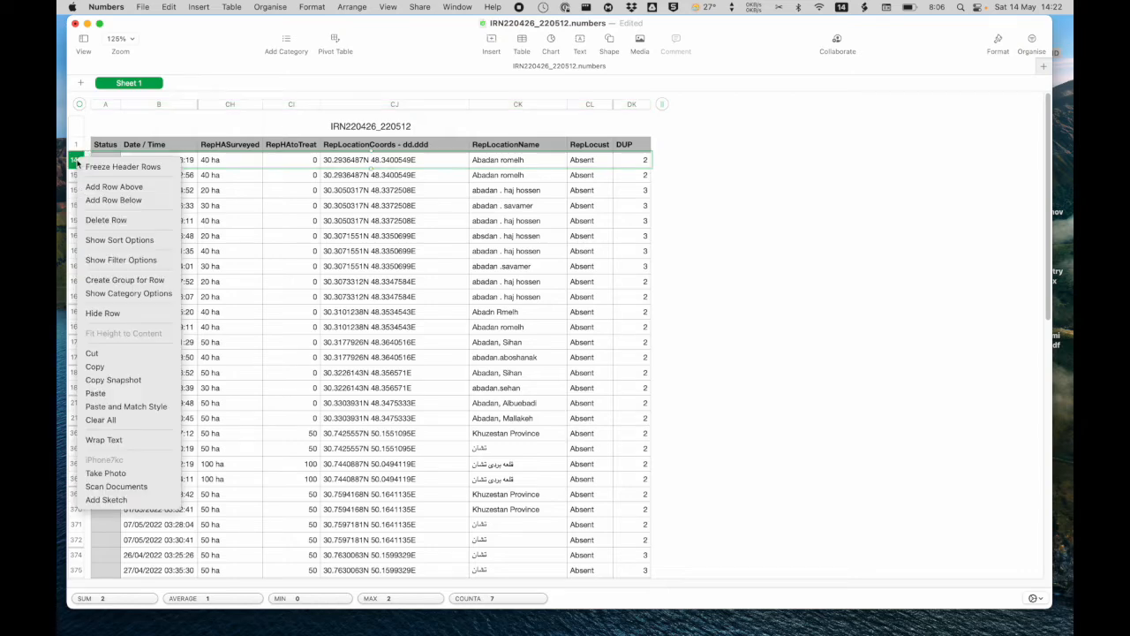
{"action": "left_click", "coordinate": [95, 220]}
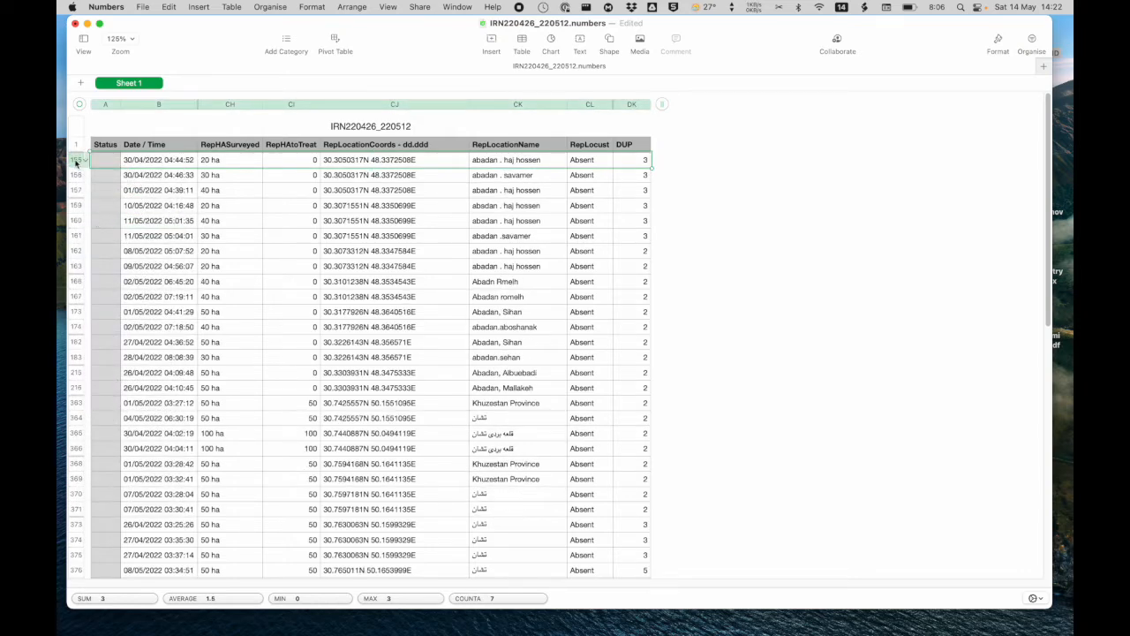
Delete the two 30/04/2022 records at 30.3050317N 48.3372508E, keeping only the 01/05/2022 abadan . haj hossen row
{"action": "left_click", "coordinate": [77, 161]}
{"action": "left_click", "coordinate": [91, 222]}
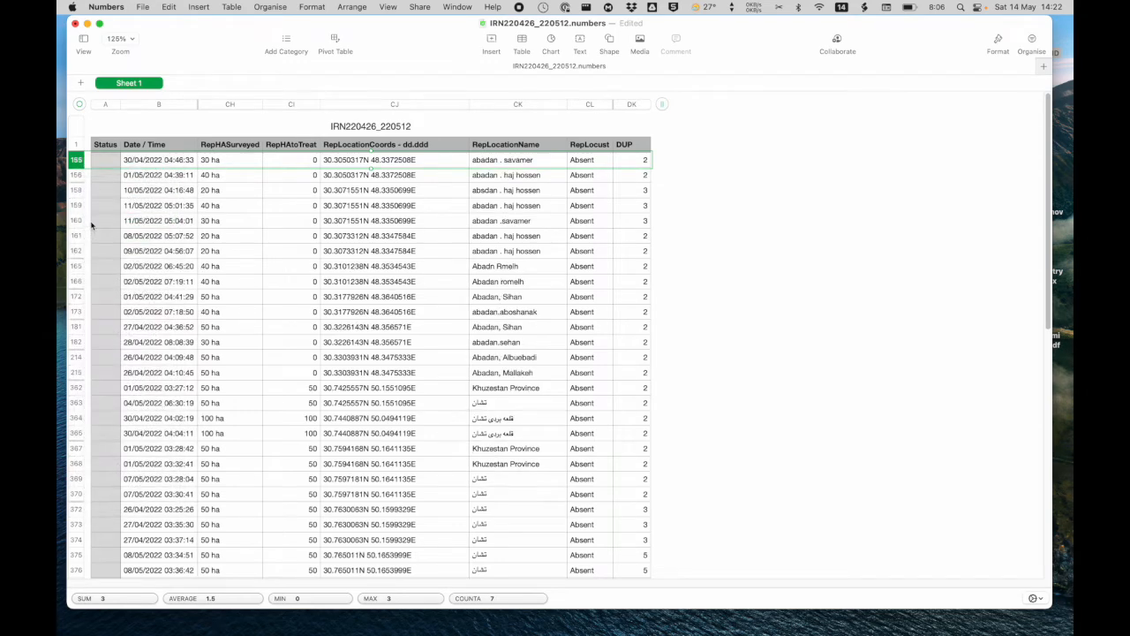
{"action": "left_click", "coordinate": [77, 162]}
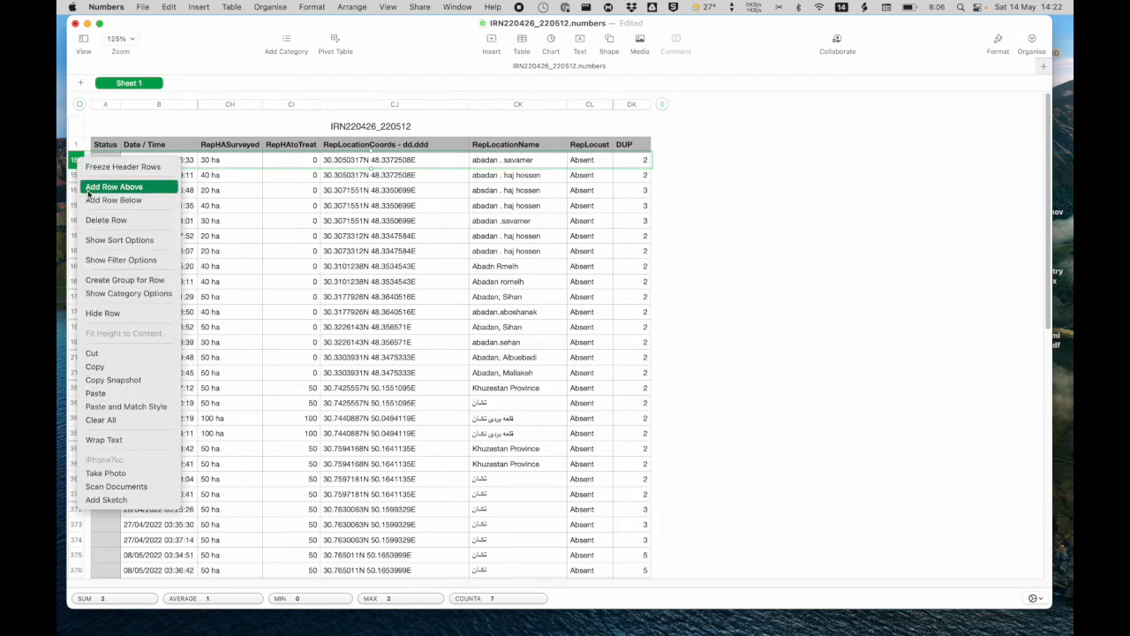
{"action": "left_click", "coordinate": [92, 219]}
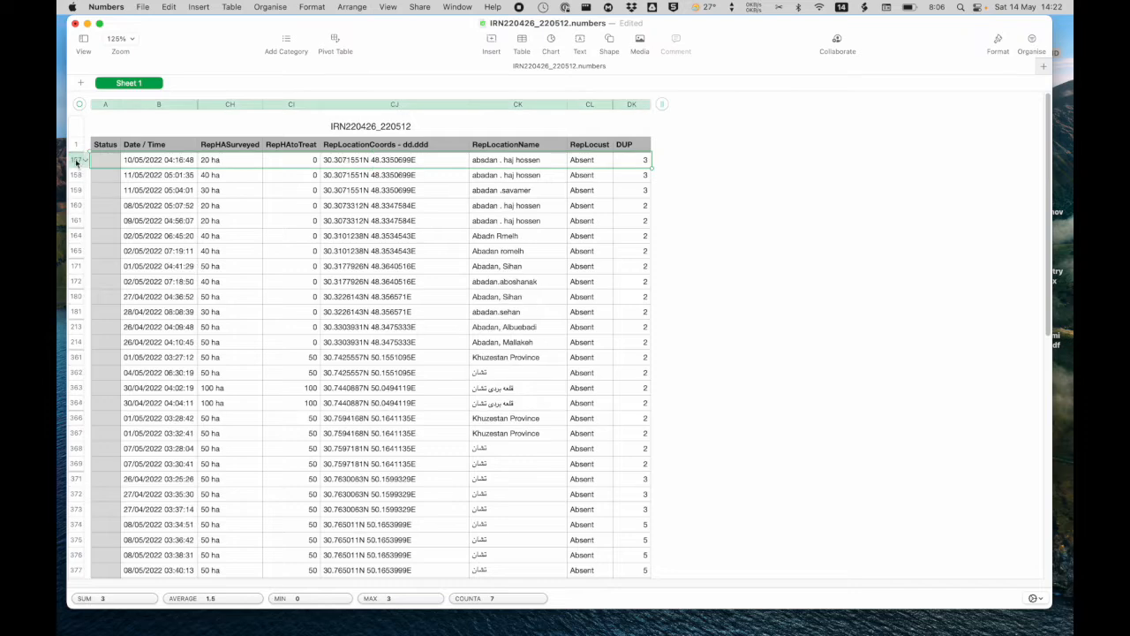
{"action": "left_click", "coordinate": [77, 162]}
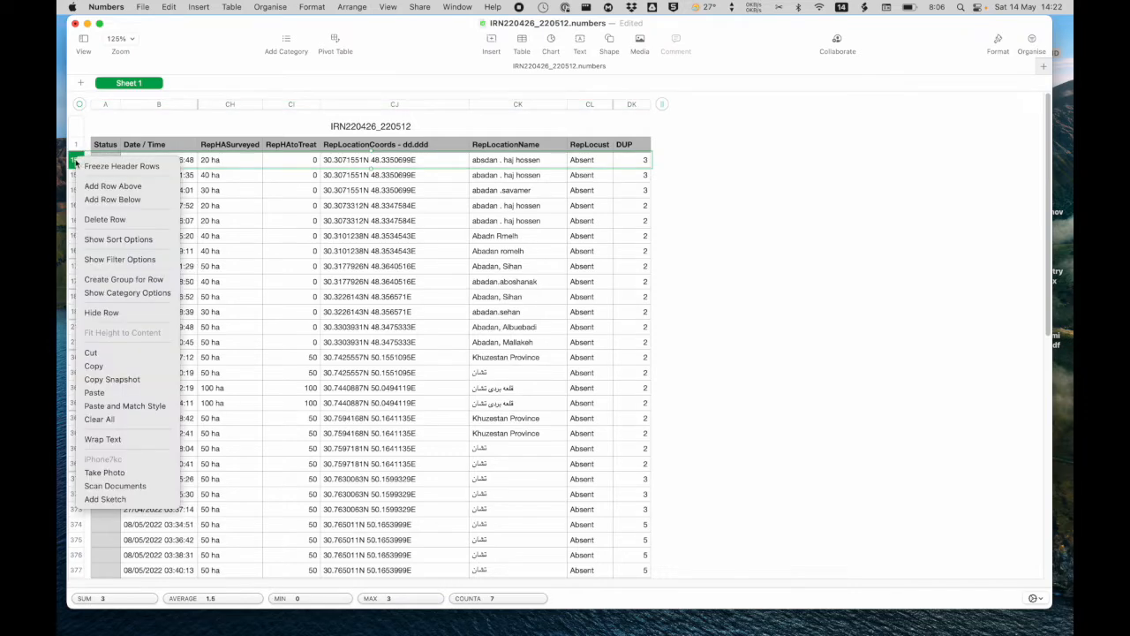
Delete two of the three rows with coordinates 30.3071551N 48.3350699E, keeping the 11/05/2022 05:04:01 record
{"action": "left_click", "coordinate": [95, 219]}
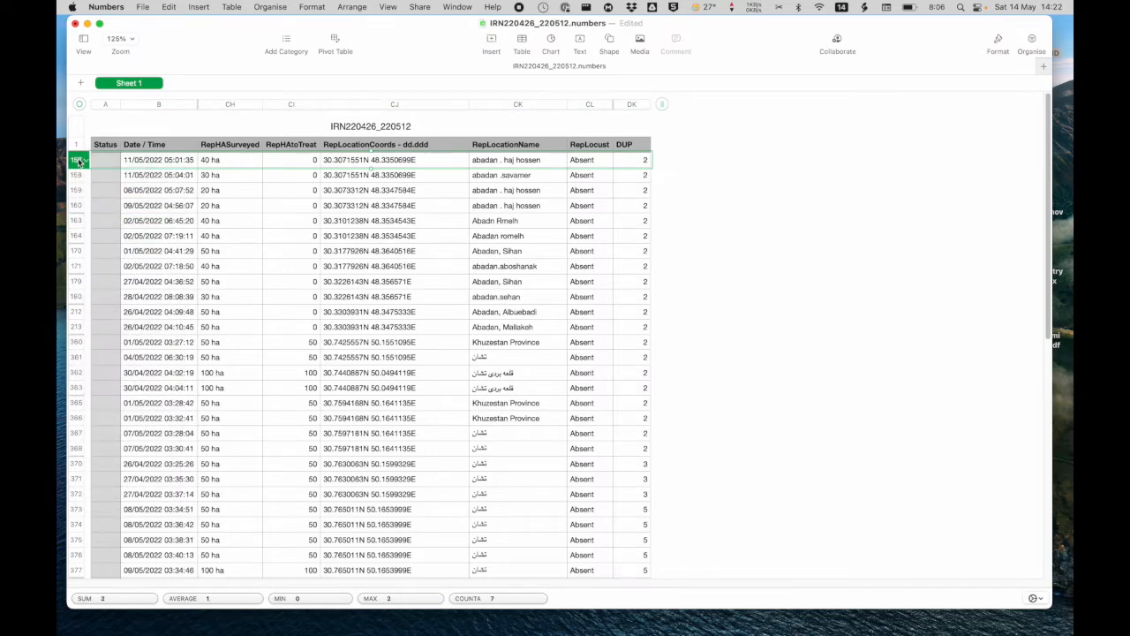
{"action": "left_click", "coordinate": [78, 162]}
{"action": "left_click", "coordinate": [97, 218]}
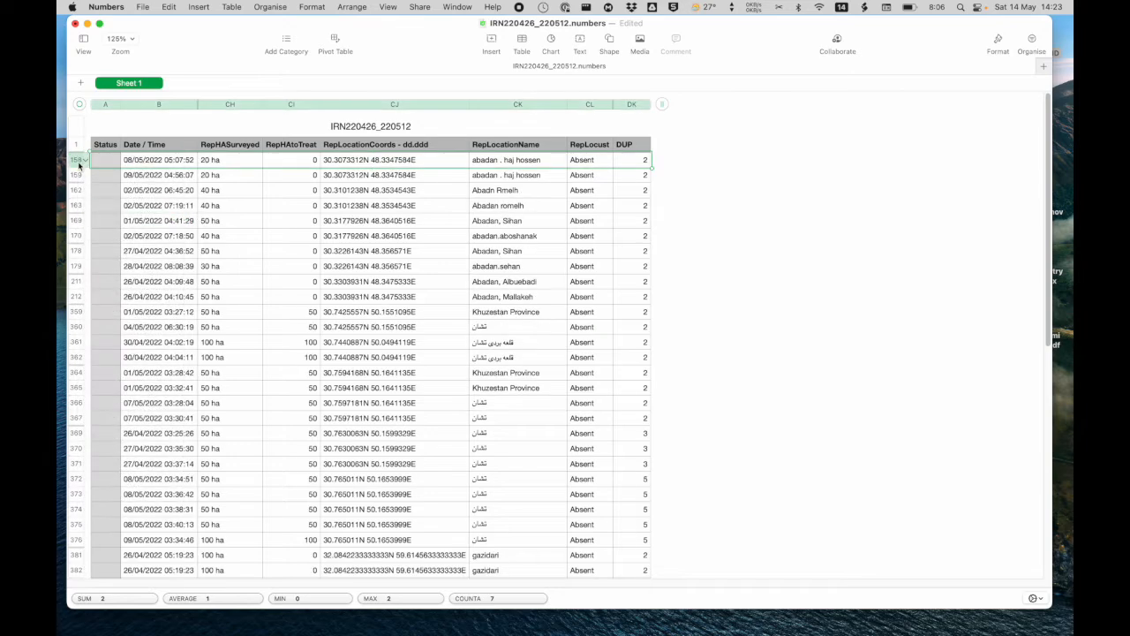
Delete the first row of each duplicate pair at 30.3073312N, 30.3101238N and 30.3177926N
{"action": "left_click", "coordinate": [78, 163]}
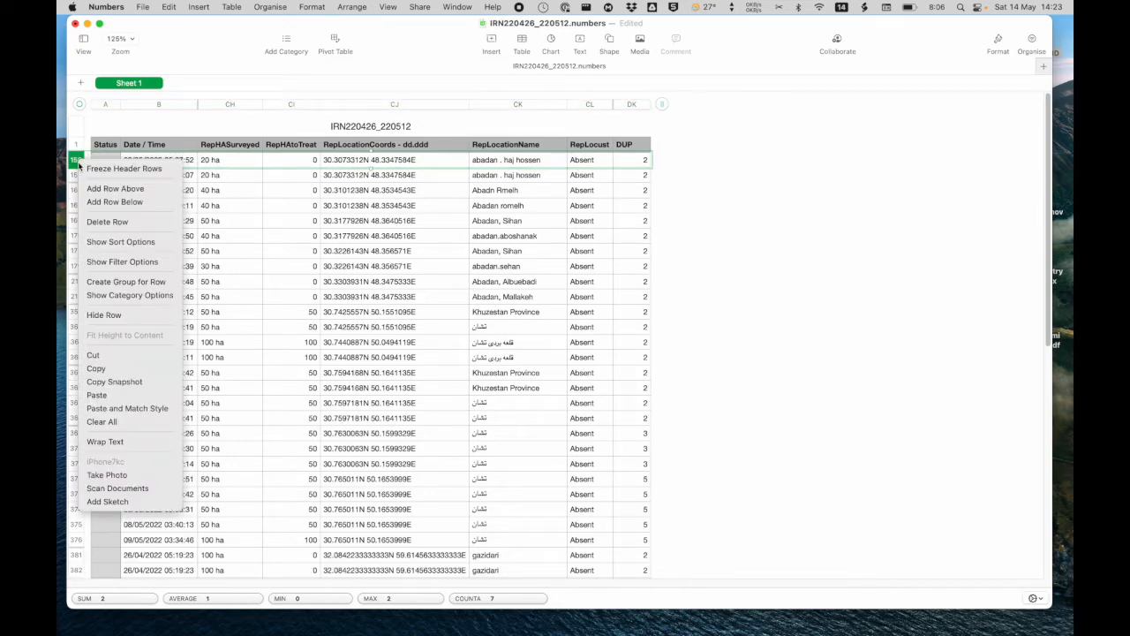
{"action": "left_click", "coordinate": [94, 219]}
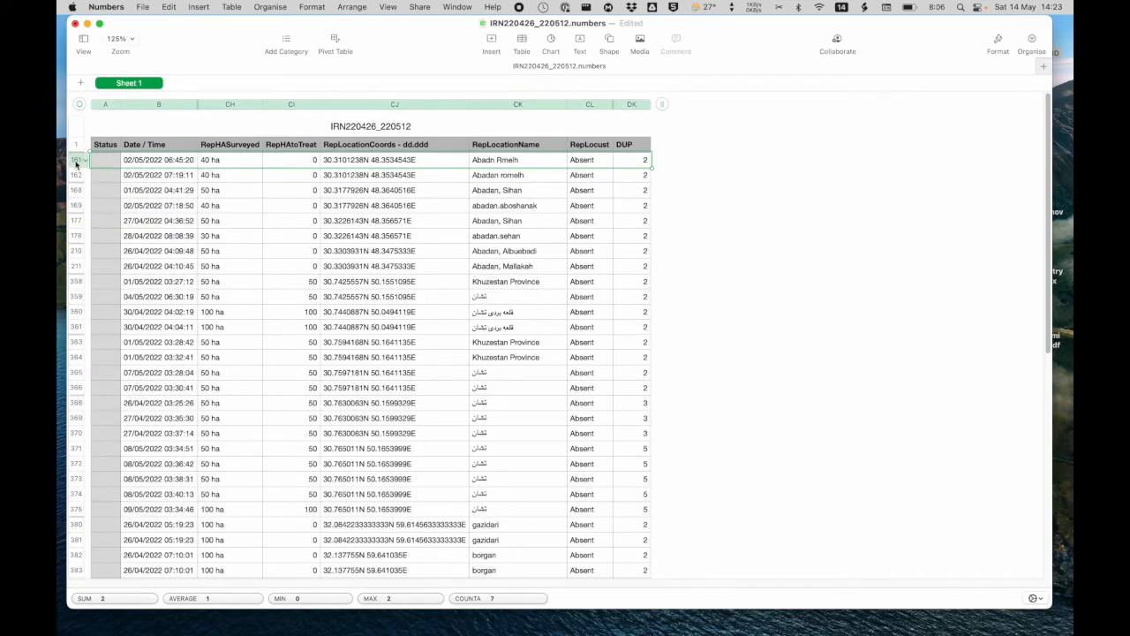
{"action": "left_click", "coordinate": [77, 162]}
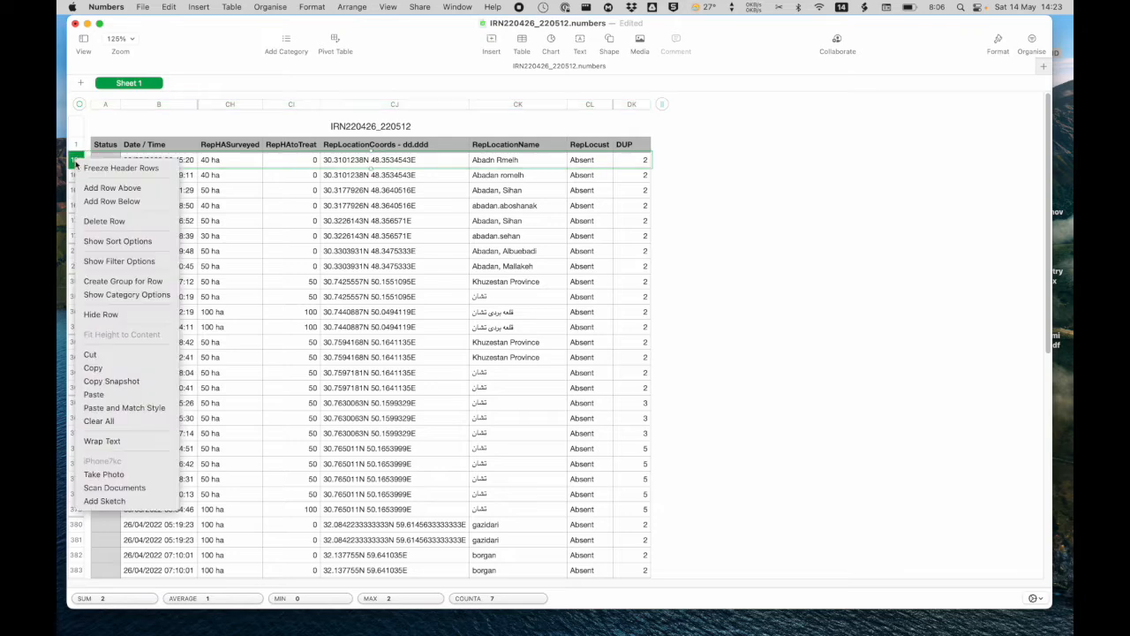
{"action": "left_click", "coordinate": [94, 221]}
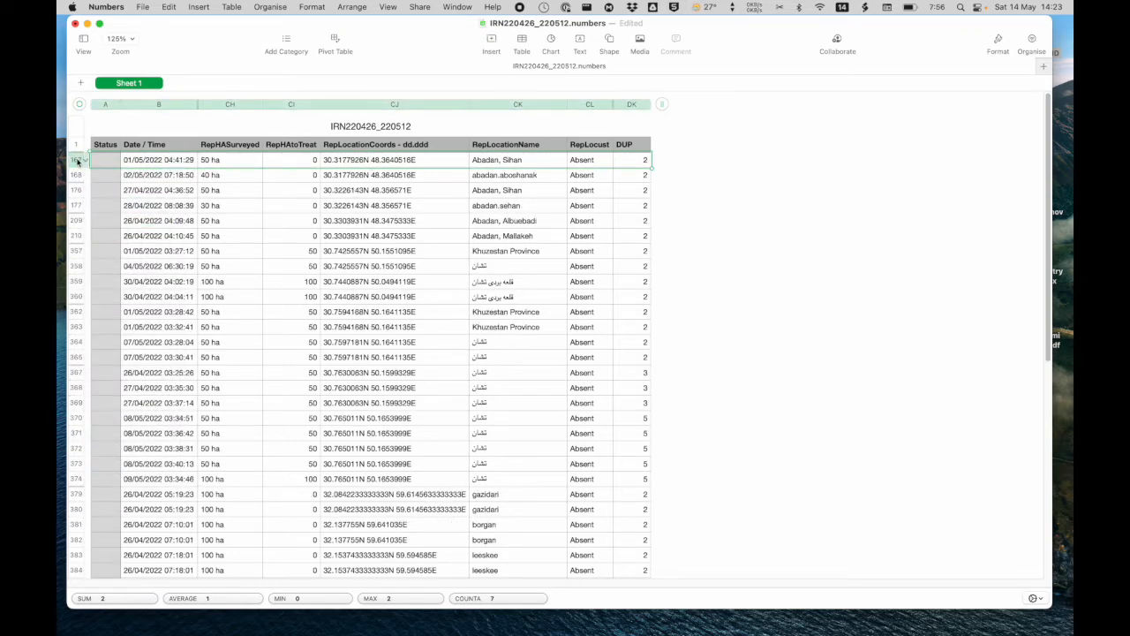
{"action": "left_click", "coordinate": [76, 161]}
{"action": "left_click", "coordinate": [95, 221]}
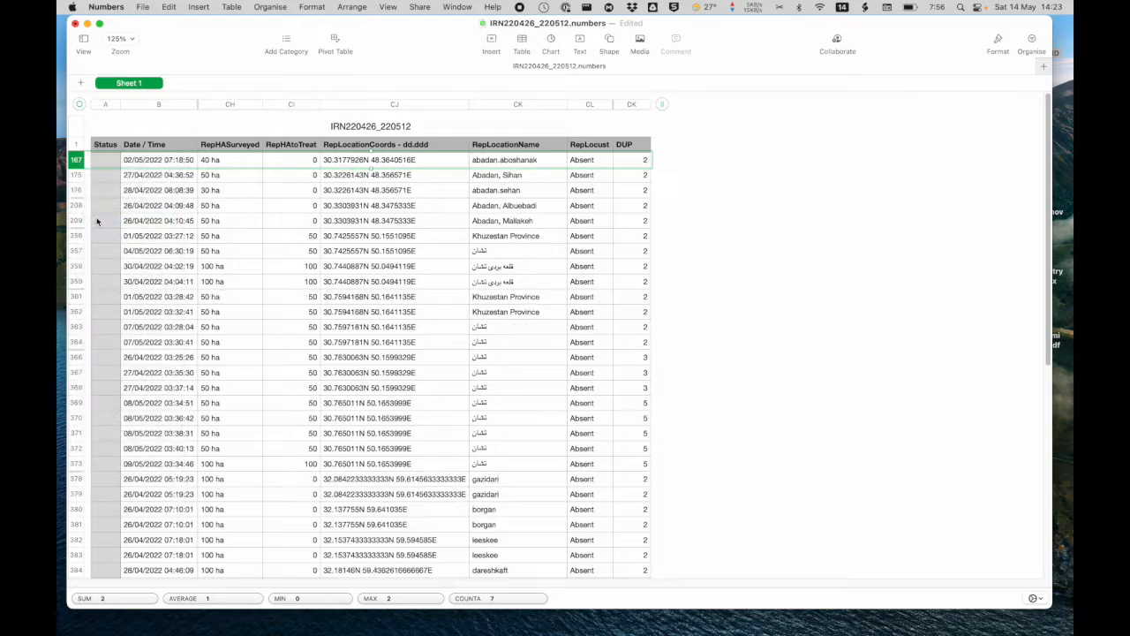
Delete the first row of each duplicate pair at 30.3226143N, 30.3303931N and 30.7425557N
{"action": "left_click", "coordinate": [77, 161]}
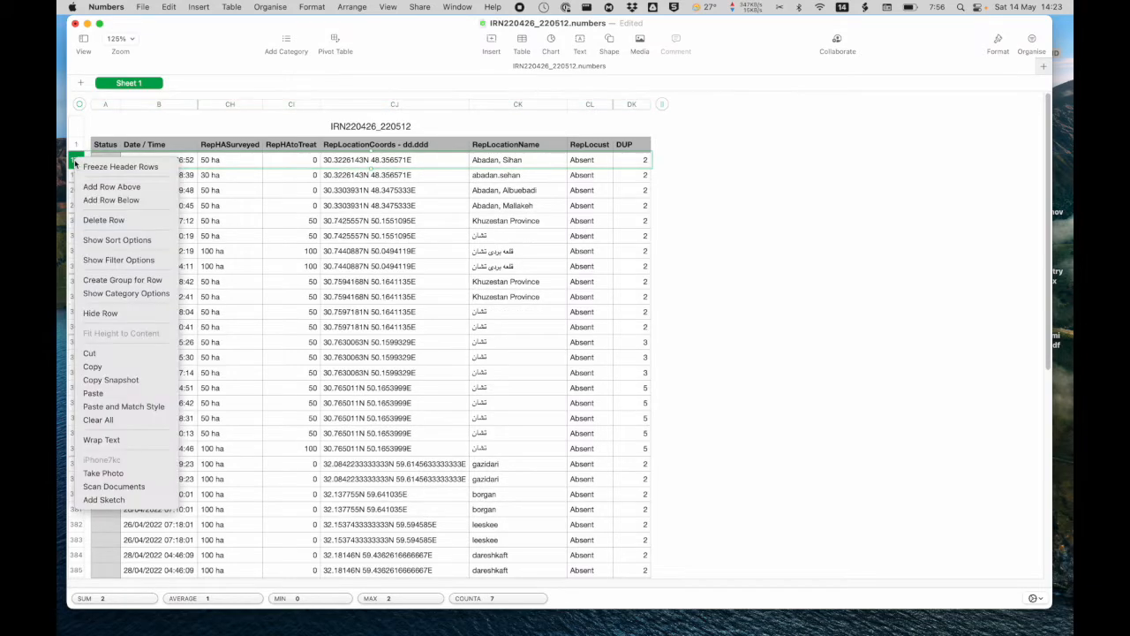
{"action": "left_click", "coordinate": [88, 221]}
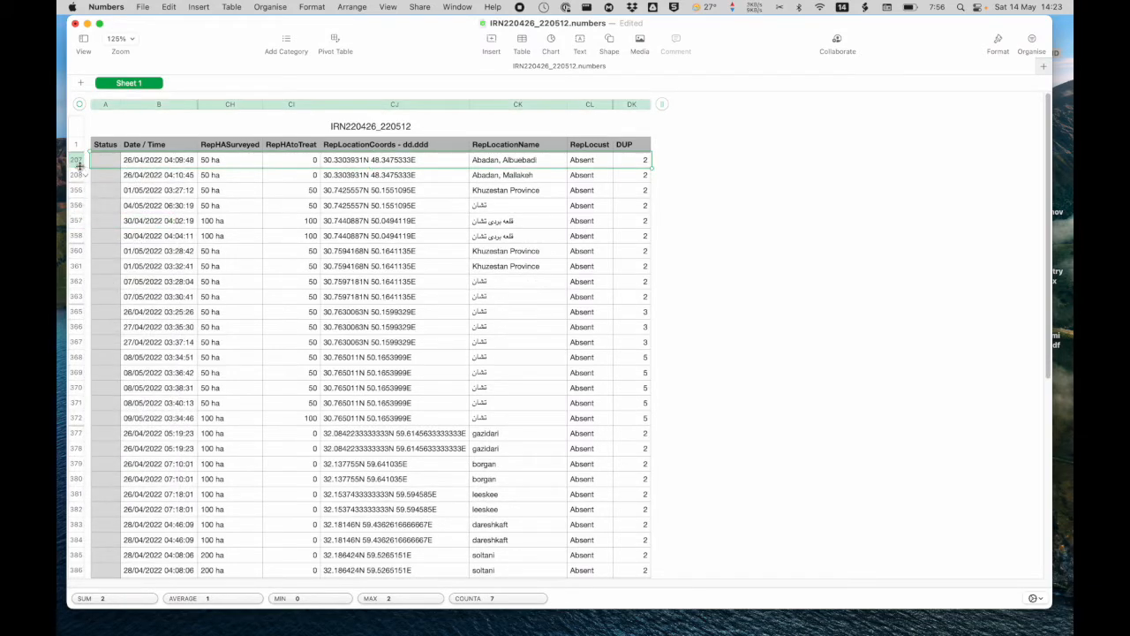
{"action": "left_click", "coordinate": [77, 161]}
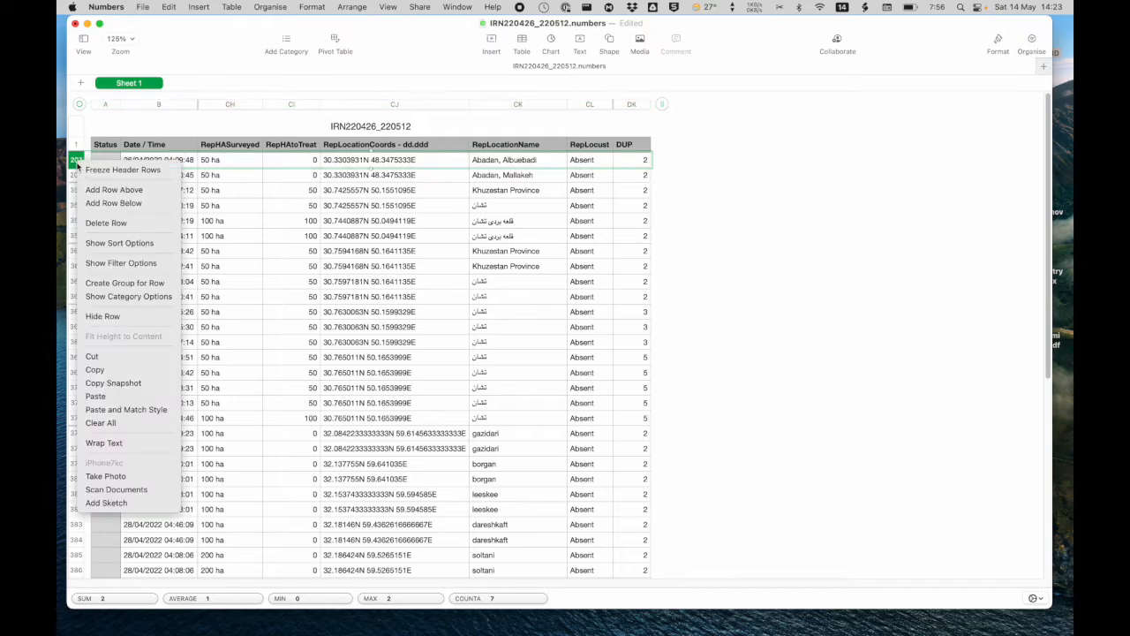
{"action": "left_click", "coordinate": [91, 222]}
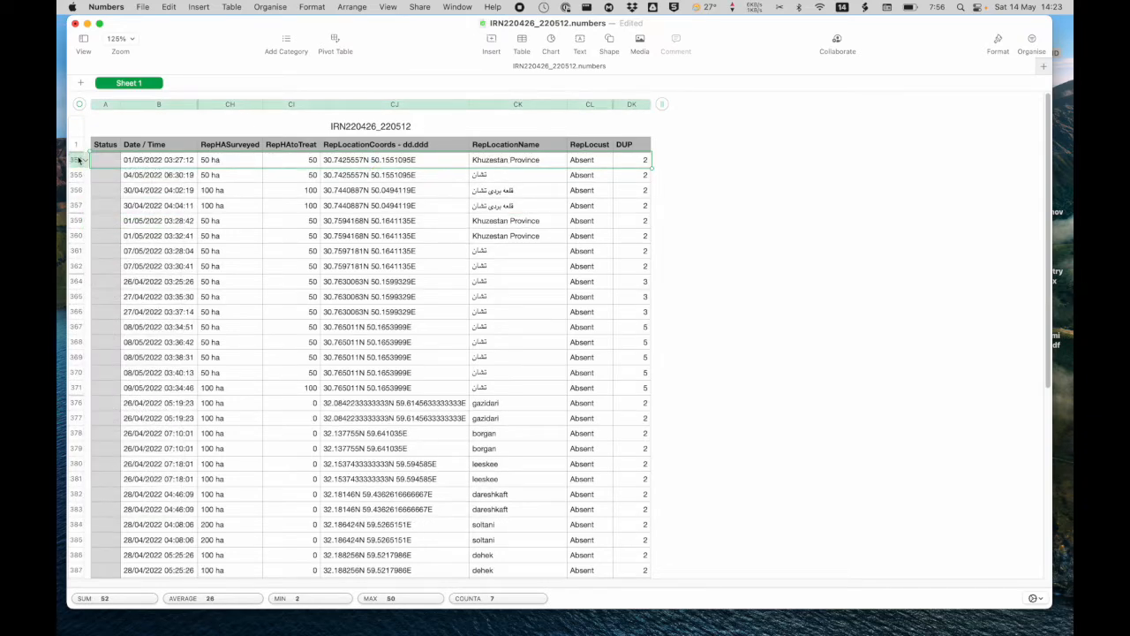
{"action": "left_click", "coordinate": [77, 160]}
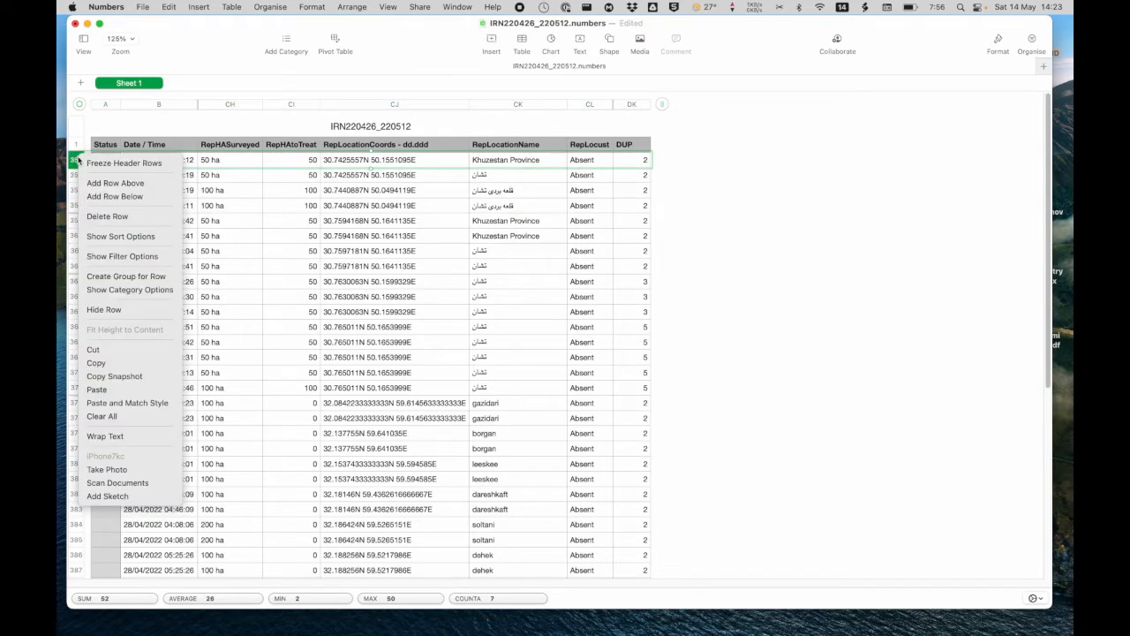
{"action": "left_click", "coordinate": [95, 218]}
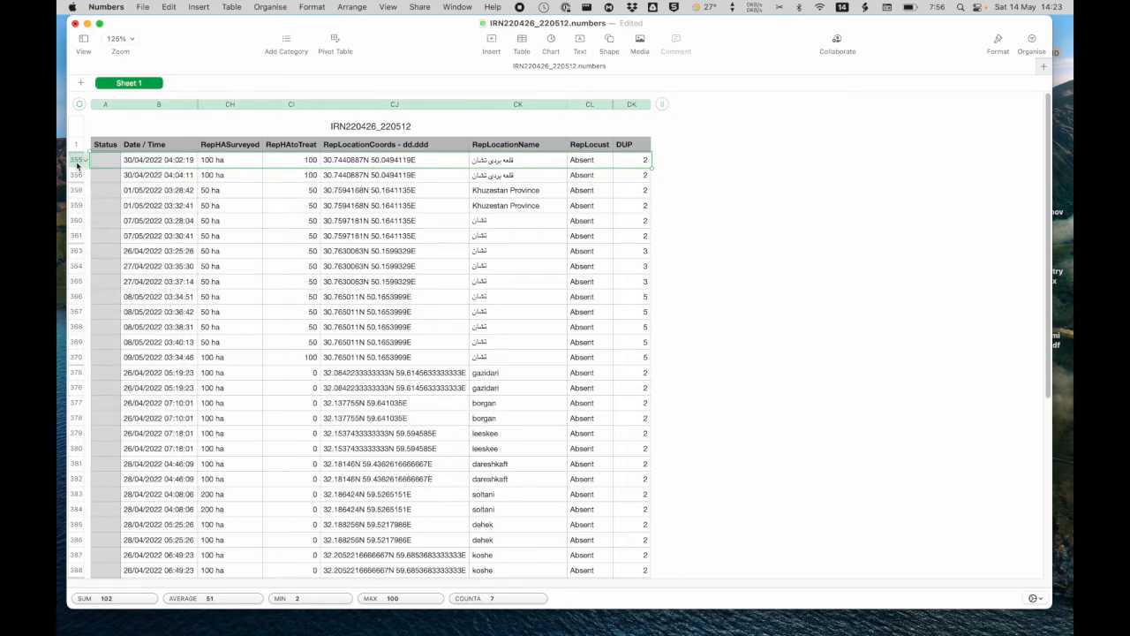
Delete the first row of each duplicate pair at 30.7440887N, 30.7594168N and 30.7597181N
{"action": "left_click", "coordinate": [78, 160]}
{"action": "left_click", "coordinate": [96, 223]}
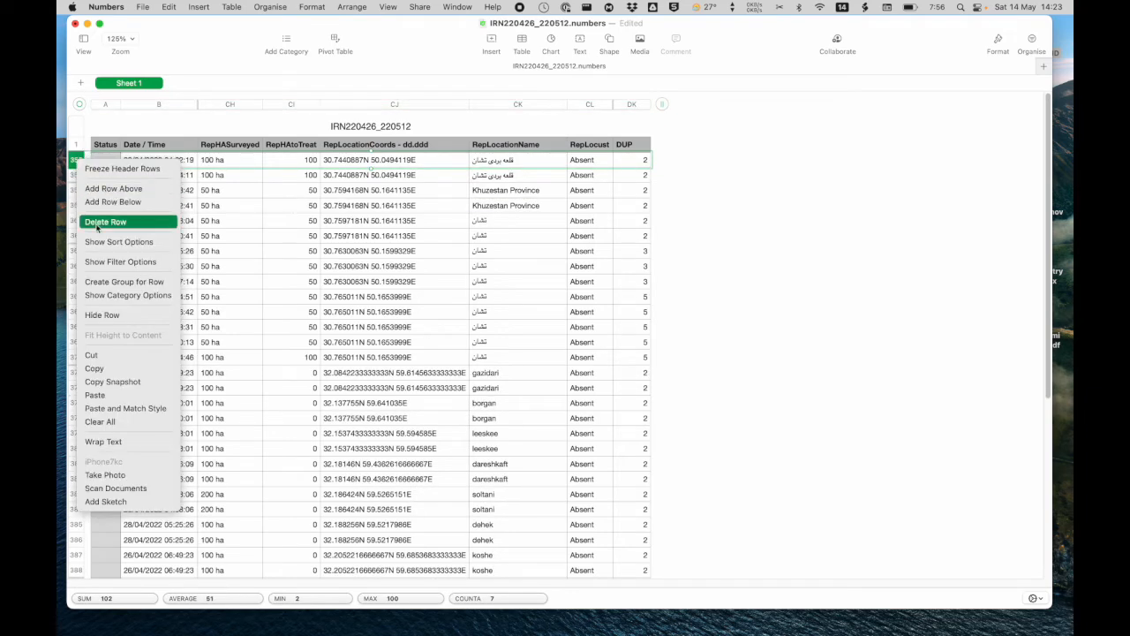
{"action": "left_click", "coordinate": [78, 163]}
{"action": "left_click", "coordinate": [95, 222]}
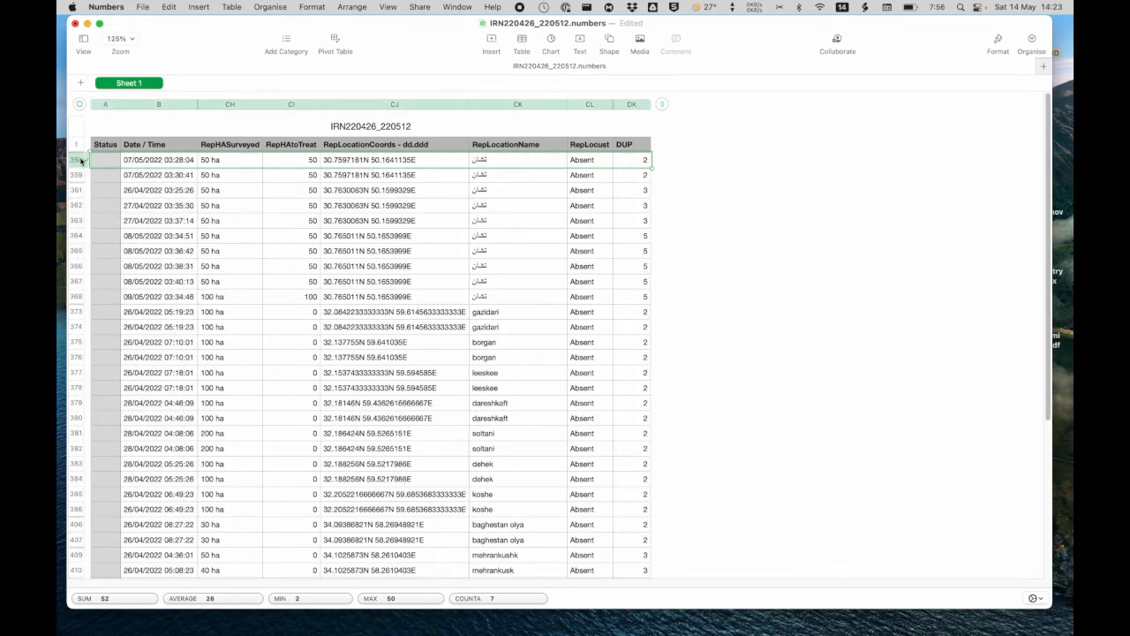
{"action": "left_click", "coordinate": [79, 160]}
{"action": "left_click", "coordinate": [94, 218]}
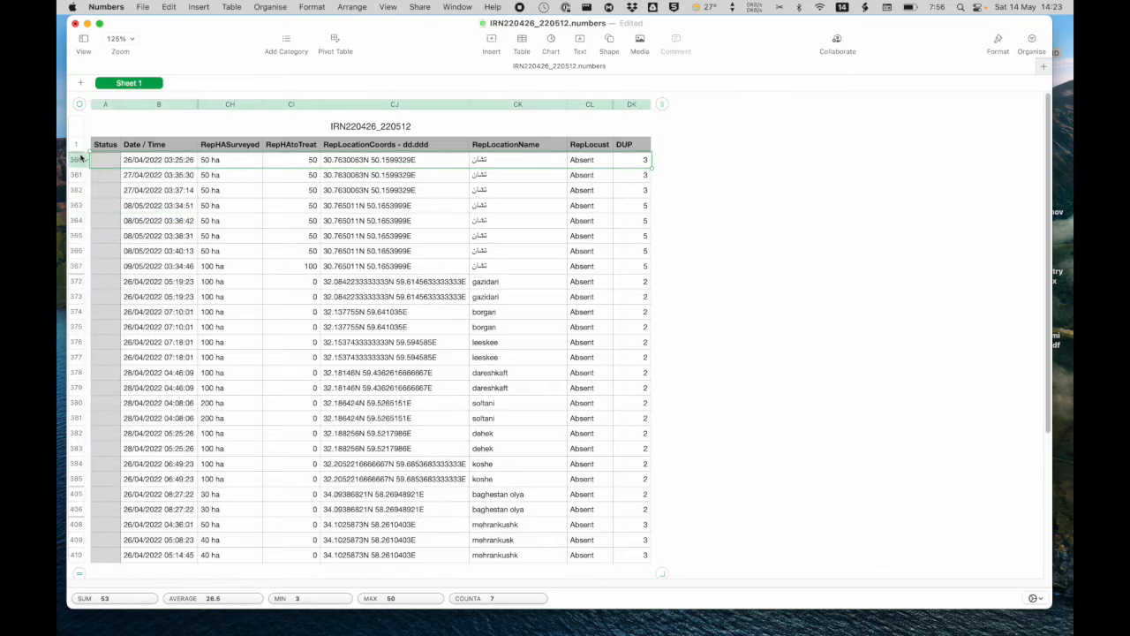
Delete the first two of the three rows at 30.7630063N 50.1599329E, keeping the 27/04/2022 03:37:14 record
{"action": "left_click", "coordinate": [79, 160]}
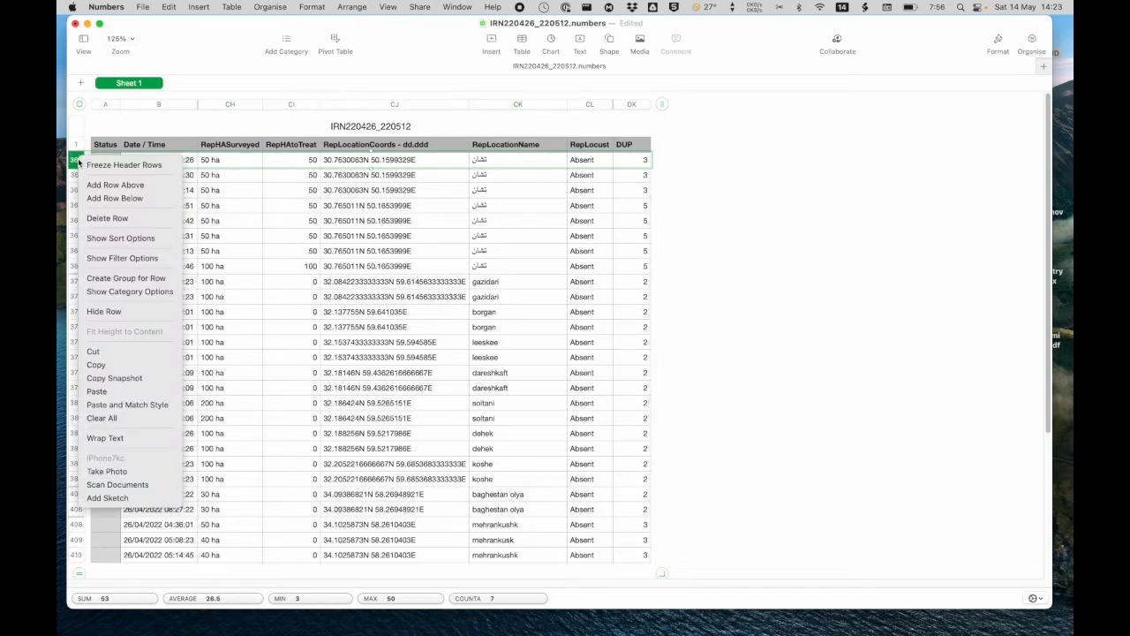
{"action": "left_click", "coordinate": [100, 219]}
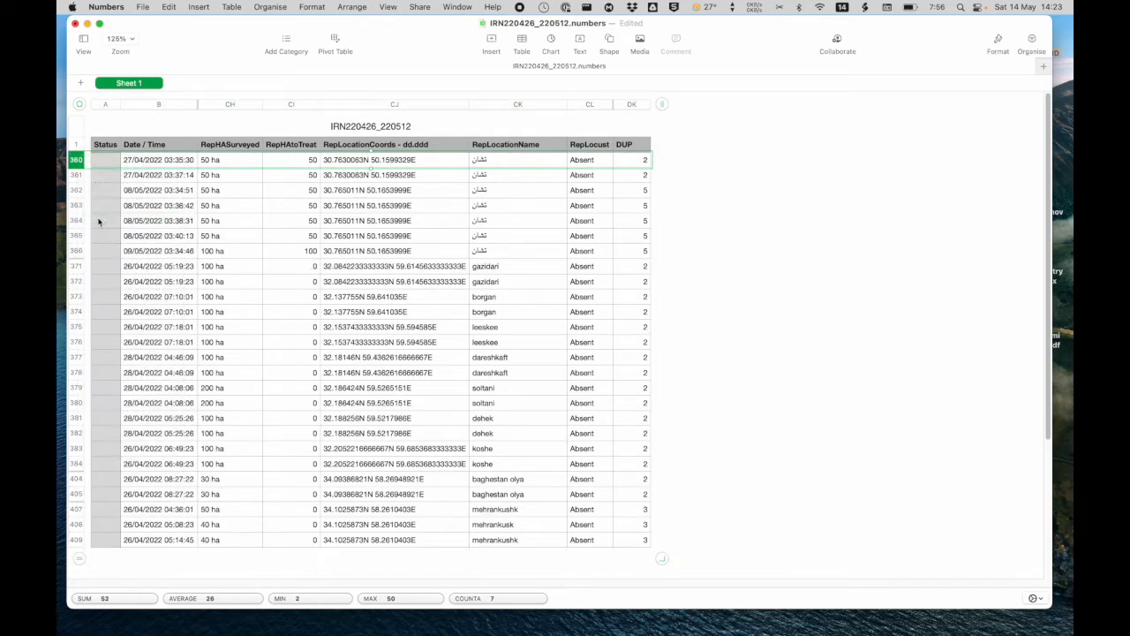
{"action": "left_click", "coordinate": [79, 162]}
{"action": "key", "text": "Escape"}
Delete the four 08/05/2022 rows at 30.765011N 50.1653999E, keeping the 09/05/2022 03:34:46 record
{"action": "left_click", "coordinate": [79, 162]}
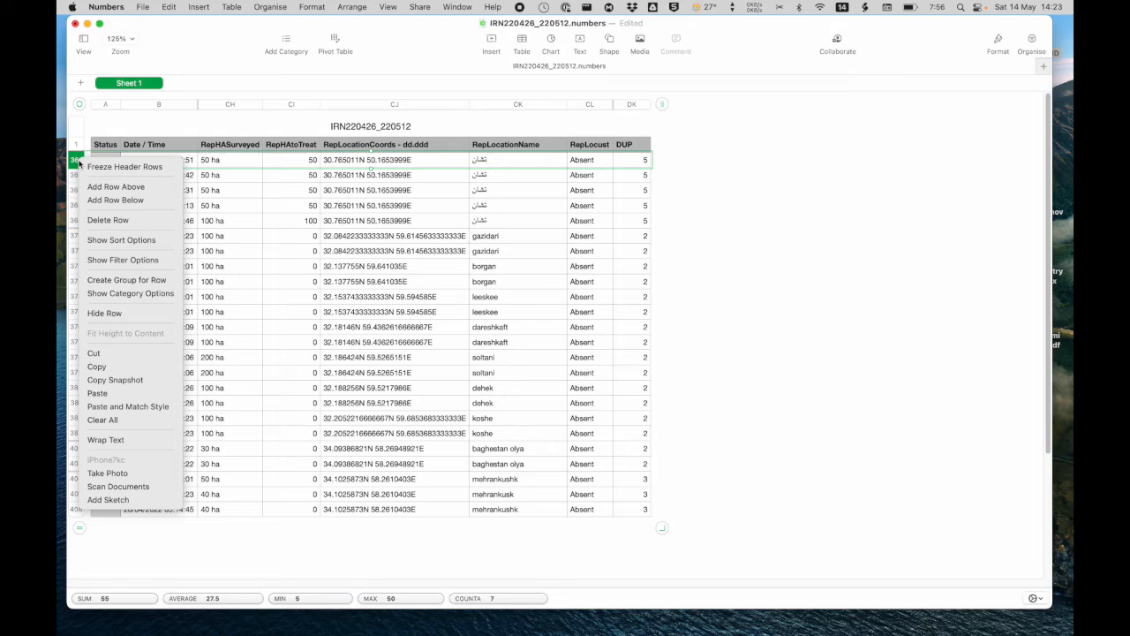
{"action": "left_click", "coordinate": [100, 220]}
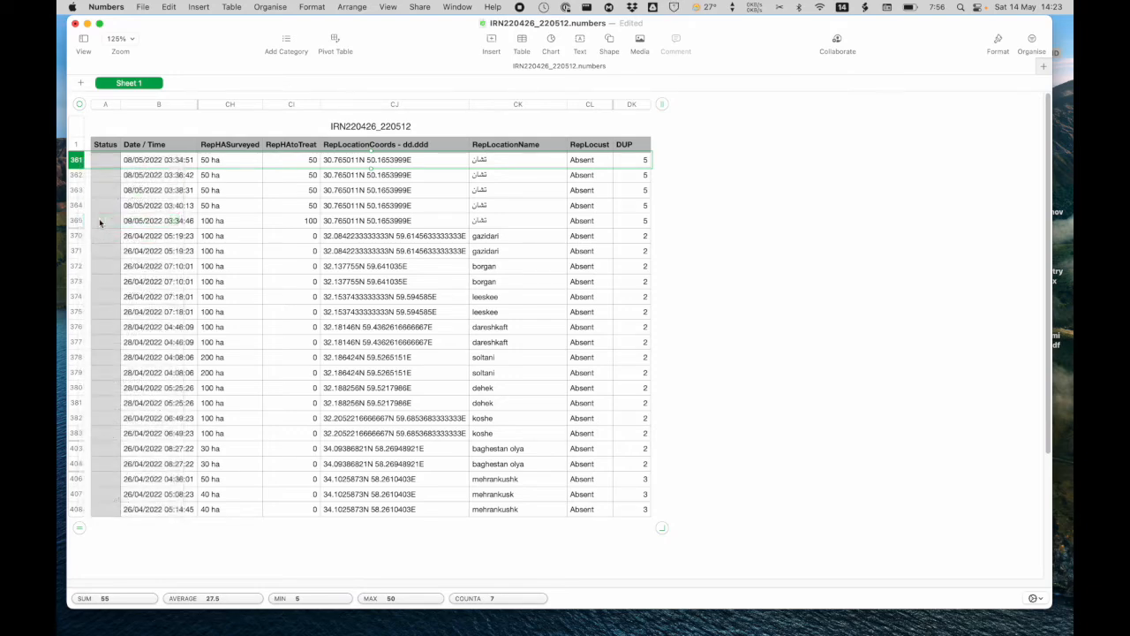
{"action": "left_click", "coordinate": [79, 162]}
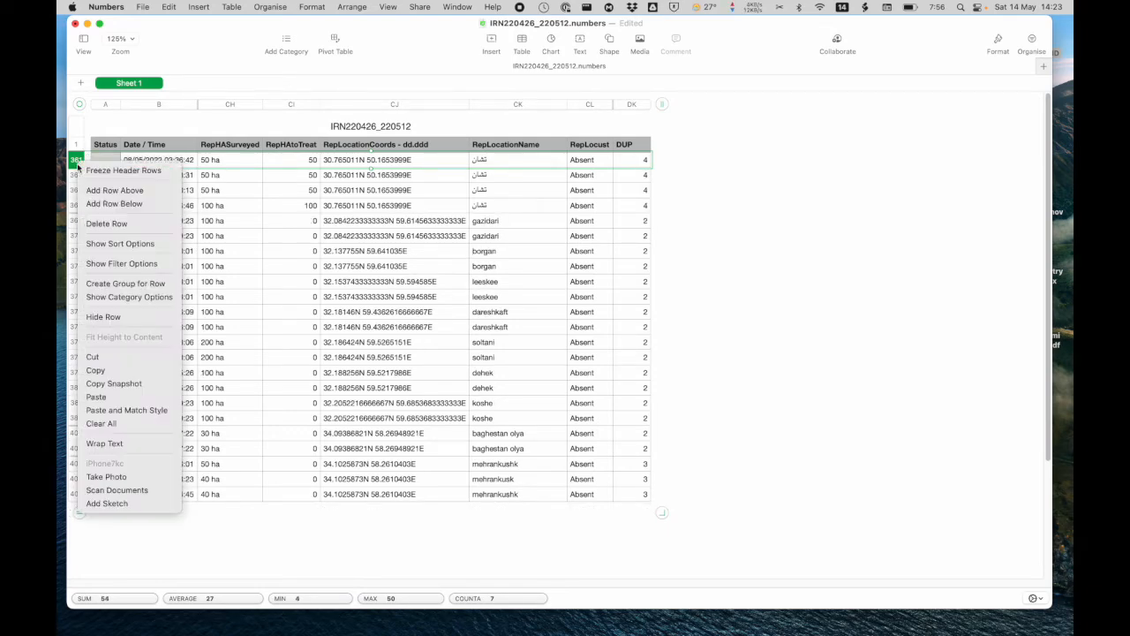
{"action": "left_click", "coordinate": [100, 222]}
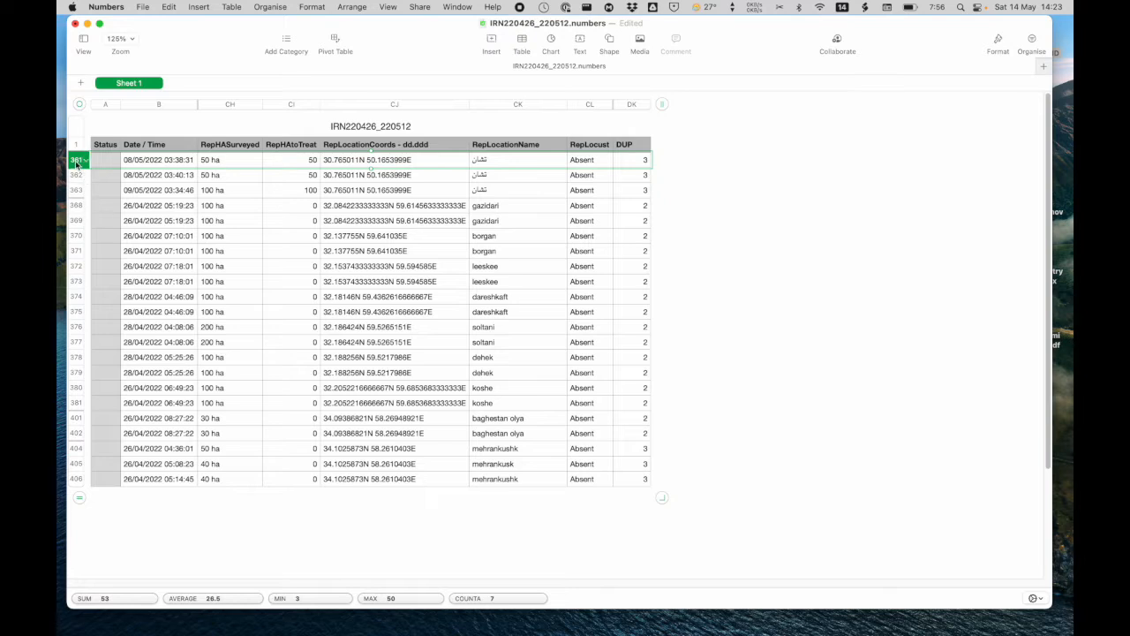
{"action": "left_click", "coordinate": [78, 162]}
{"action": "left_click", "coordinate": [94, 223]}
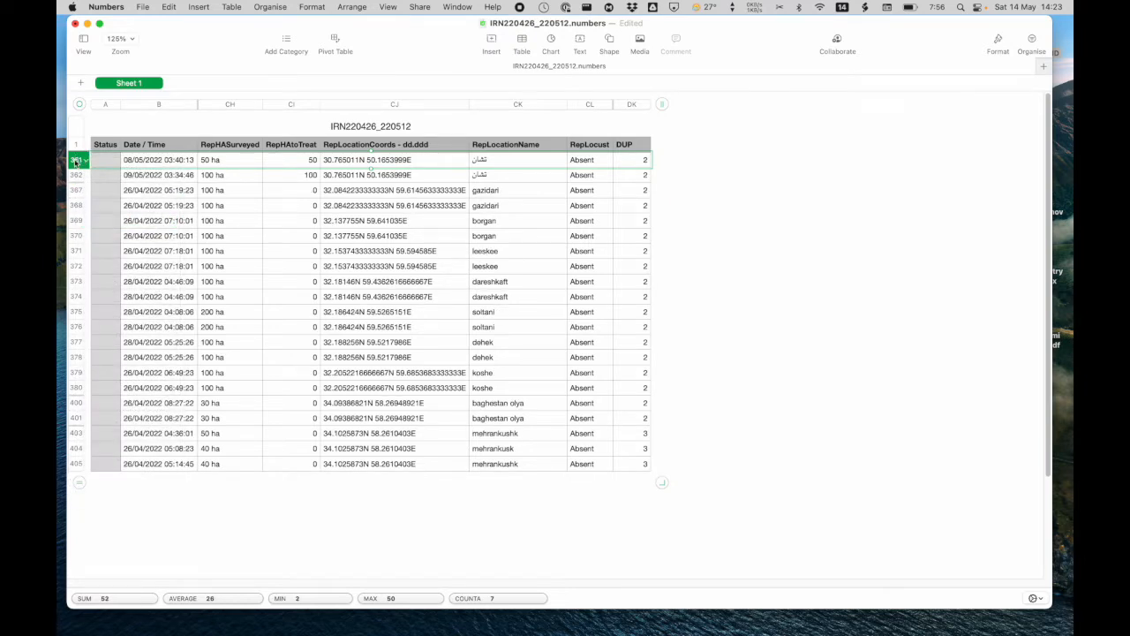
{"action": "left_click", "coordinate": [76, 162]}
{"action": "left_click", "coordinate": [95, 222]}
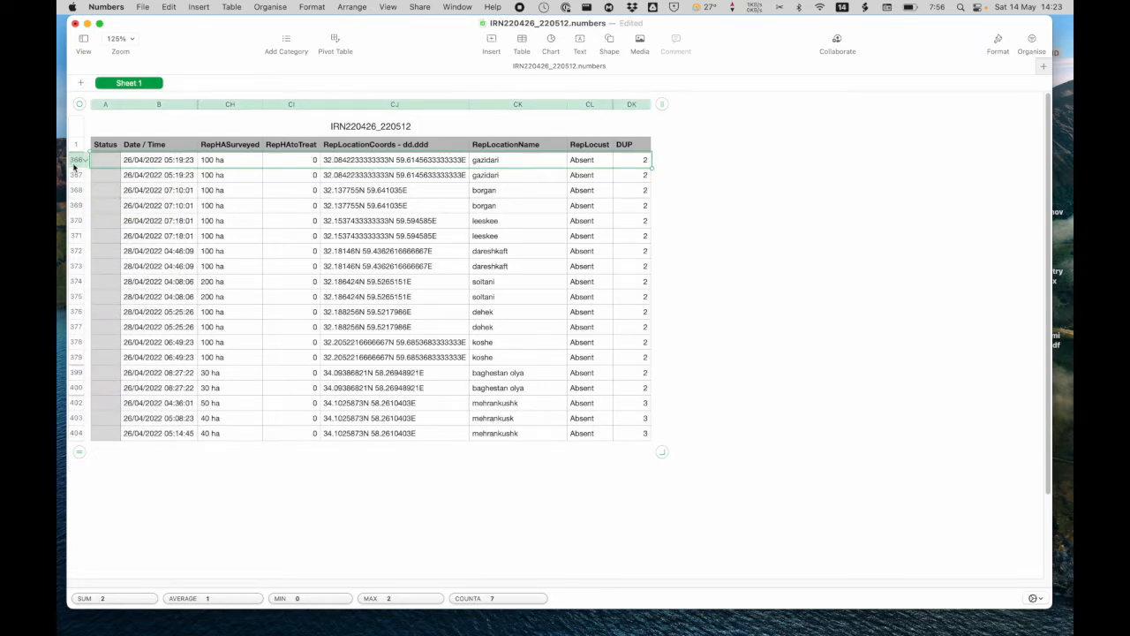
Delete the first row of each duplicate pair for the locations gazidari, borgan and leeskee
{"action": "left_click", "coordinate": [75, 164]}
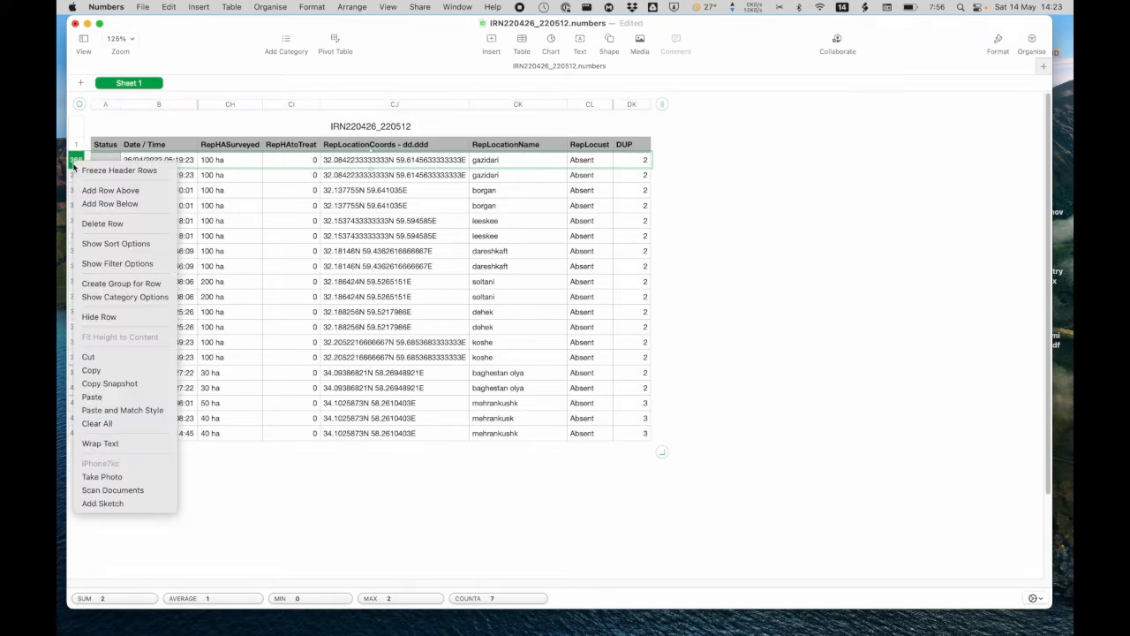
{"action": "left_click", "coordinate": [94, 223]}
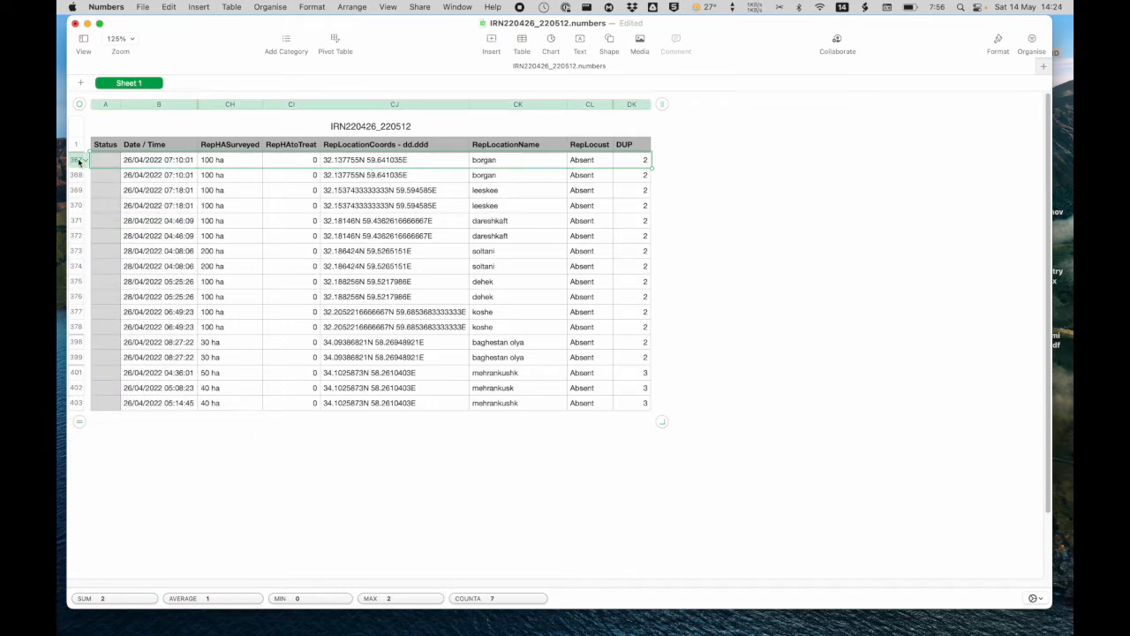
{"action": "left_click", "coordinate": [79, 161]}
{"action": "left_click", "coordinate": [97, 221]}
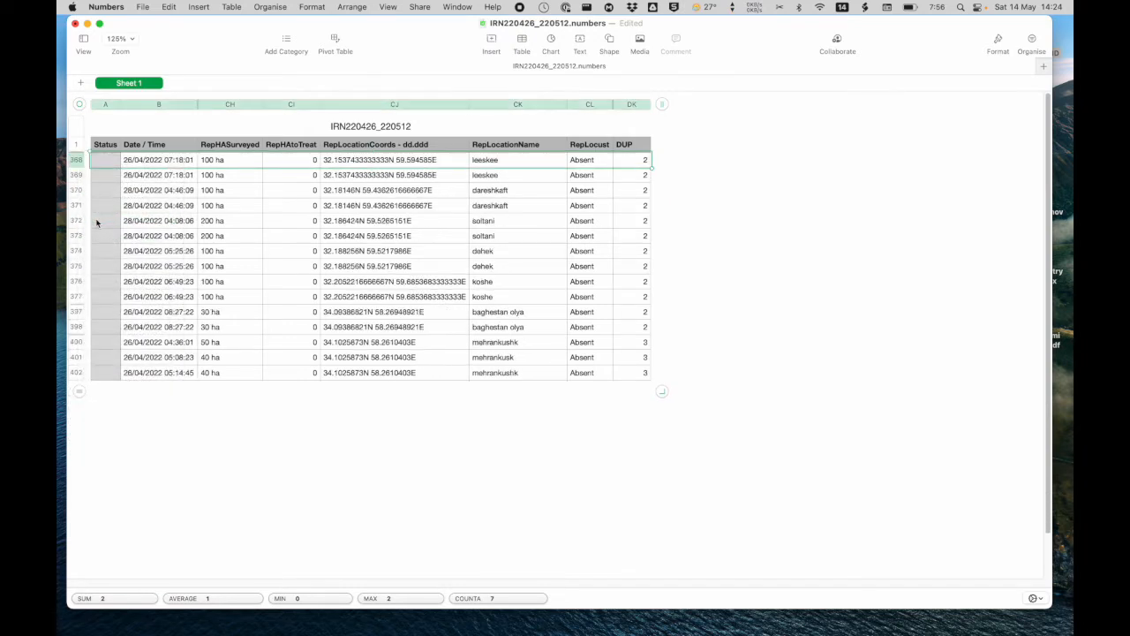
{"action": "left_click", "coordinate": [77, 162]}
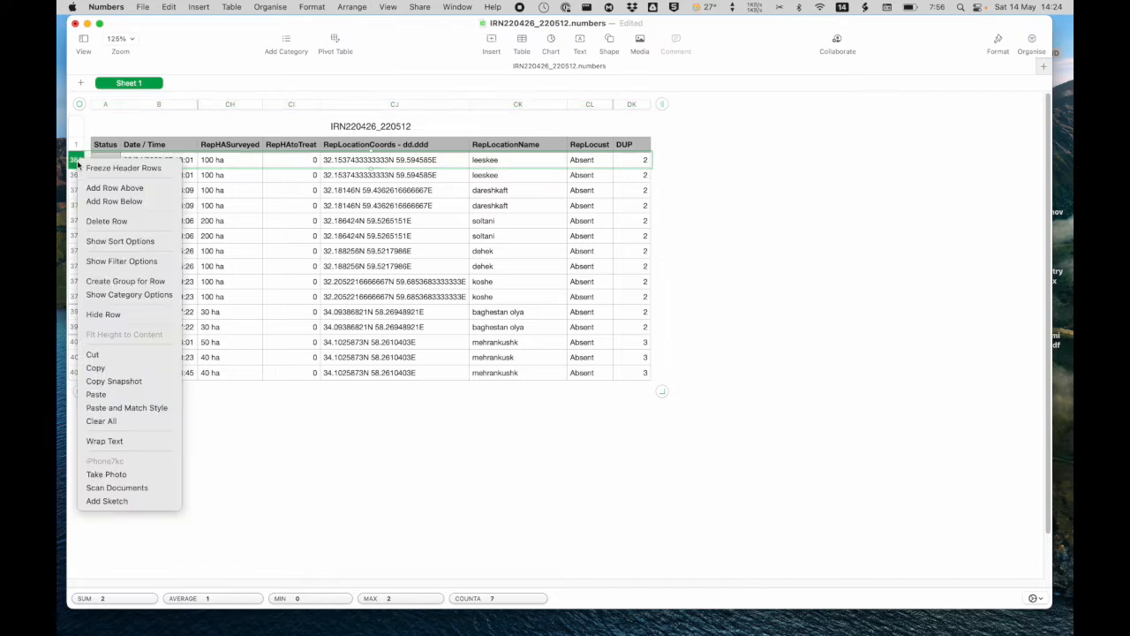
{"action": "left_click", "coordinate": [98, 222]}
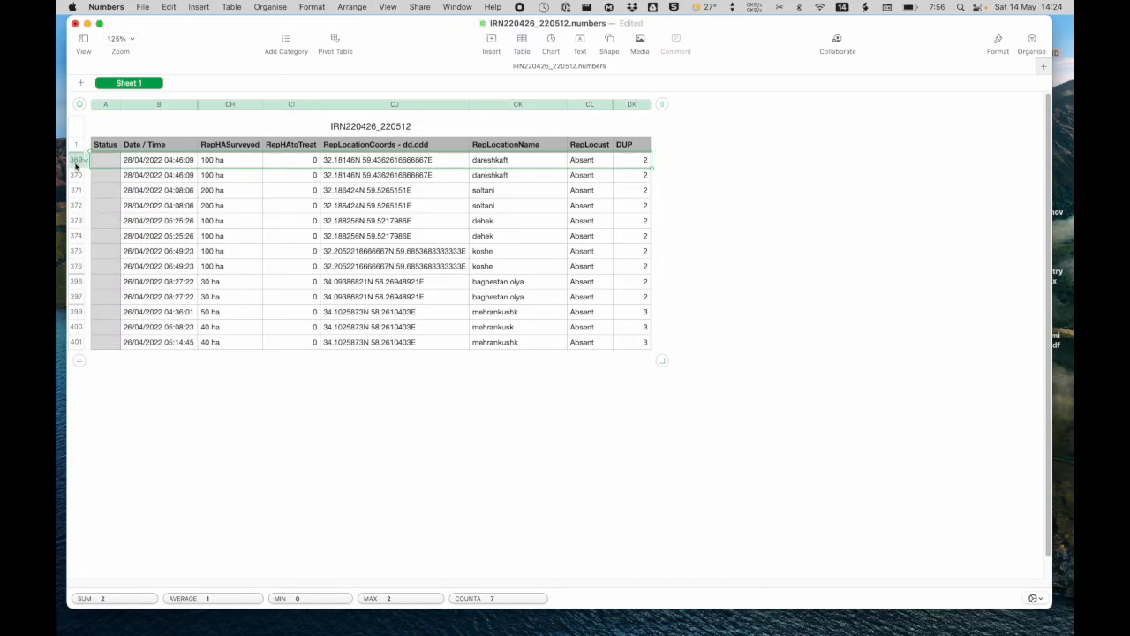
Delete the first row of each duplicate pair for the locations dareshkaft, soltani and dehek
{"action": "left_click", "coordinate": [76, 162]}
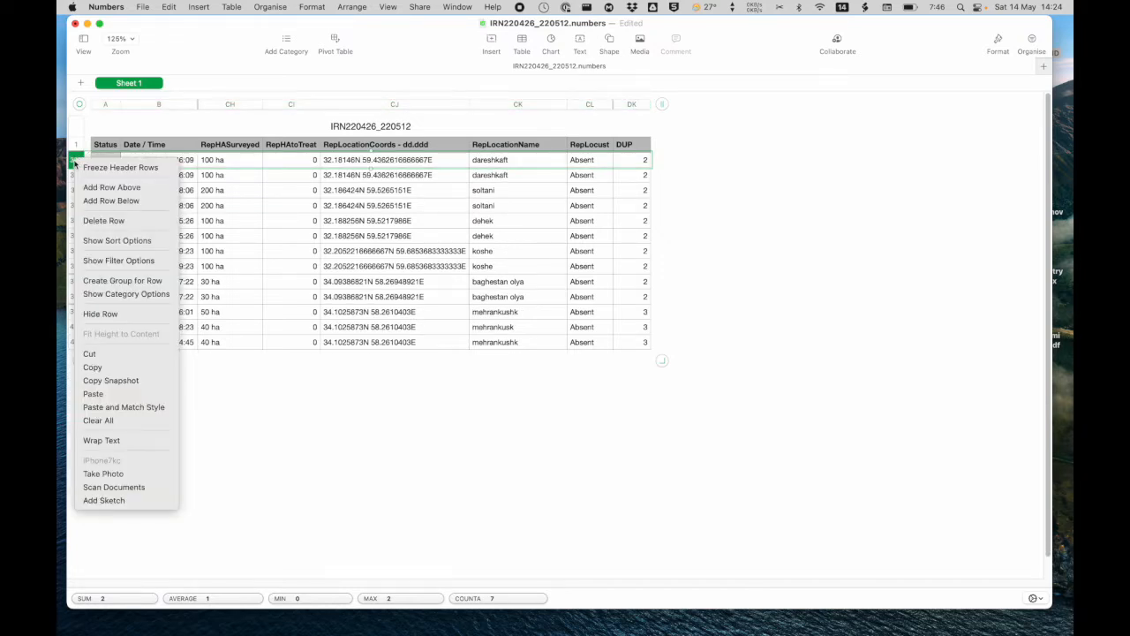
{"action": "left_click", "coordinate": [93, 221]}
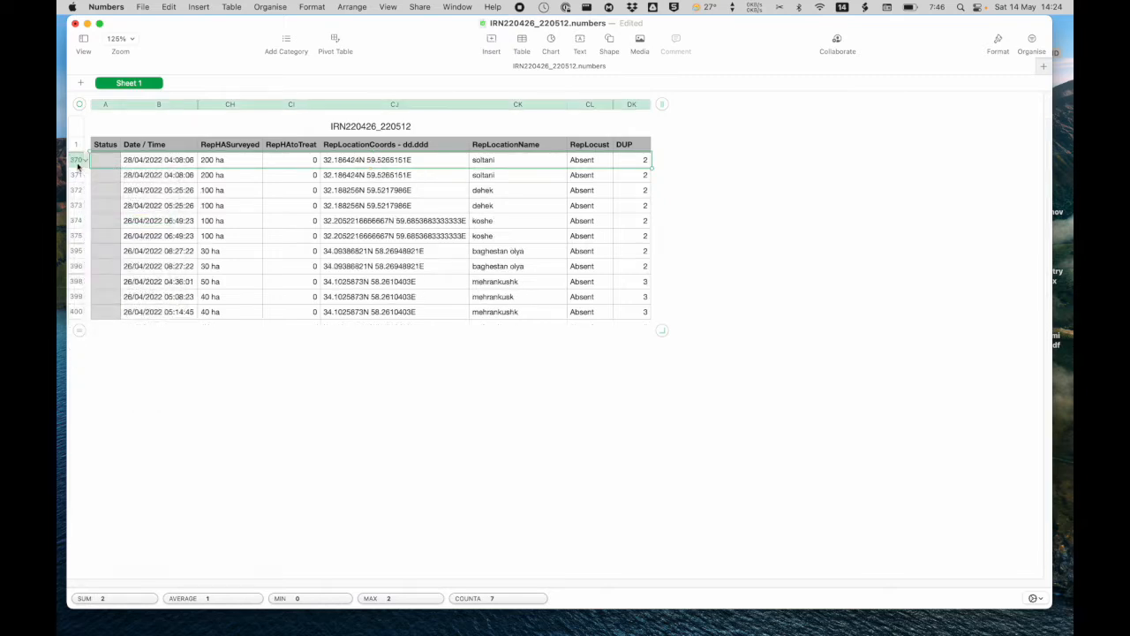
{"action": "right_click", "coordinate": [77, 163]}
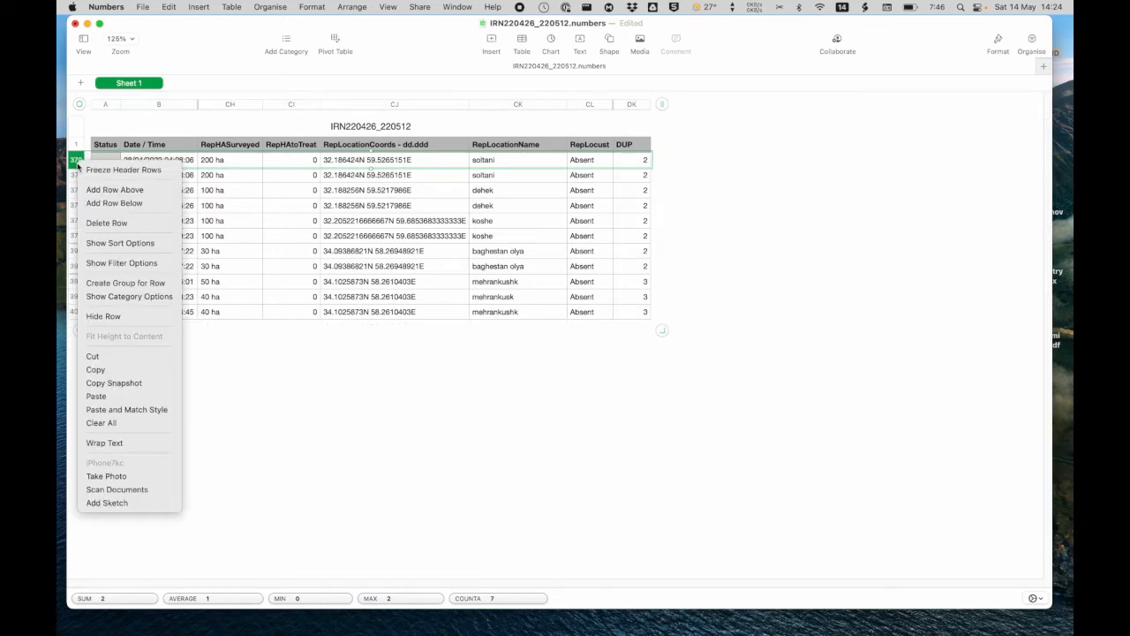
{"action": "left_click", "coordinate": [93, 221]}
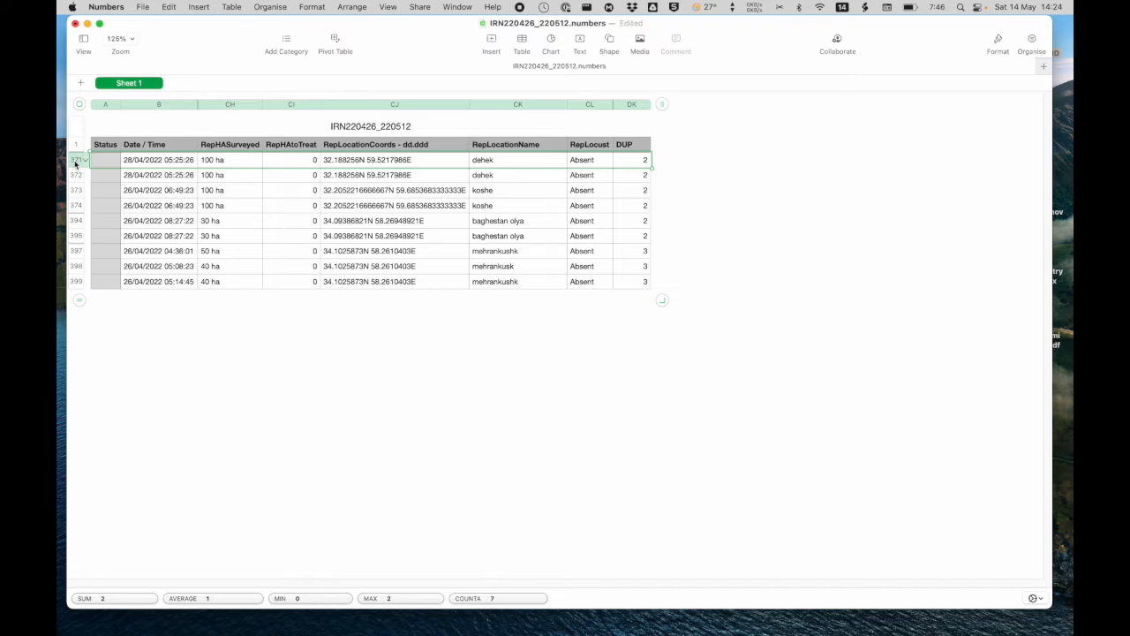
{"action": "right_click", "coordinate": [76, 162]}
{"action": "left_click", "coordinate": [96, 221]}
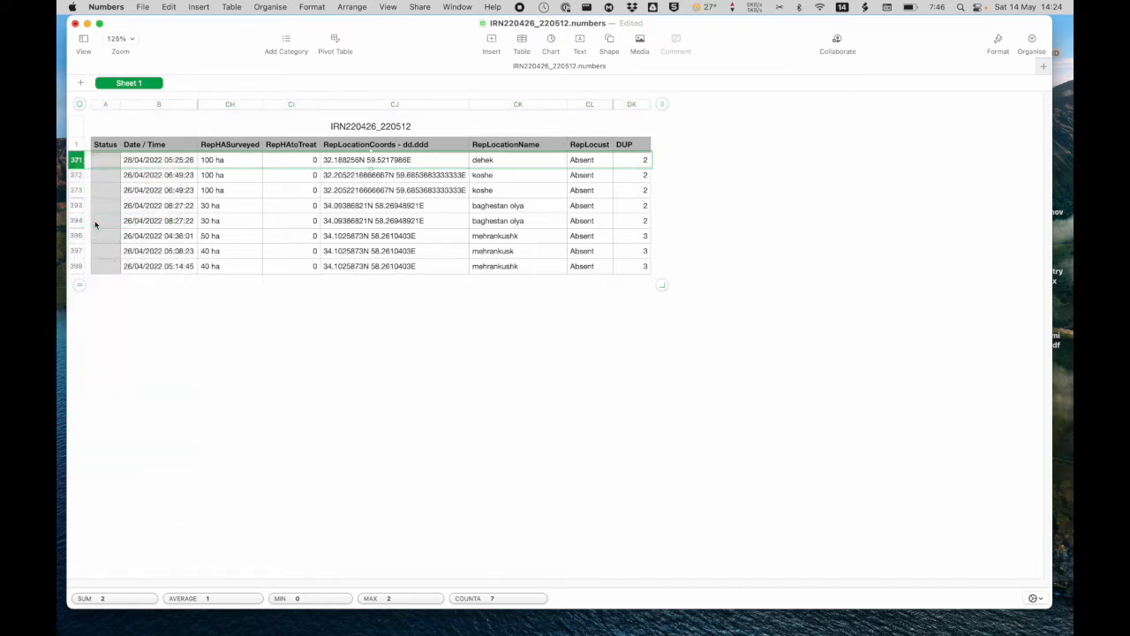
Delete the first row of each duplicate pair for the locations koshe and baghestan olya
{"action": "right_click", "coordinate": [77, 164]}
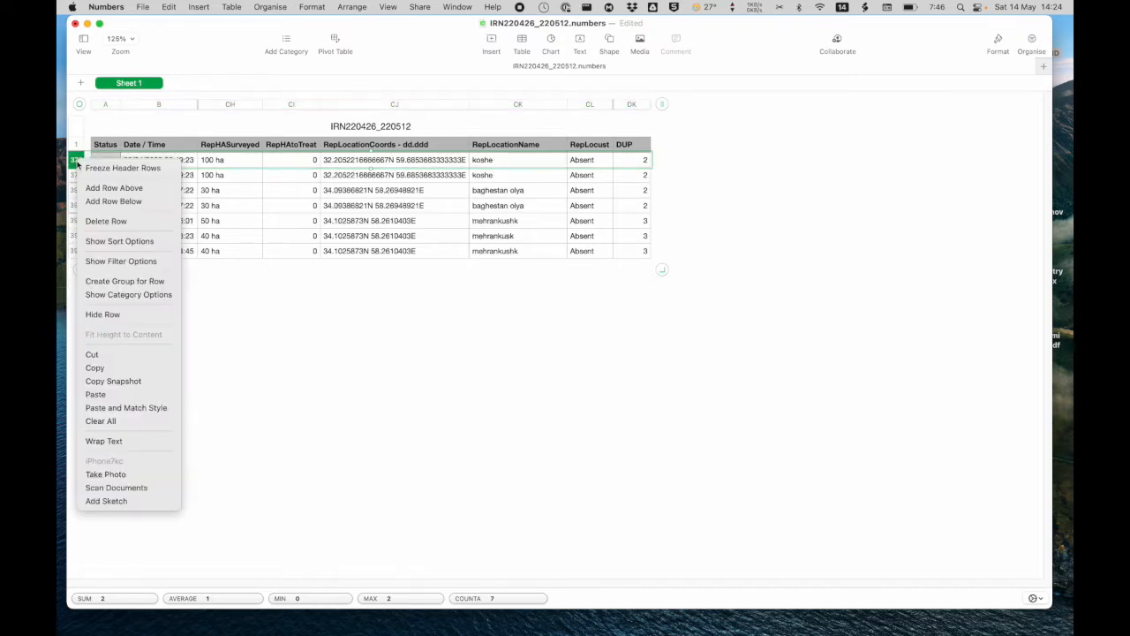
{"action": "left_click", "coordinate": [96, 221]}
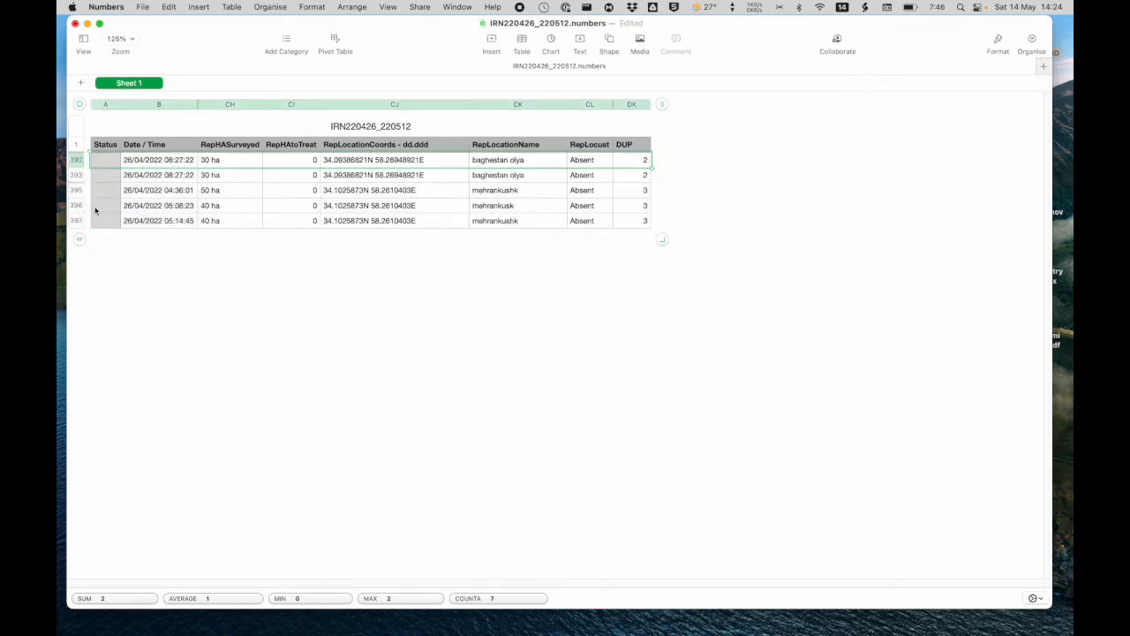
{"action": "right_click", "coordinate": [79, 164]}
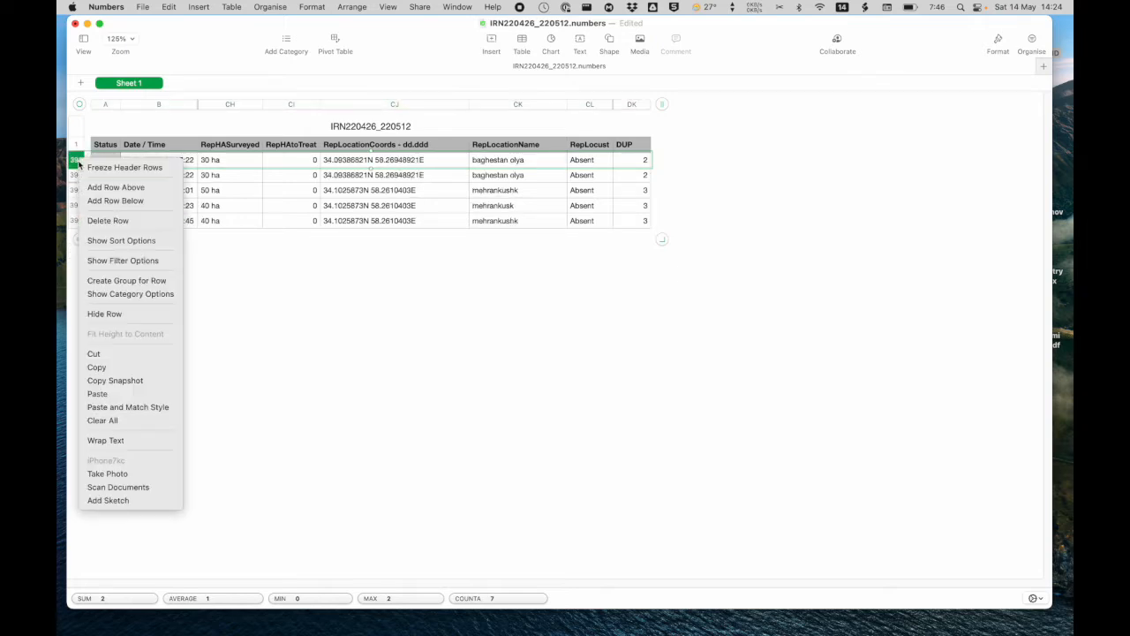
{"action": "left_click", "coordinate": [97, 221]}
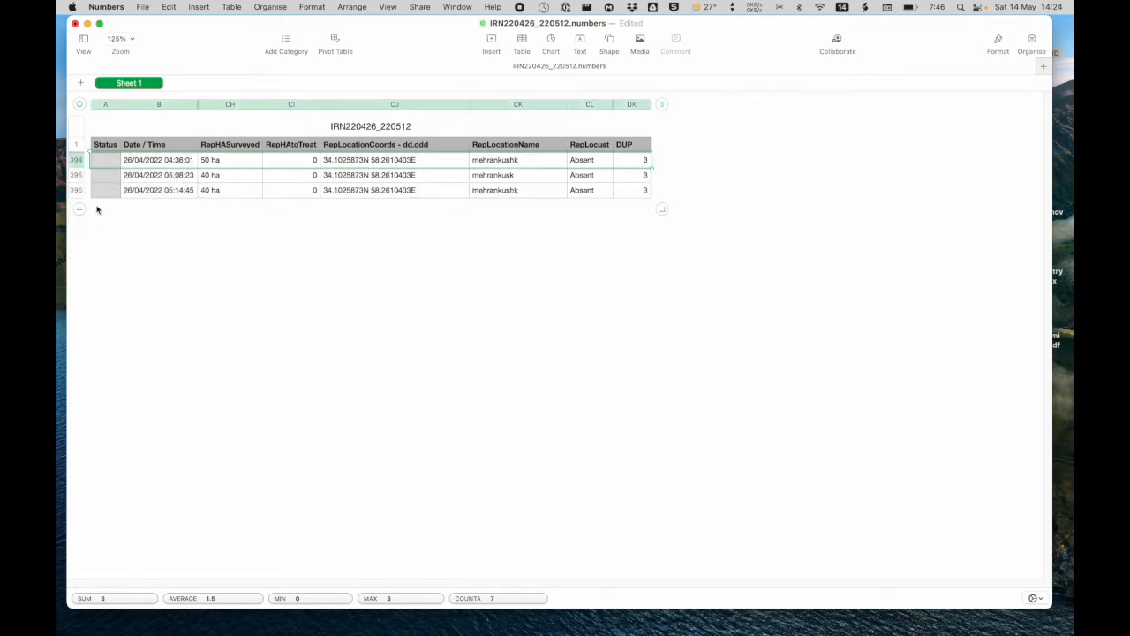
Delete the first two of the three rows at 34.1025873N 58.2610403E, keeping the 26/04/2022 05:14:45 record
{"action": "right_click", "coordinate": [79, 161]}
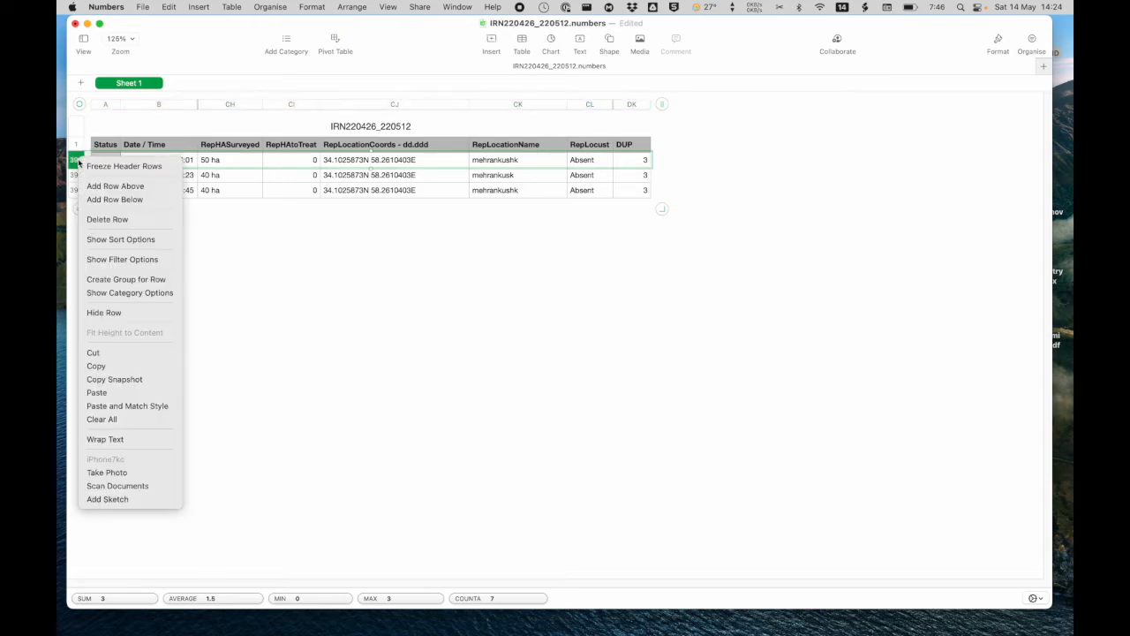
{"action": "left_click", "coordinate": [91, 221]}
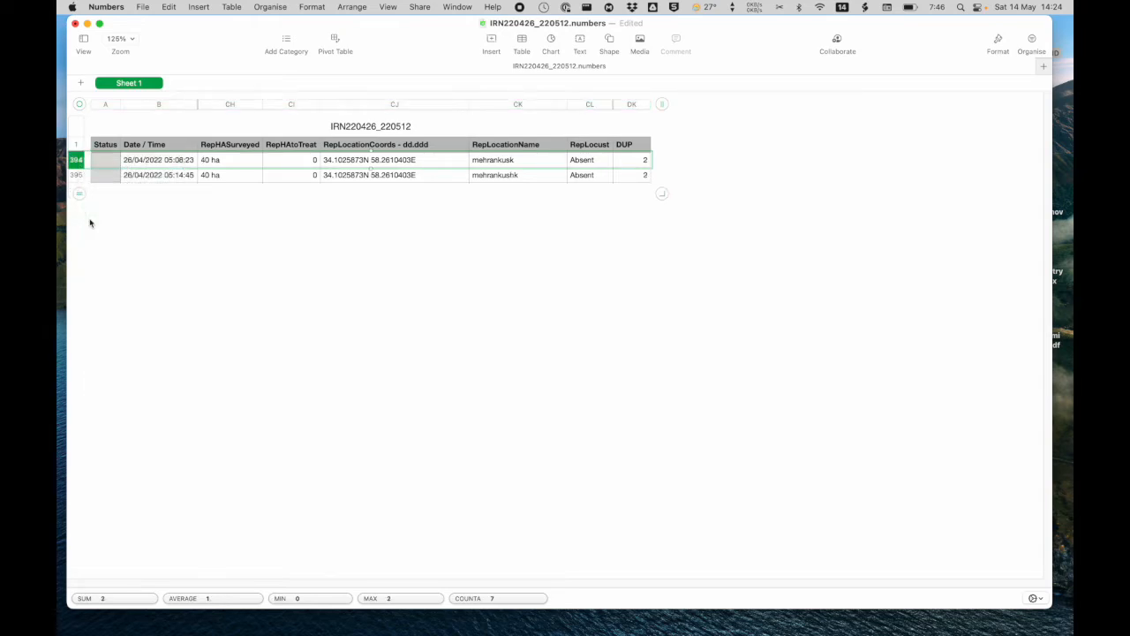
{"action": "right_click", "coordinate": [75, 163]}
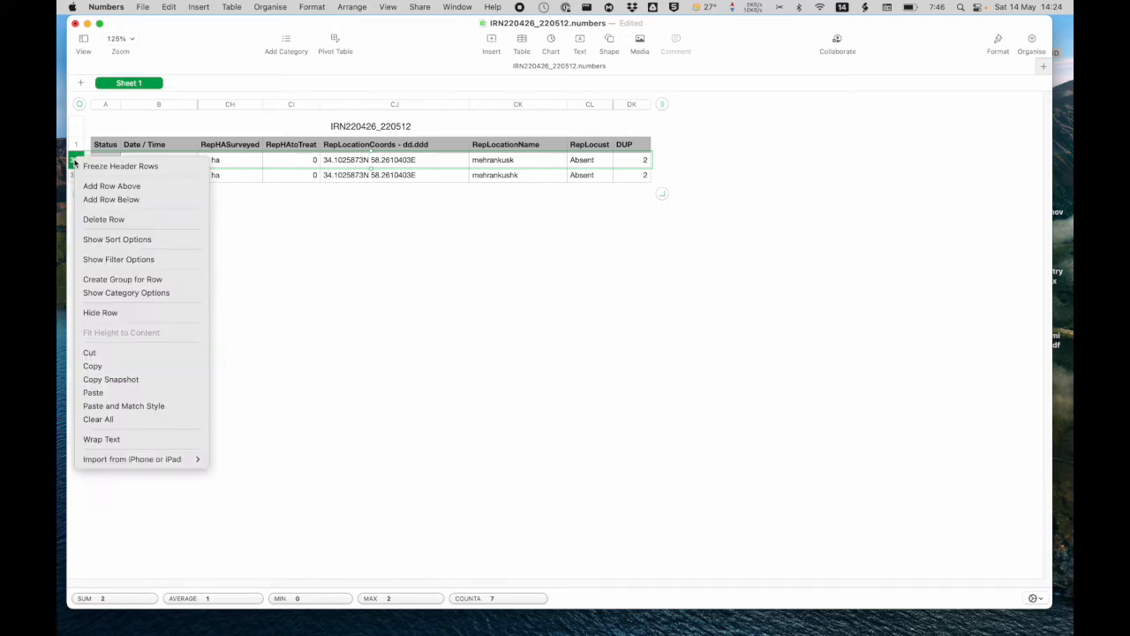
{"action": "left_click", "coordinate": [97, 220]}
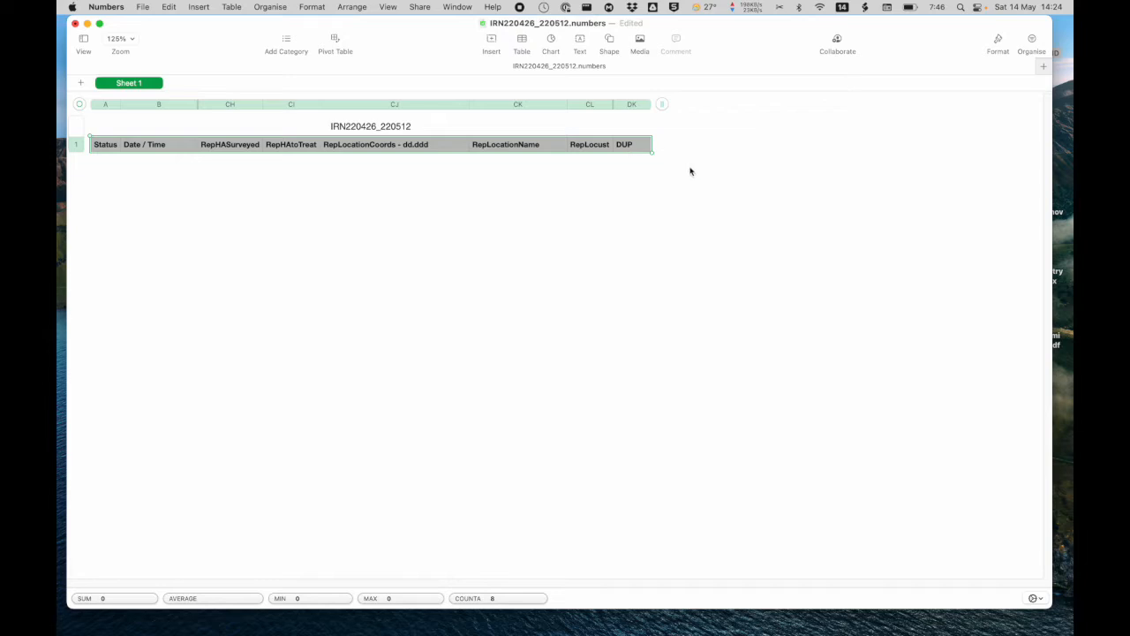
Remove the table filter that shows only rows with DUP greater than 1
{"action": "left_click", "coordinate": [1033, 42]}
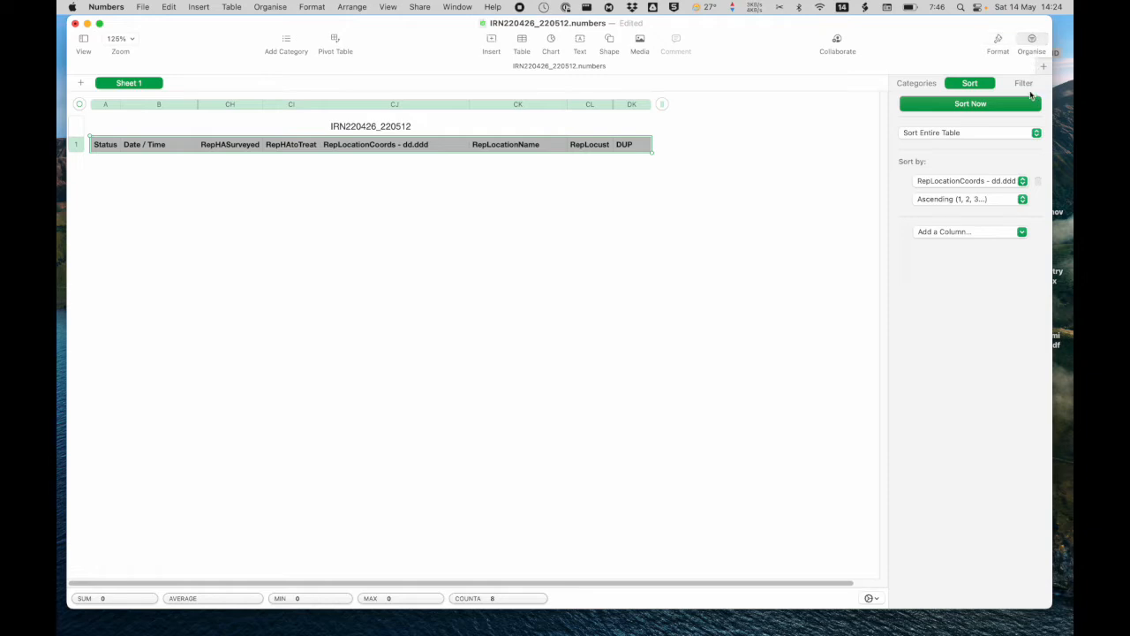
{"action": "left_click", "coordinate": [1027, 86]}
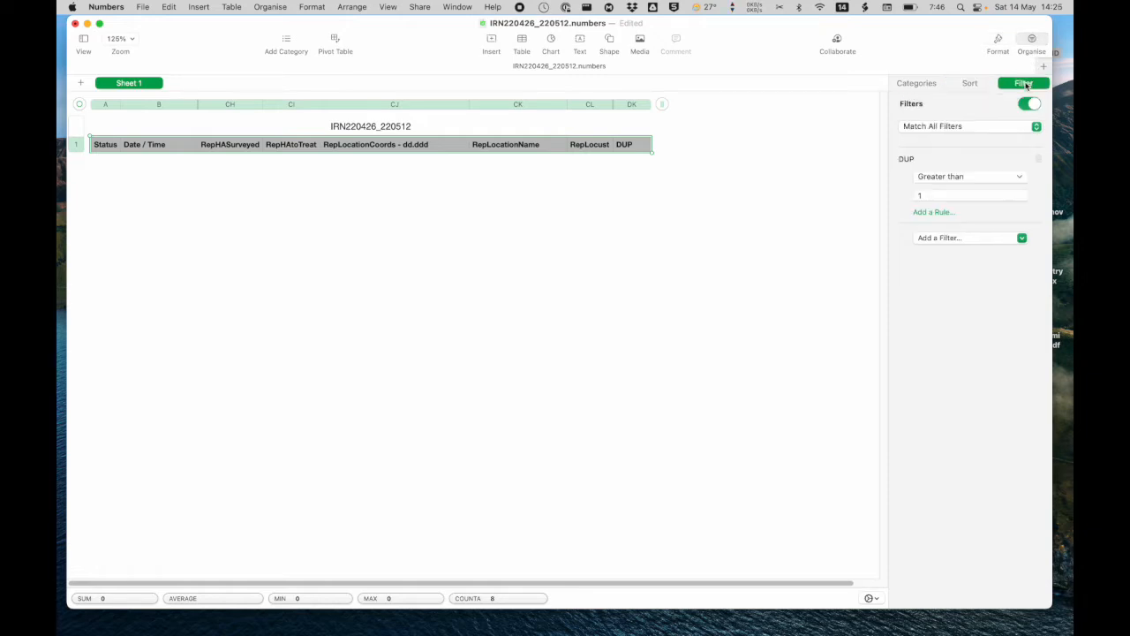
{"action": "left_click", "coordinate": [1040, 160]}
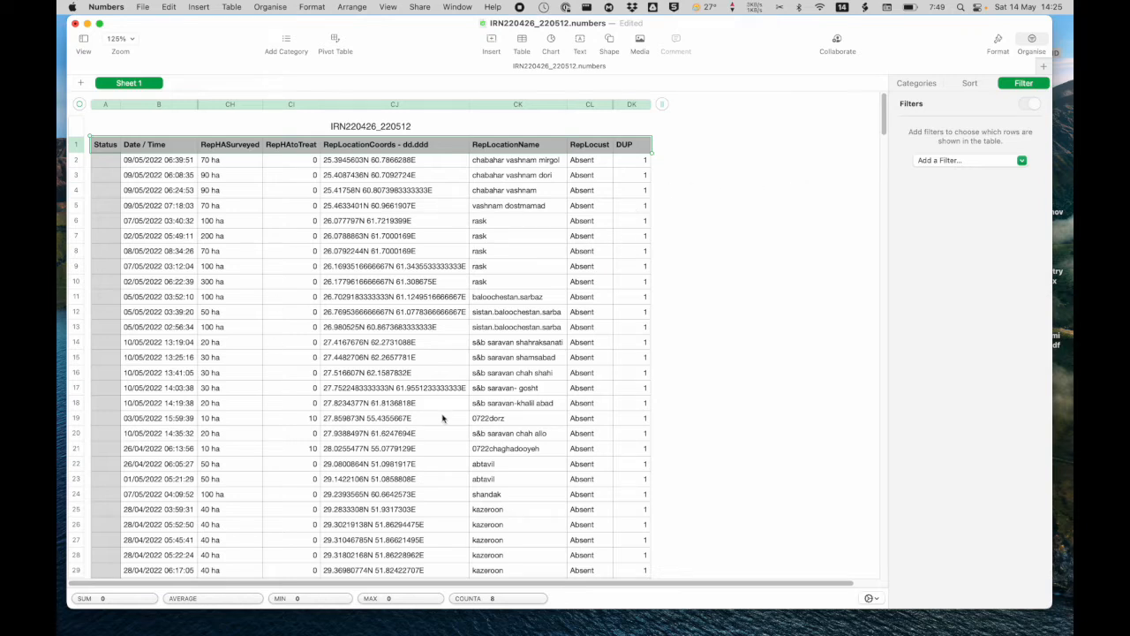
Delete the DUP helper column from the IRN220426_220512 table
{"action": "left_click", "coordinate": [245, 133]}
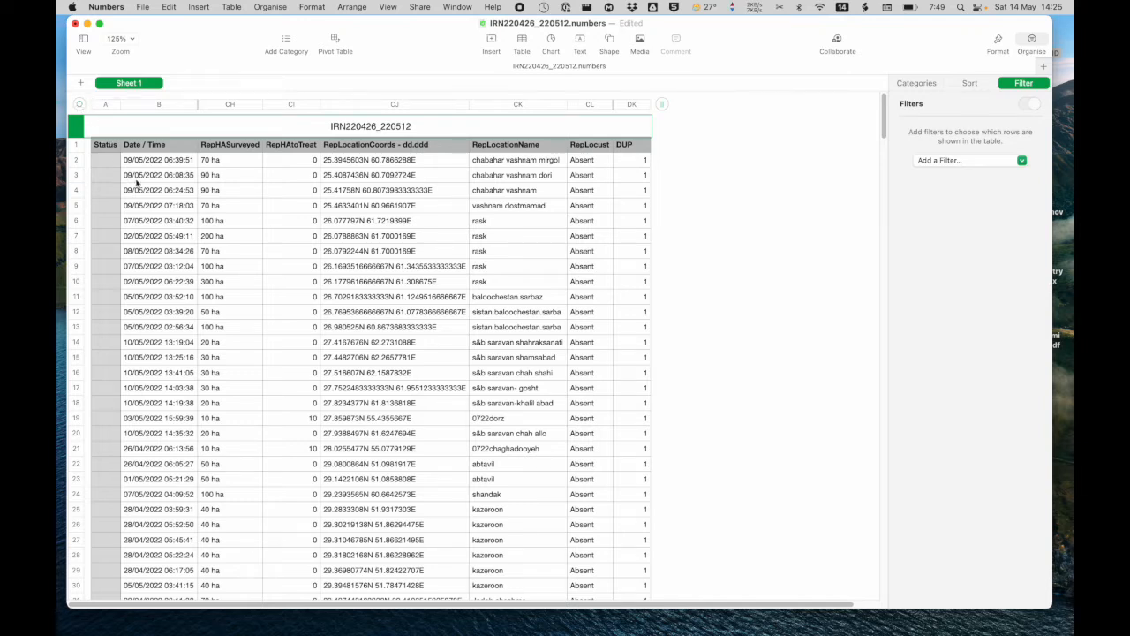
{"action": "left_click", "coordinate": [630, 104]}
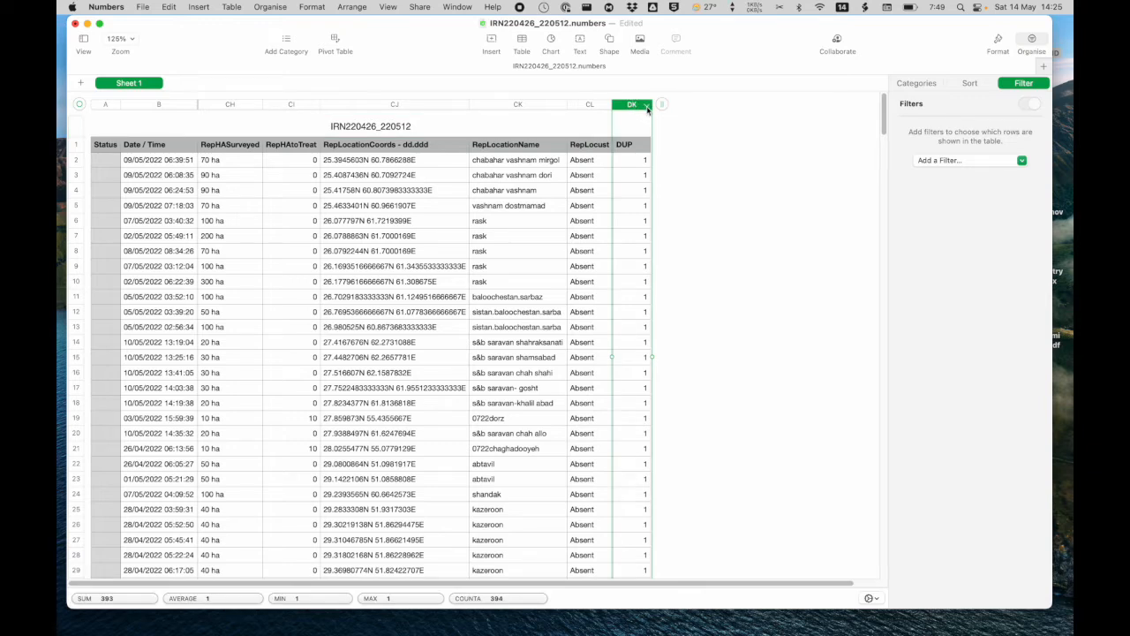
{"action": "left_click", "coordinate": [647, 105]}
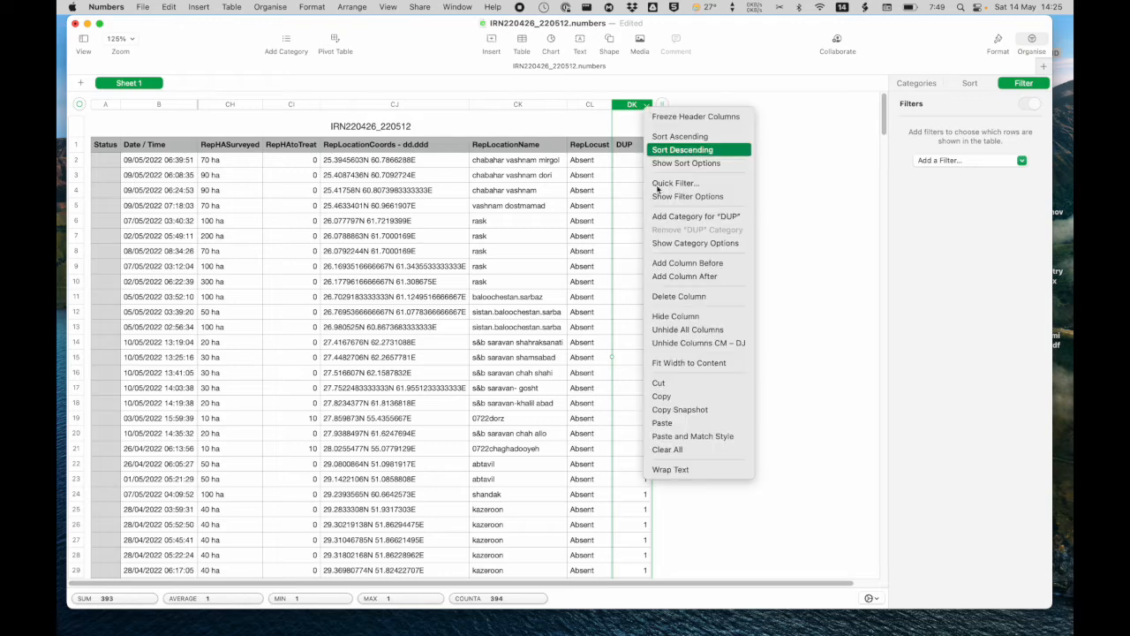
{"action": "left_click", "coordinate": [674, 297]}
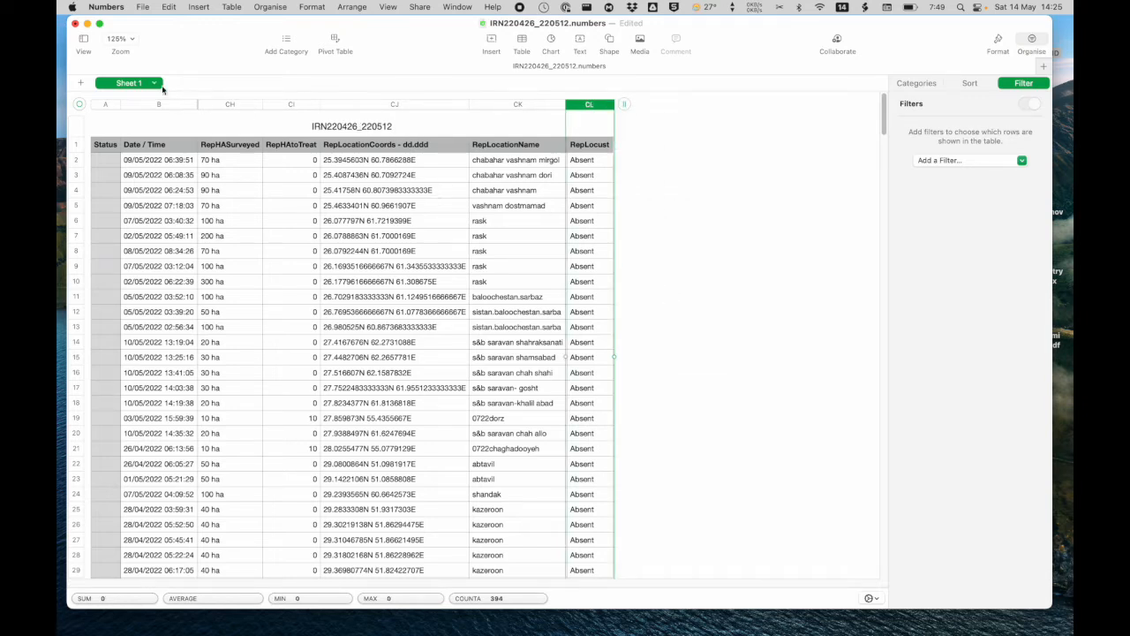
Unhide all columns of the table and clear the resulting column selection
{"action": "left_click", "coordinate": [80, 105]}
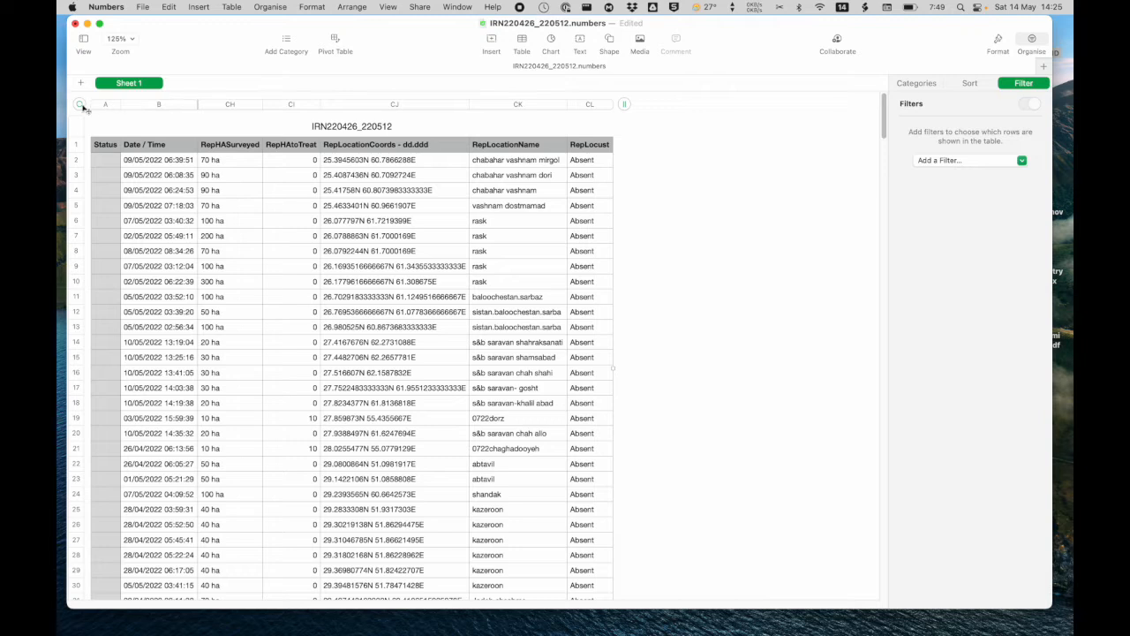
{"action": "right_click", "coordinate": [83, 107]}
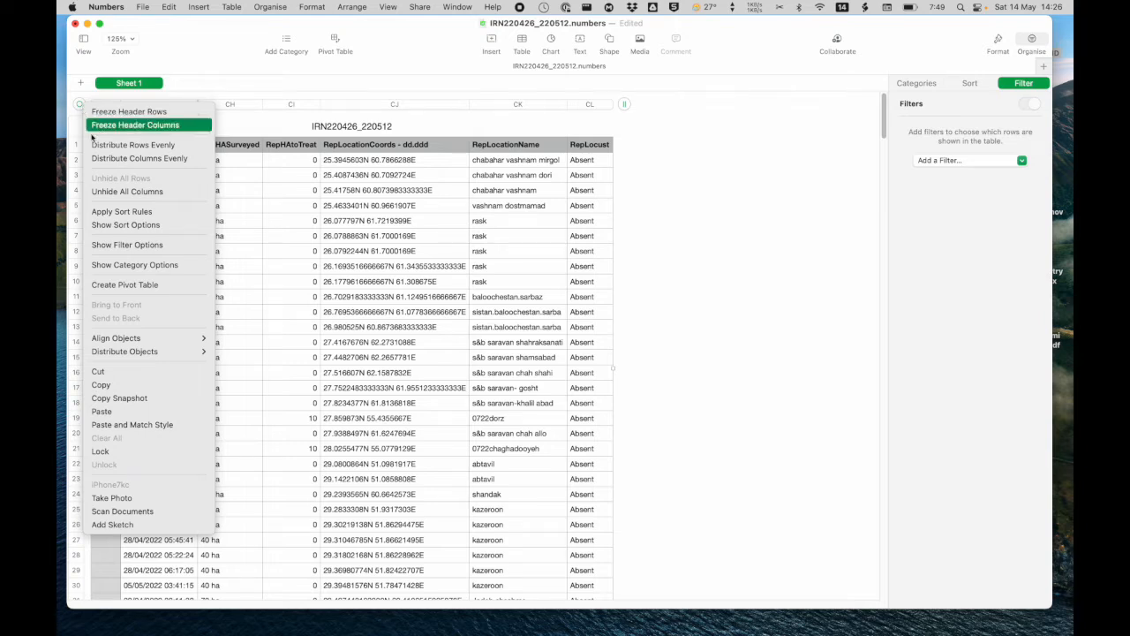
{"action": "left_click", "coordinate": [138, 193]}
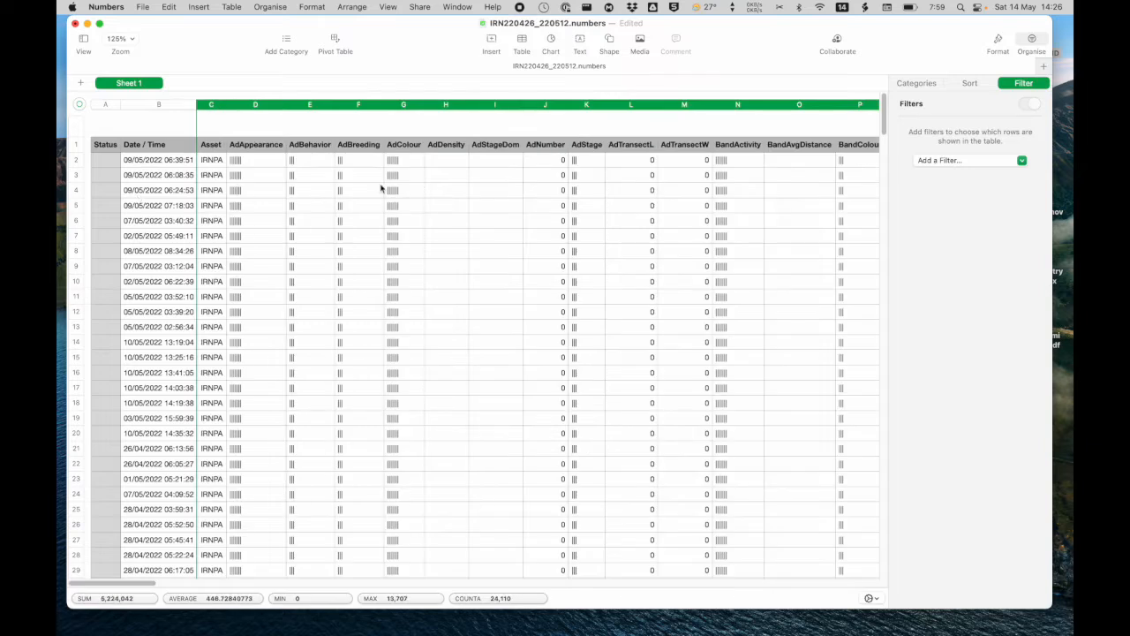
{"action": "left_click", "coordinate": [506, 225]}
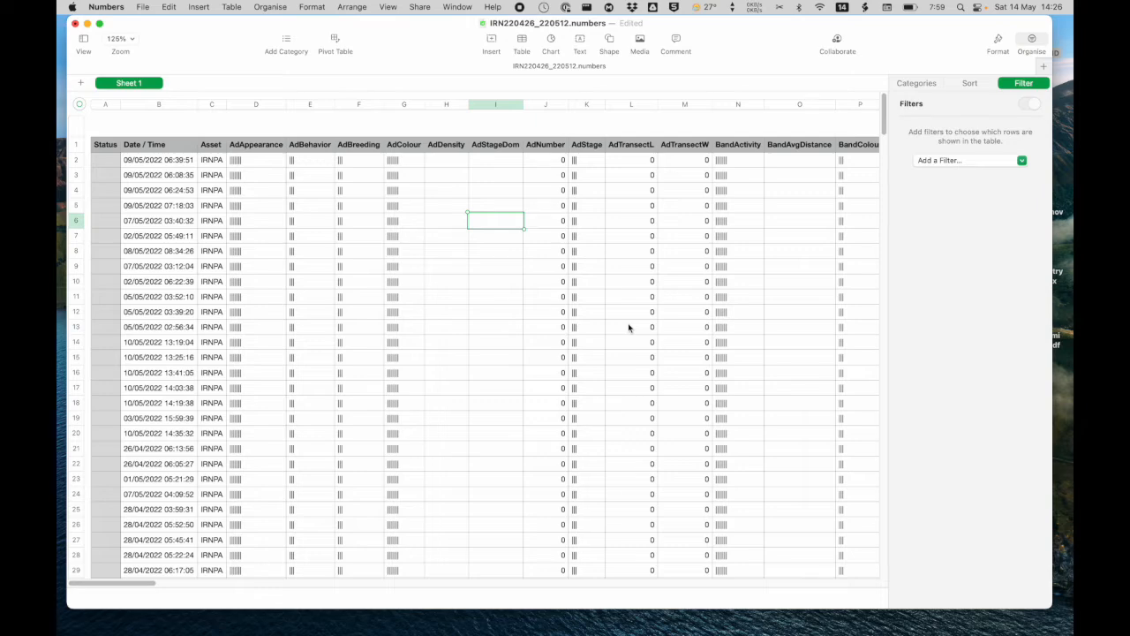
Go to the RepAreaCoordA column and select its first data cell, CC2
{"action": "scroll", "coordinate": [629, 328], "scroll_direction": "right", "scroll_amount": 10}
{"action": "scroll", "coordinate": [629, 328], "scroll_direction": "right", "scroll_amount": 12}
{"action": "scroll", "coordinate": [628, 327], "scroll_direction": "right", "scroll_amount": 10}
{"action": "scroll", "coordinate": [629, 328], "scroll_direction": "right", "scroll_amount": 12}
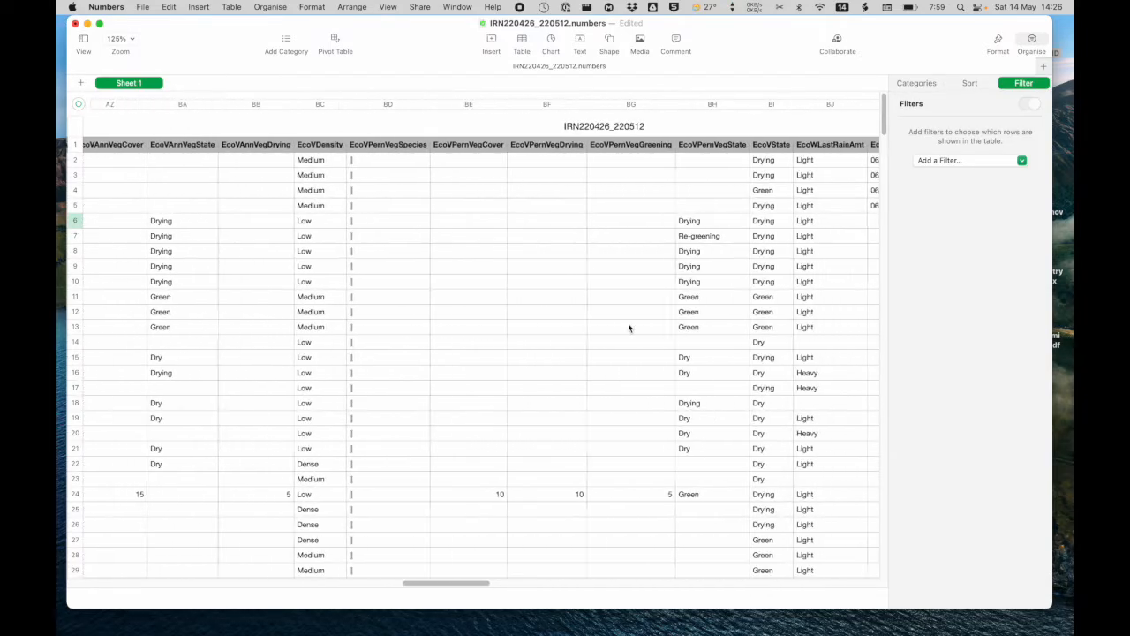
{"action": "scroll", "coordinate": [629, 327], "scroll_direction": "right", "scroll_amount": 8}
{"action": "scroll", "coordinate": [629, 328], "scroll_direction": "right", "scroll_amount": 10}
{"action": "scroll", "coordinate": [629, 327], "scroll_direction": "right", "scroll_amount": 8}
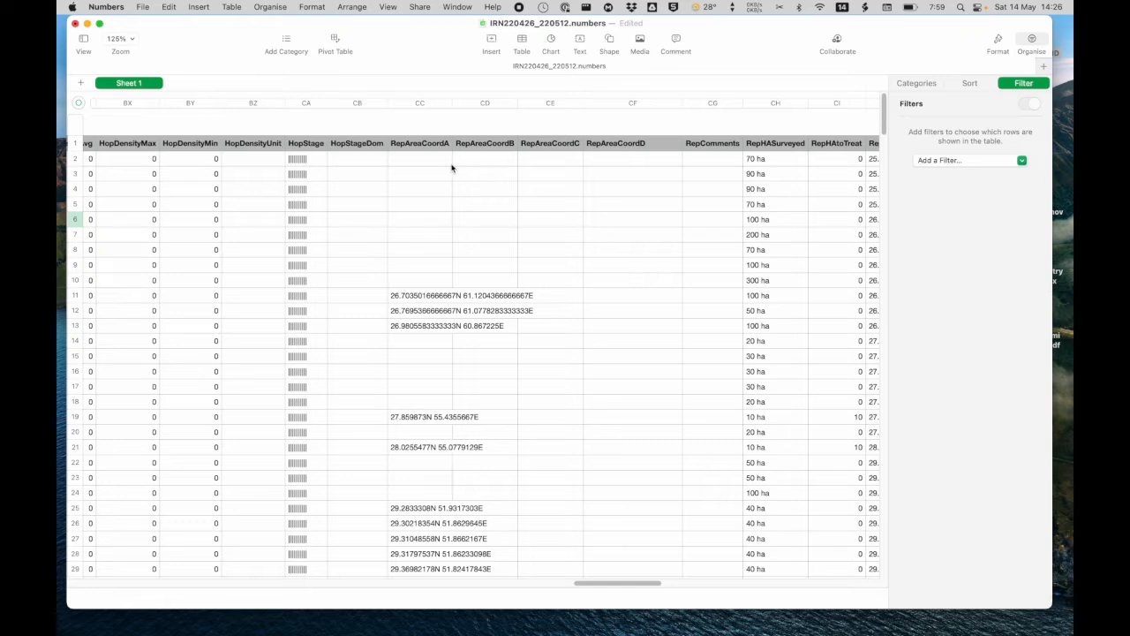
{"action": "left_click", "coordinate": [423, 163]}
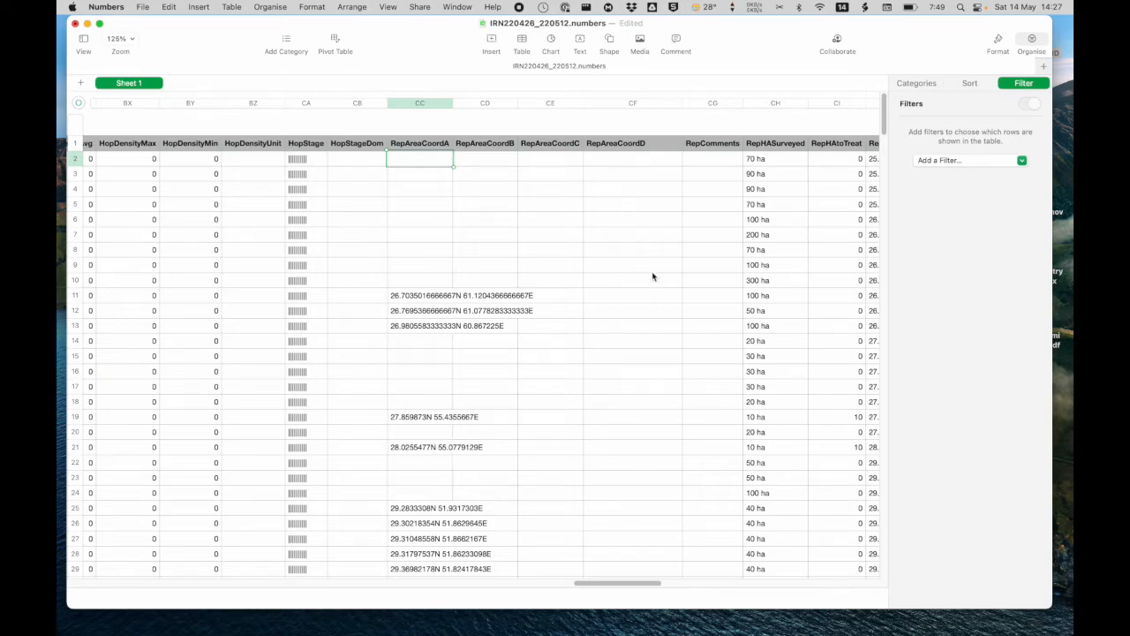
Clear the contents of the RepAreaCoordA to RepAreaCoordD columns from CC2 down to CF394
{"action": "scroll", "coordinate": [620, 510], "scroll_direction": "down", "scroll_amount": 10}
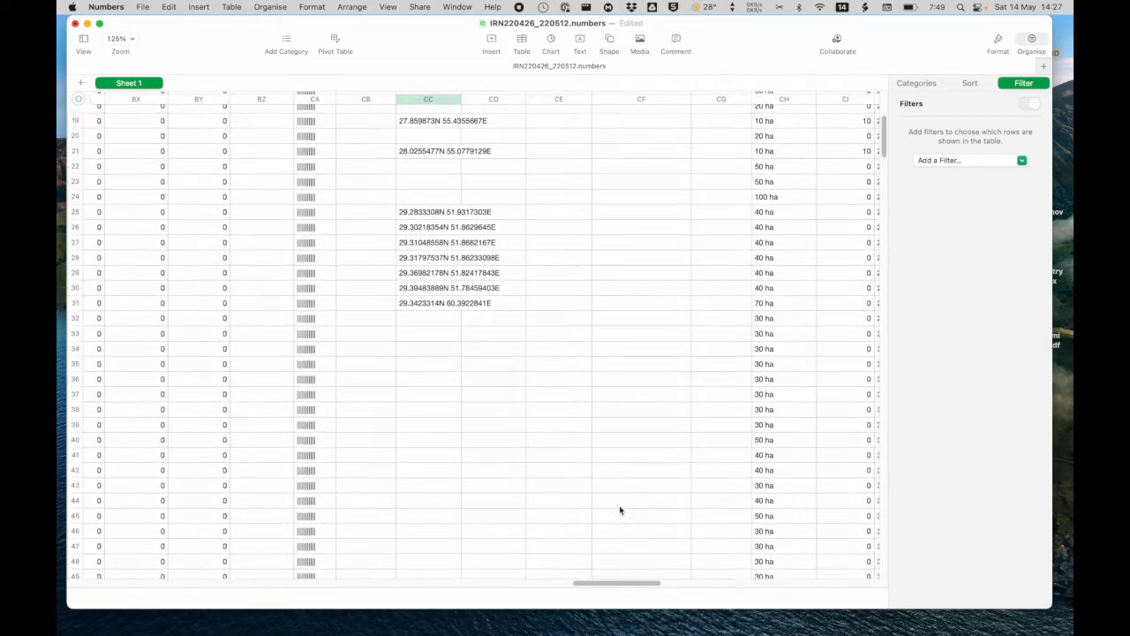
{"action": "scroll", "coordinate": [620, 509], "scroll_direction": "down", "scroll_amount": 12}
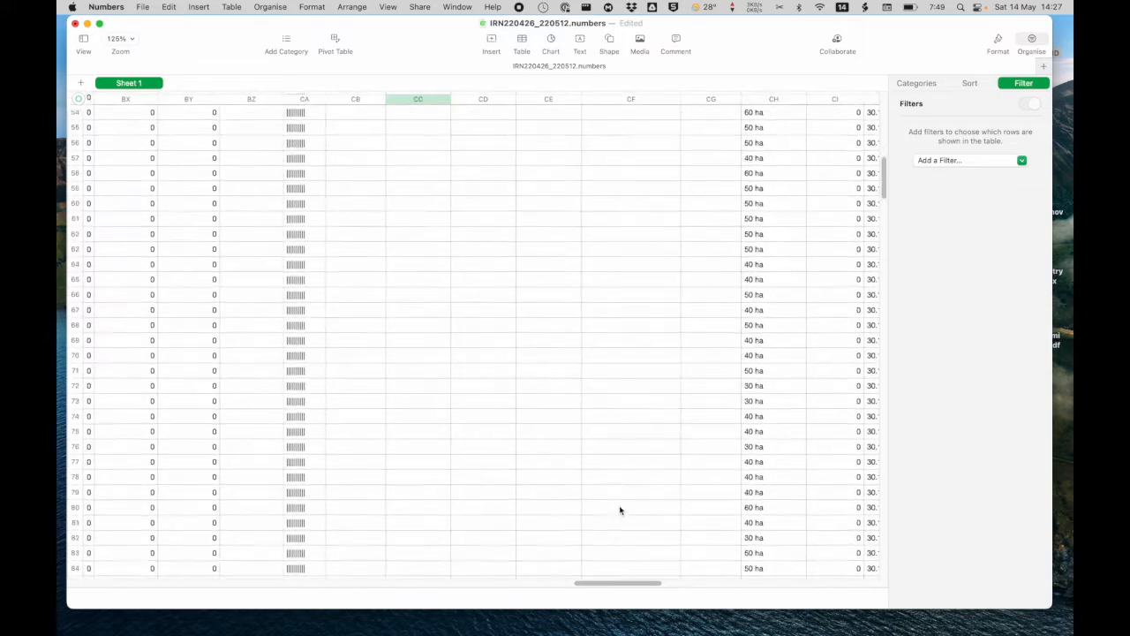
{"action": "scroll", "coordinate": [620, 510], "scroll_direction": "down", "scroll_amount": 14}
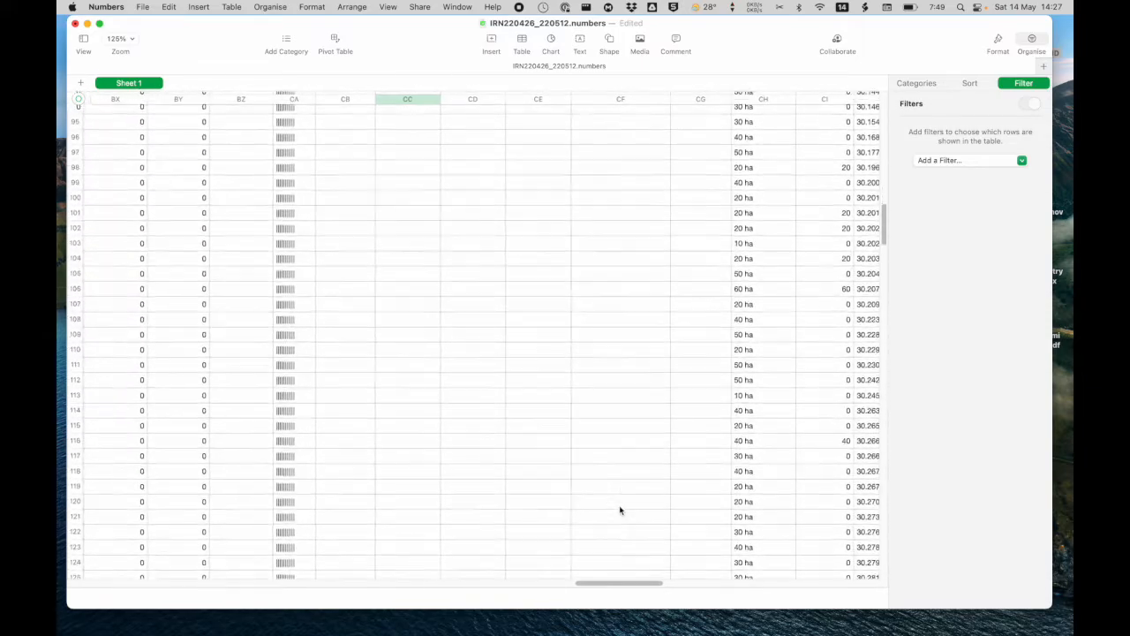
{"action": "scroll", "coordinate": [620, 510], "scroll_direction": "down", "scroll_amount": 12}
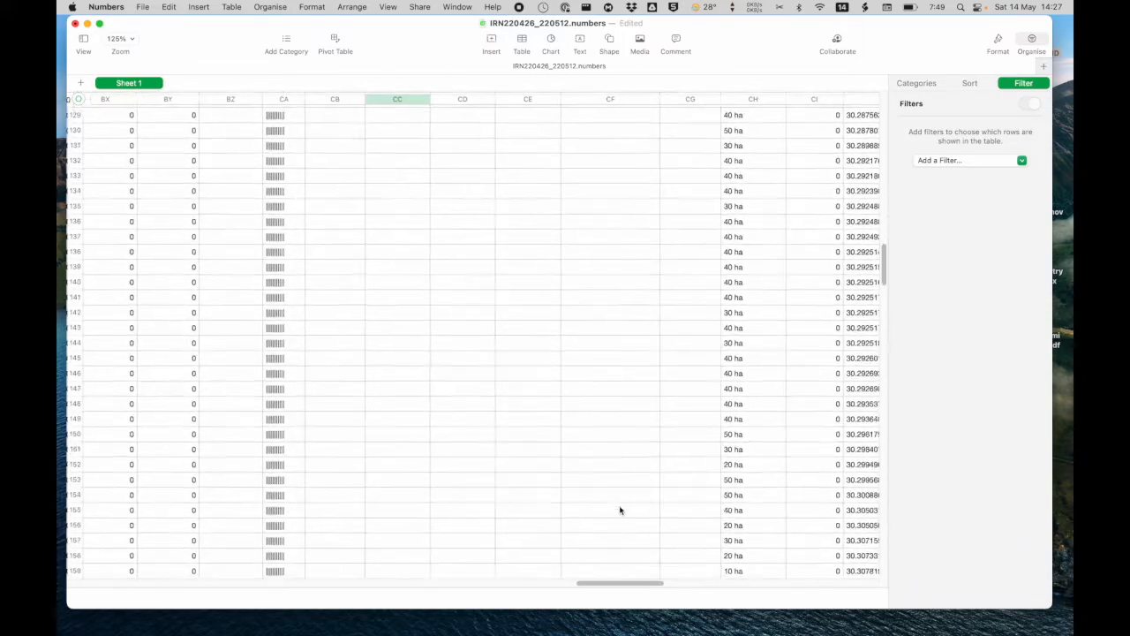
{"action": "scroll", "coordinate": [620, 510], "scroll_direction": "down", "scroll_amount": 9}
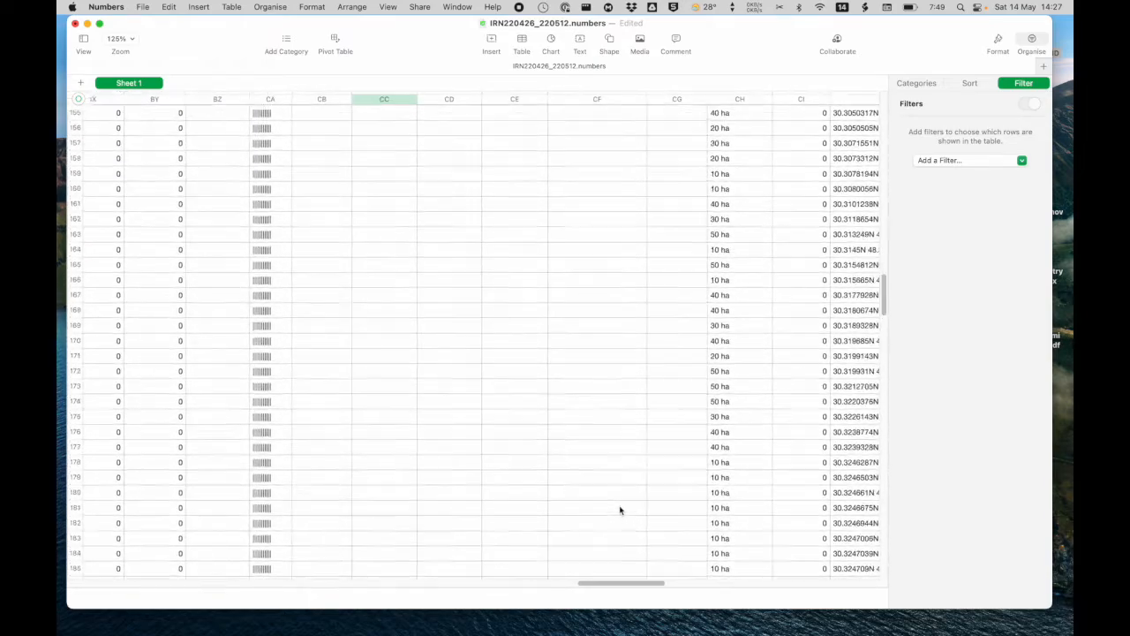
{"action": "scroll", "coordinate": [620, 509], "scroll_direction": "down", "scroll_amount": 10}
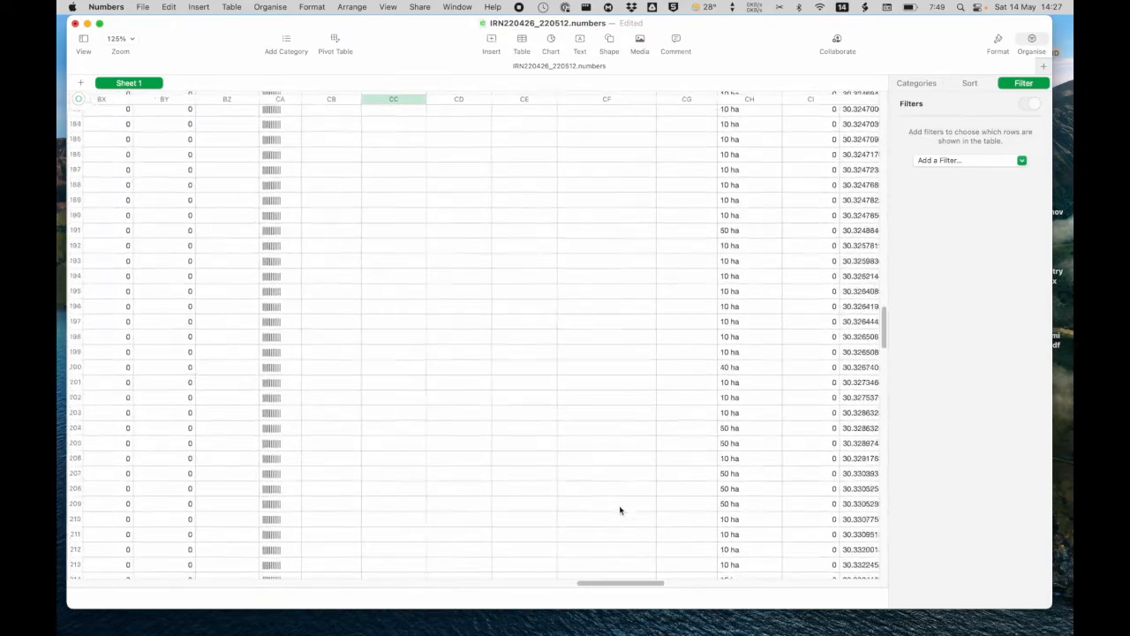
{"action": "scroll", "coordinate": [620, 509], "scroll_direction": "down", "scroll_amount": 20}
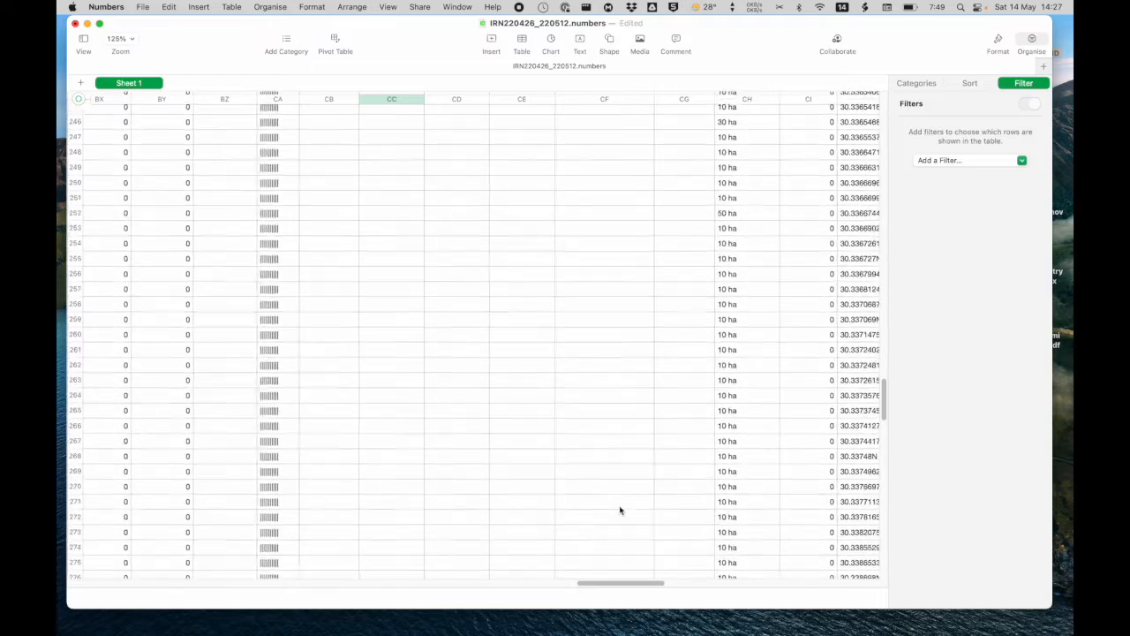
{"action": "scroll", "coordinate": [620, 510], "scroll_direction": "down", "scroll_amount": 13}
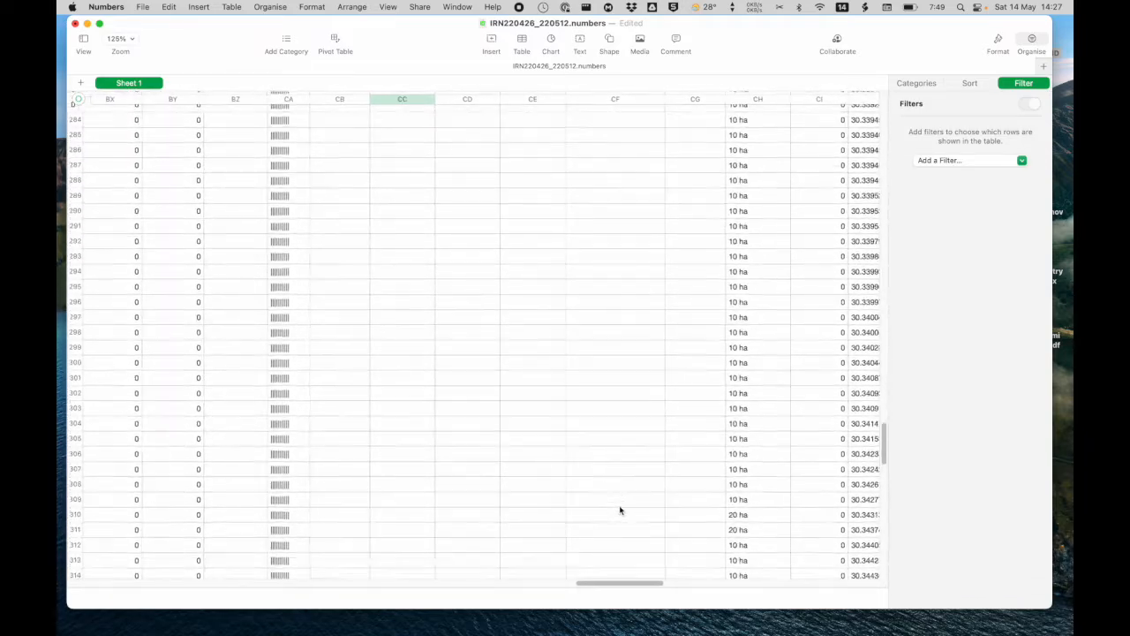
{"action": "scroll", "coordinate": [620, 509], "scroll_direction": "down", "scroll_amount": 15}
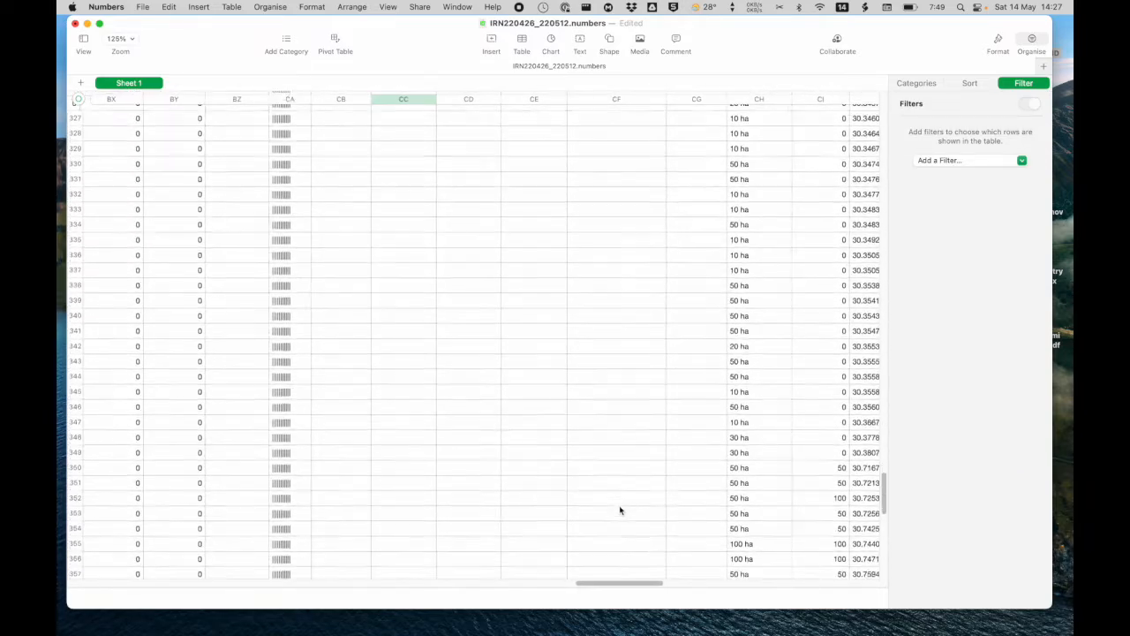
{"action": "scroll", "coordinate": [620, 509], "scroll_direction": "down", "scroll_amount": 9}
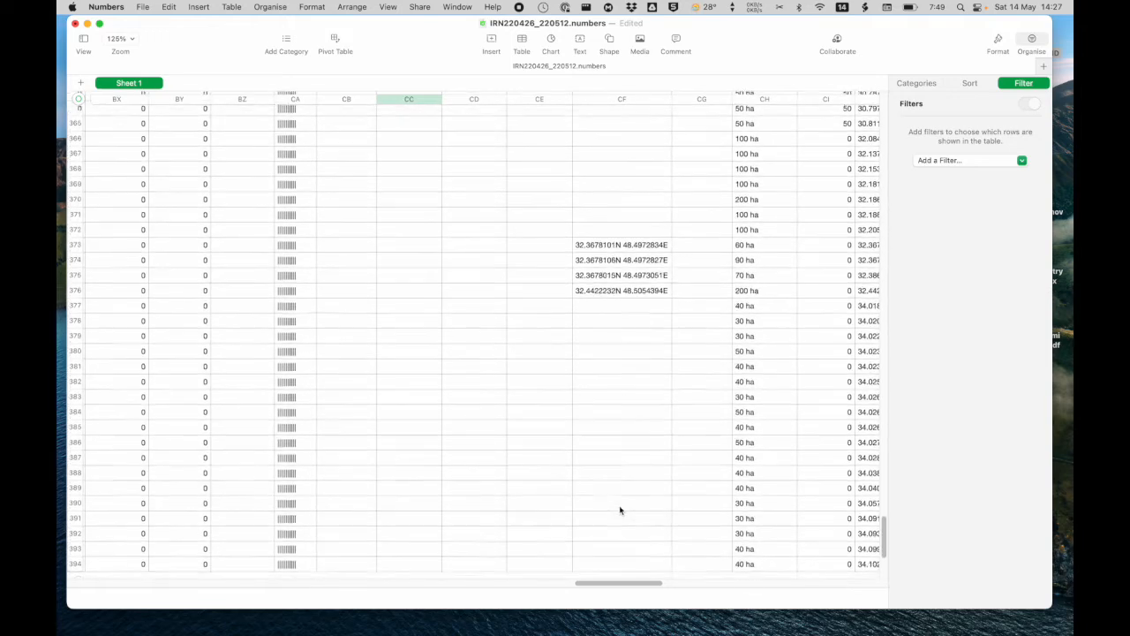
{"action": "scroll", "coordinate": [619, 509], "scroll_direction": "down", "scroll_amount": 3}
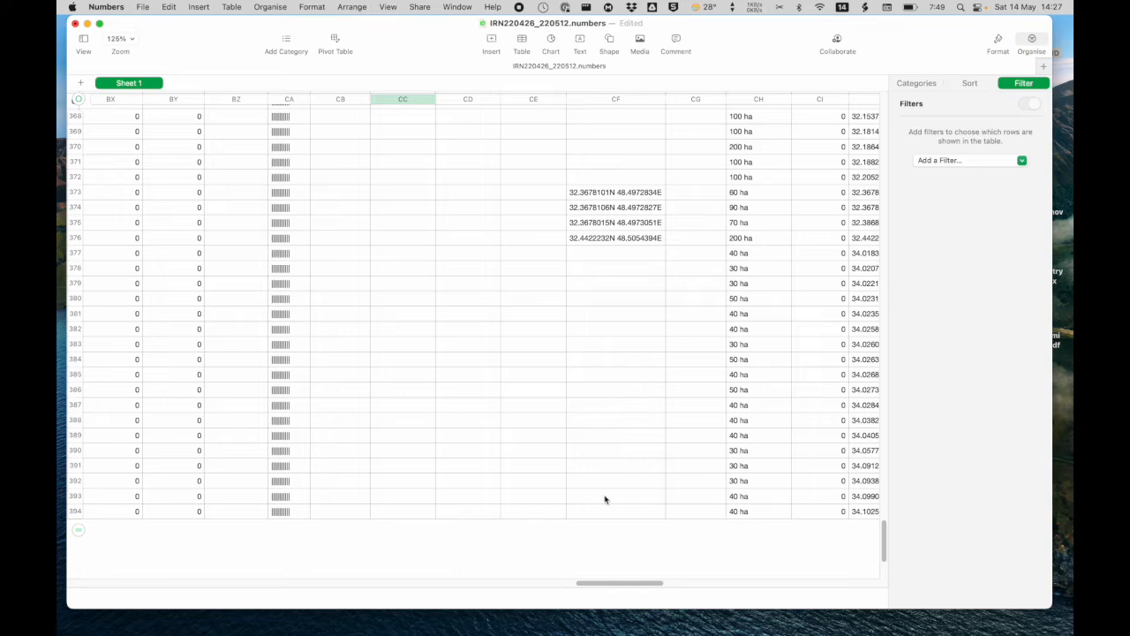
{"action": "left_click", "coordinate": [616, 511], "text": "shift"}
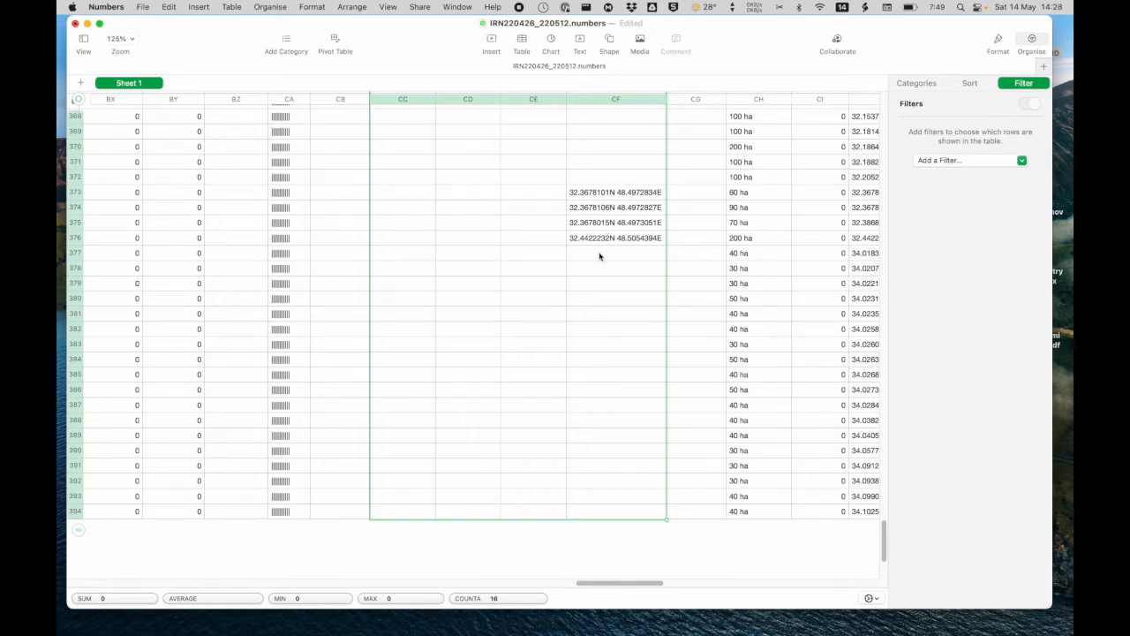
{"action": "key", "text": "Delete"}
Check the RepAreaCoord columns back up to the header row, and release the range selection by selecting cell CG5
{"action": "scroll", "coordinate": [600, 257], "scroll_direction": "up", "scroll_amount": 20}
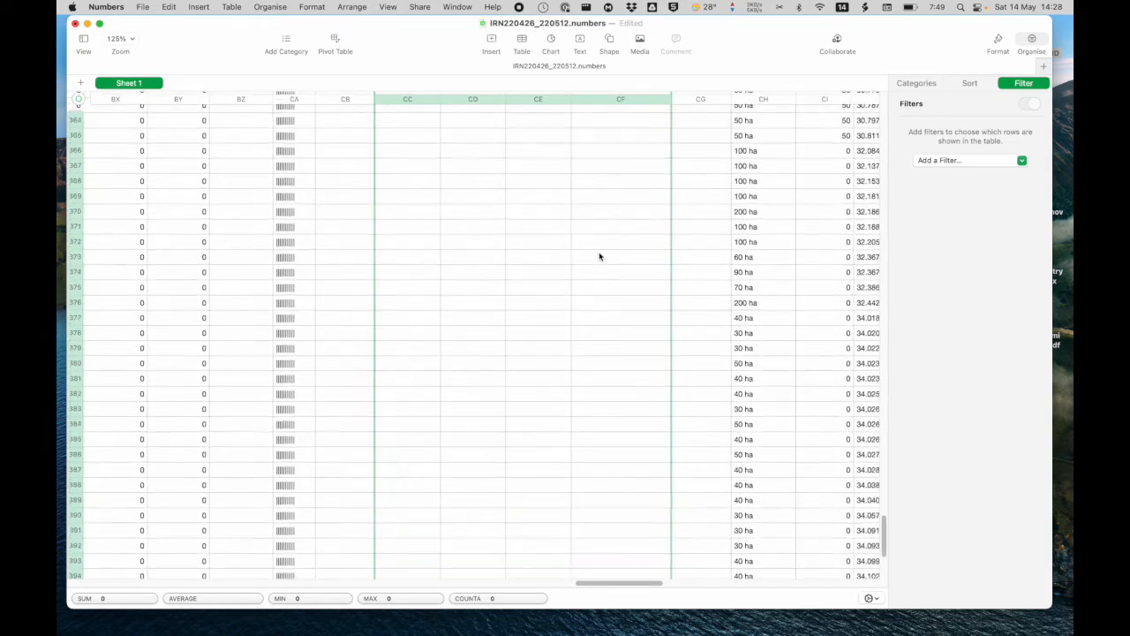
{"action": "scroll", "coordinate": [600, 256], "scroll_direction": "up", "scroll_amount": 20}
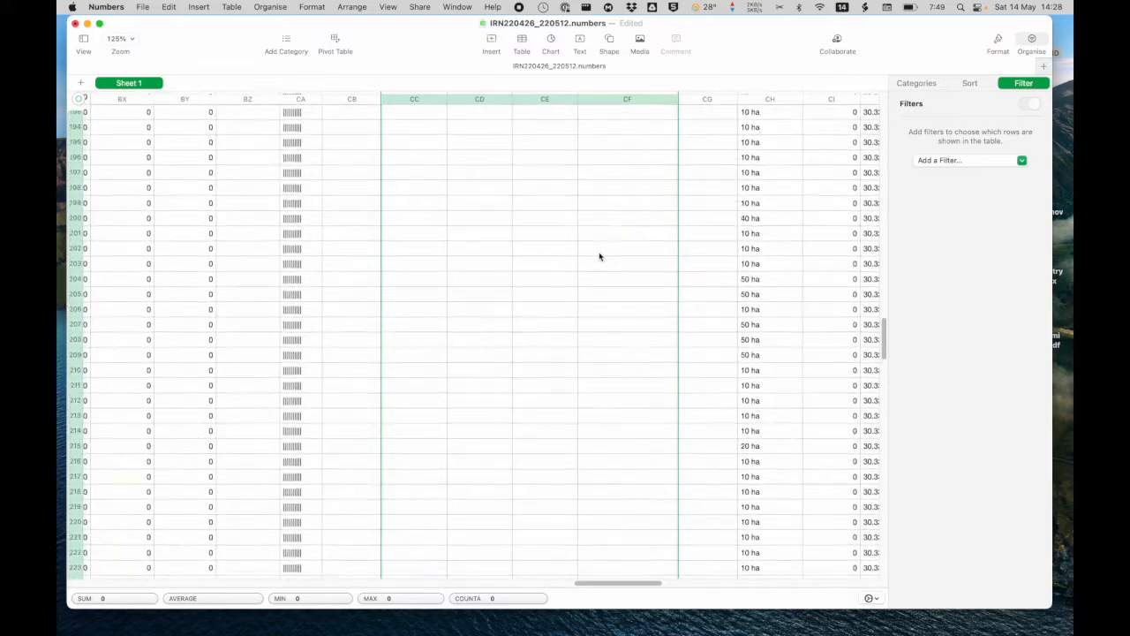
{"action": "scroll", "coordinate": [599, 256], "scroll_direction": "up", "scroll_amount": 5}
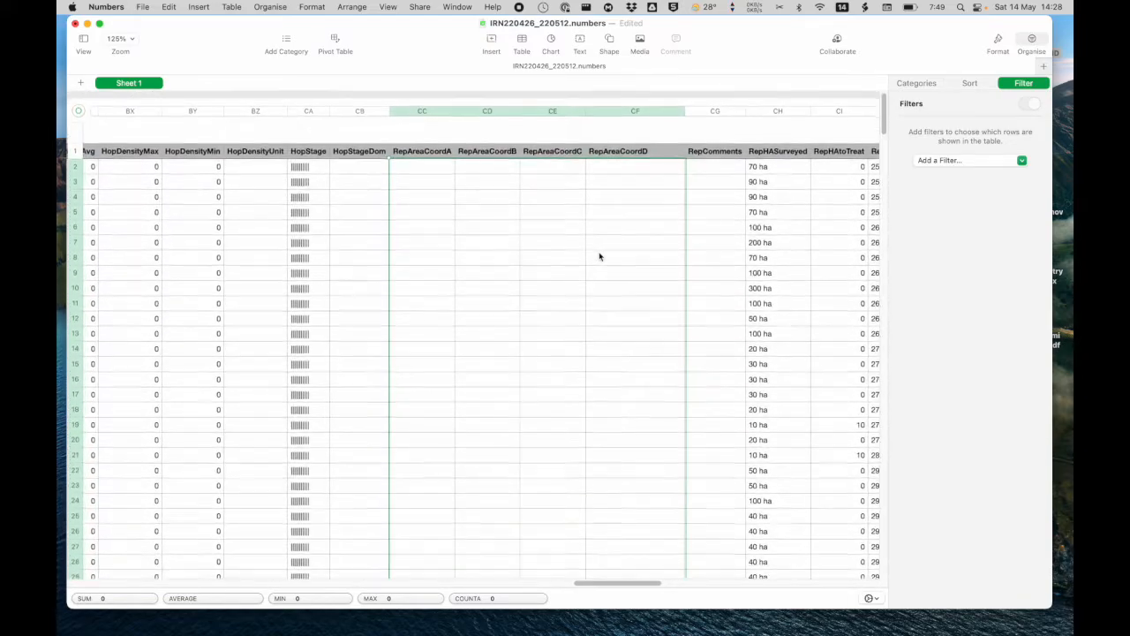
{"action": "left_click", "coordinate": [697, 204]}
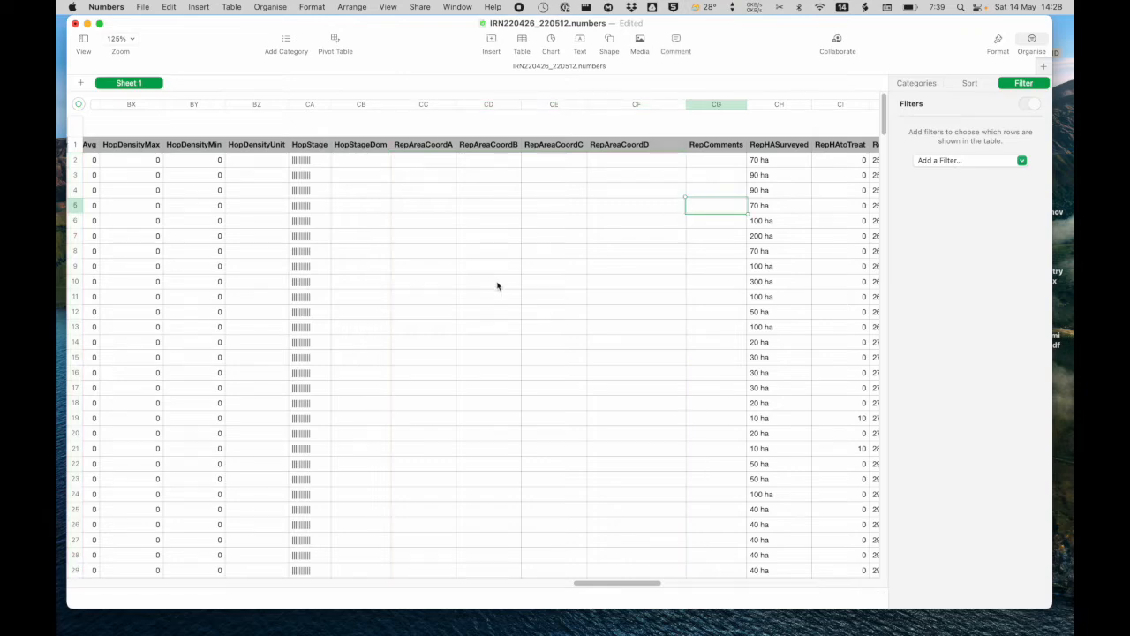
Find the RepLocationName column, select it, and look over the columns that precede it
{"action": "scroll", "coordinate": [497, 285], "scroll_direction": "left", "scroll_amount": 5}
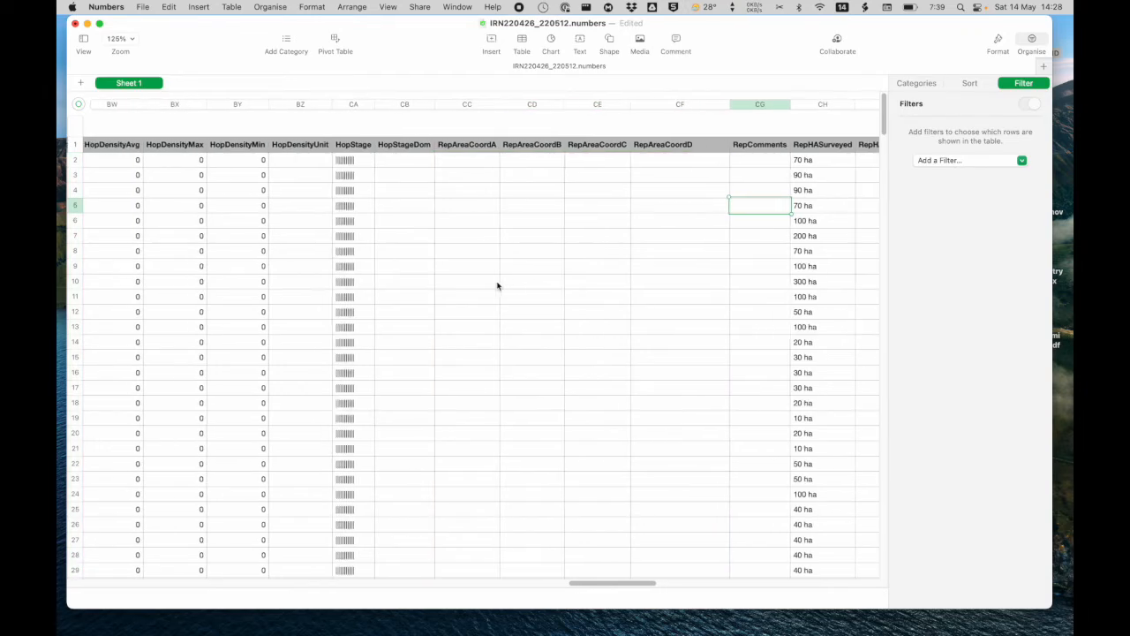
{"action": "scroll", "coordinate": [497, 286], "scroll_direction": "right", "scroll_amount": 12}
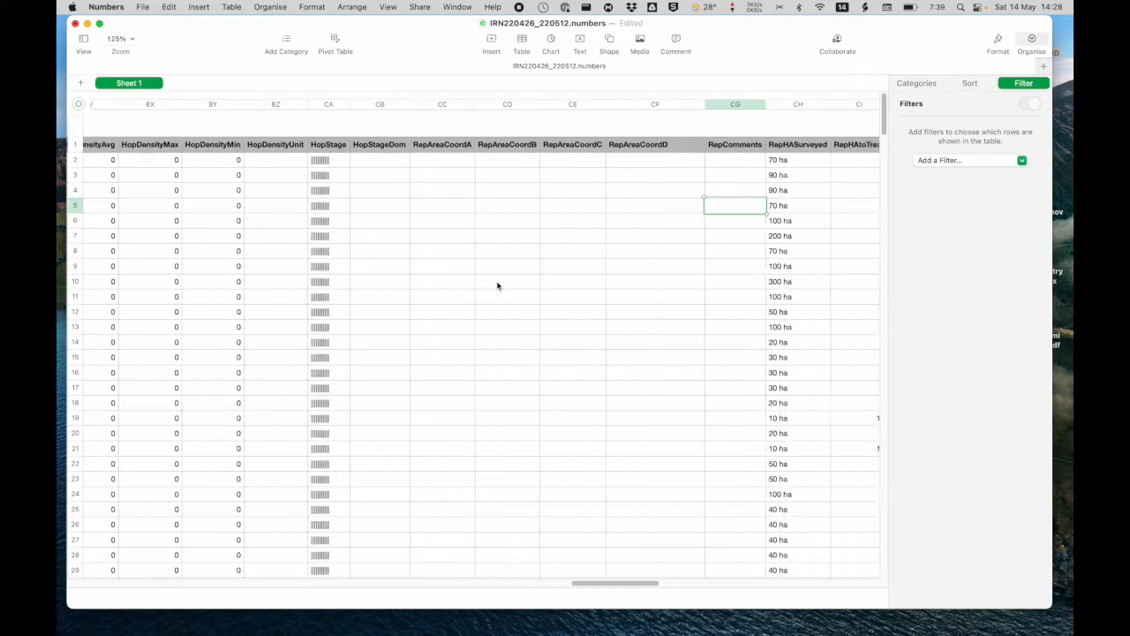
{"action": "scroll", "coordinate": [497, 286], "scroll_direction": "right", "scroll_amount": 9}
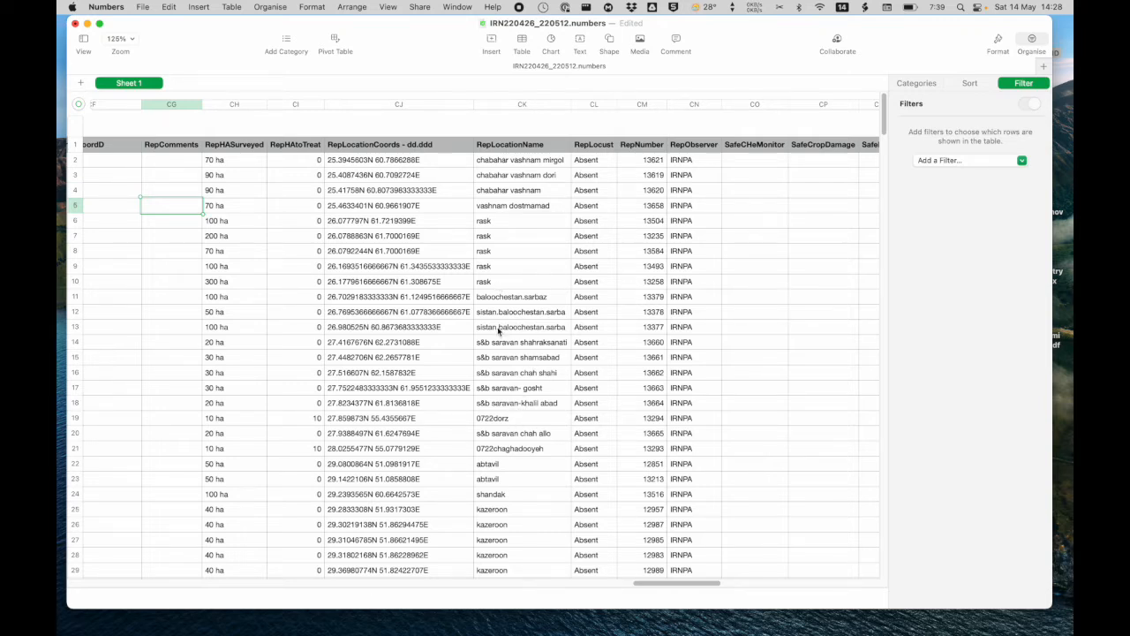
{"action": "left_click", "coordinate": [531, 105]}
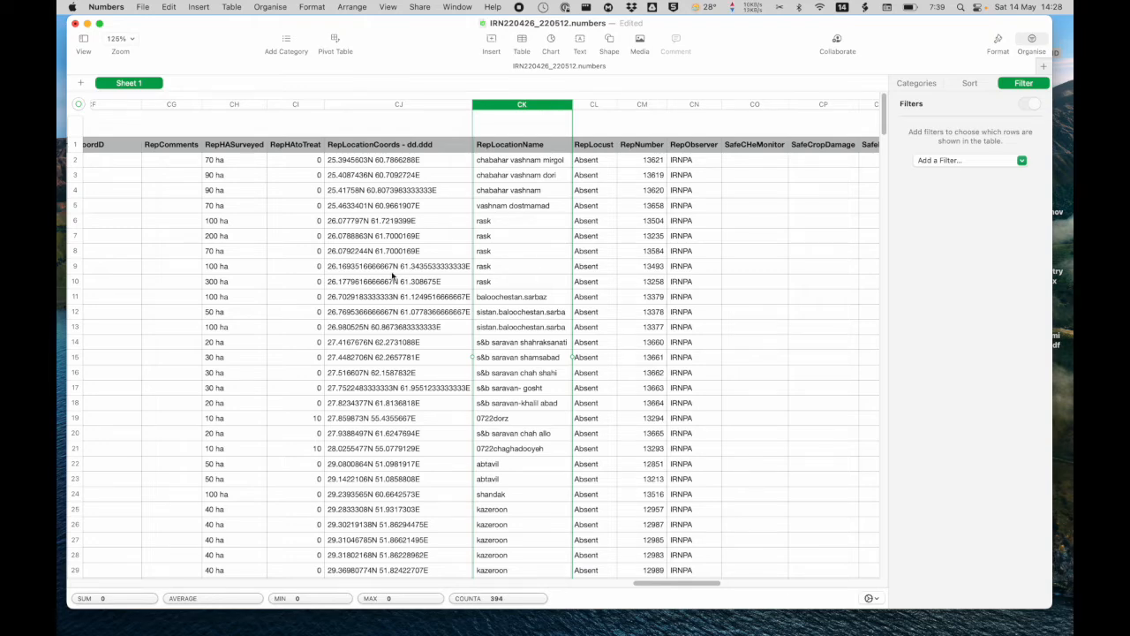
{"action": "scroll", "coordinate": [392, 277], "scroll_direction": "left", "scroll_amount": 20}
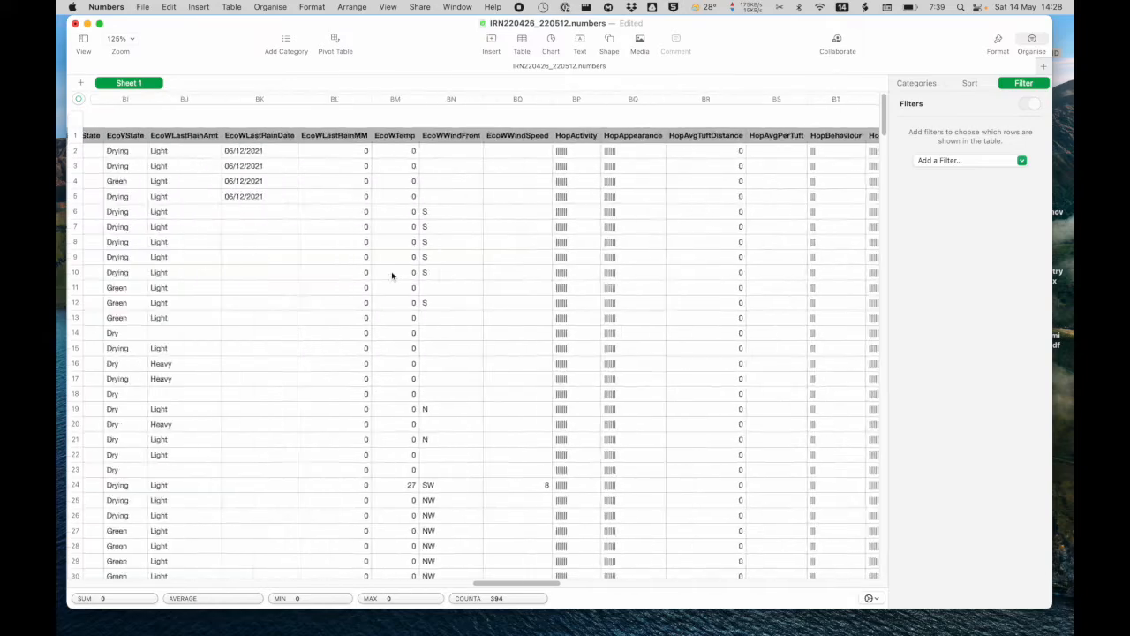
{"action": "scroll", "coordinate": [391, 277], "scroll_direction": "left", "scroll_amount": 5}
{"action": "scroll", "coordinate": [392, 276], "scroll_direction": "right", "scroll_amount": 20}
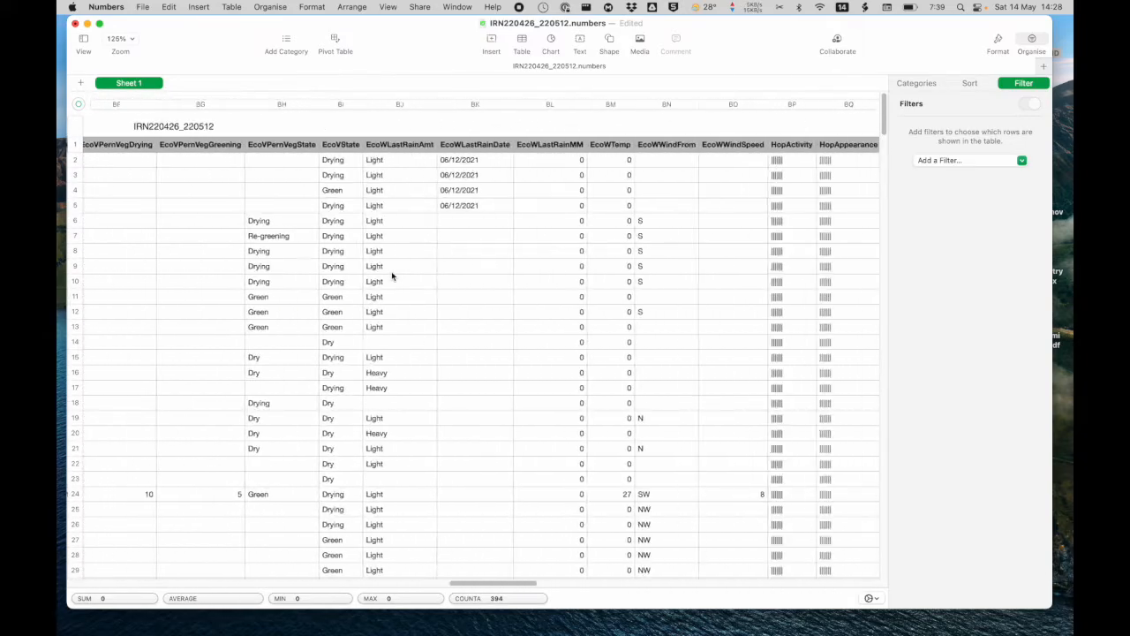
{"action": "scroll", "coordinate": [391, 277], "scroll_direction": "right", "scroll_amount": 20}
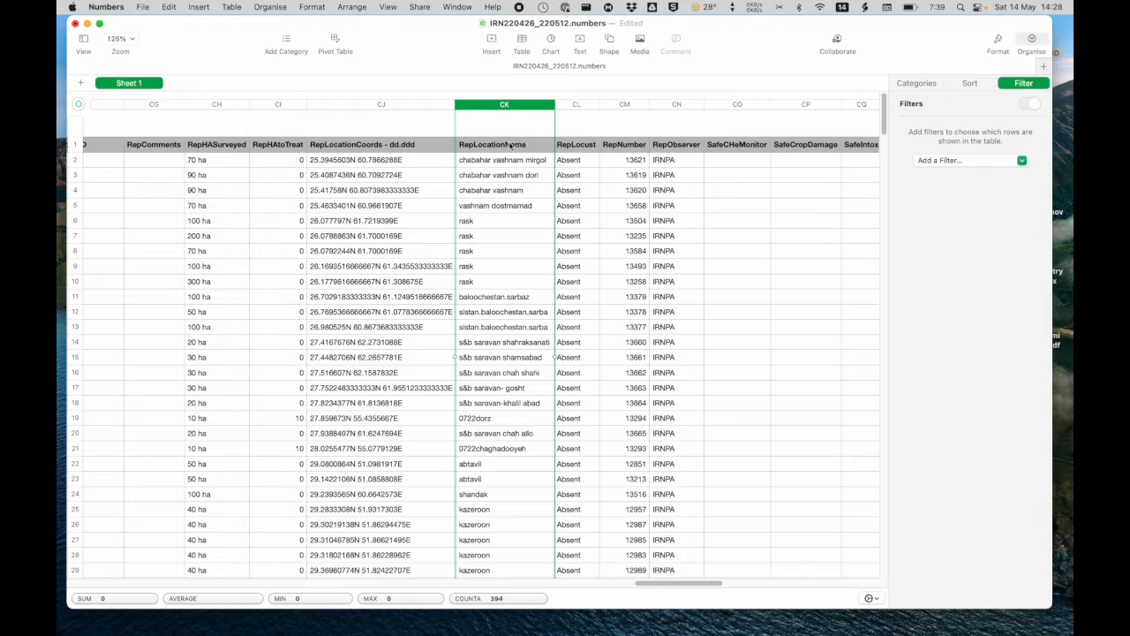
Hide all columns from Status (A) through RepLocationCoords - dd.ddd (CJ)
{"action": "left_click", "coordinate": [421, 105]}
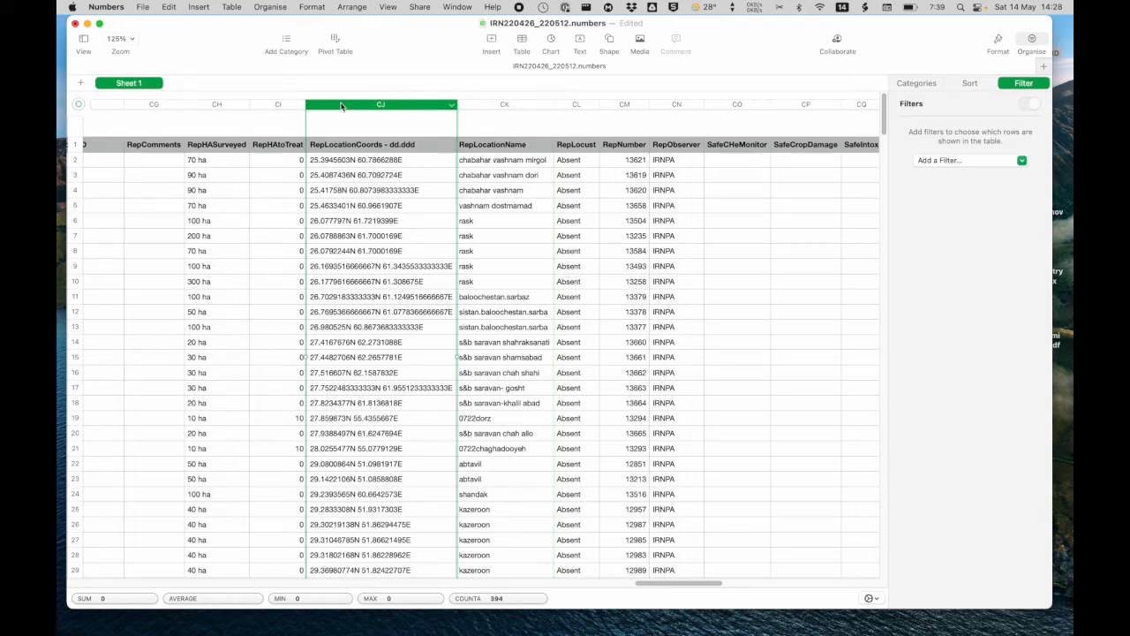
{"action": "scroll", "coordinate": [250, 107], "scroll_direction": "left", "scroll_amount": 15}
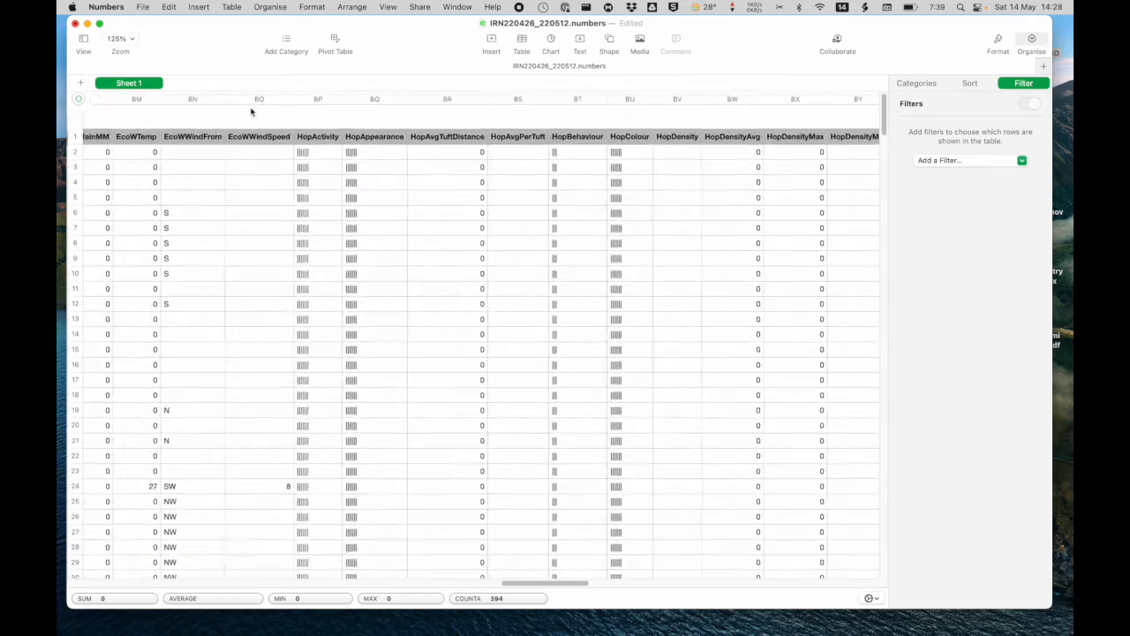
{"action": "scroll", "coordinate": [251, 110], "scroll_direction": "left", "scroll_amount": 20}
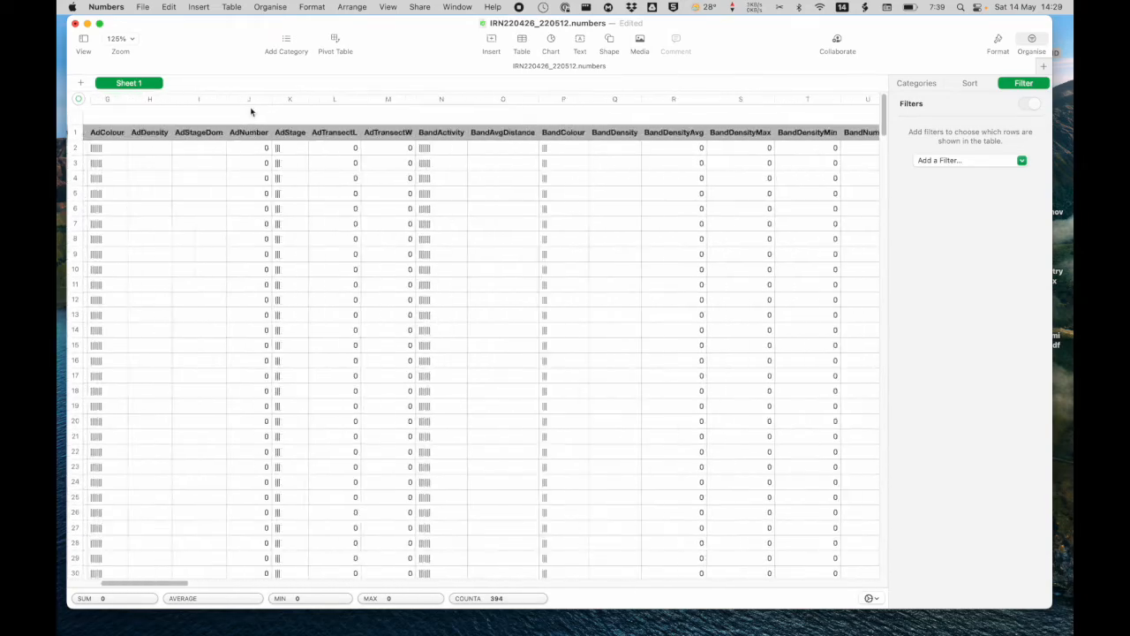
{"action": "scroll", "coordinate": [251, 110], "scroll_direction": "left", "scroll_amount": 3}
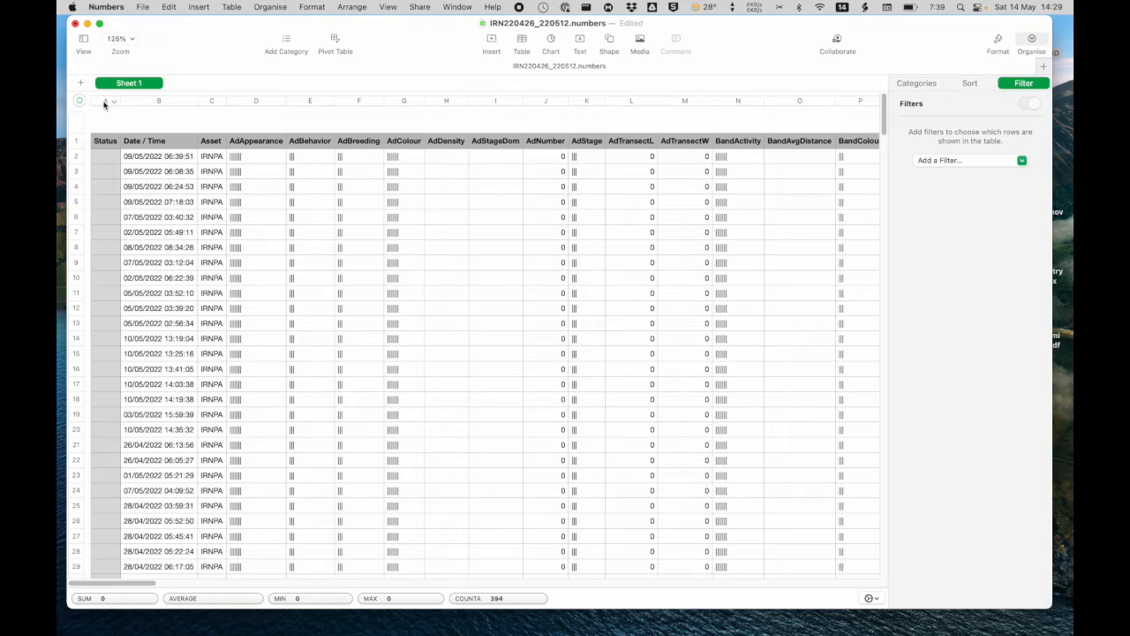
{"action": "left_click", "coordinate": [104, 103]}
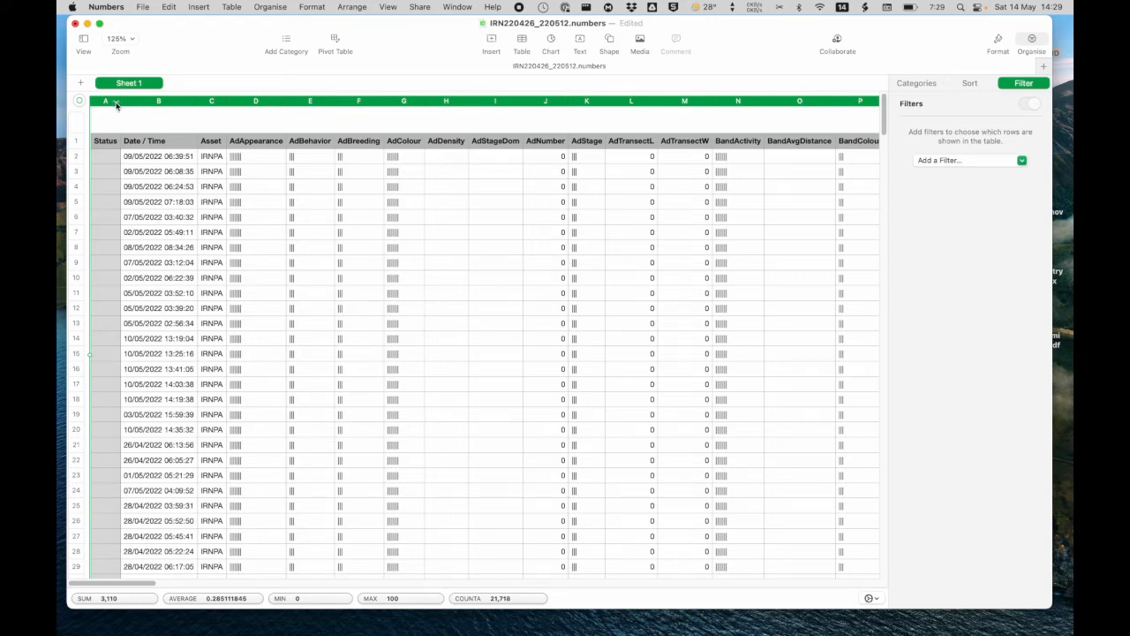
{"action": "left_click", "coordinate": [116, 103]}
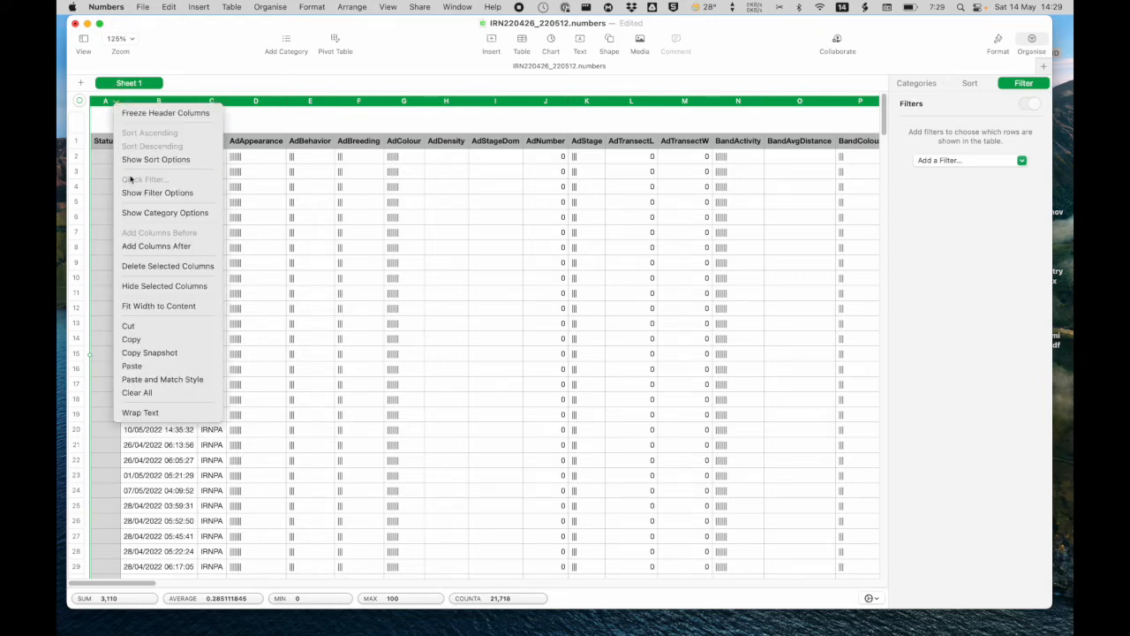
{"action": "left_click", "coordinate": [144, 287]}
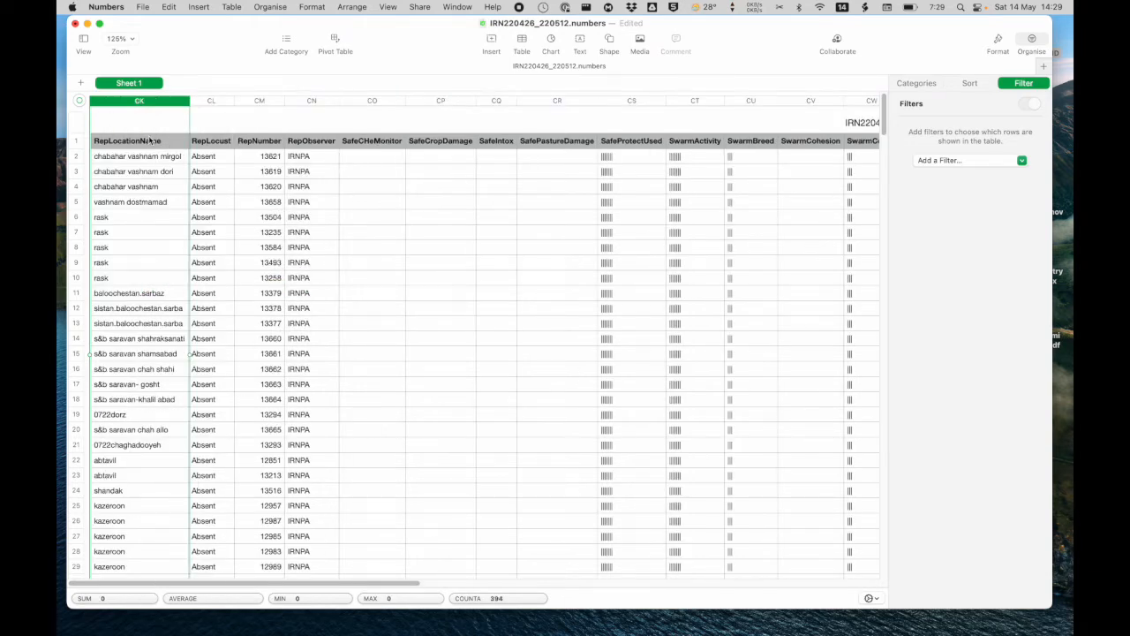
Hide all columns after RepLocationName, from RepLocust (CL) through the last column DJ
{"action": "left_click", "coordinate": [212, 103]}
{"action": "scroll", "coordinate": [609, 138], "scroll_direction": "right", "scroll_amount": 15}
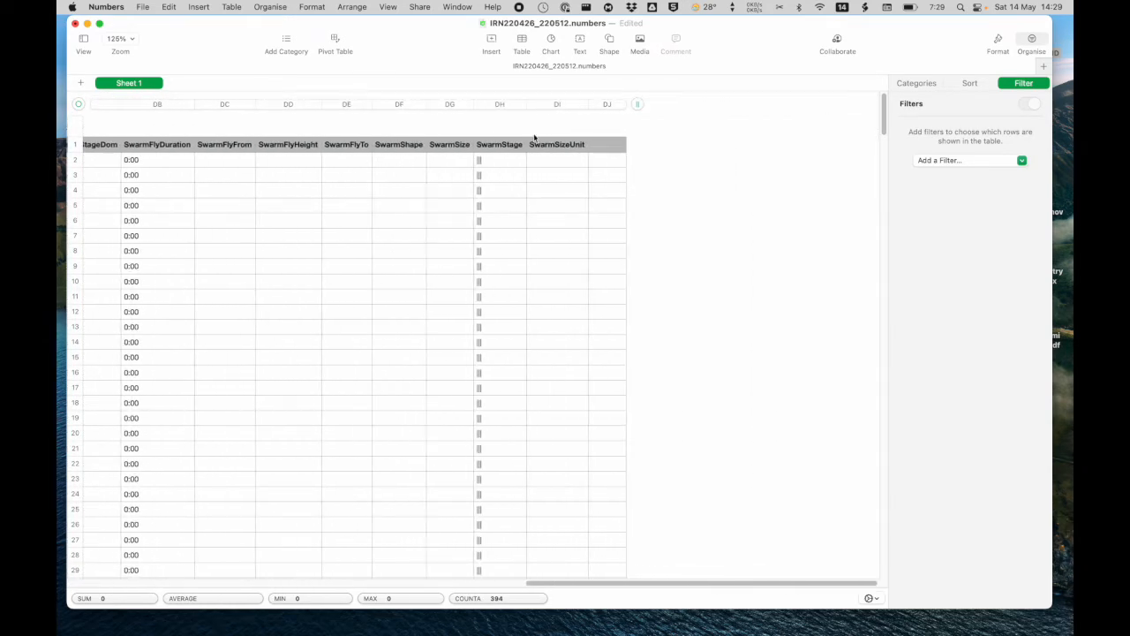
{"action": "scroll", "coordinate": [530, 145], "scroll_direction": "left", "scroll_amount": 15}
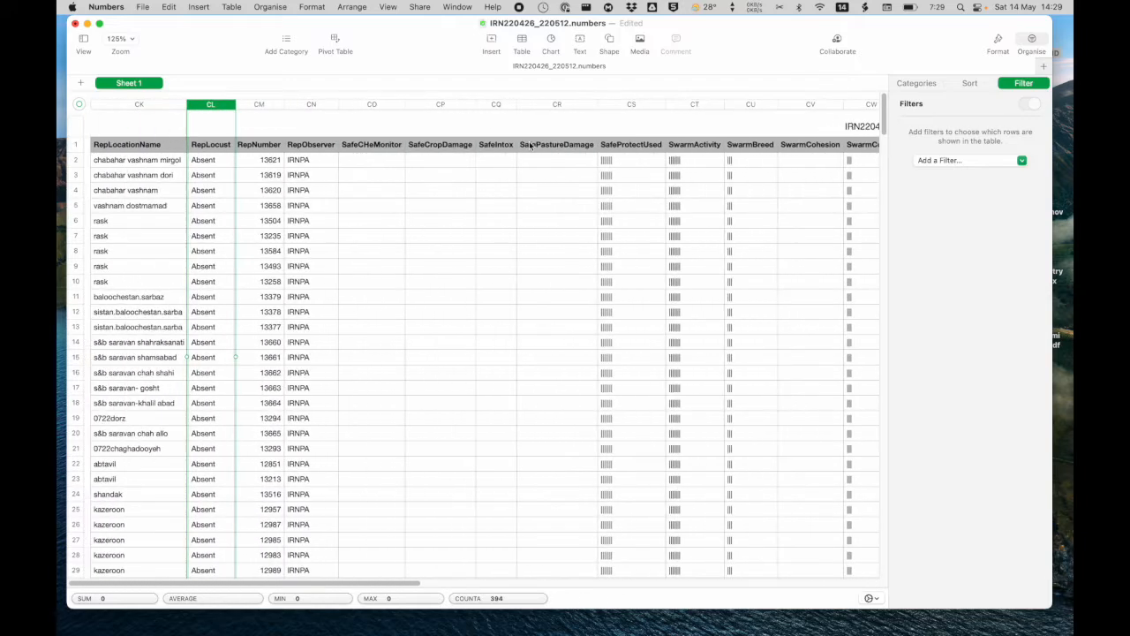
{"action": "left_click", "coordinate": [217, 106]}
{"action": "scroll", "coordinate": [569, 127], "scroll_direction": "right", "scroll_amount": 15}
{"action": "scroll", "coordinate": [570, 127], "scroll_direction": "right", "scroll_amount": 10}
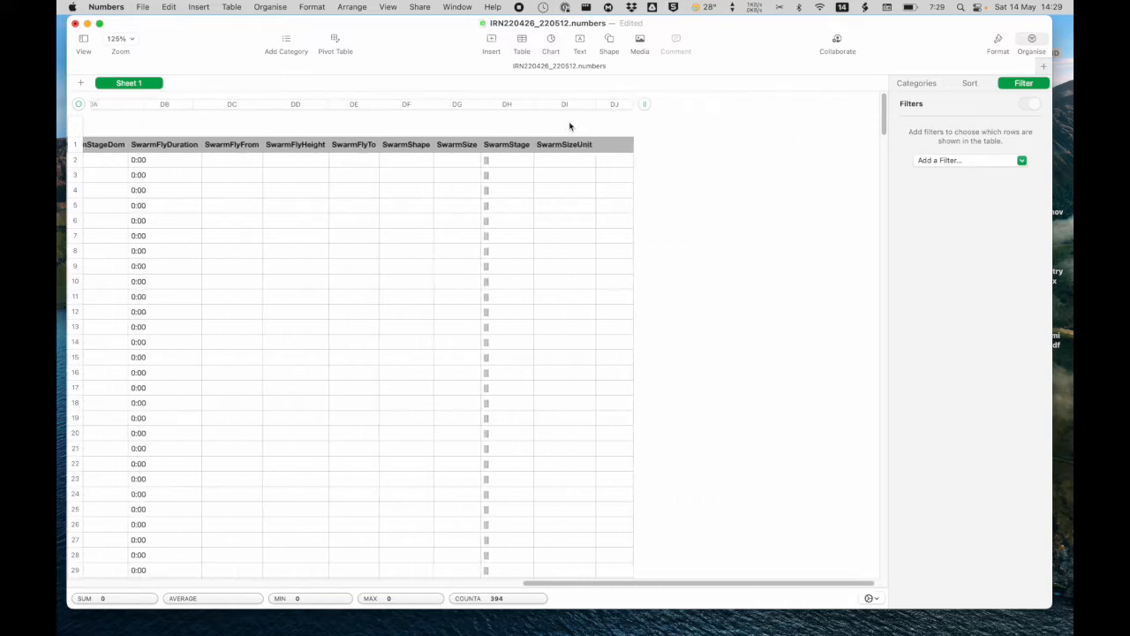
{"action": "left_click", "coordinate": [611, 105], "text": "shift"}
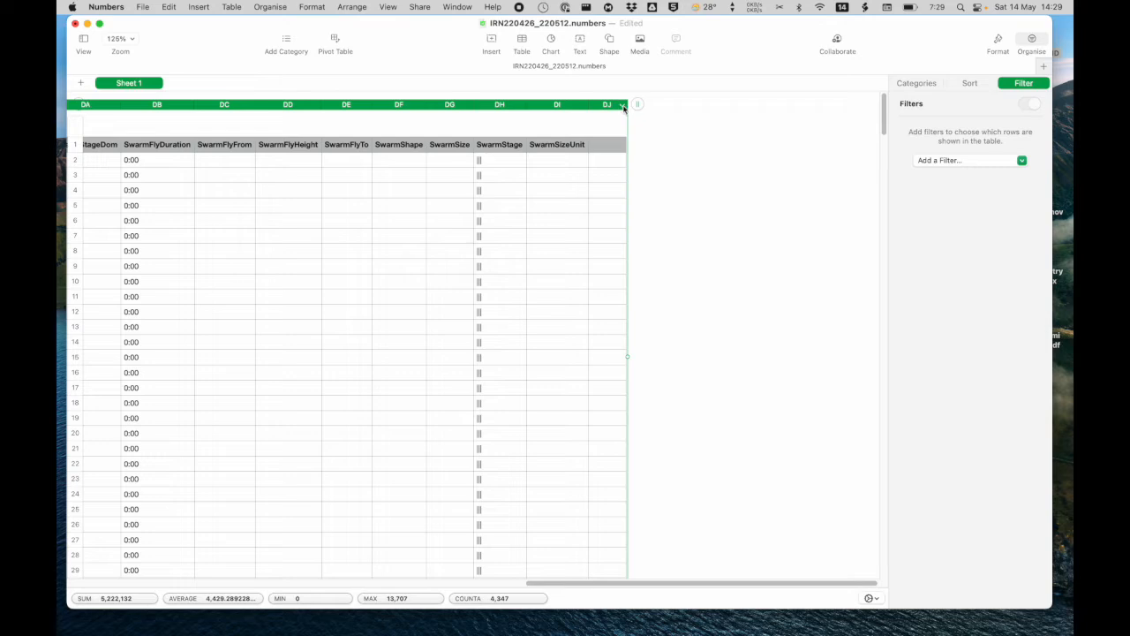
{"action": "left_click", "coordinate": [623, 105]}
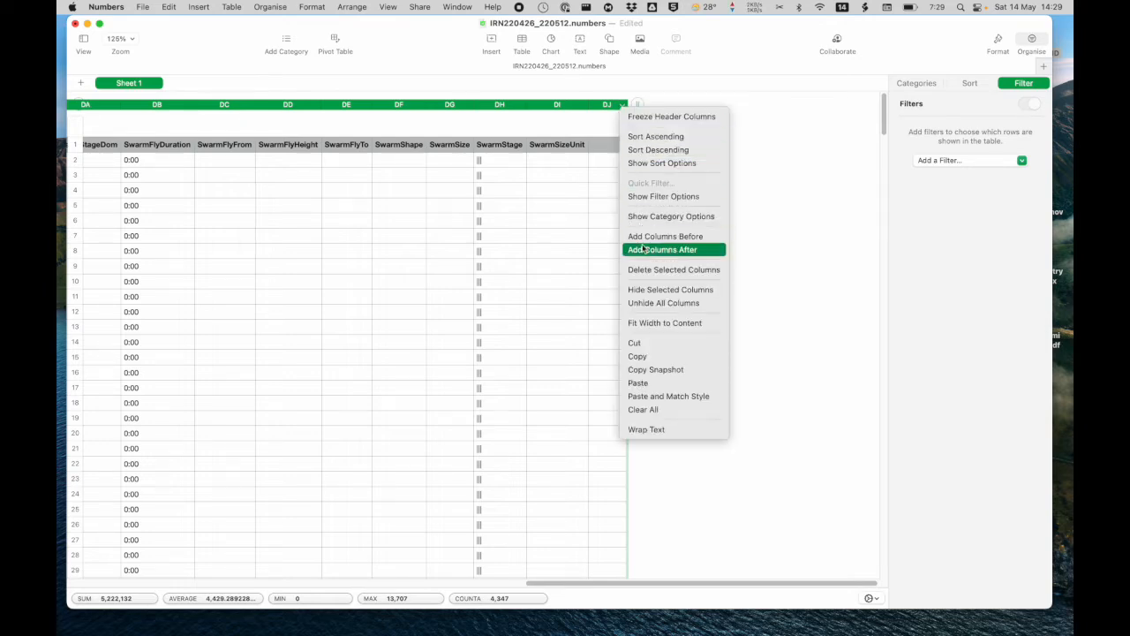
{"action": "left_click", "coordinate": [646, 295]}
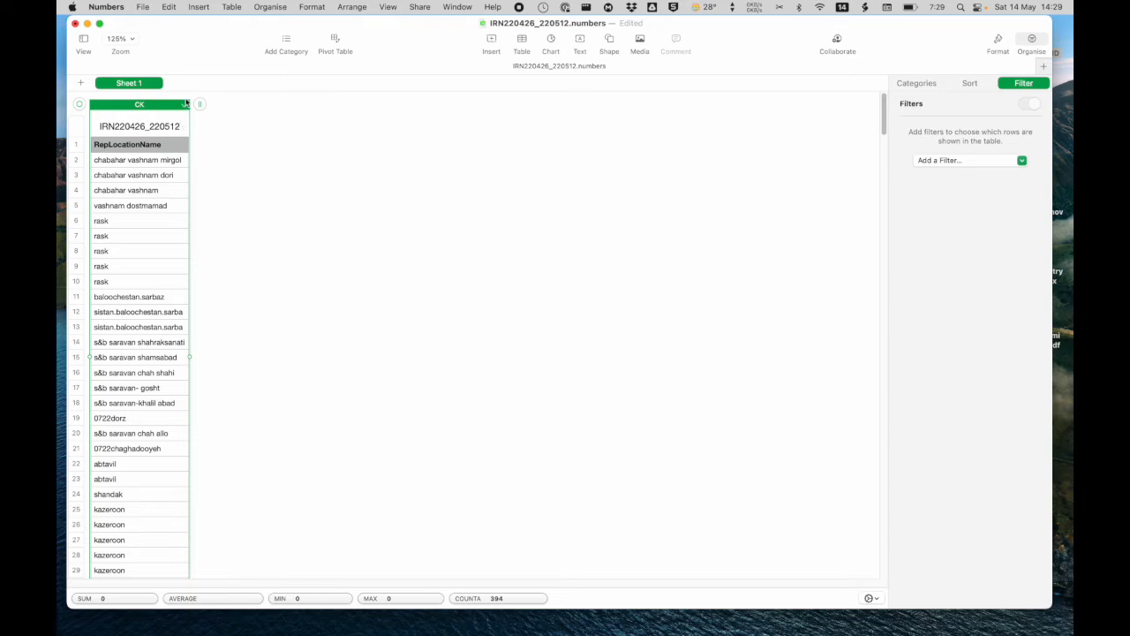
Use Find & Replace to remove every period (.) from the location names by replacing all with nothing
{"action": "left_click", "coordinate": [168, 7]}
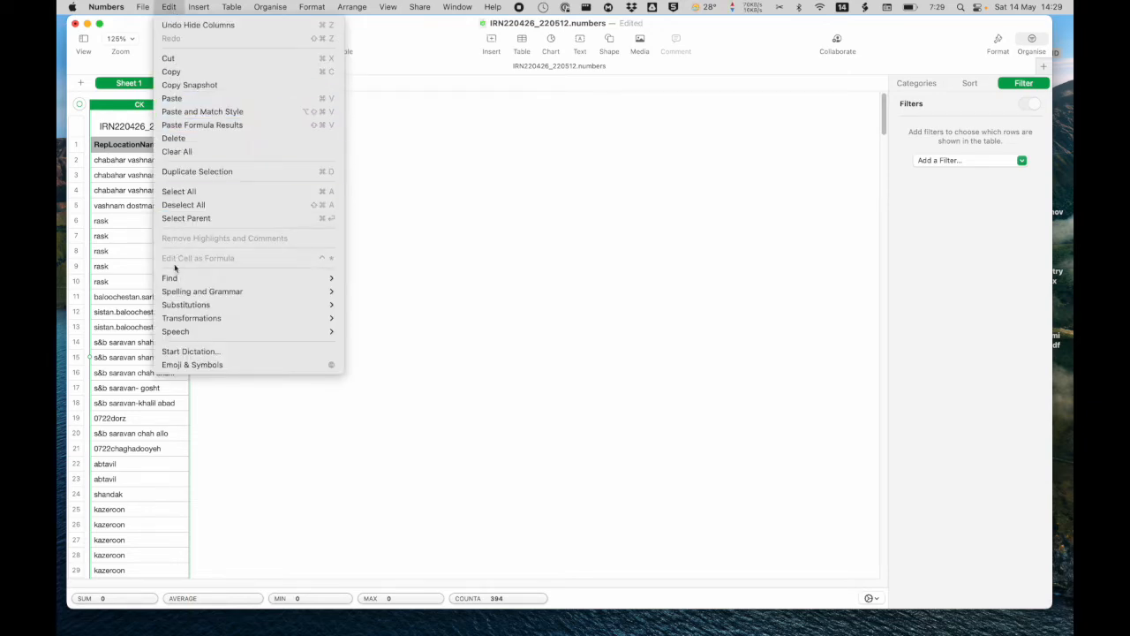
{"action": "mouse_move", "coordinate": [173, 279]}
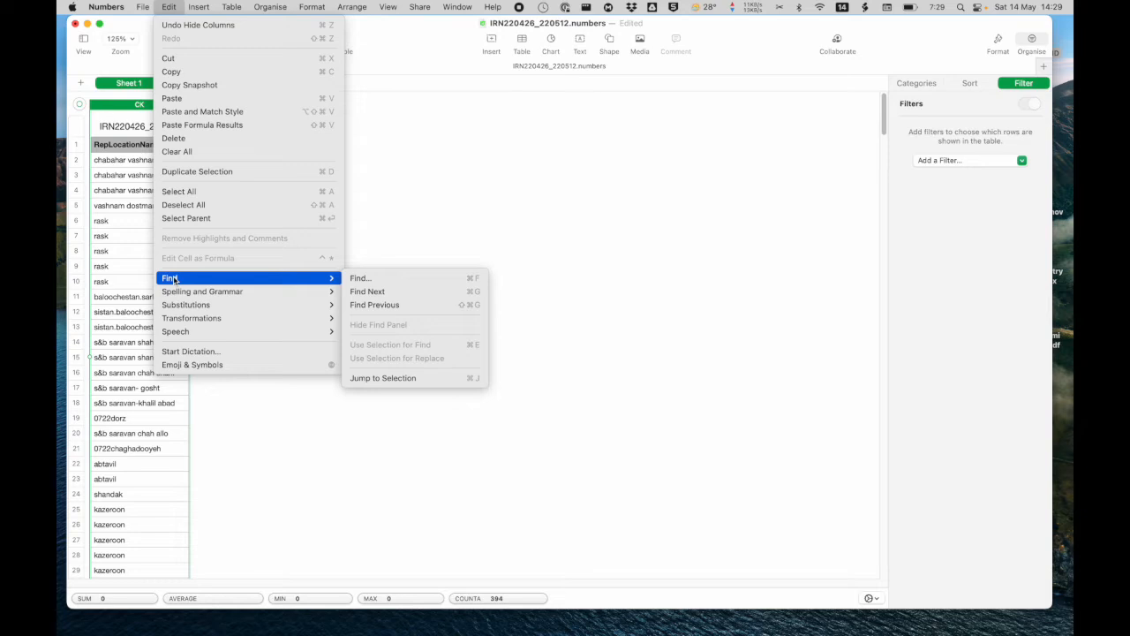
{"action": "left_click", "coordinate": [361, 280]}
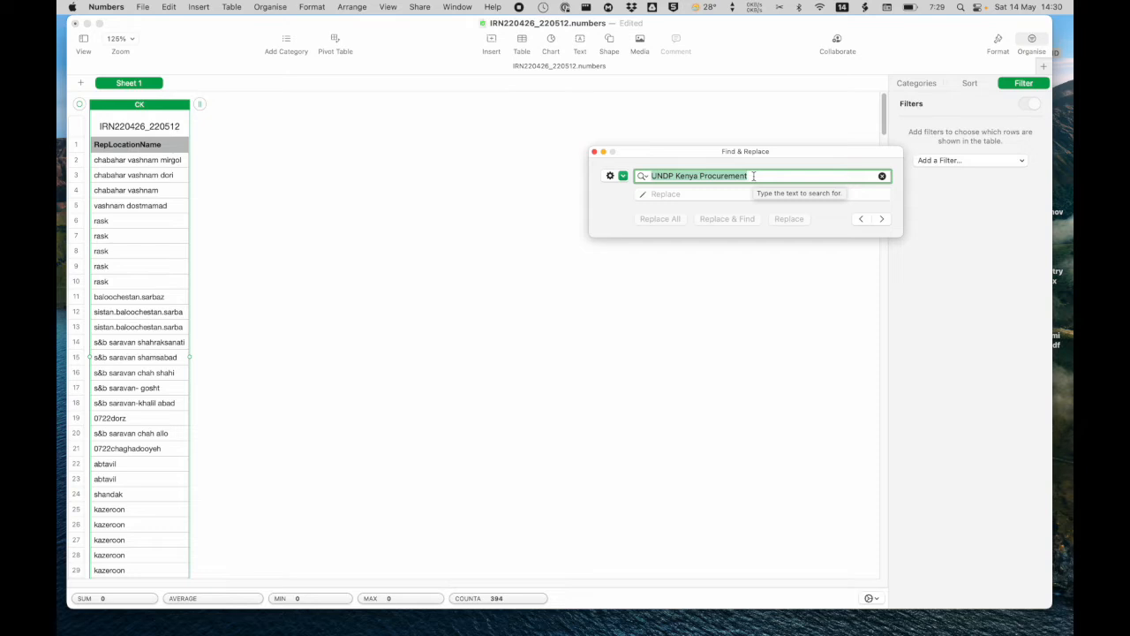
{"action": "key", "text": "BackSpace"}
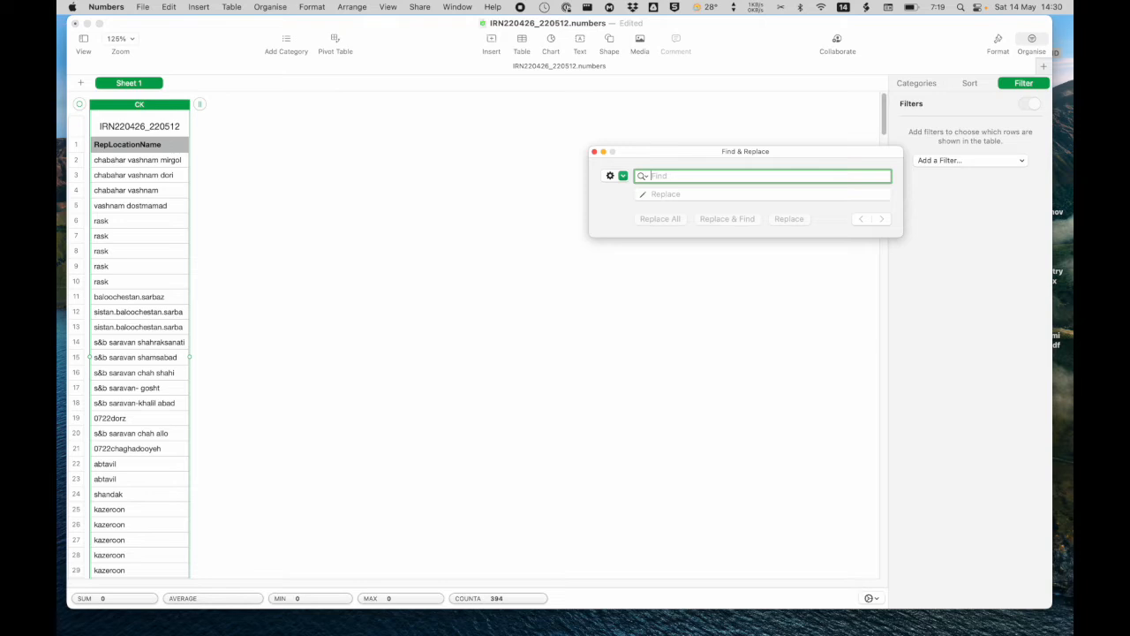
{"action": "type", "text": "."}
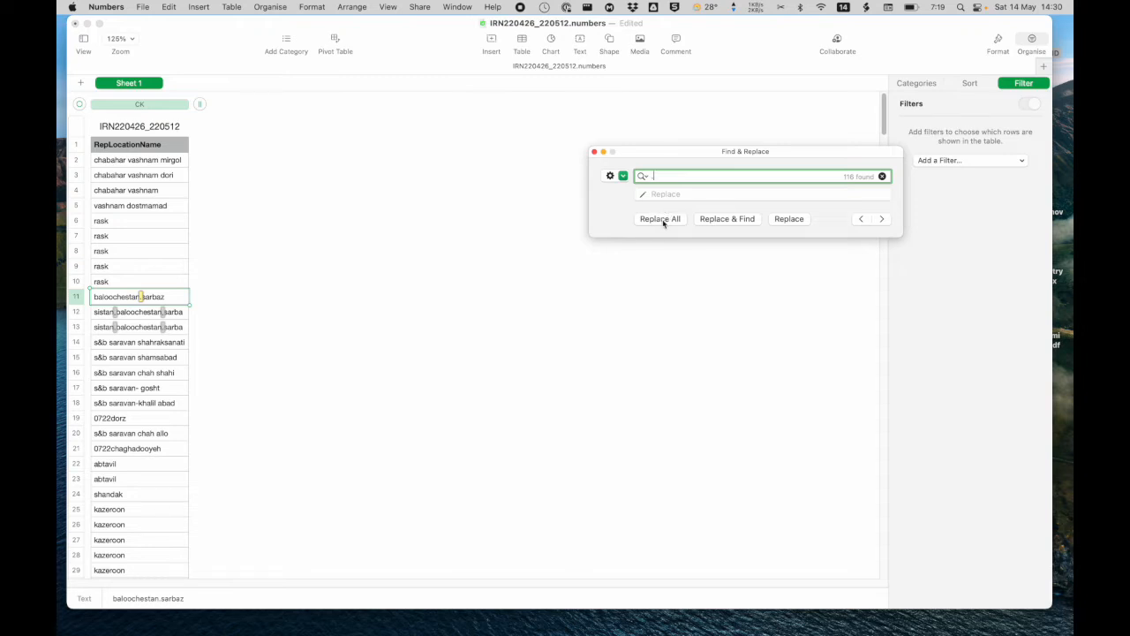
{"action": "left_click", "coordinate": [674, 193]}
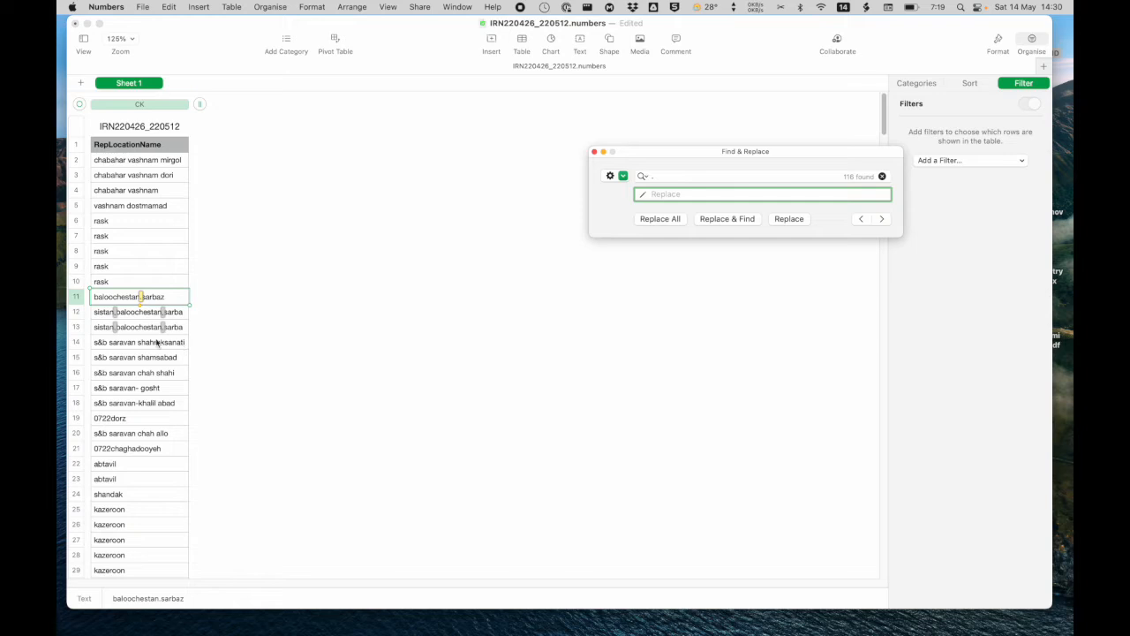
{"action": "left_click", "coordinate": [669, 218]}
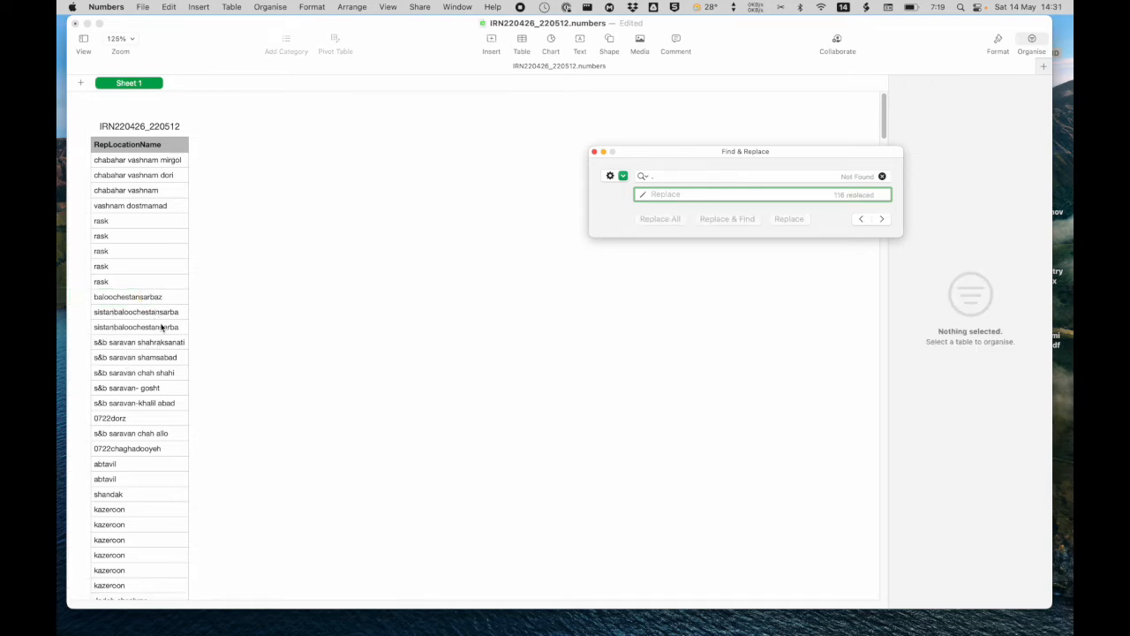
Remove every comma (,) from the location names by replacing all with nothing
{"action": "left_click", "coordinate": [680, 175]}
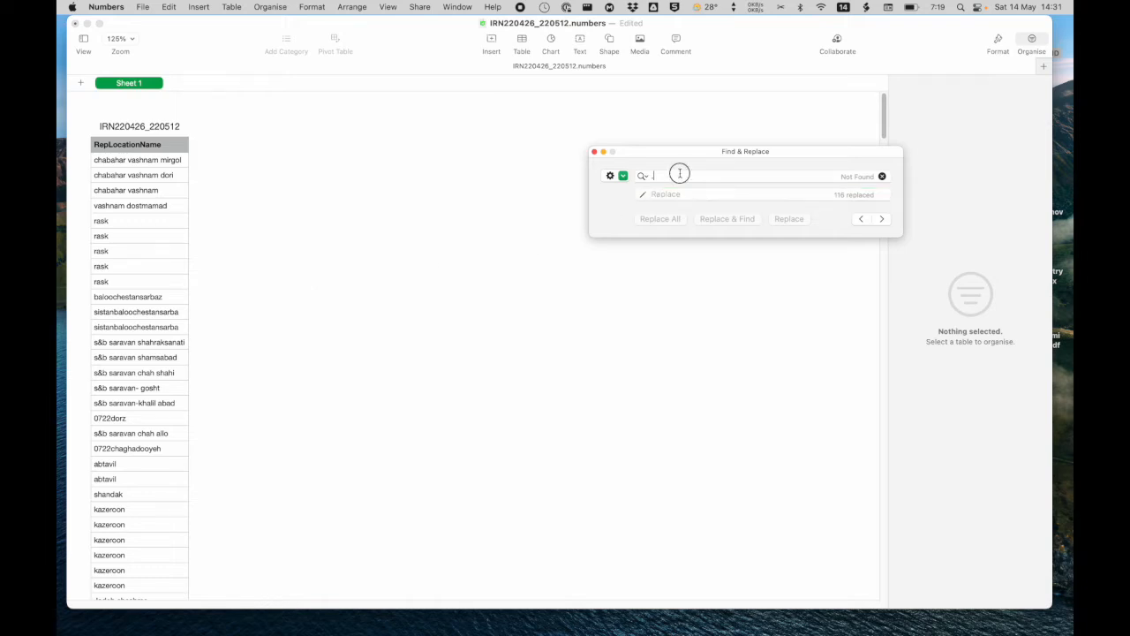
{"action": "key", "text": "BackSpace"}
{"action": "type", "text": ","}
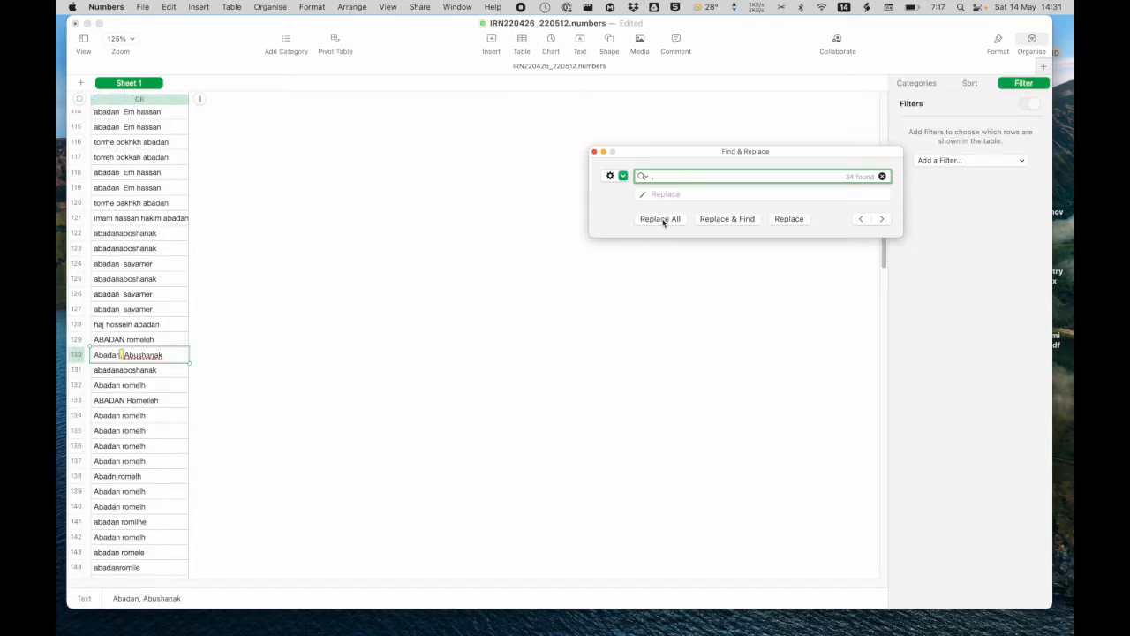
{"action": "left_click", "coordinate": [660, 219]}
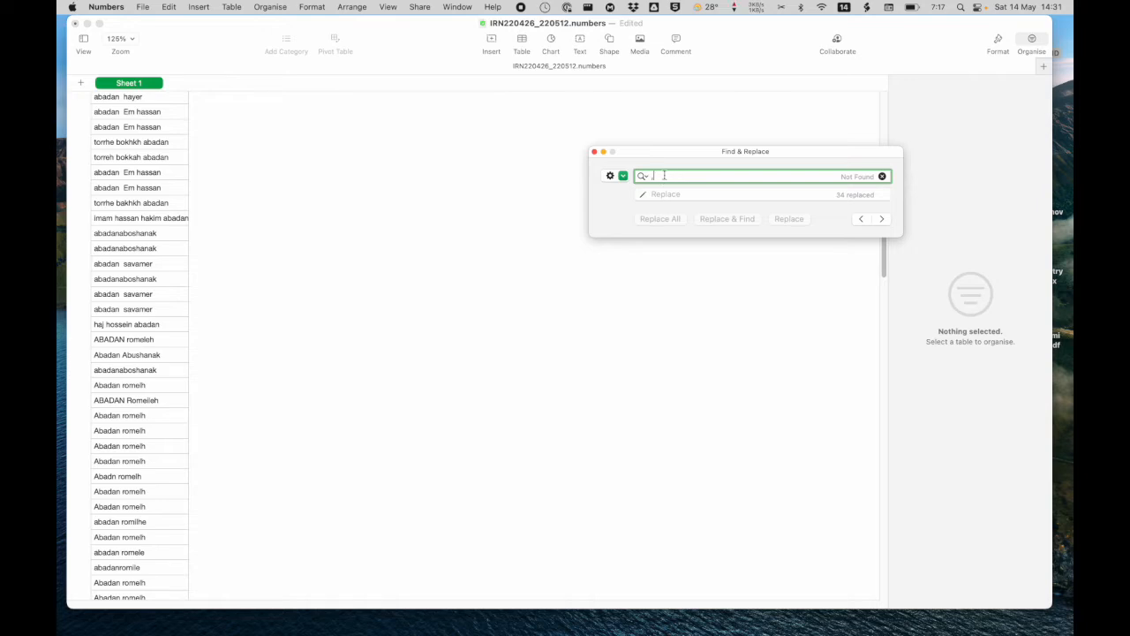
Search the location names for semicolons (;) and slashes (/)
{"action": "key", "text": "BackSpace"}
{"action": "type", "text": ","}
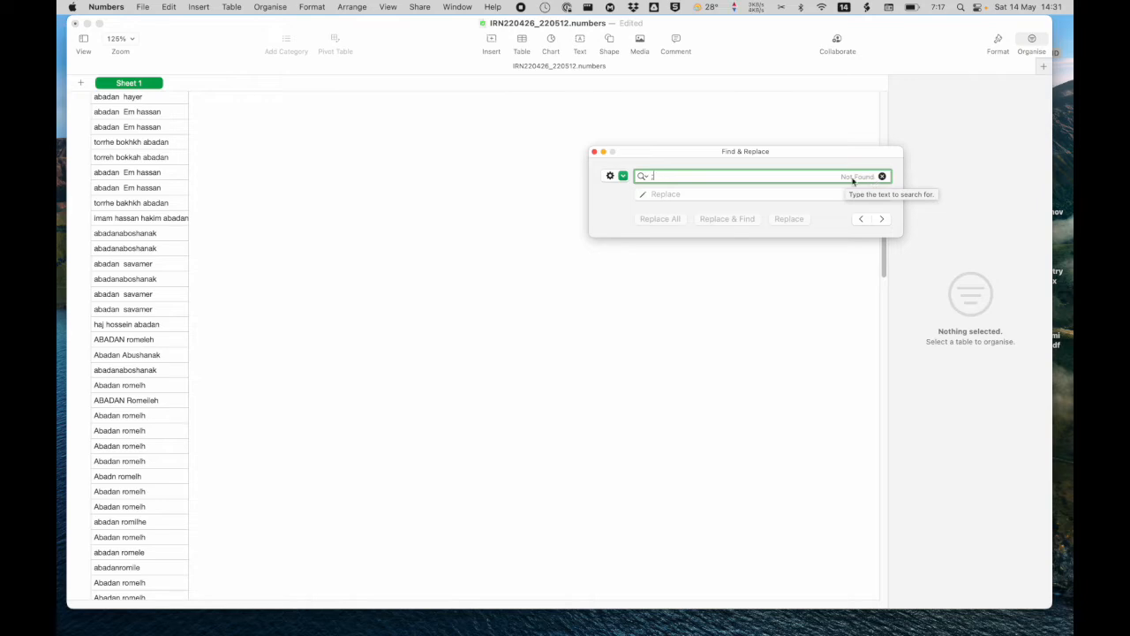
{"action": "left_click", "coordinate": [670, 176]}
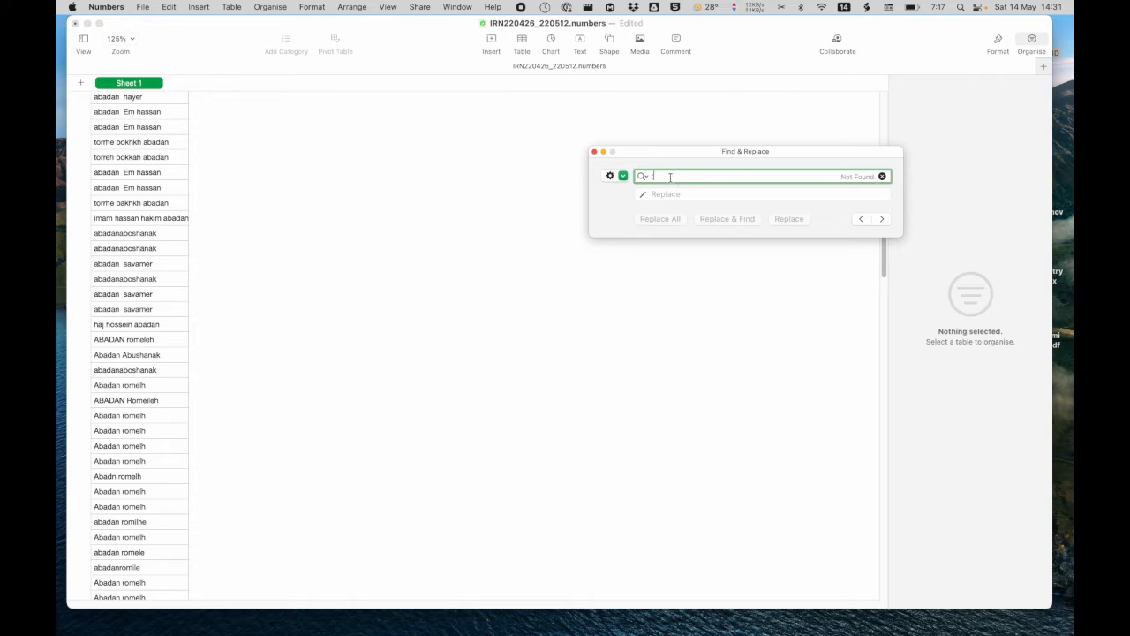
{"action": "key", "text": "BackSpace"}
{"action": "type", "text": "i"}
{"action": "key", "text": "BackSpace"}
{"action": "type", "text": "/"}
Remove every ampersand (&) from the location names by replacing all with nothing
{"action": "left_click", "coordinate": [676, 176]}
{"action": "key", "text": "BackSpace"}
{"action": "type", "text": "&"}
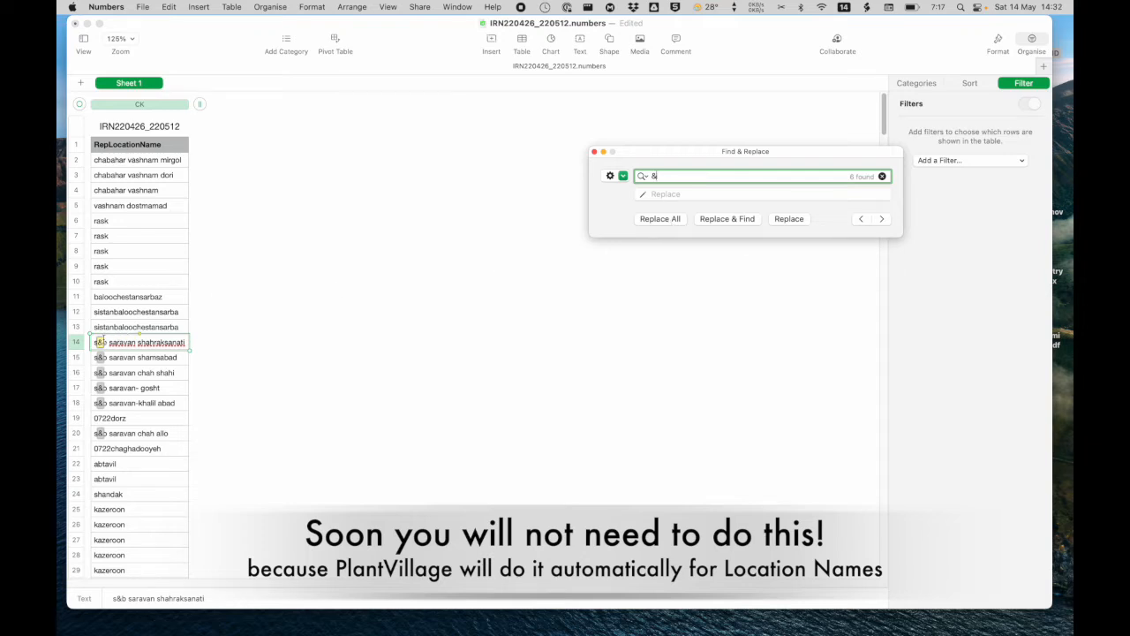
{"action": "left_click", "coordinate": [671, 222]}
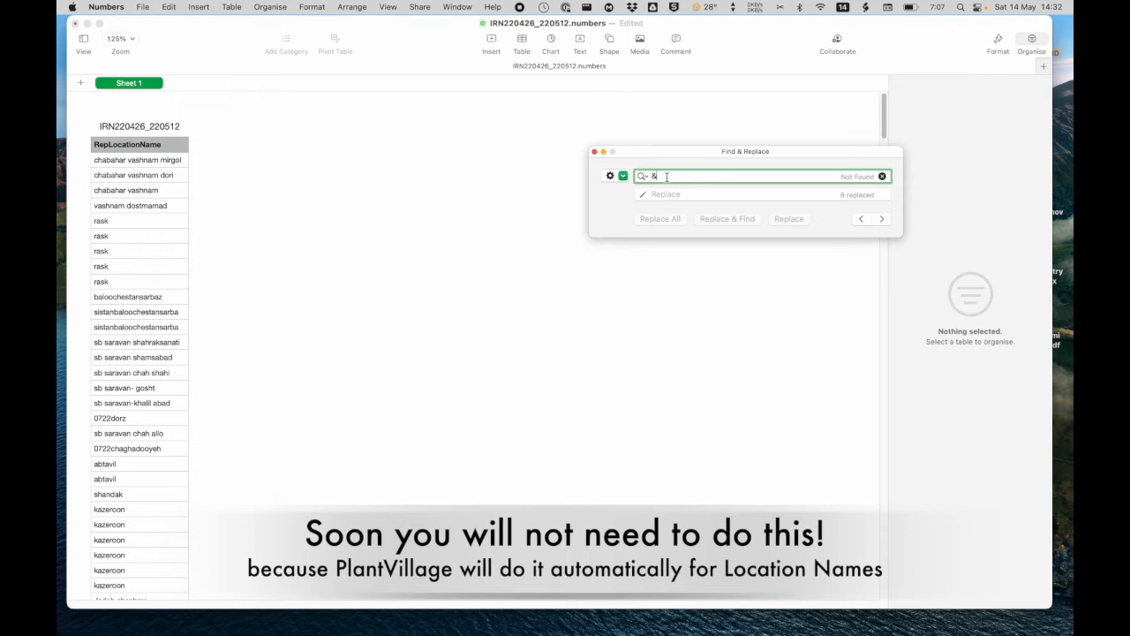
Remove every hyphen (-) from the location names by replacing all with nothing
{"action": "key", "text": "BackSpace"}
{"action": "type", "text": "-"}
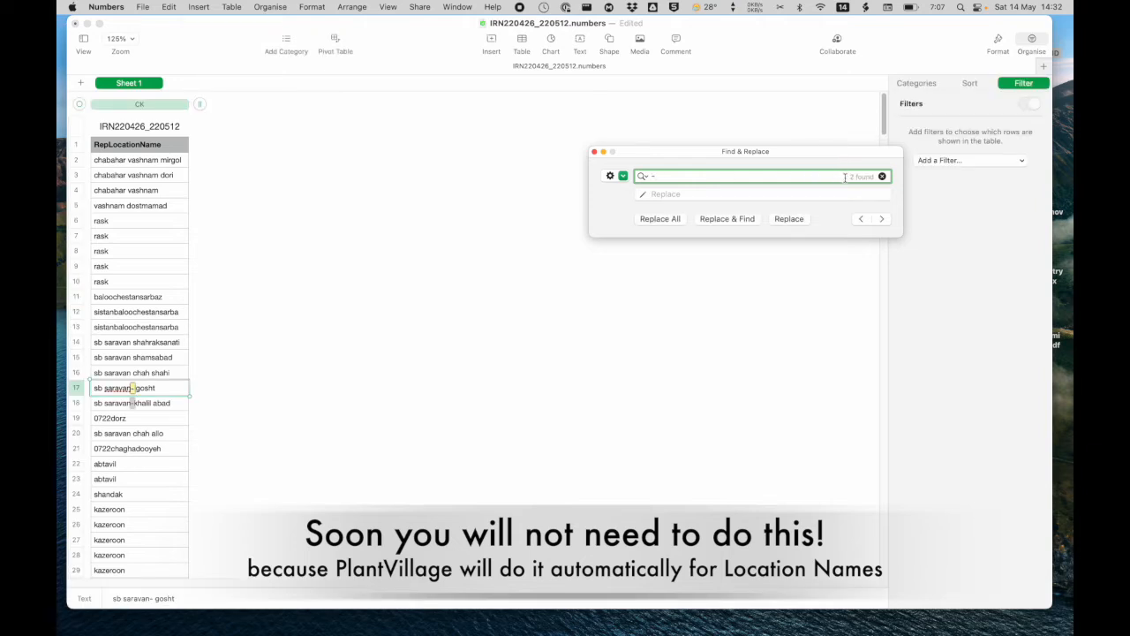
{"action": "left_click", "coordinate": [662, 219]}
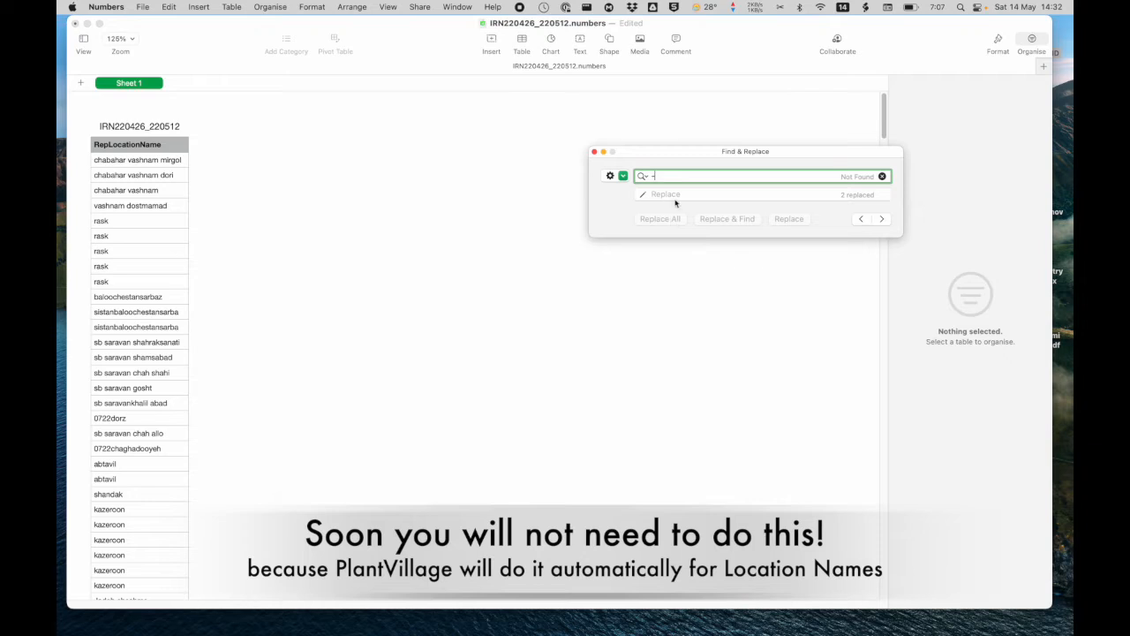
Search the location names for underscores (_), and close Find & Replace
{"action": "key", "text": "BackSpace"}
{"action": "type", "text": "_"}
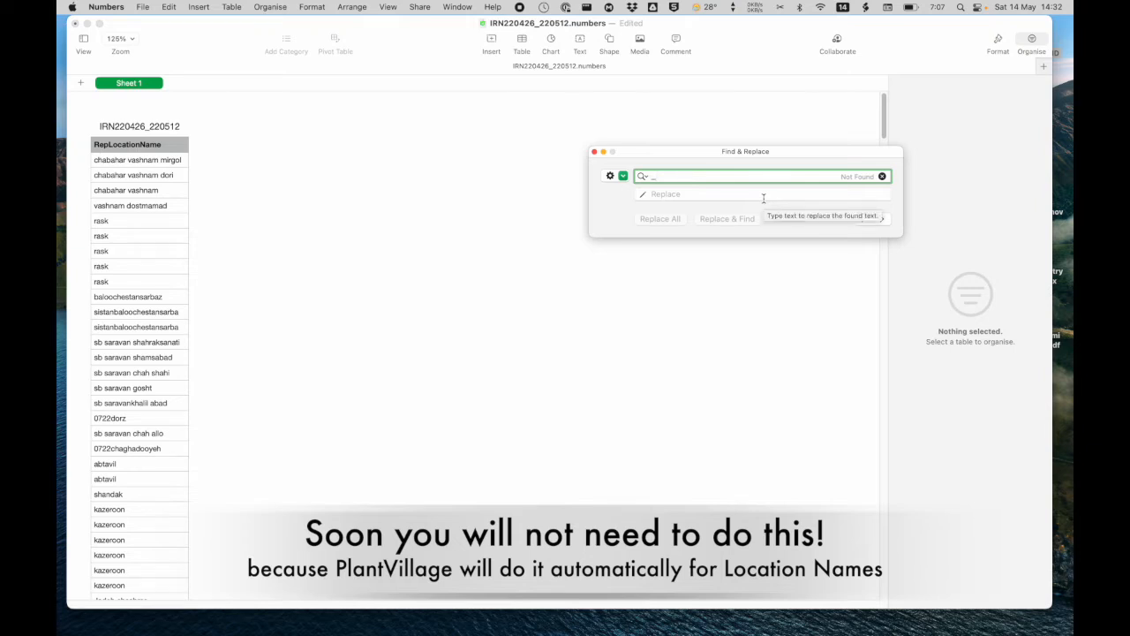
{"action": "left_click", "coordinate": [594, 153]}
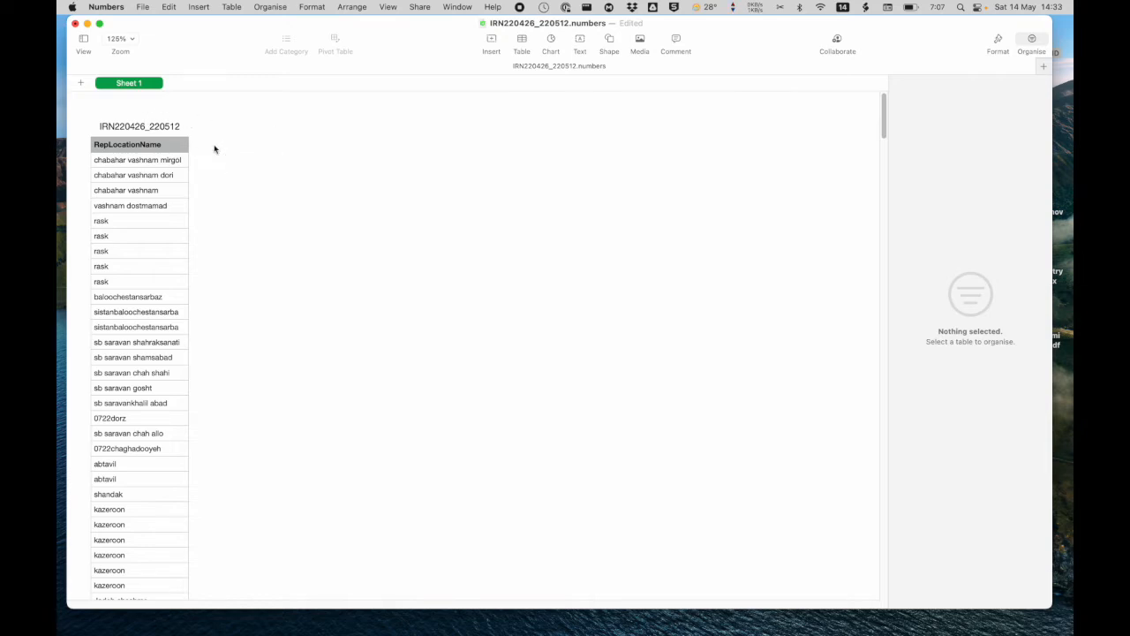
Unhide all columns of the IRN220426_220512 table, and release the column selection
{"action": "left_click", "coordinate": [114, 145]}
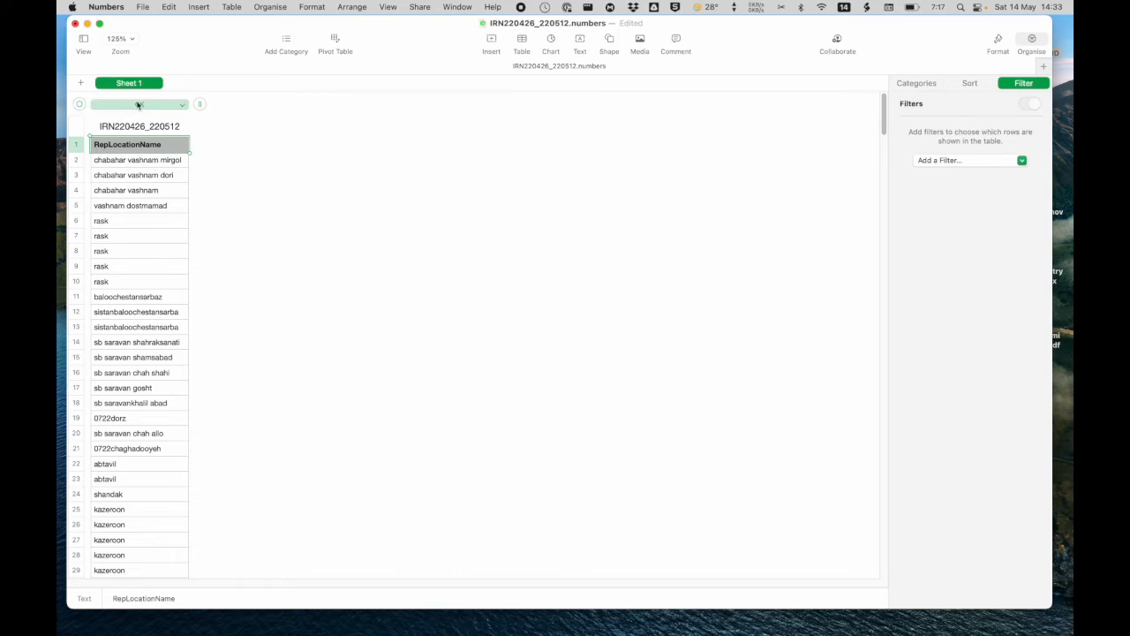
{"action": "left_click", "coordinate": [79, 105]}
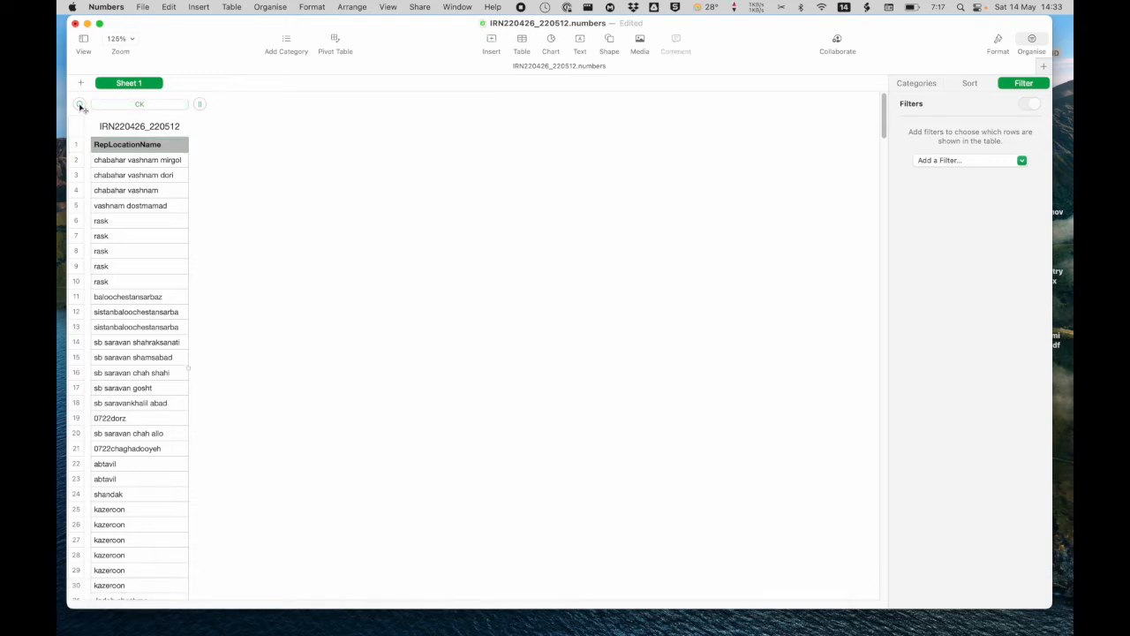
{"action": "right_click", "coordinate": [80, 106]}
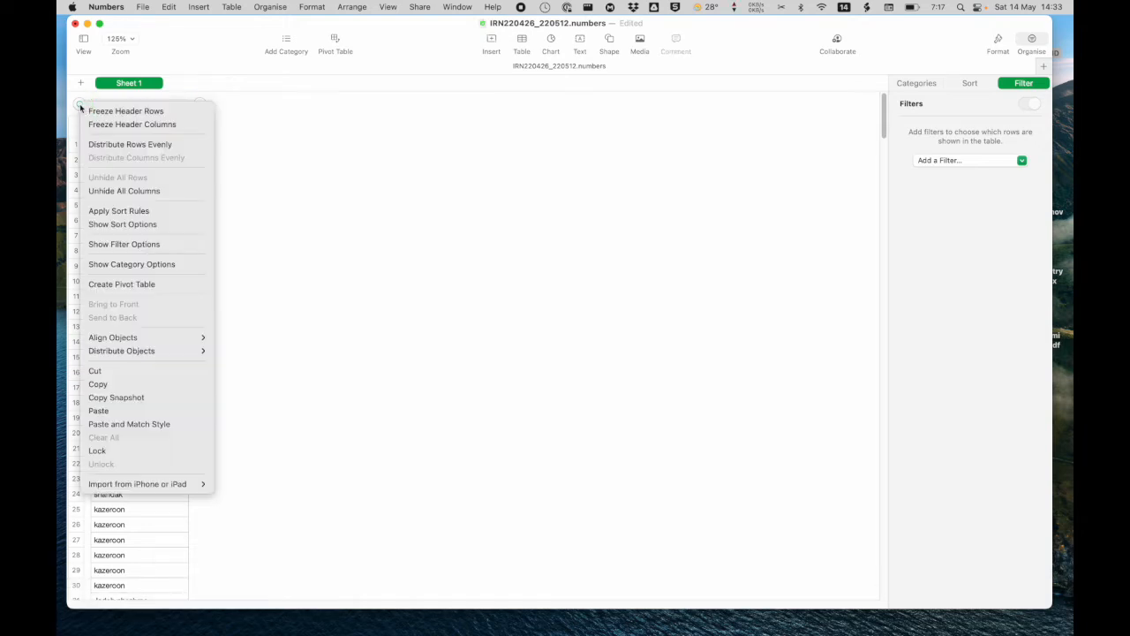
{"action": "left_click", "coordinate": [111, 192]}
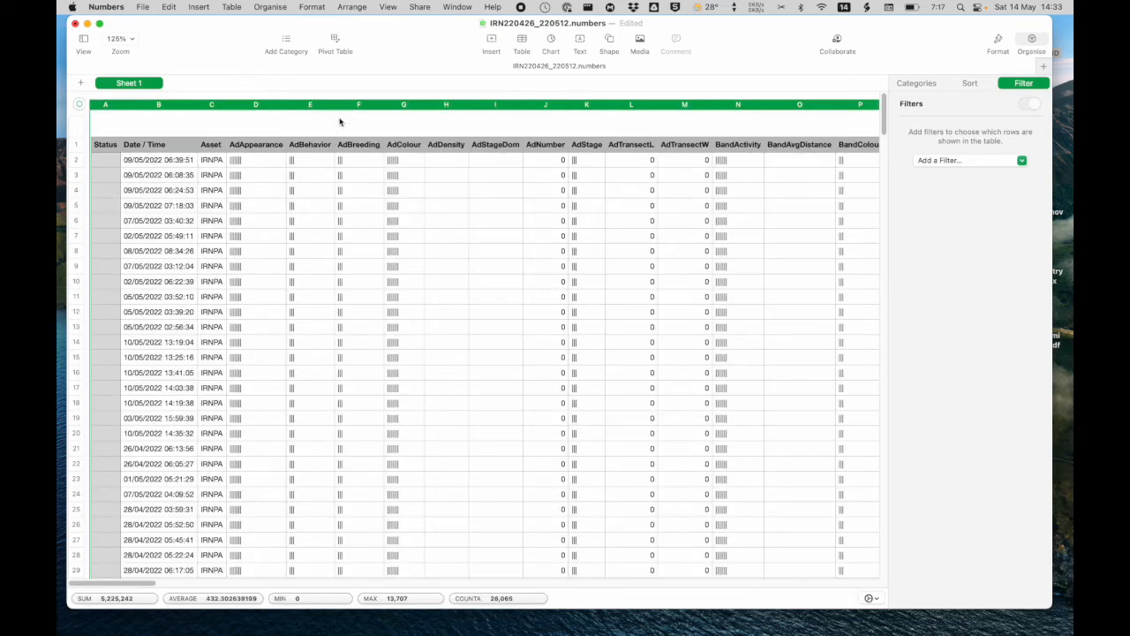
{"action": "left_click", "coordinate": [340, 122]}
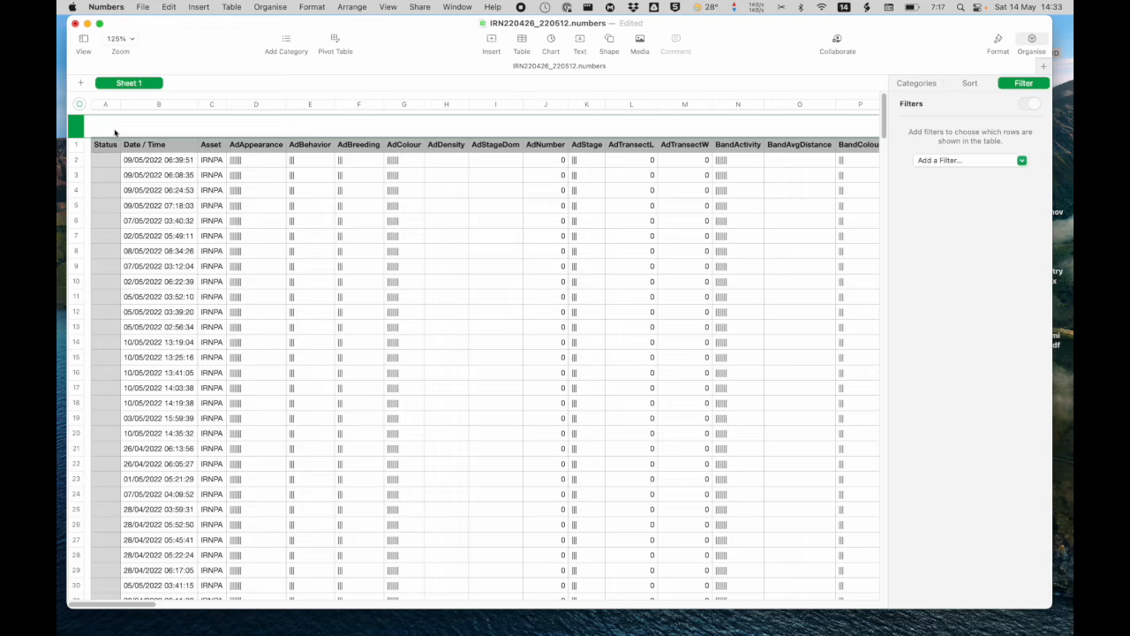
Look across the whole table from Status to the Swarm columns and back to check the restored columns
{"action": "scroll", "coordinate": [749, 265], "scroll_direction": "right", "scroll_amount": 5}
{"action": "scroll", "coordinate": [749, 265], "scroll_direction": "right", "scroll_amount": 10}
{"action": "scroll", "coordinate": [749, 265], "scroll_direction": "right", "scroll_amount": 12}
{"action": "scroll", "coordinate": [749, 265], "scroll_direction": "right", "scroll_amount": 12}
{"action": "scroll", "coordinate": [749, 265], "scroll_direction": "right", "scroll_amount": 10}
{"action": "scroll", "coordinate": [740, 266], "scroll_direction": "right", "scroll_amount": 4}
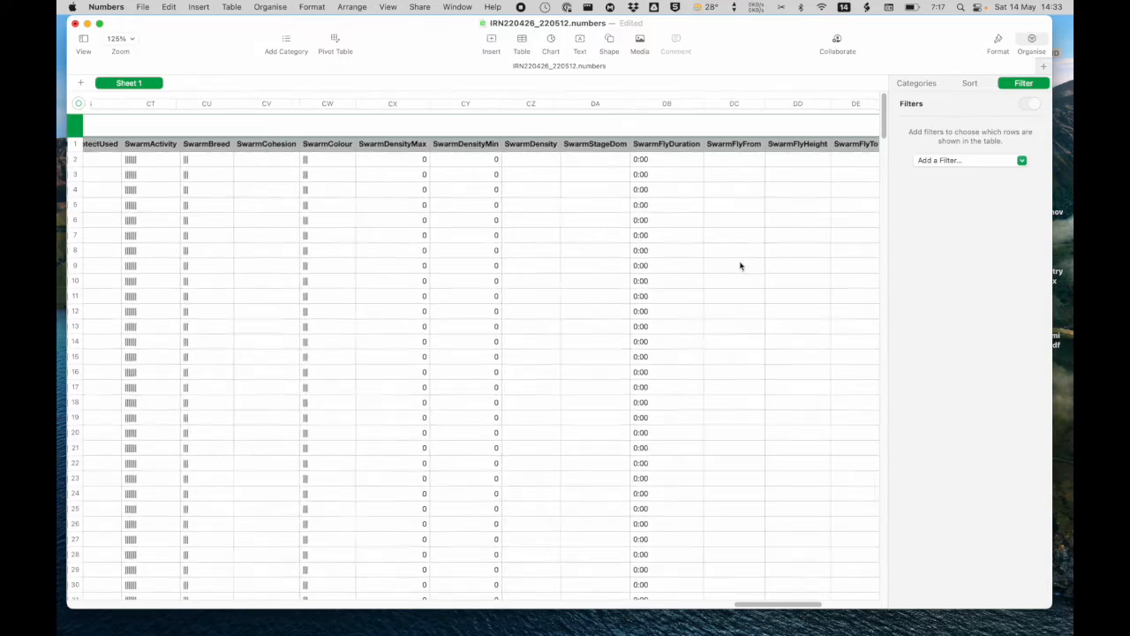
{"action": "scroll", "coordinate": [740, 266], "scroll_direction": "left", "scroll_amount": 20}
{"action": "scroll", "coordinate": [740, 265], "scroll_direction": "left", "scroll_amount": 20}
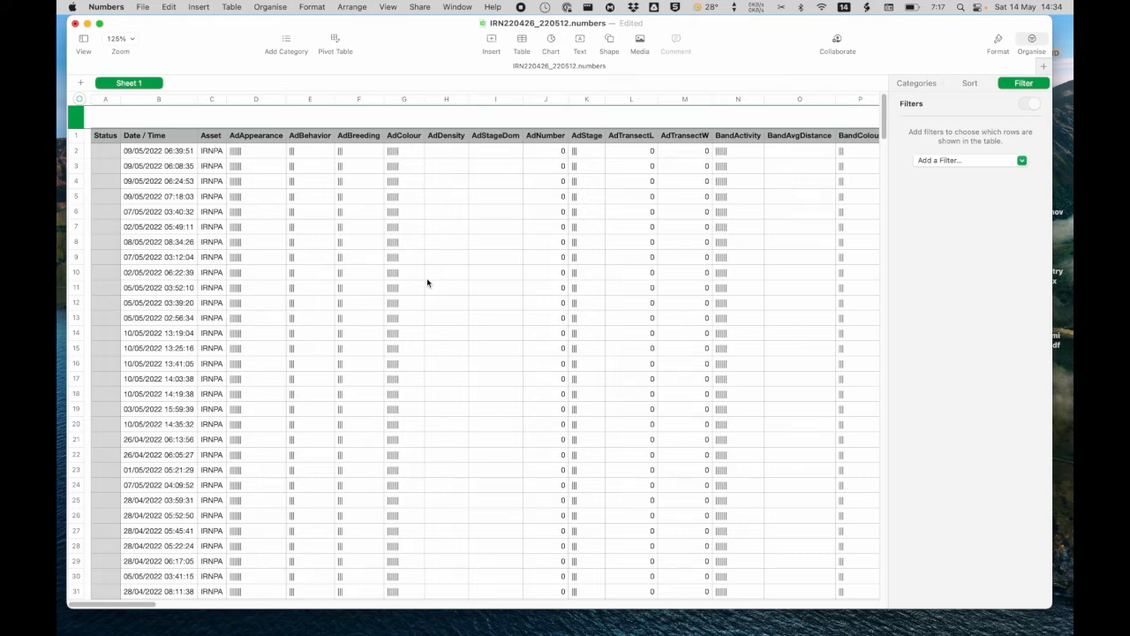
Look through all rows of the IRN220426_220512 table down to the last record and back to the header row
{"action": "scroll", "coordinate": [426, 280], "scroll_direction": "up", "scroll_amount": 1}
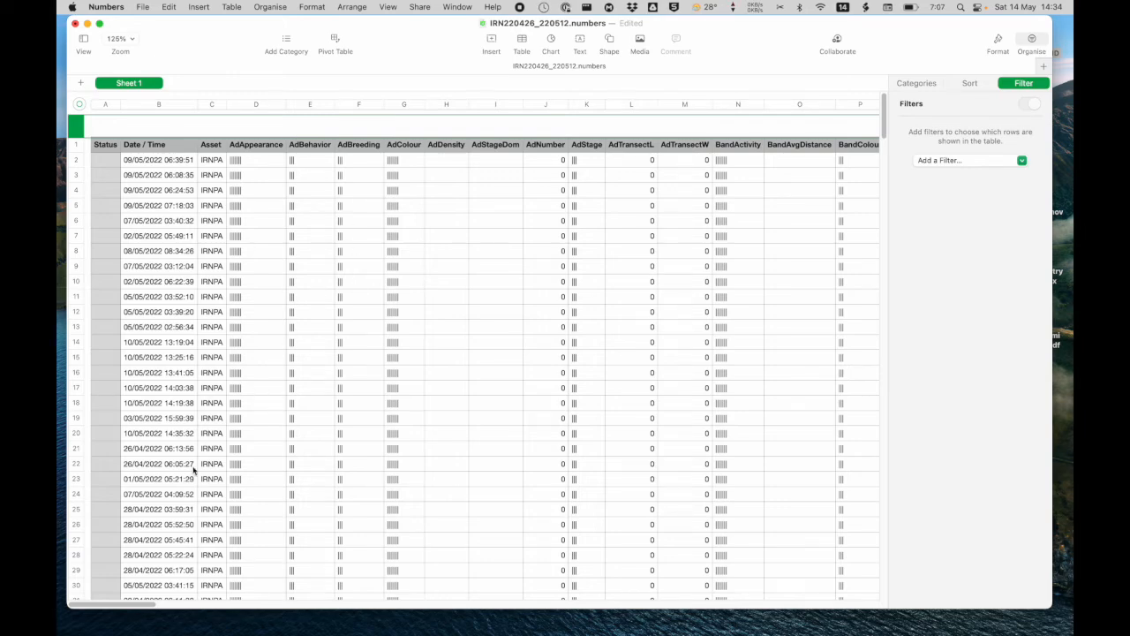
{"action": "scroll", "coordinate": [193, 471], "scroll_direction": "down", "scroll_amount": 10}
{"action": "scroll", "coordinate": [193, 472], "scroll_direction": "down", "scroll_amount": 20}
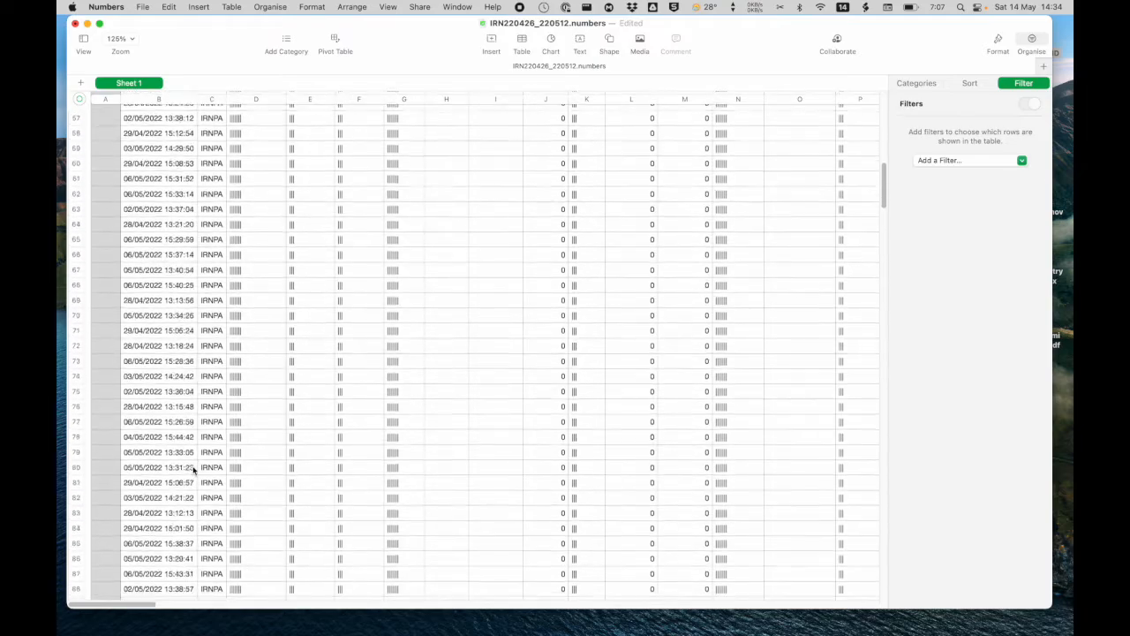
{"action": "scroll", "coordinate": [193, 472], "scroll_direction": "down", "scroll_amount": 16}
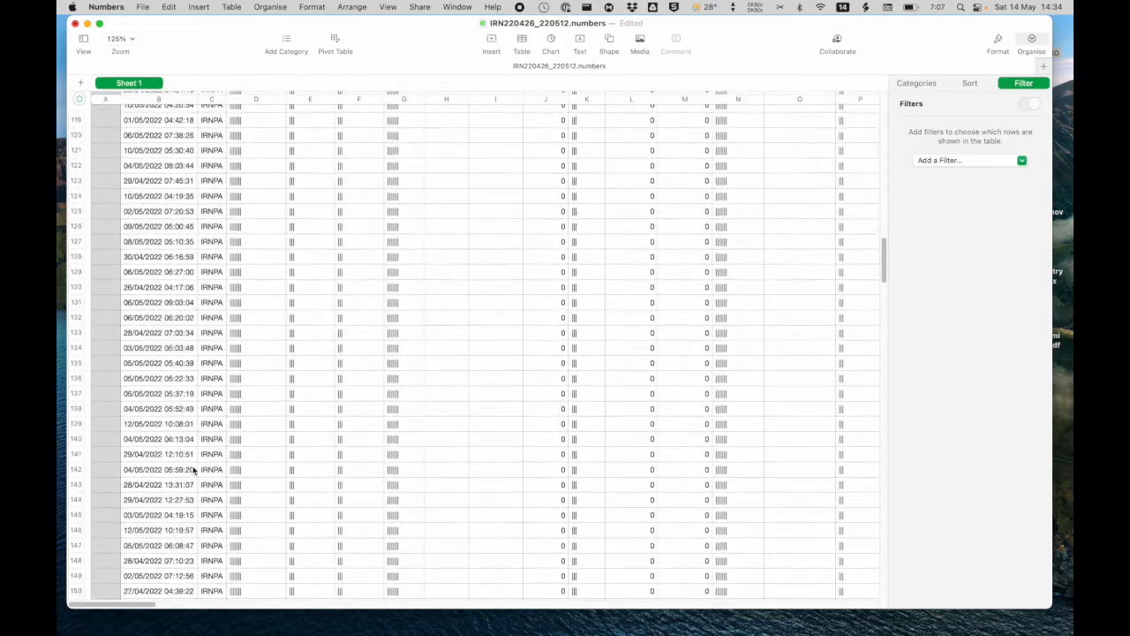
{"action": "scroll", "coordinate": [192, 471], "scroll_direction": "down", "scroll_amount": 20}
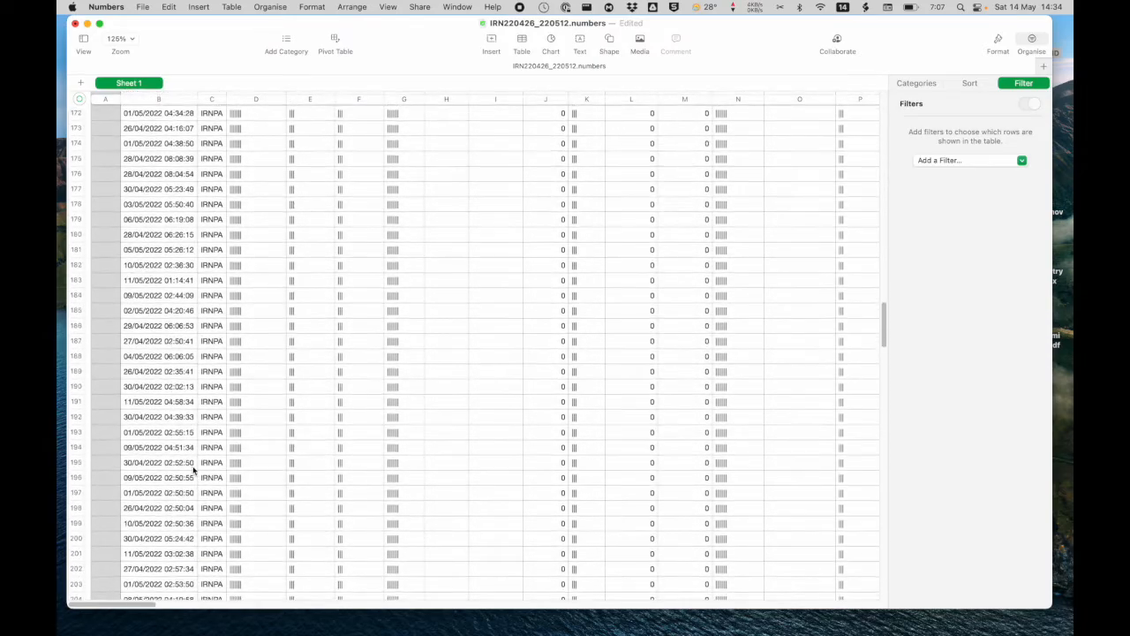
{"action": "scroll", "coordinate": [193, 471], "scroll_direction": "down", "scroll_amount": 20}
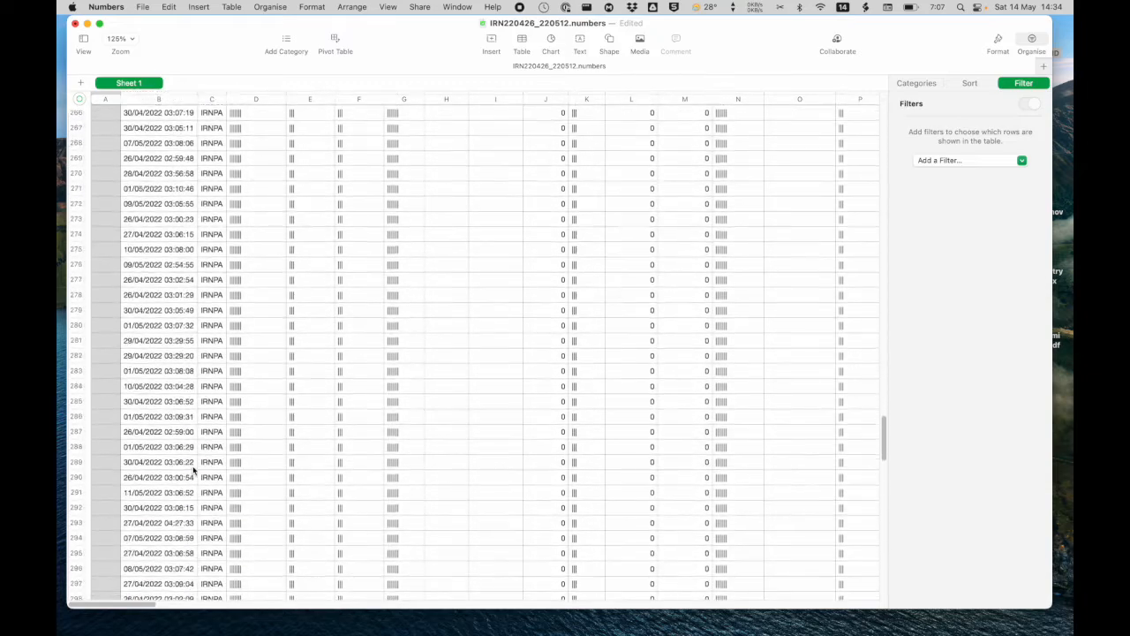
{"action": "scroll", "coordinate": [193, 472], "scroll_direction": "down", "scroll_amount": 20}
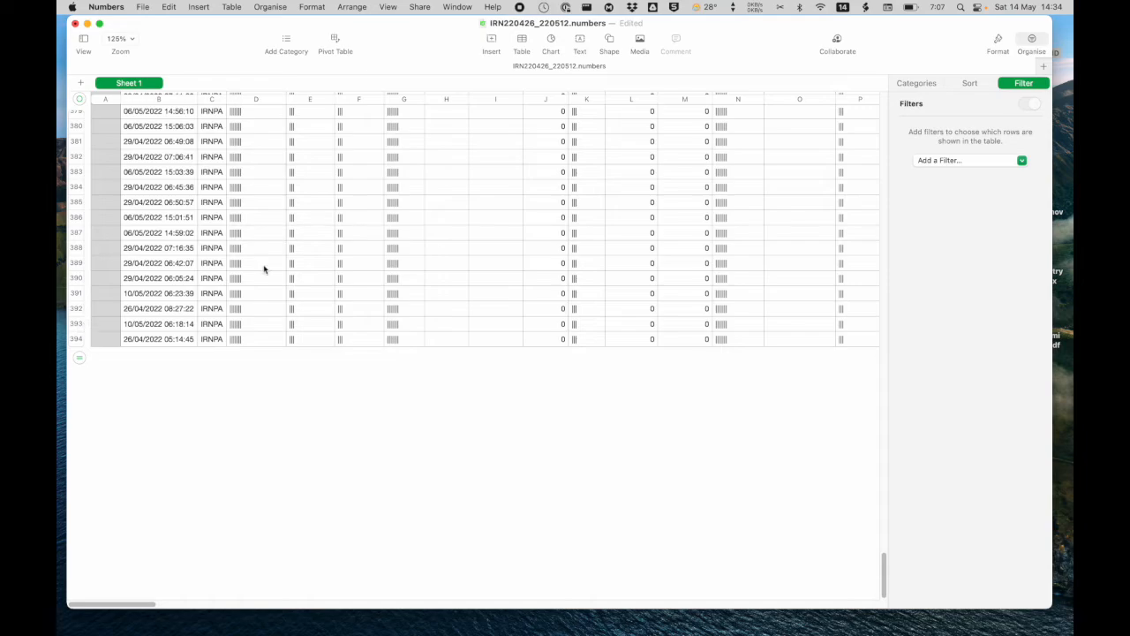
{"action": "scroll", "coordinate": [263, 269], "scroll_direction": "up", "scroll_amount": 20}
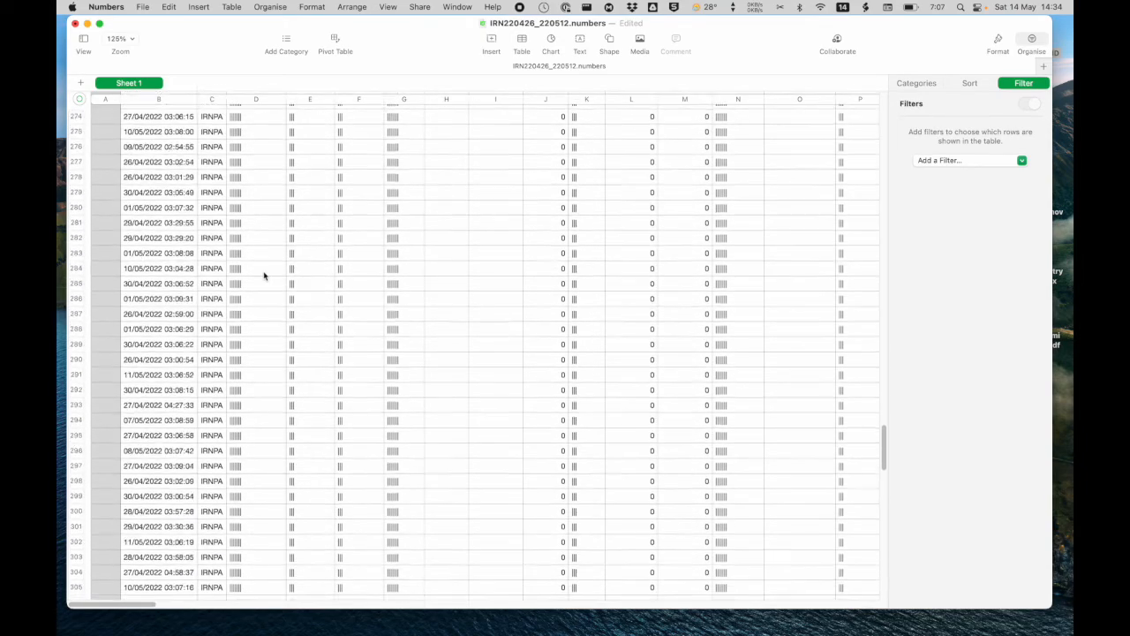
{"action": "scroll", "coordinate": [263, 275], "scroll_direction": "up", "scroll_amount": 15}
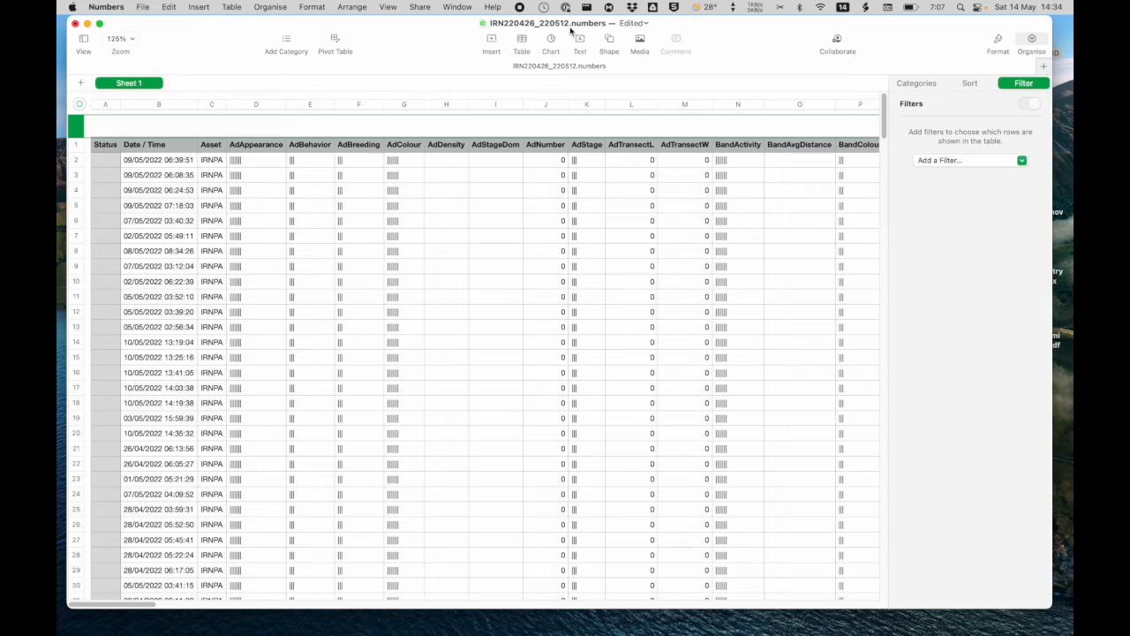
Export the spreadsheet as IRN220426_220512.csv without table names into RAMSES/eL3mP_data, replacing the existing file
{"action": "left_click", "coordinate": [143, 7]}
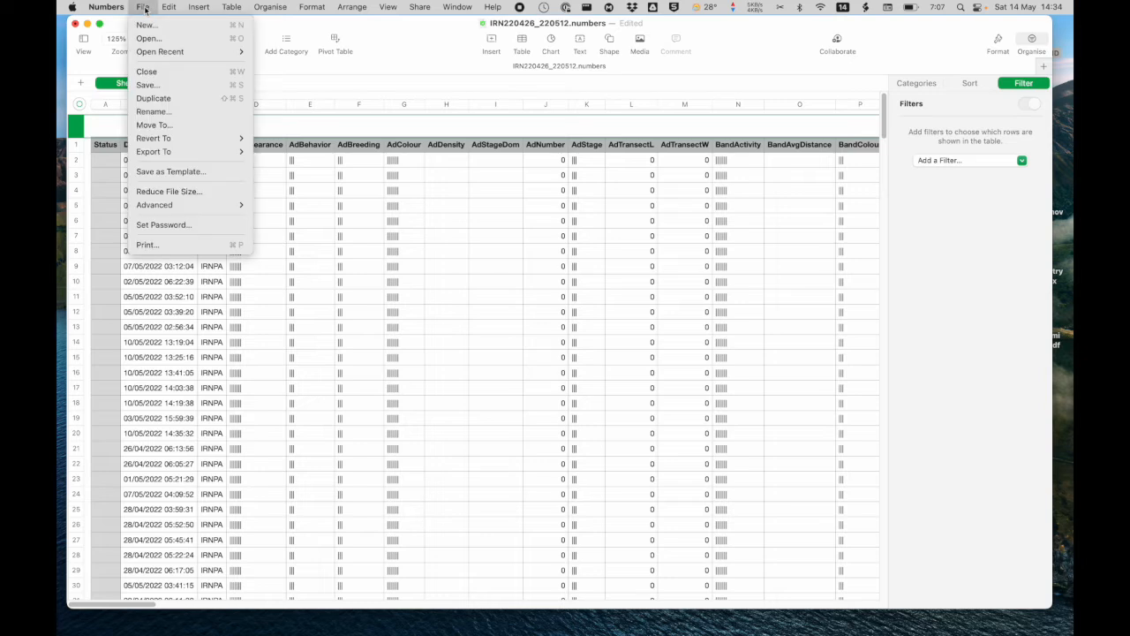
{"action": "mouse_move", "coordinate": [146, 155]}
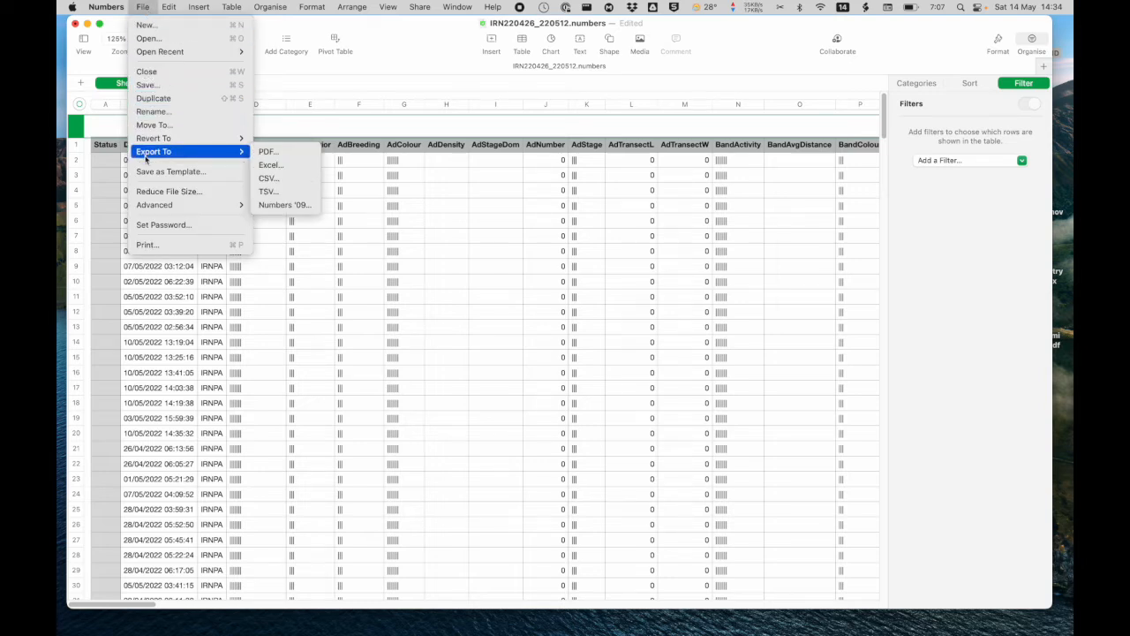
{"action": "left_click", "coordinate": [270, 180]}
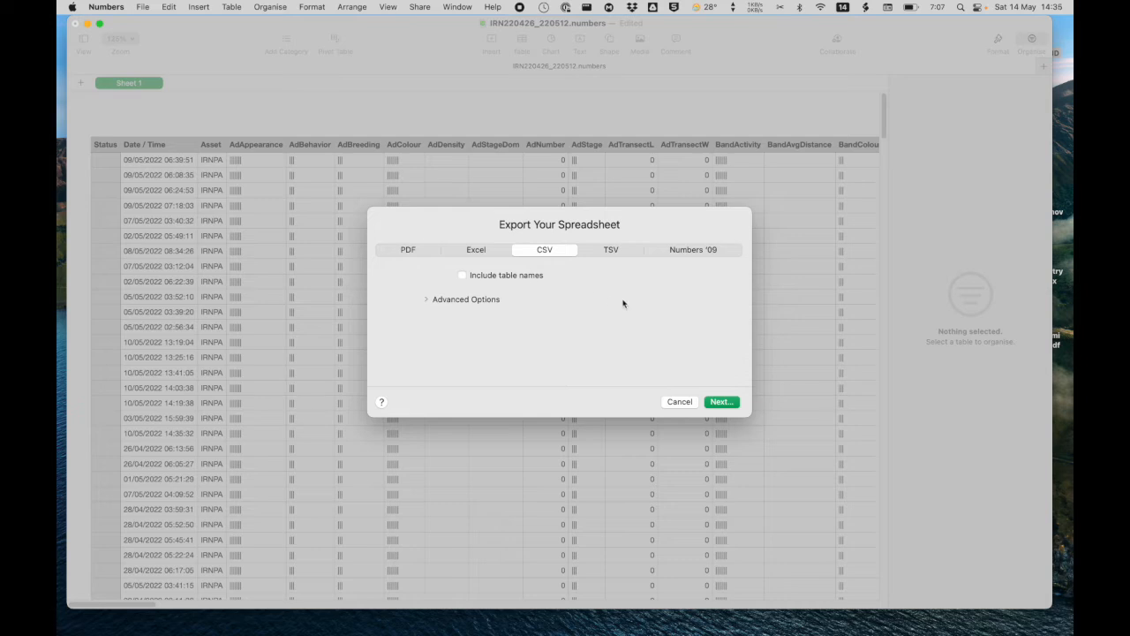
{"action": "left_click", "coordinate": [719, 402]}
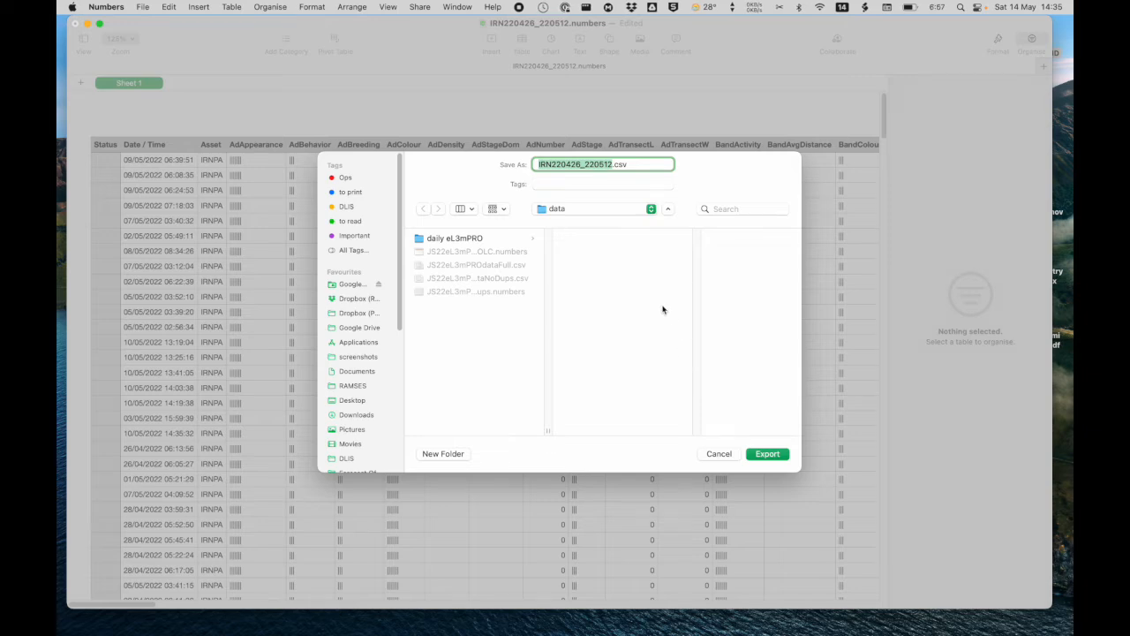
{"action": "left_click", "coordinate": [362, 386]}
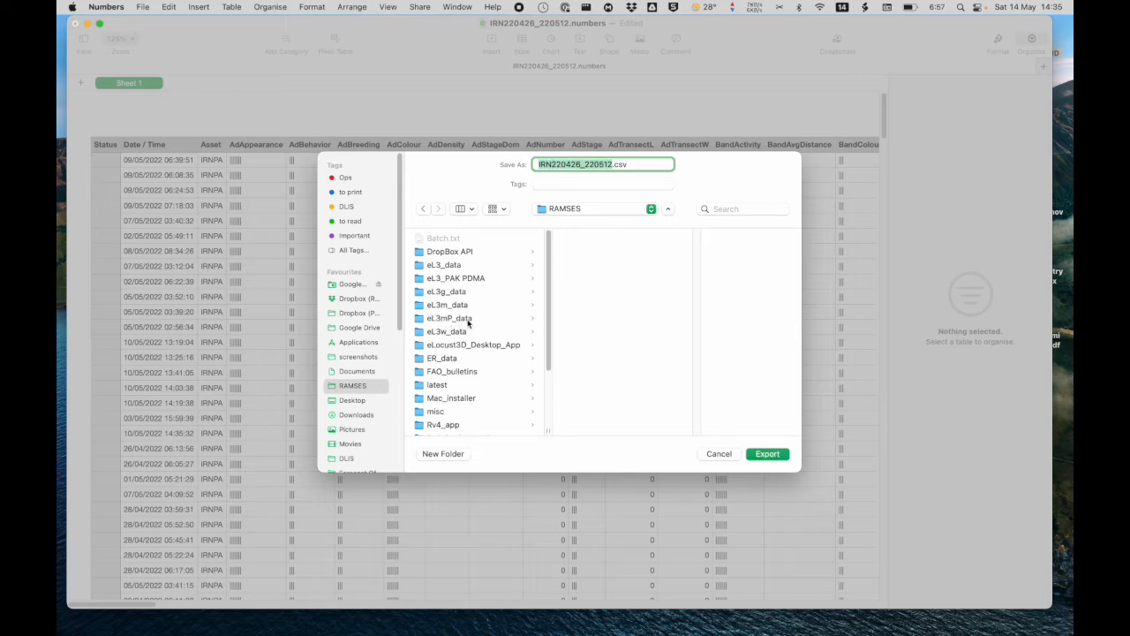
{"action": "left_click", "coordinate": [467, 321]}
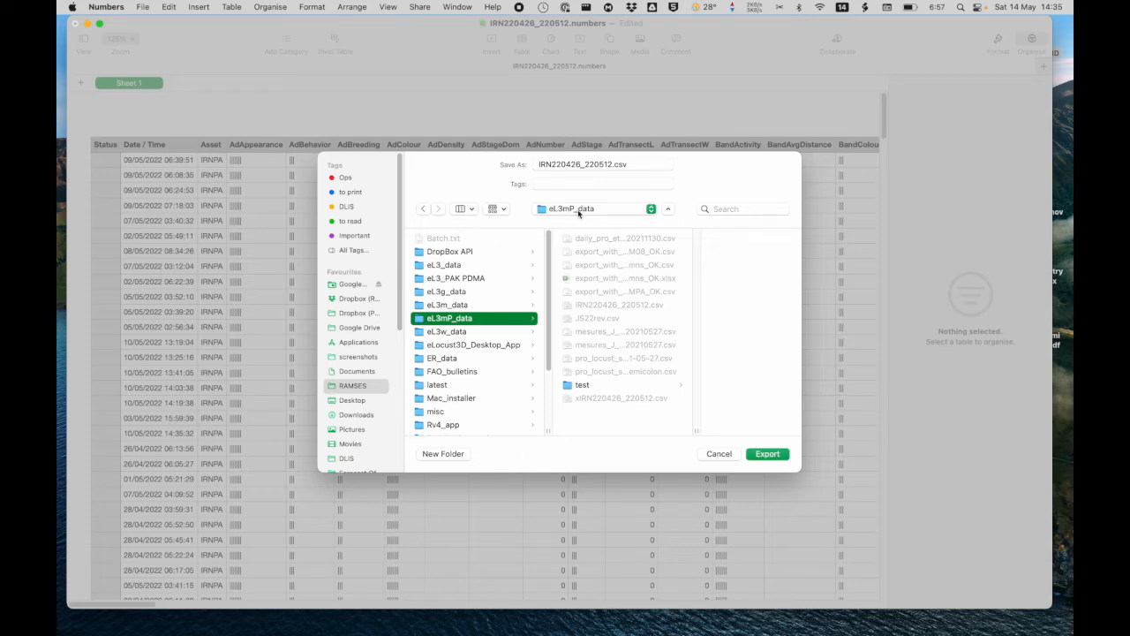
{"action": "left_click", "coordinate": [766, 454]}
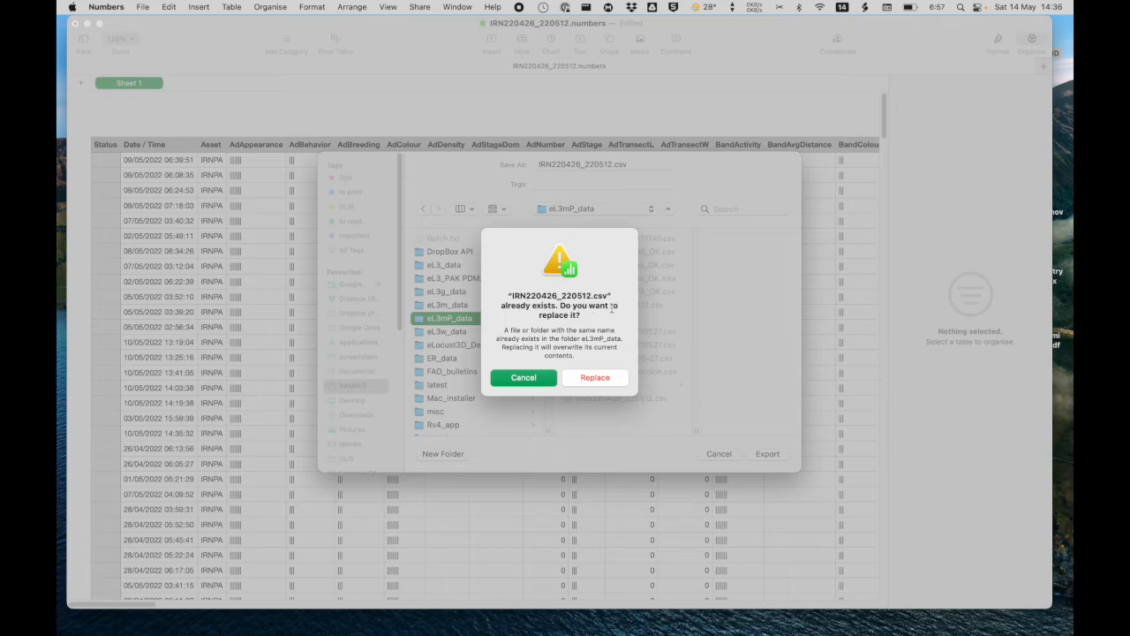
{"action": "left_click", "coordinate": [595, 377]}
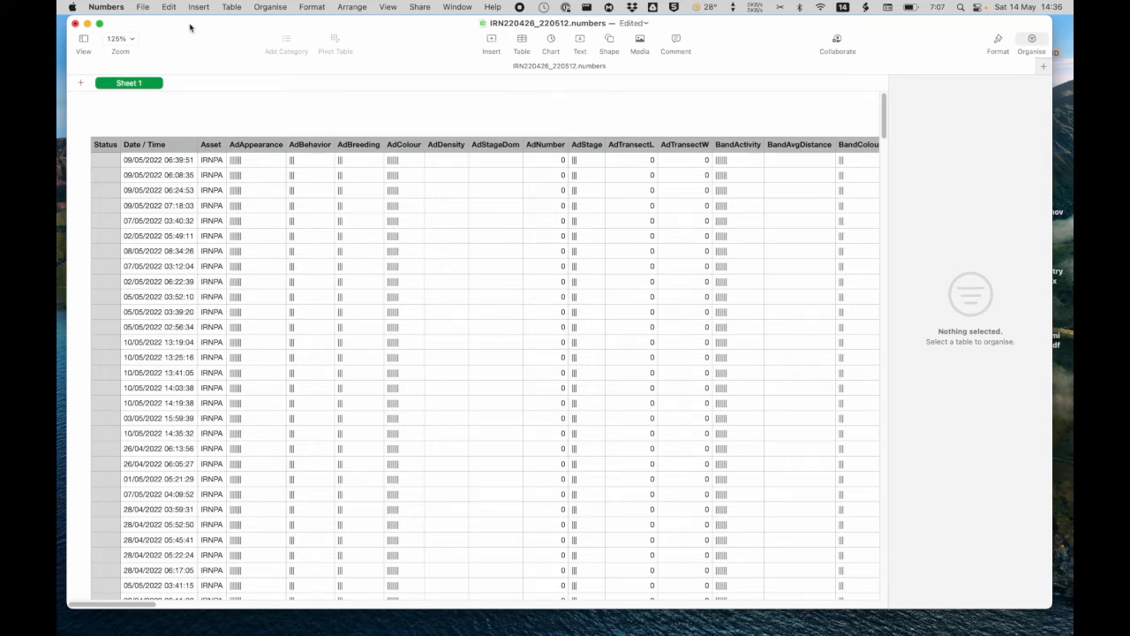
Quit Numbers, saving the document as IRN220426_220512.numbers in the eL3mP_data folder
{"action": "left_click", "coordinate": [120, 9]}
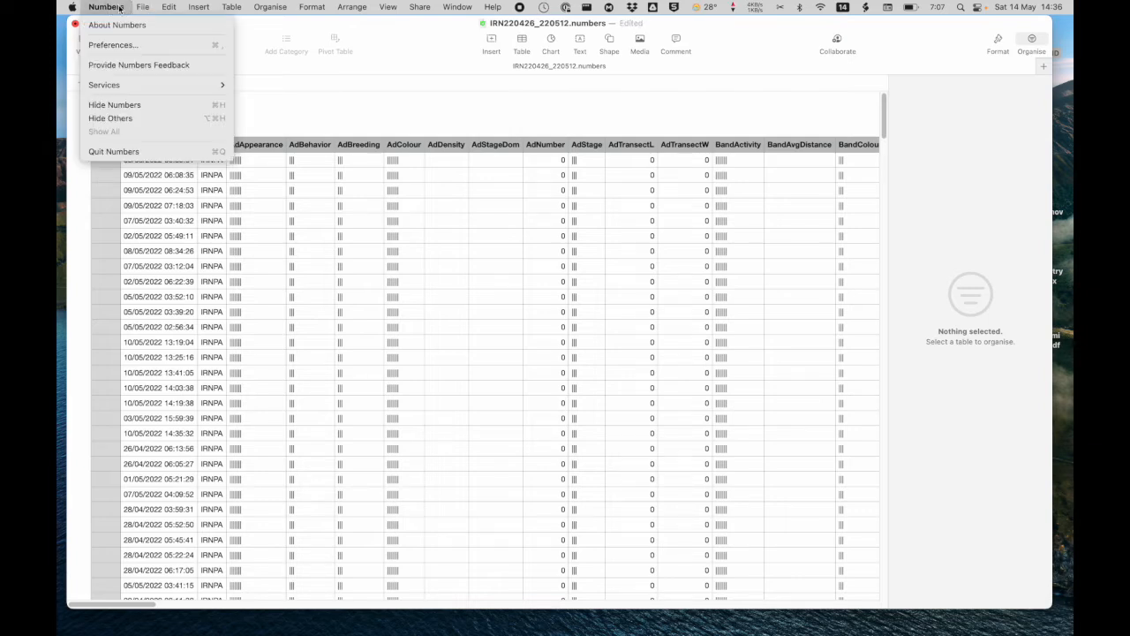
{"action": "left_click", "coordinate": [115, 152]}
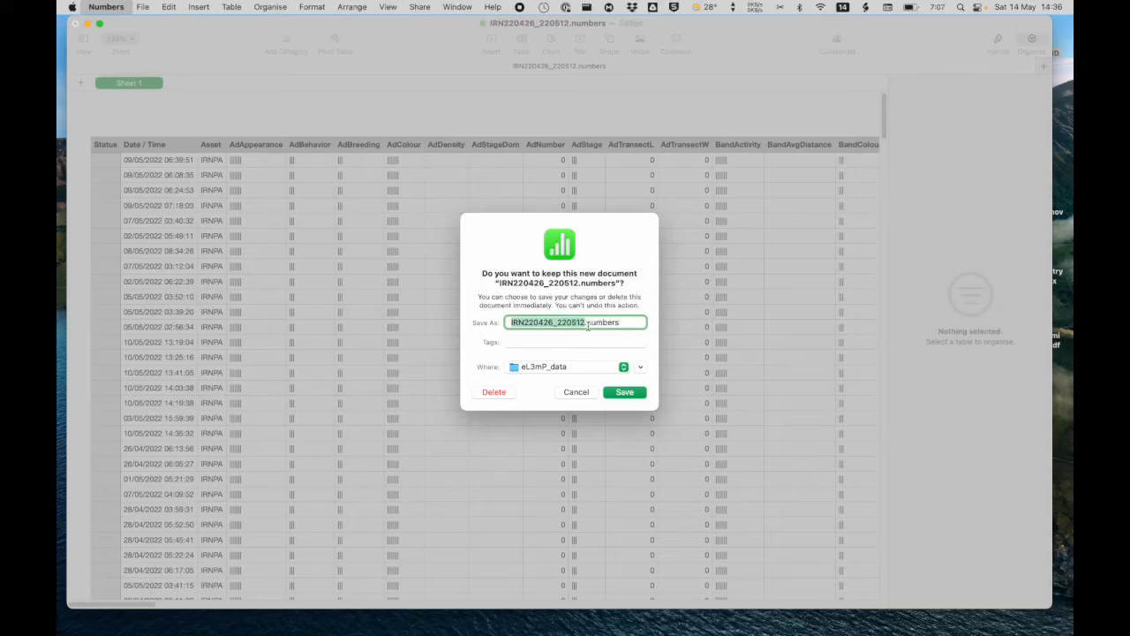
{"action": "left_click", "coordinate": [625, 393]}
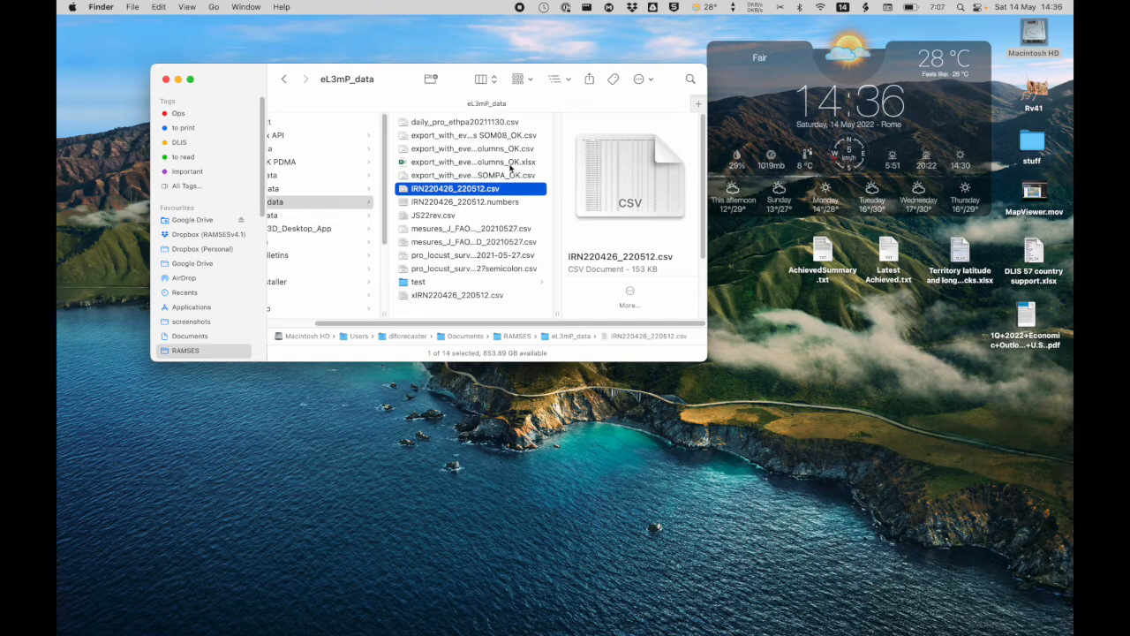
Check the IRN220426_220512 CSV and Numbers files in the eL3mP_data folder inside RAMSES
{"action": "left_click", "coordinate": [186, 352]}
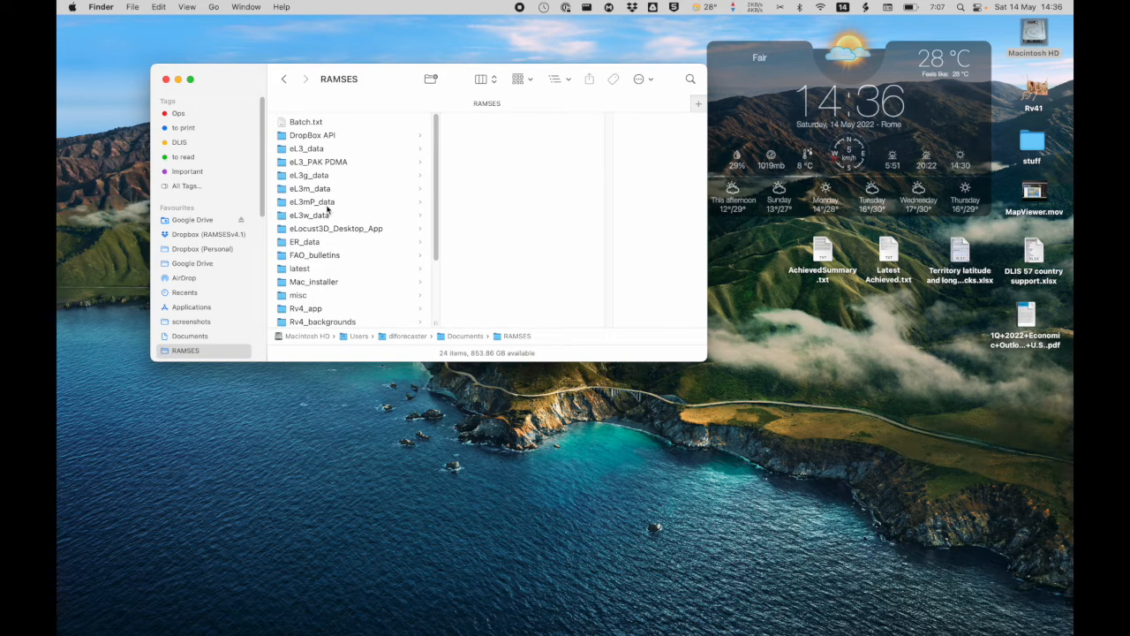
{"action": "left_click", "coordinate": [328, 202]}
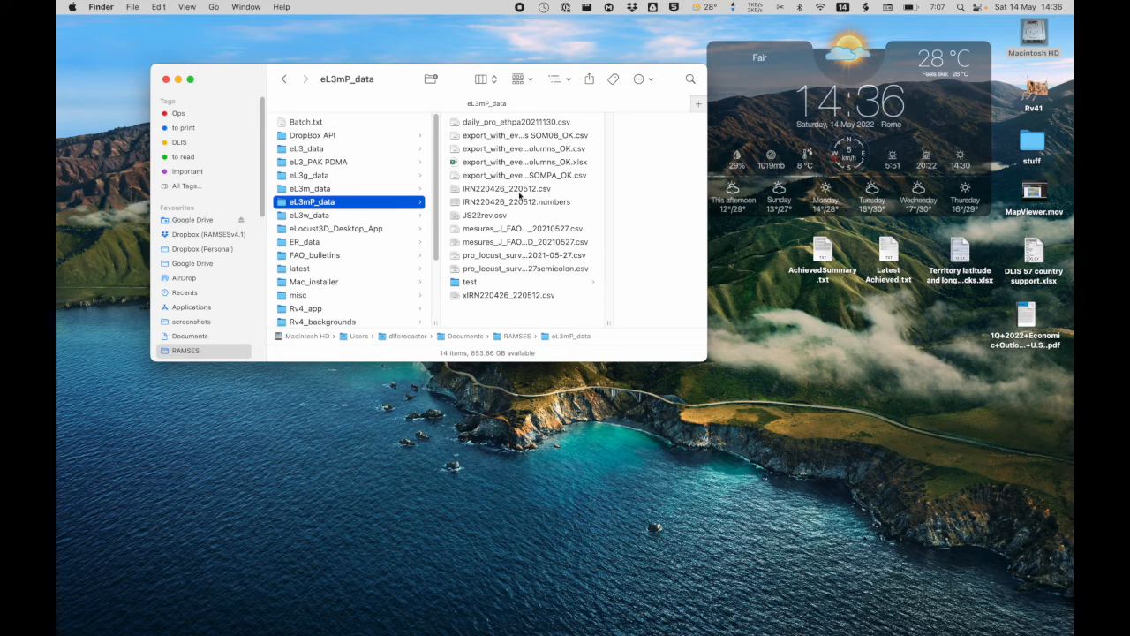
{"action": "left_click", "coordinate": [519, 191]}
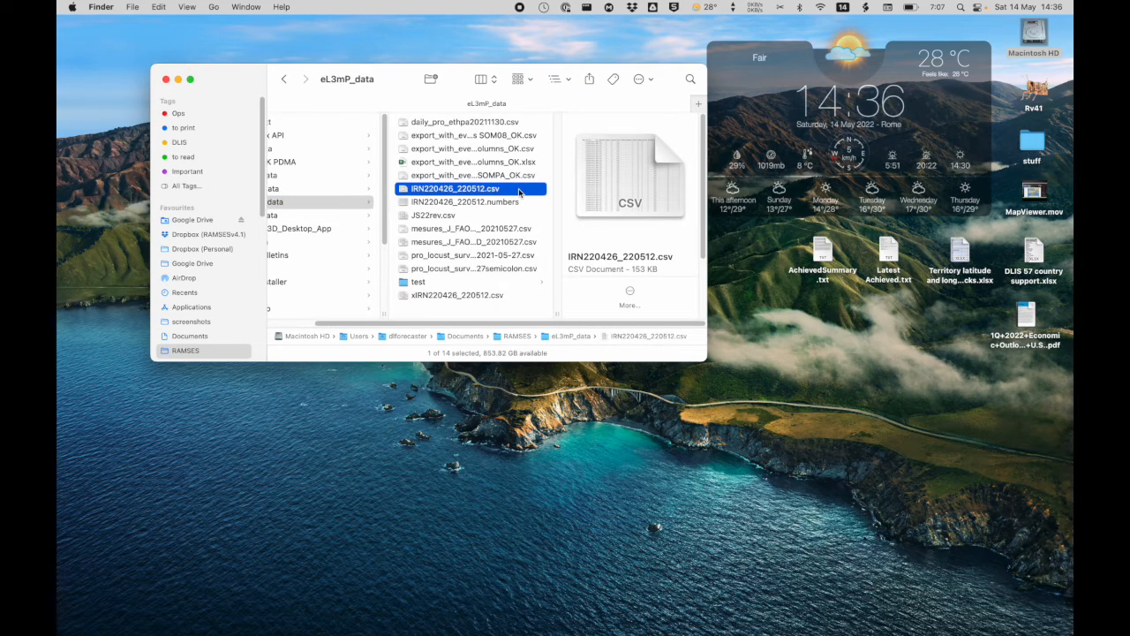
{"action": "left_click", "coordinate": [490, 205]}
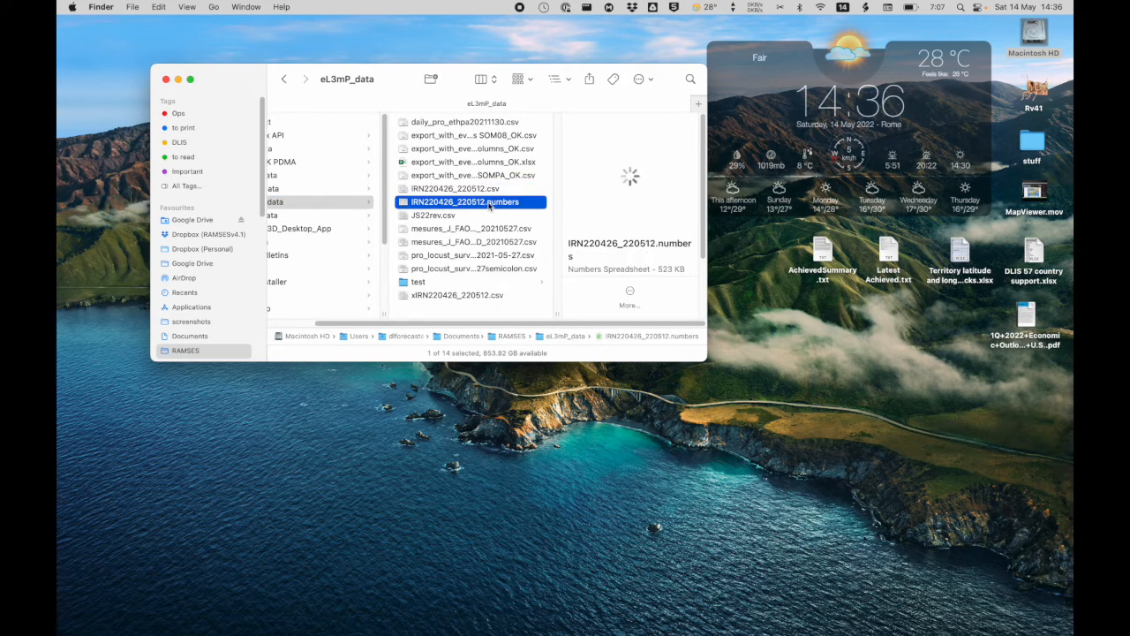
{"action": "left_click", "coordinate": [478, 191]}
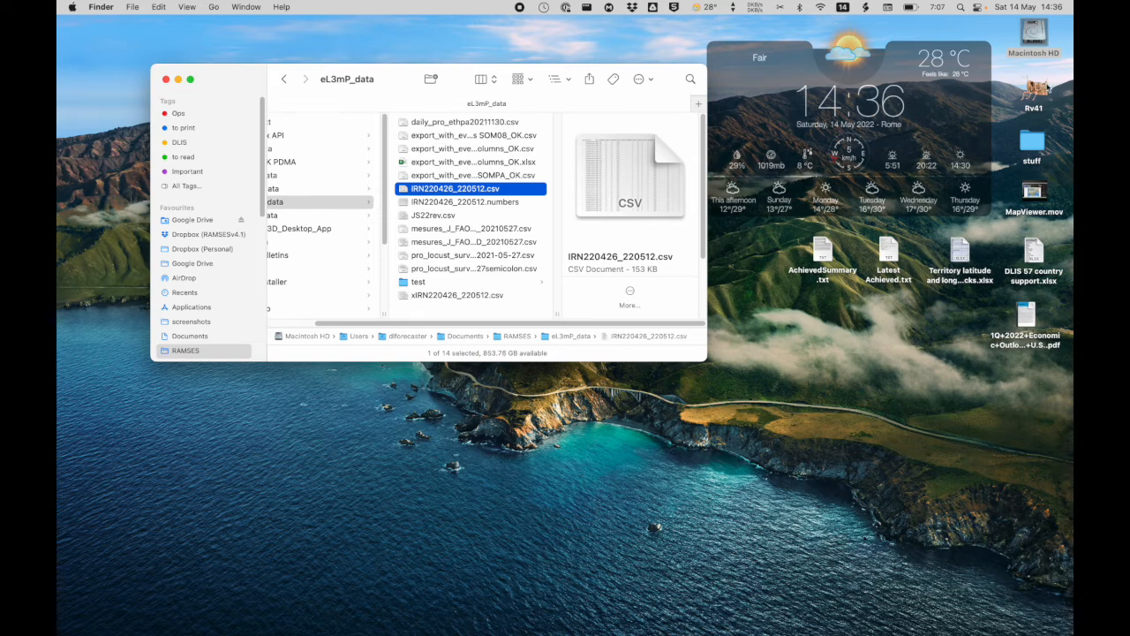
Launch RAMSES from the Rv41 desktop item and open its Locust Tools options
{"action": "left_click", "coordinate": [1039, 89]}
{"action": "double_click", "coordinate": [1038, 89]}
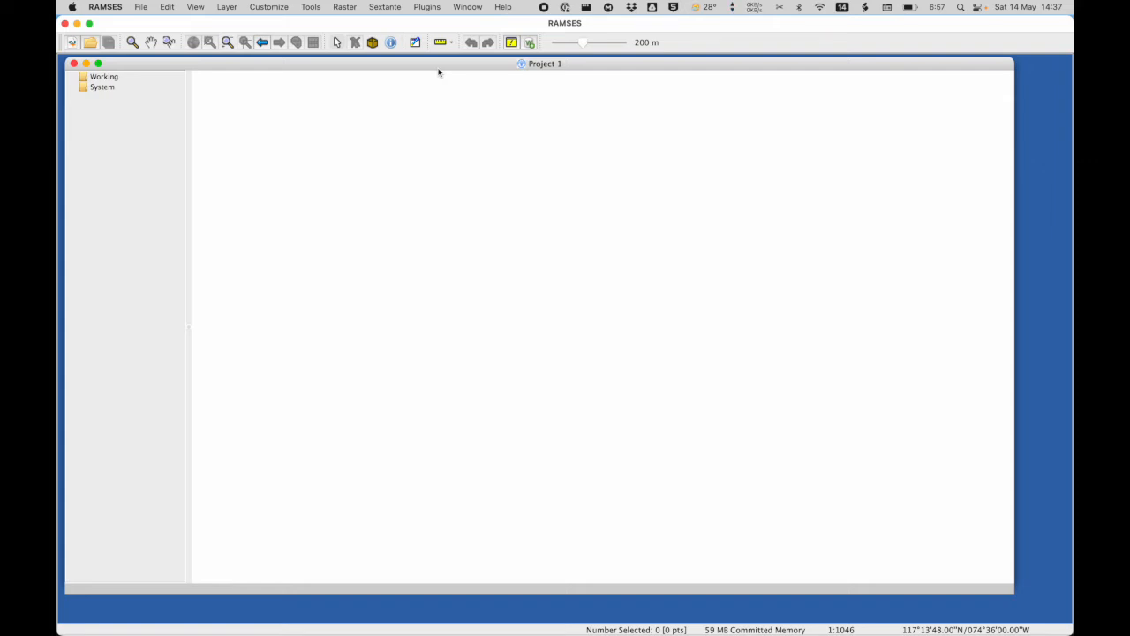
{"action": "left_click", "coordinate": [276, 7]}
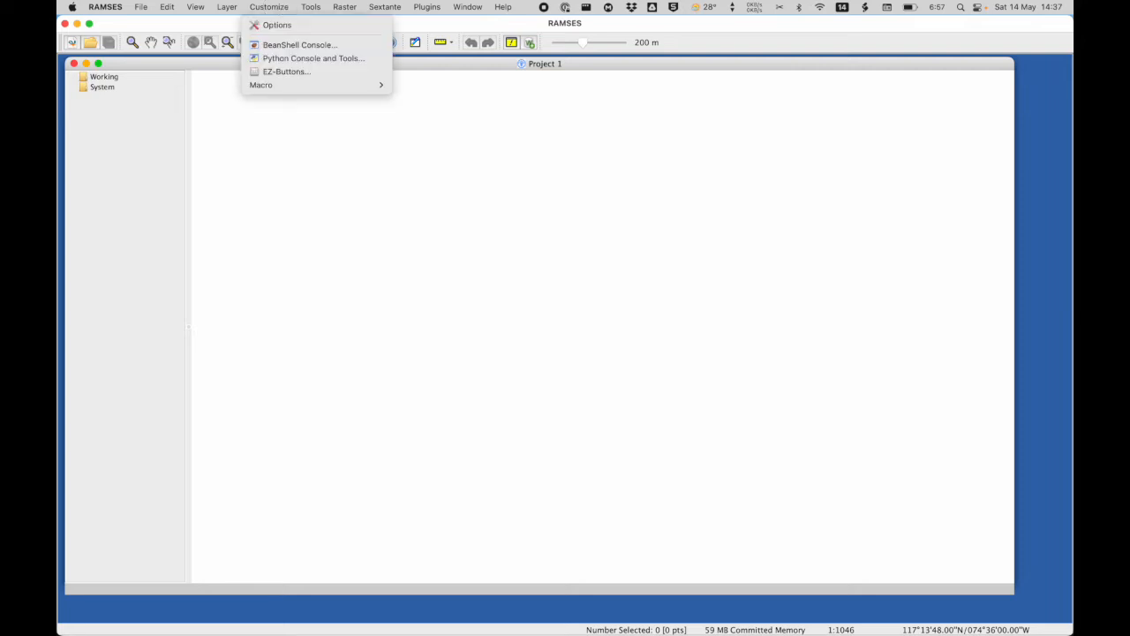
{"action": "left_click", "coordinate": [276, 25]}
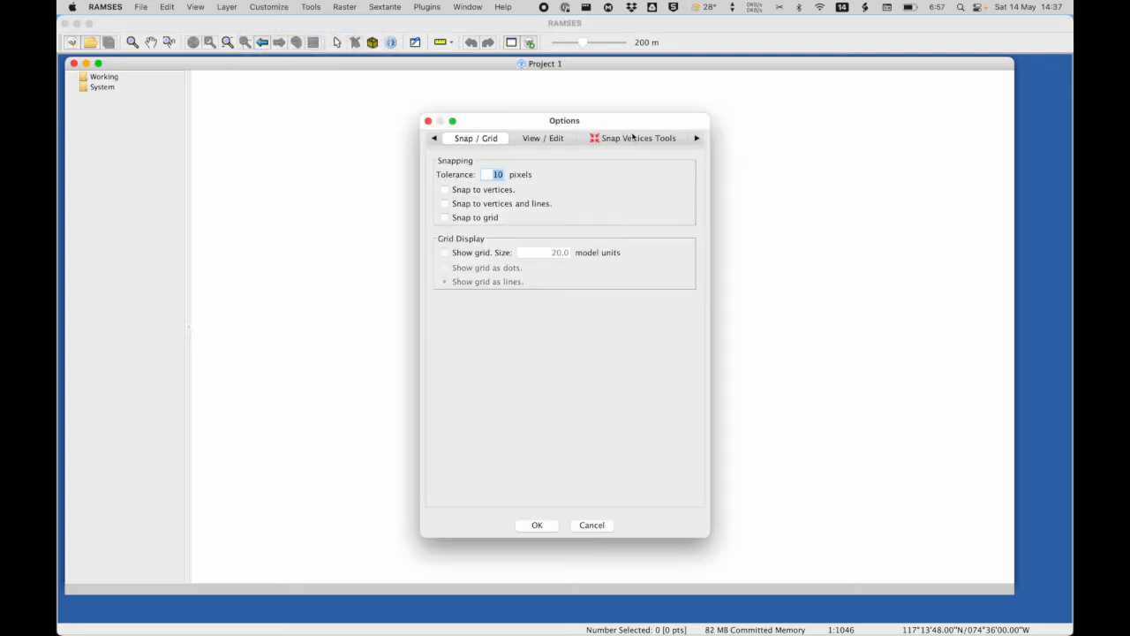
{"action": "left_click", "coordinate": [697, 139]}
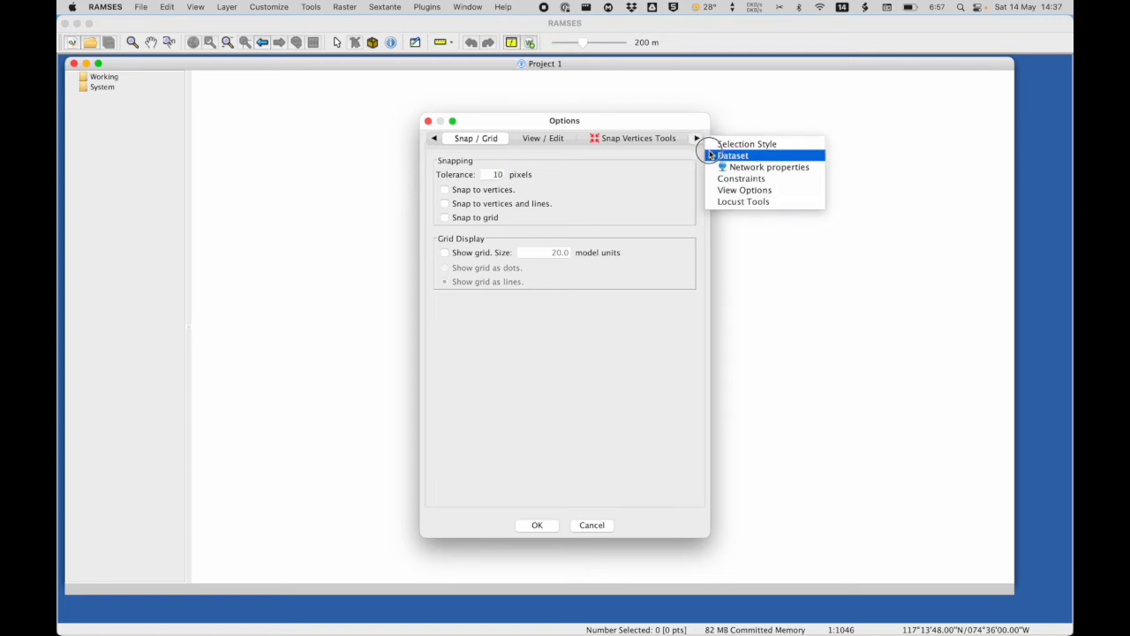
{"action": "left_click", "coordinate": [720, 202]}
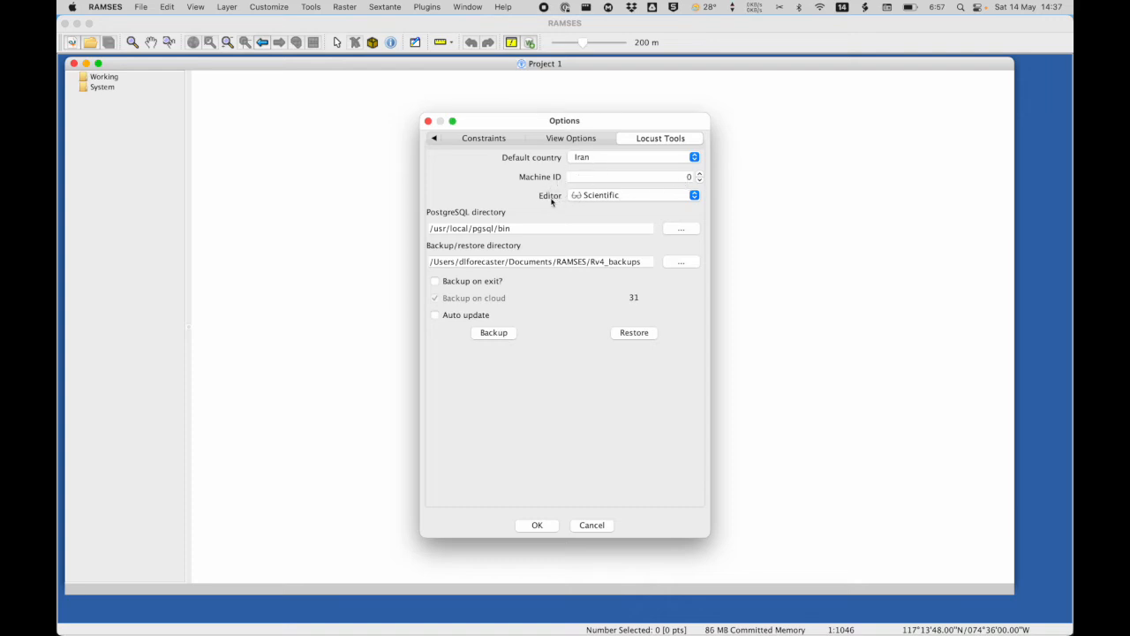
Switch the editor option to eLocust3 and back to Scientific
{"action": "left_click", "coordinate": [694, 196]}
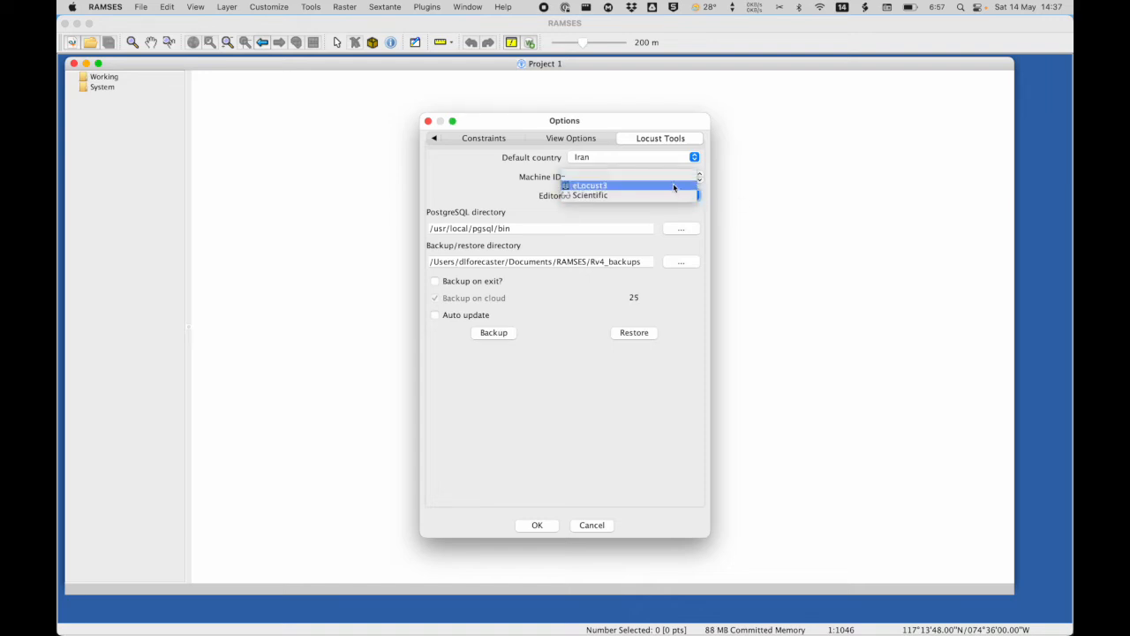
{"action": "left_click", "coordinate": [677, 186]}
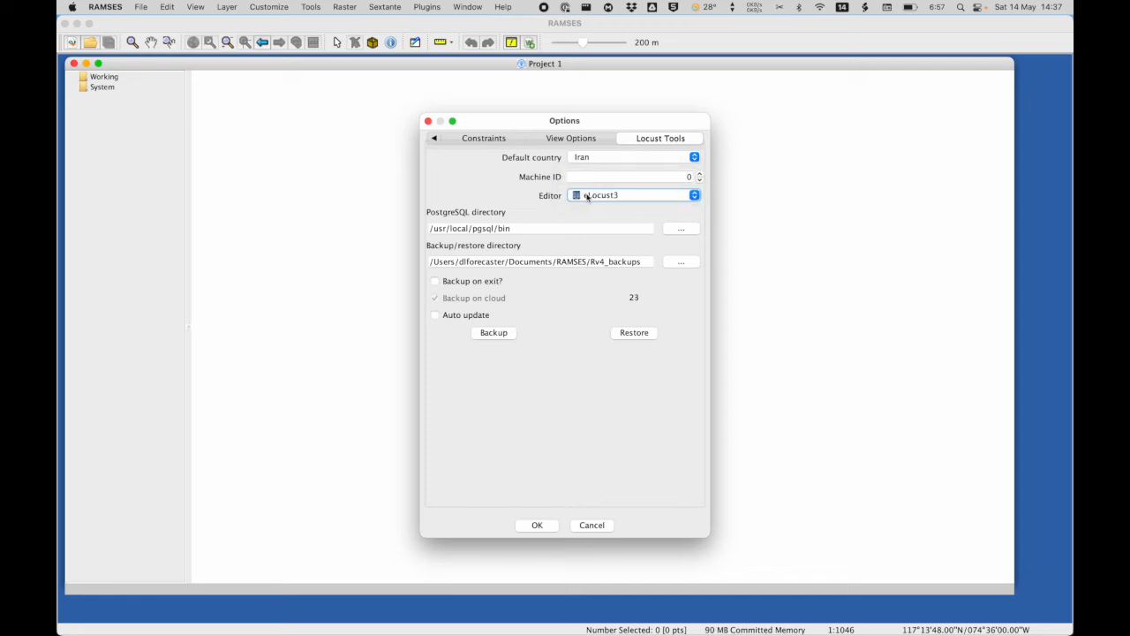
{"action": "left_click", "coordinate": [694, 195]}
{"action": "left_click", "coordinate": [665, 205]}
Enable backup on exit and try to restore the database from IRN_202204261056.backup in the Rv4_backups folder
{"action": "left_click", "coordinate": [435, 282]}
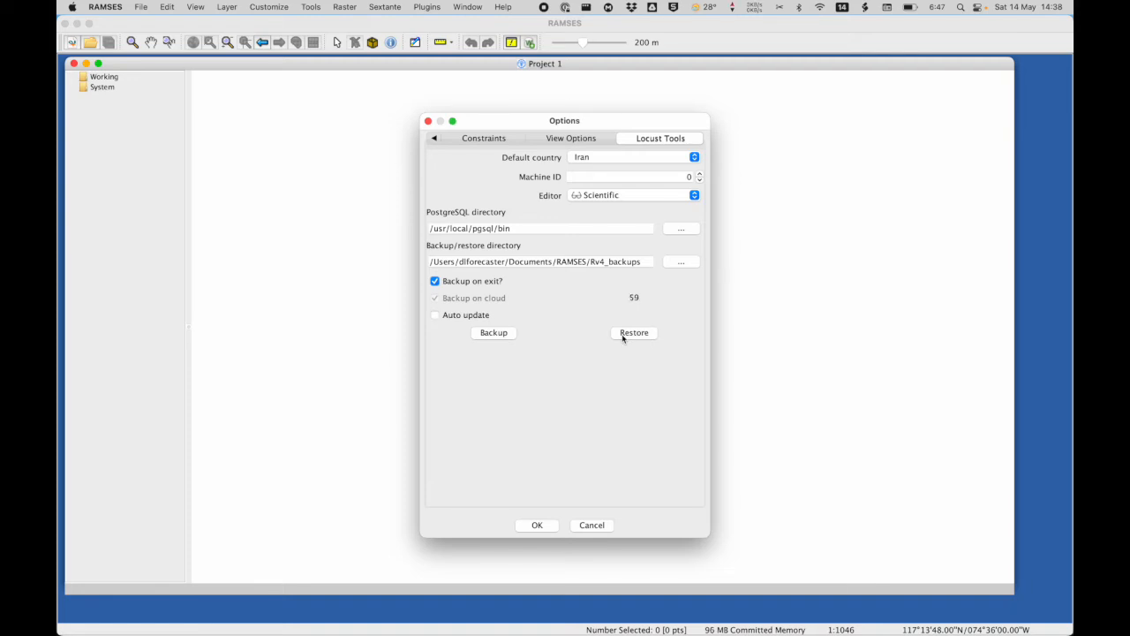
{"action": "left_click", "coordinate": [633, 333]}
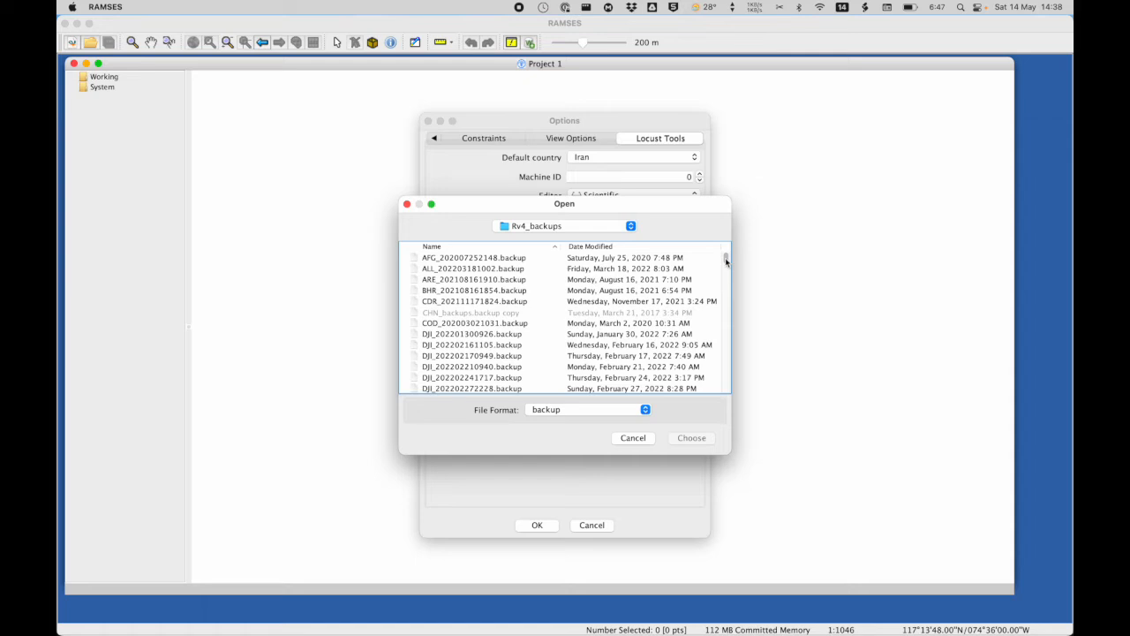
{"action": "left_click_drag", "start_coordinate": [726, 260], "coordinate": [726, 307]}
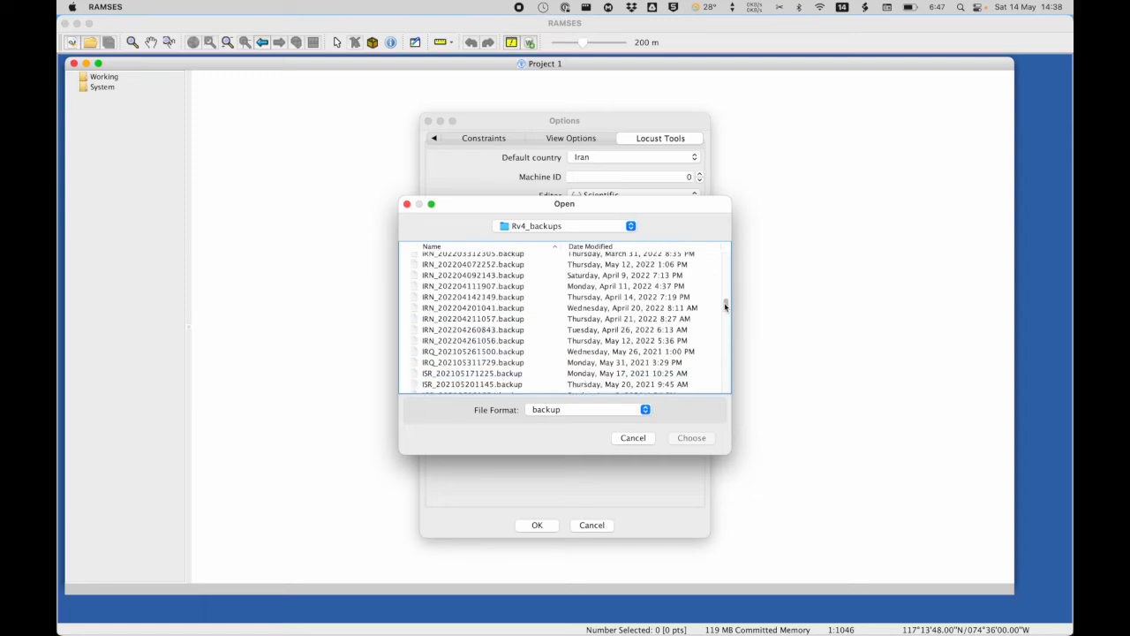
{"action": "left_click", "coordinate": [447, 342]}
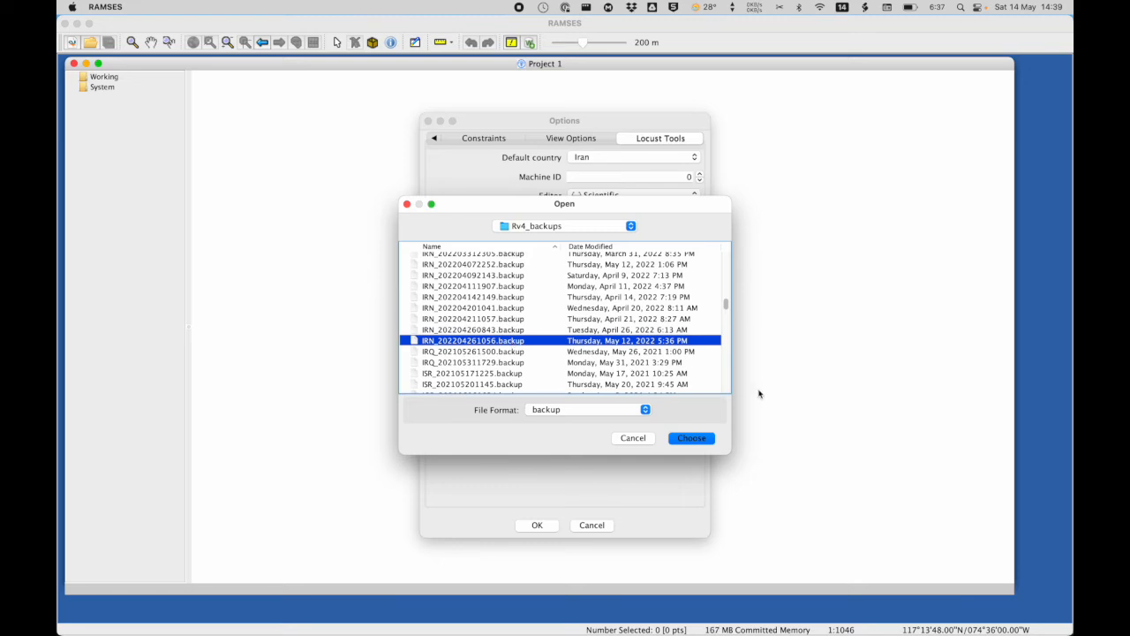
{"action": "left_click", "coordinate": [694, 439]}
{"action": "left_click", "coordinate": [694, 441]}
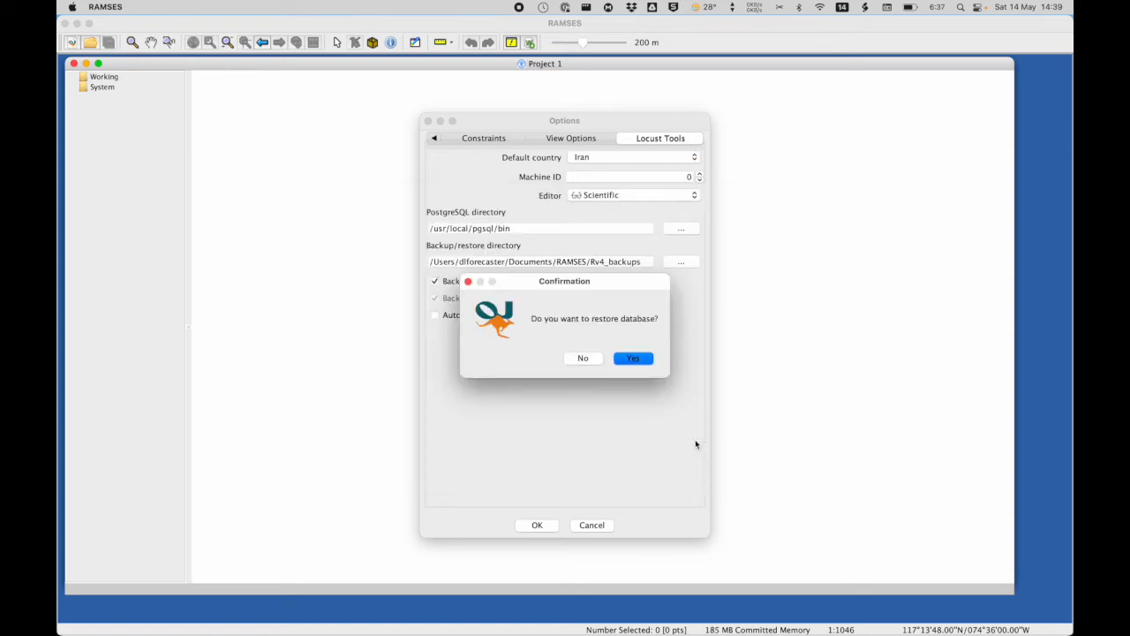
{"action": "left_click", "coordinate": [635, 359]}
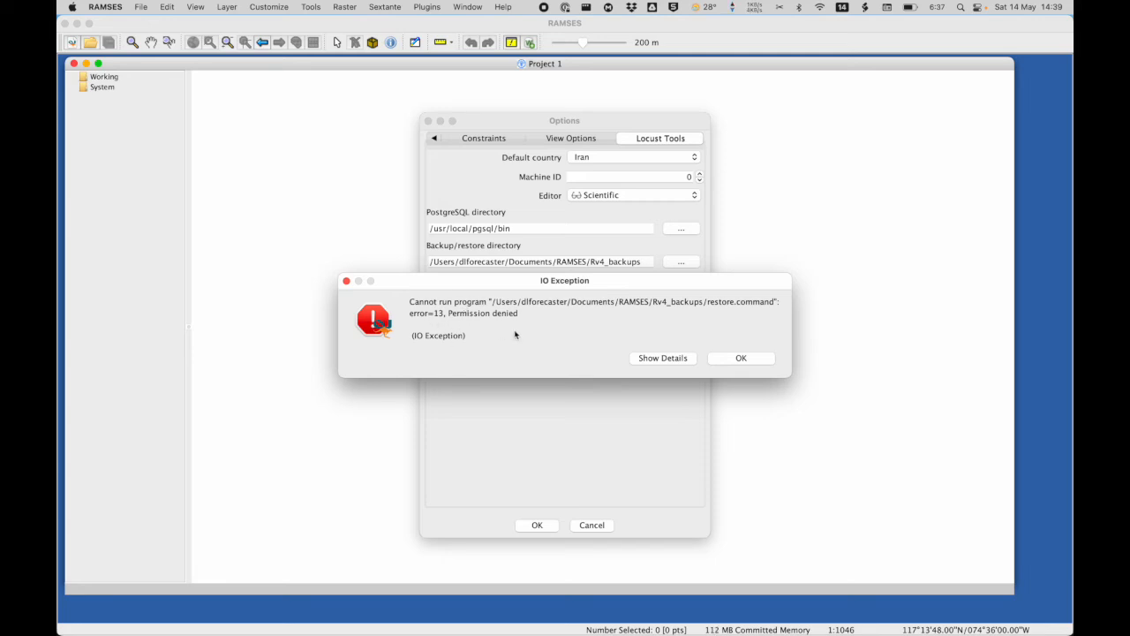
{"action": "left_click", "coordinate": [742, 358]}
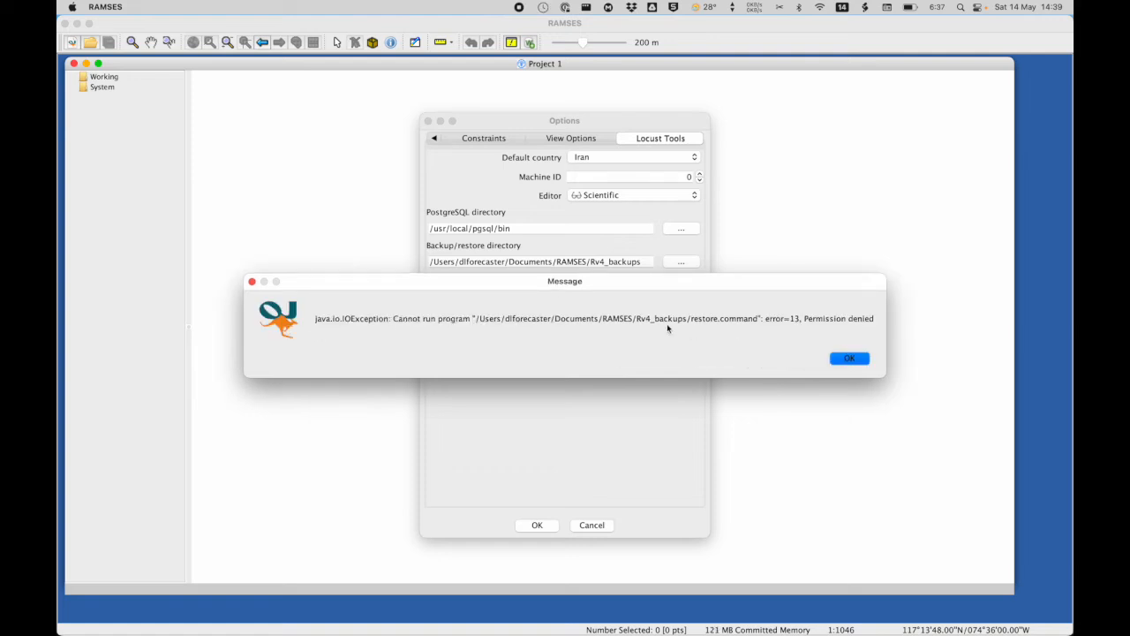
{"action": "left_click", "coordinate": [849, 360]}
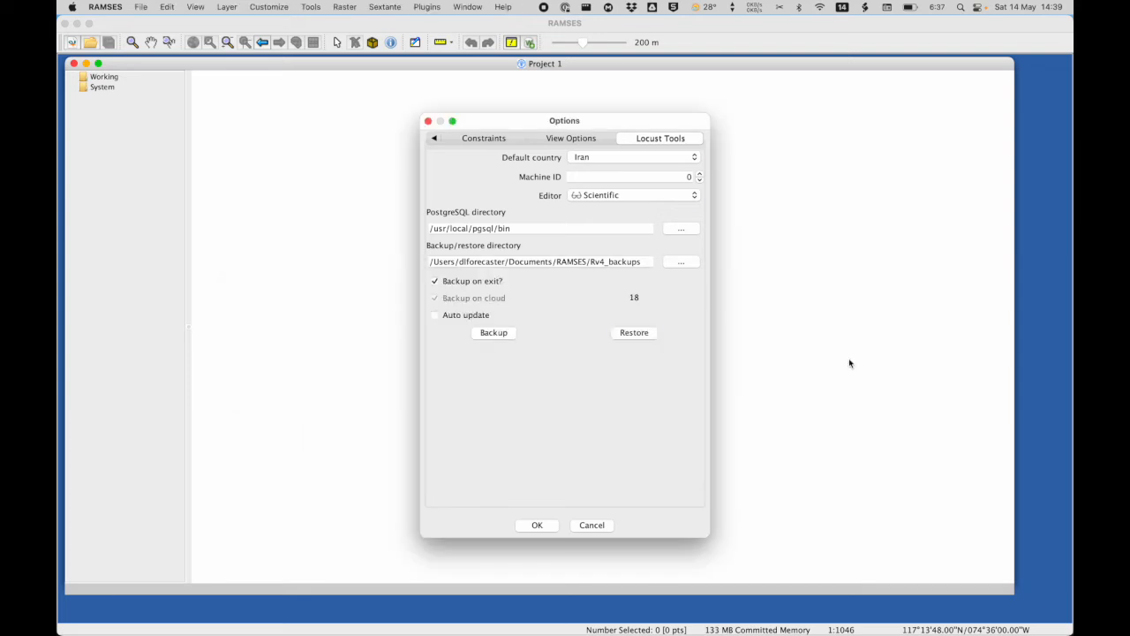
Restore the Iran database from IRN_202204261056.backup and accept the options
{"action": "left_click", "coordinate": [634, 333]}
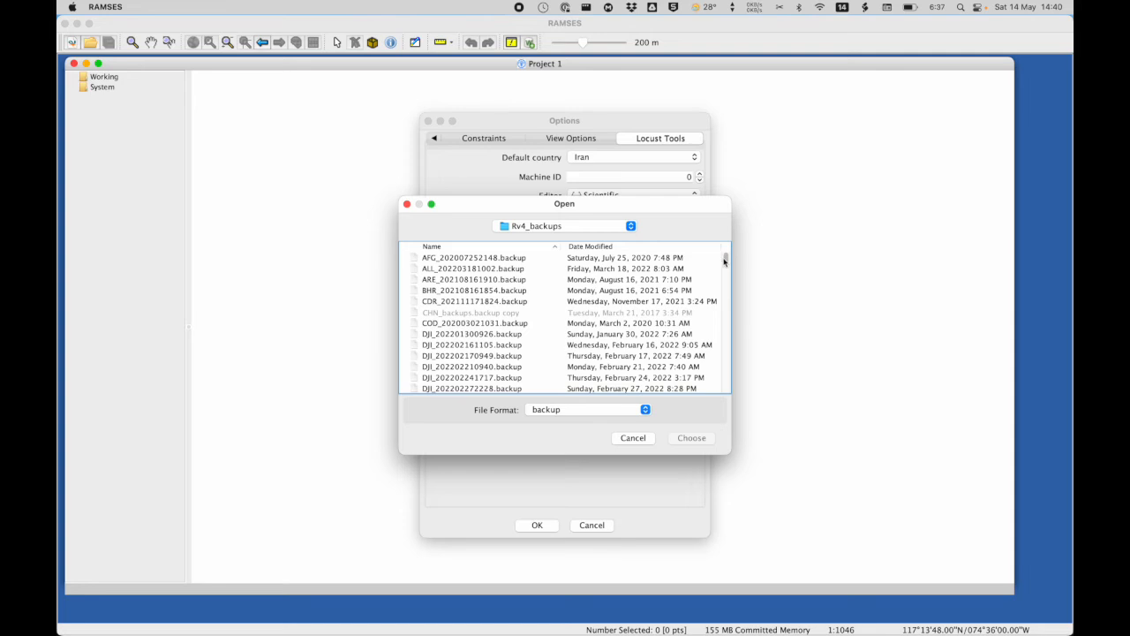
{"action": "left_click_drag", "start_coordinate": [724, 260], "coordinate": [727, 305]}
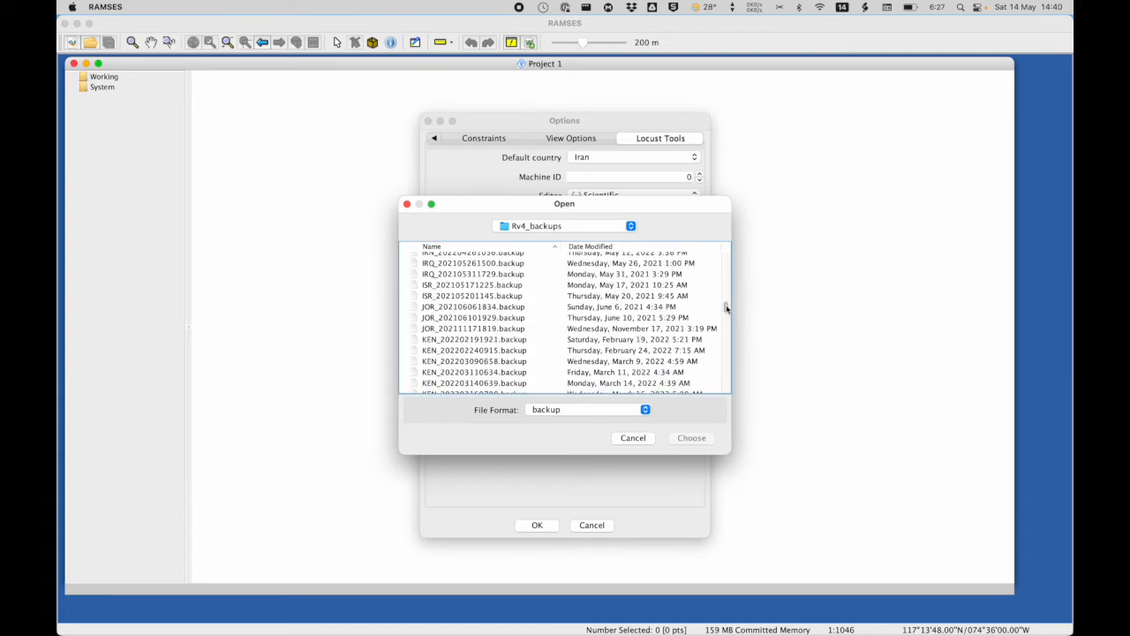
{"action": "scroll", "coordinate": [626, 315], "scroll_direction": "up", "scroll_amount": 3}
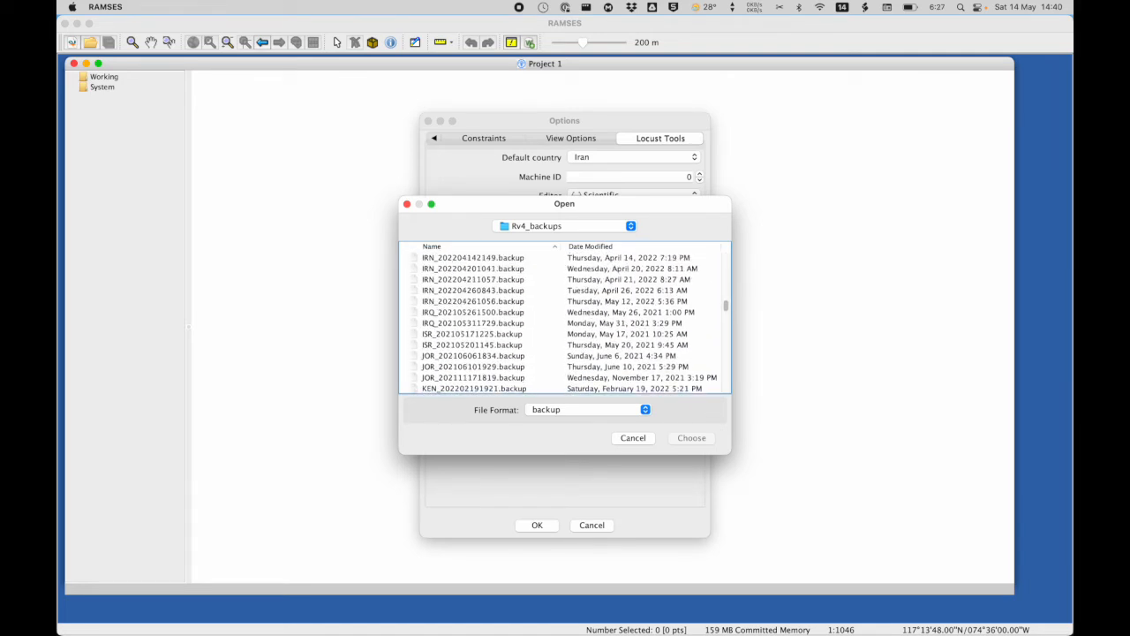
{"action": "left_click", "coordinate": [471, 304]}
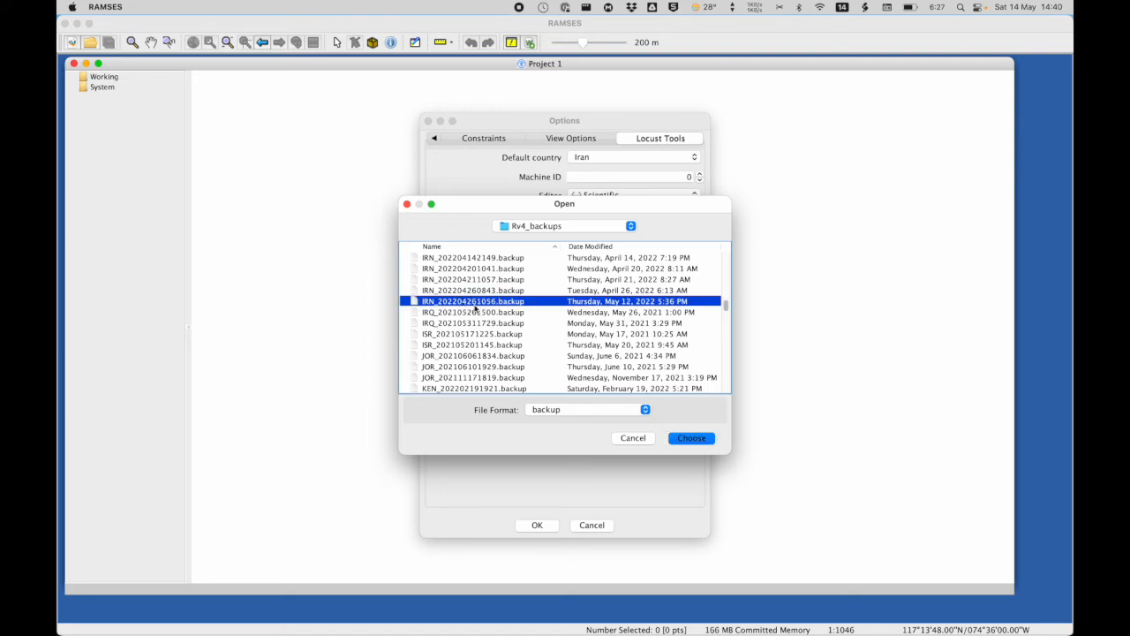
{"action": "left_click", "coordinate": [694, 441]}
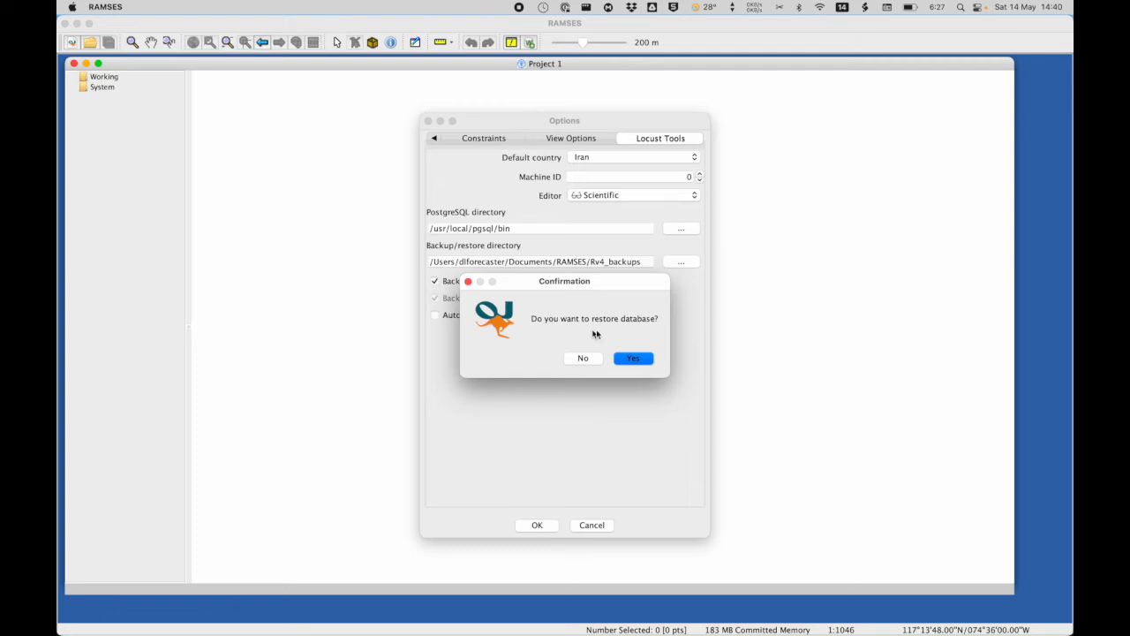
{"action": "left_click", "coordinate": [633, 357]}
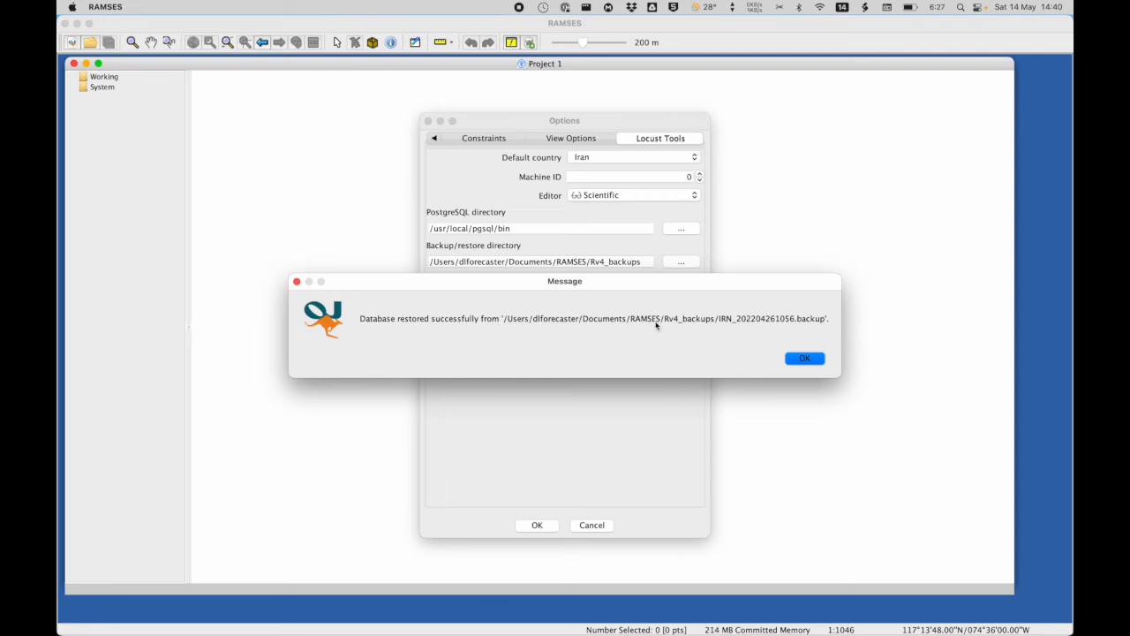
{"action": "left_click", "coordinate": [804, 358]}
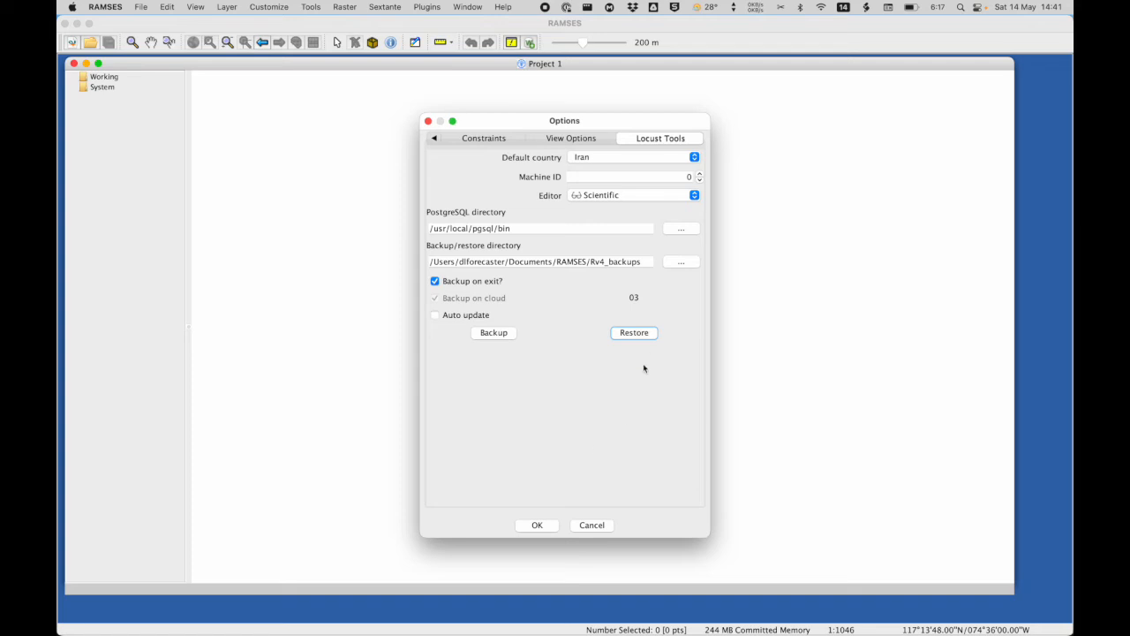
{"action": "left_click", "coordinate": [539, 526]}
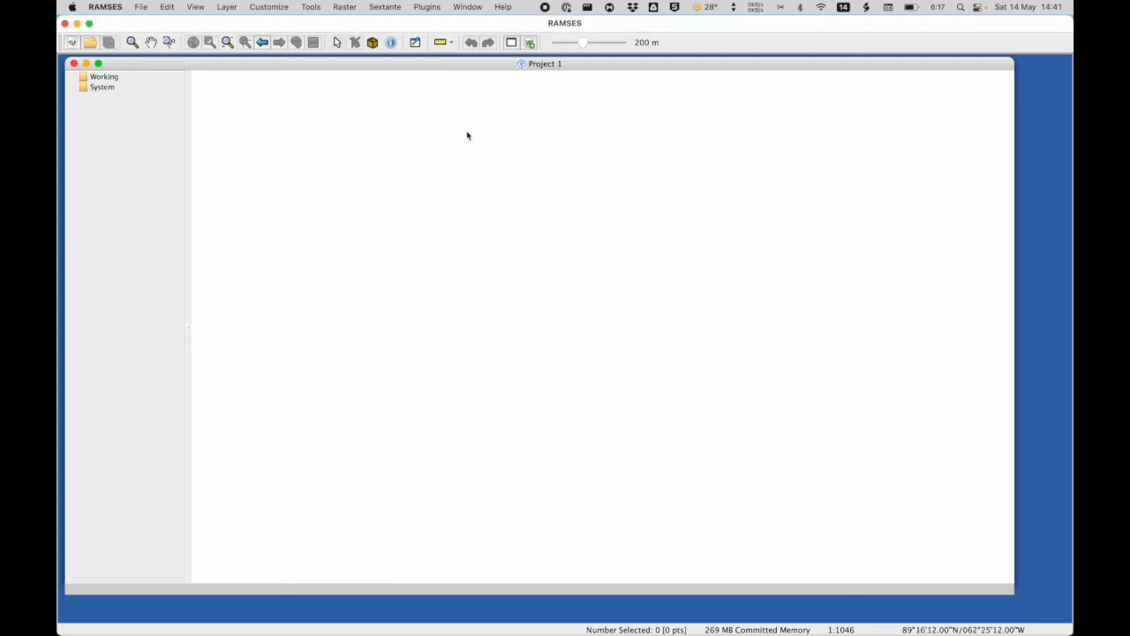
Run the RAMSESv4.x auto maintenance twice on the restored database
{"action": "left_click", "coordinate": [429, 8]}
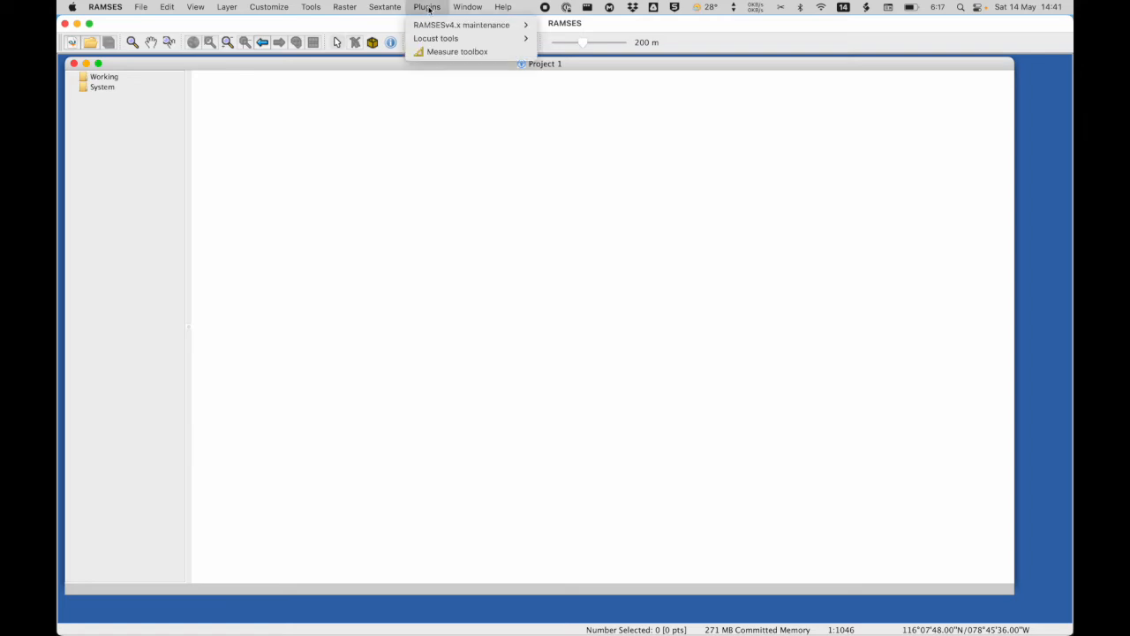
{"action": "mouse_move", "coordinate": [430, 23]}
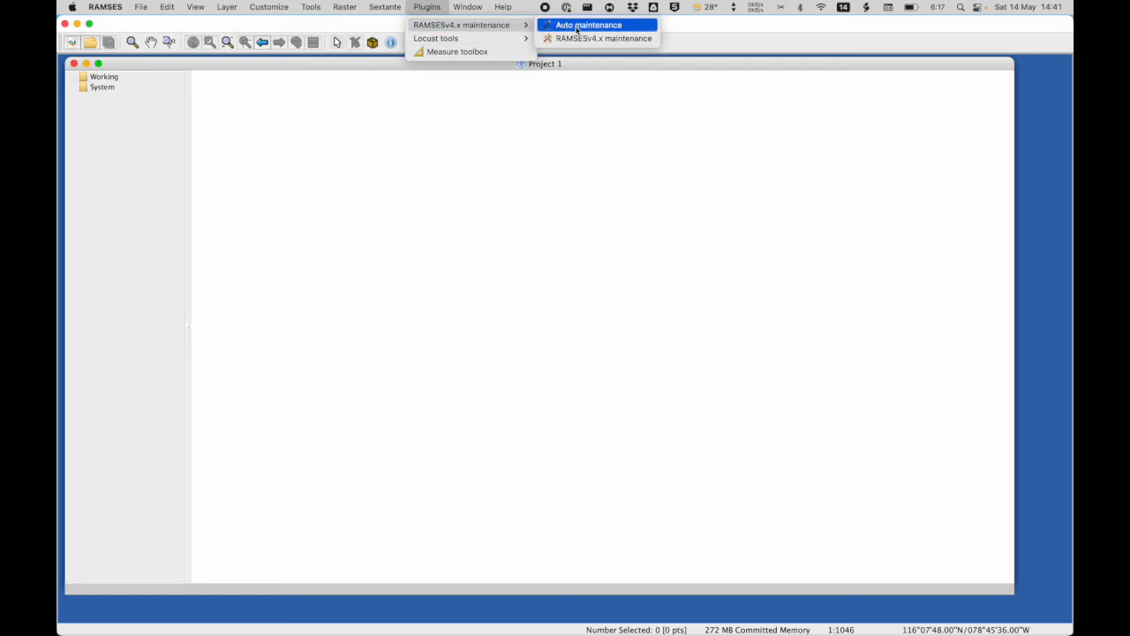
{"action": "left_click", "coordinate": [578, 27]}
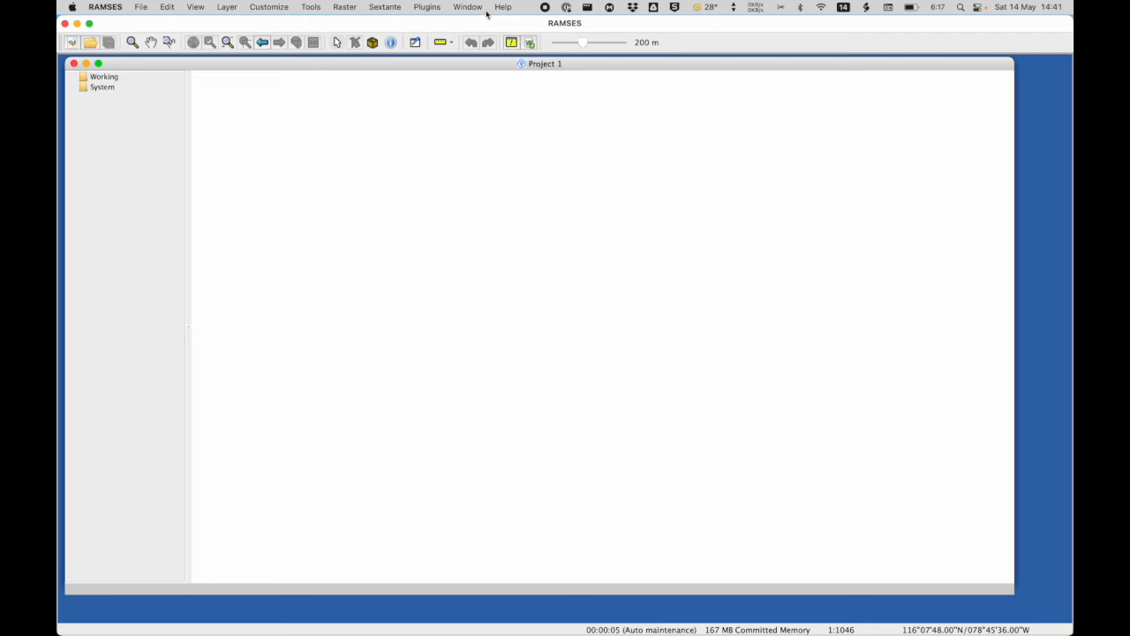
{"action": "left_click", "coordinate": [432, 9]}
{"action": "mouse_move", "coordinate": [431, 26]}
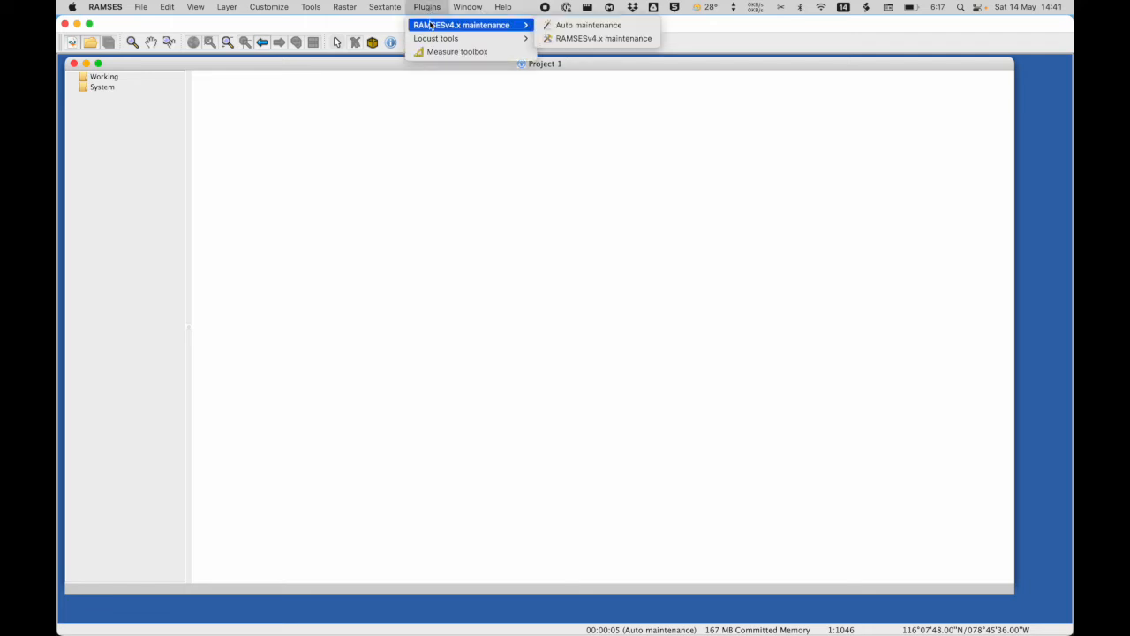
{"action": "left_click", "coordinate": [566, 26]}
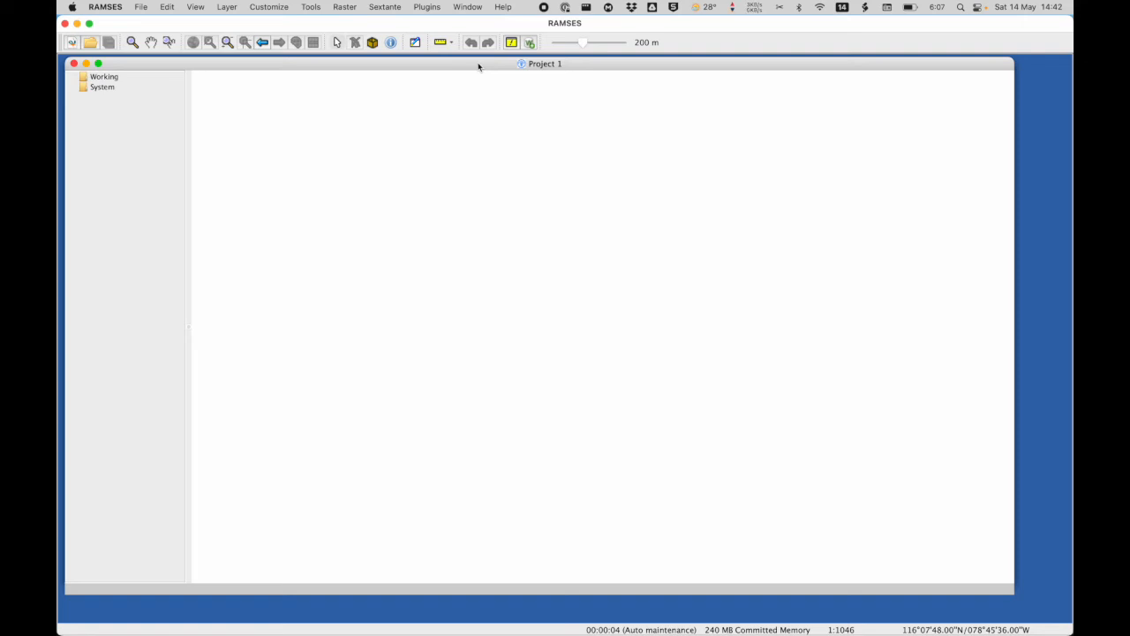
Open Locust data entry with the title All to display all fields
{"action": "left_click", "coordinate": [426, 8]}
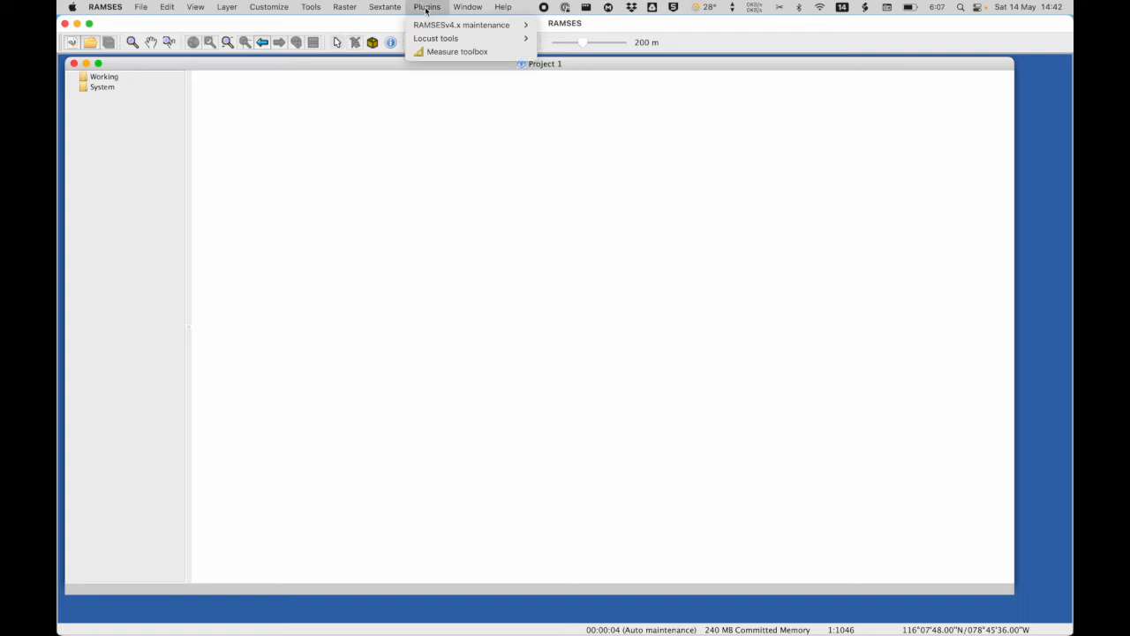
{"action": "mouse_move", "coordinate": [430, 39]}
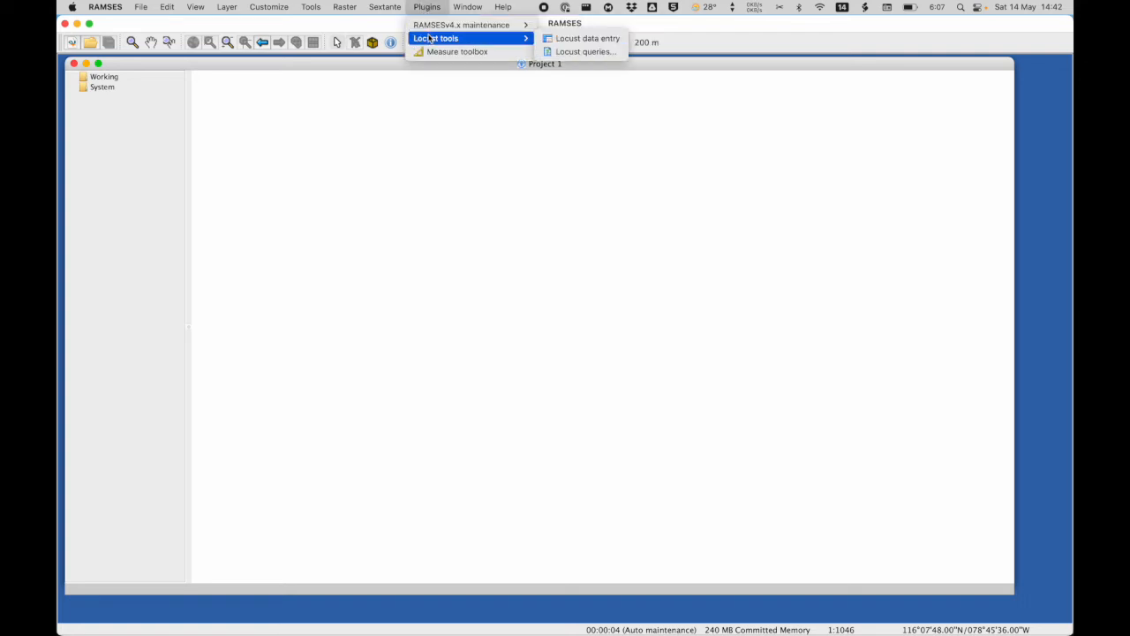
{"action": "left_click", "coordinate": [579, 39]}
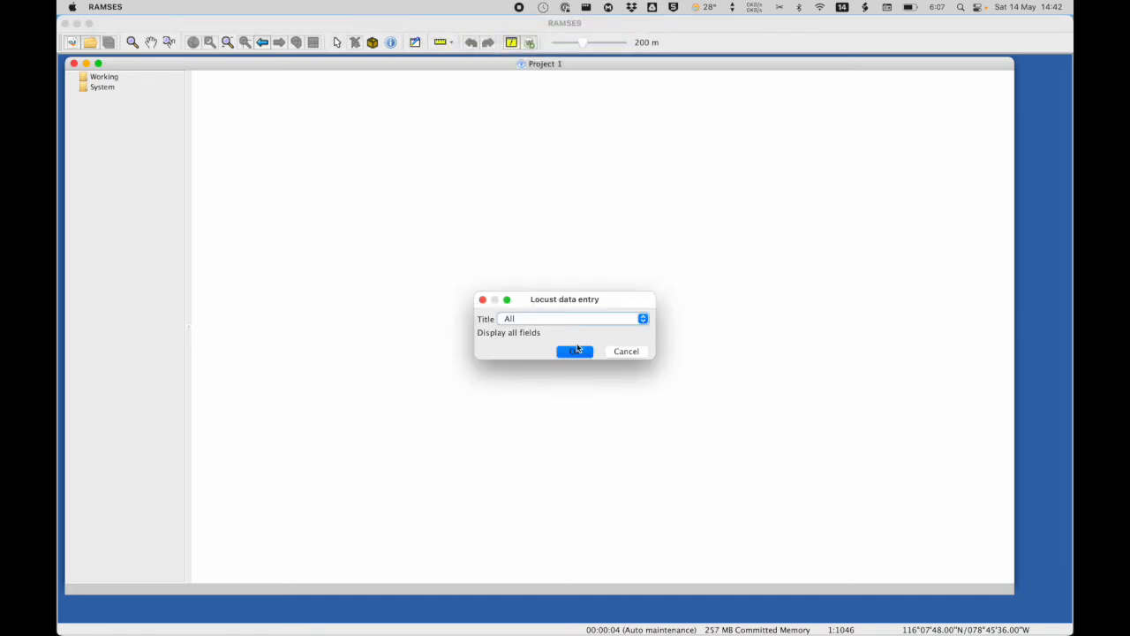
{"action": "left_click", "coordinate": [574, 353]}
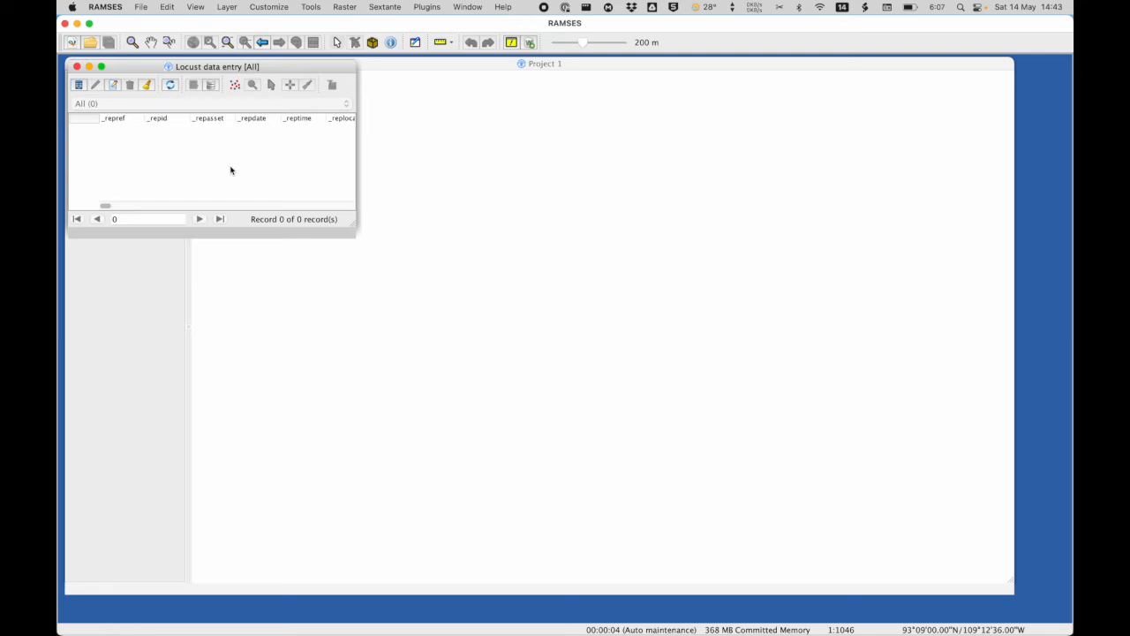
Start importing a locust report file and browse to the eL3mP_data folder inside RAMSES
{"action": "left_click", "coordinate": [78, 86]}
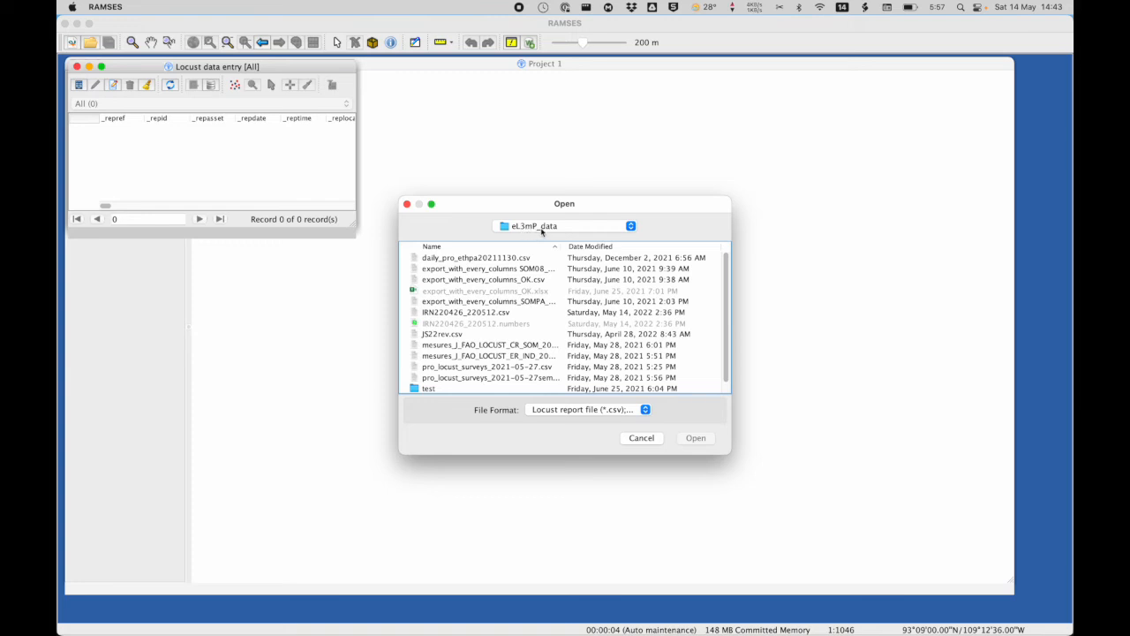
{"action": "left_click", "coordinate": [631, 228]}
{"action": "left_click", "coordinate": [527, 237]}
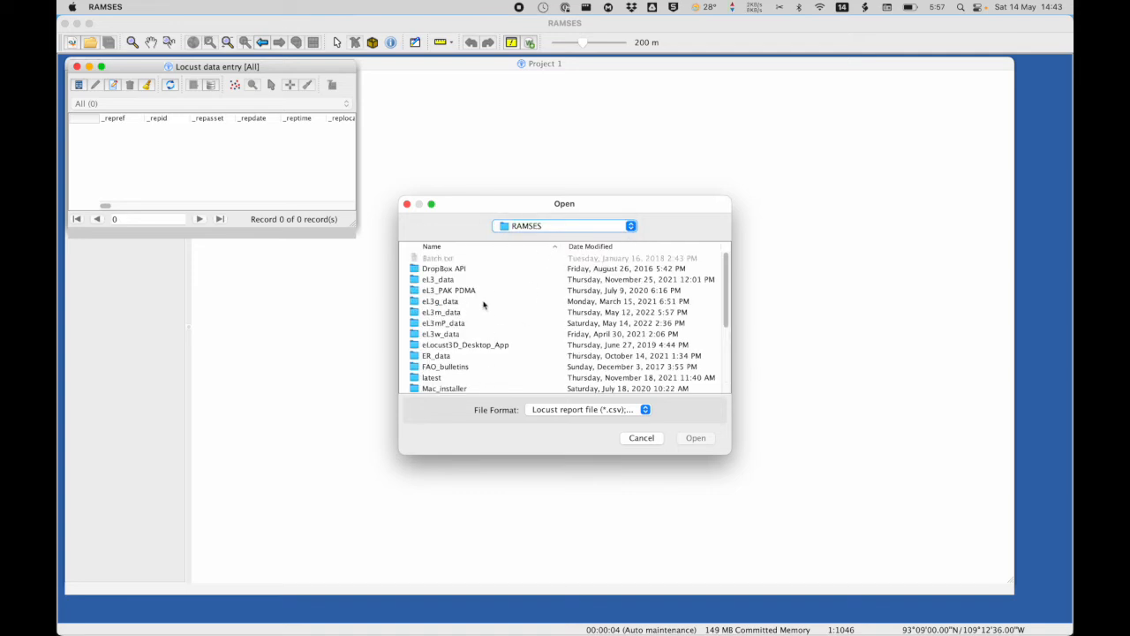
{"action": "left_click", "coordinate": [444, 324]}
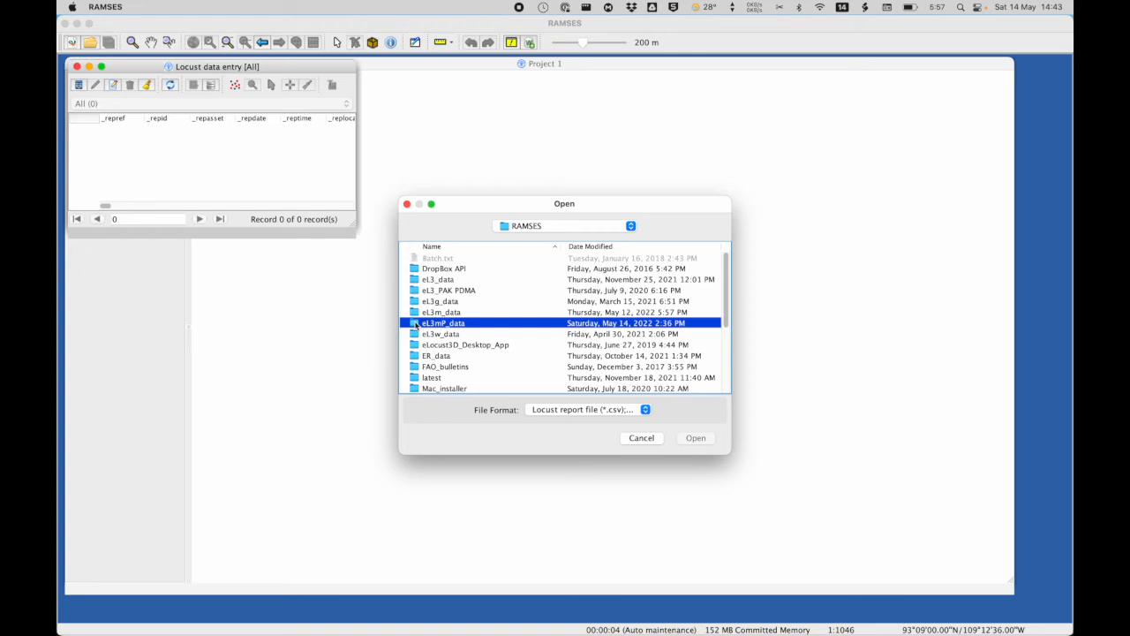
{"action": "double_click", "coordinate": [415, 324]}
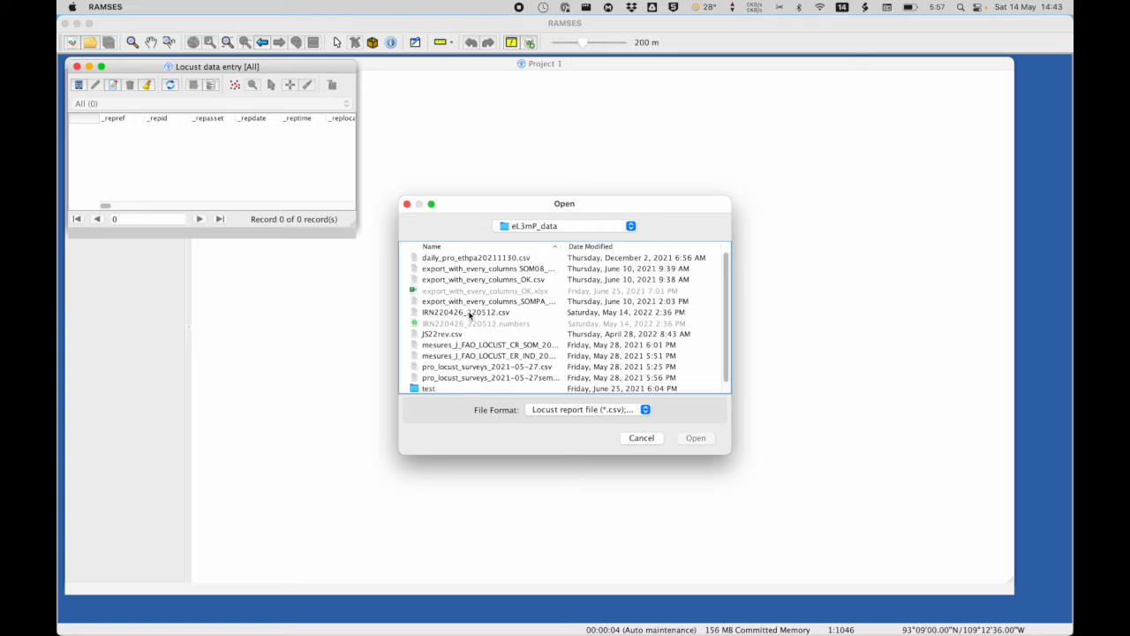
Sort the files by modification date with the newest first and import IRN220426_220512.csv into the data entry table
{"action": "left_click", "coordinate": [610, 248]}
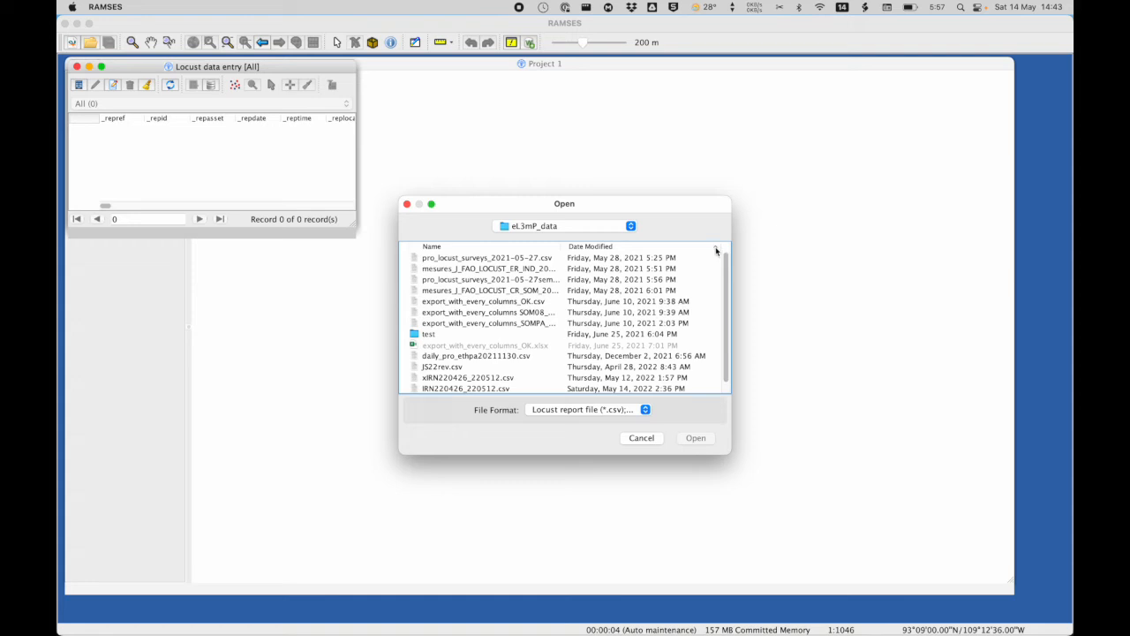
{"action": "left_click", "coordinate": [716, 250]}
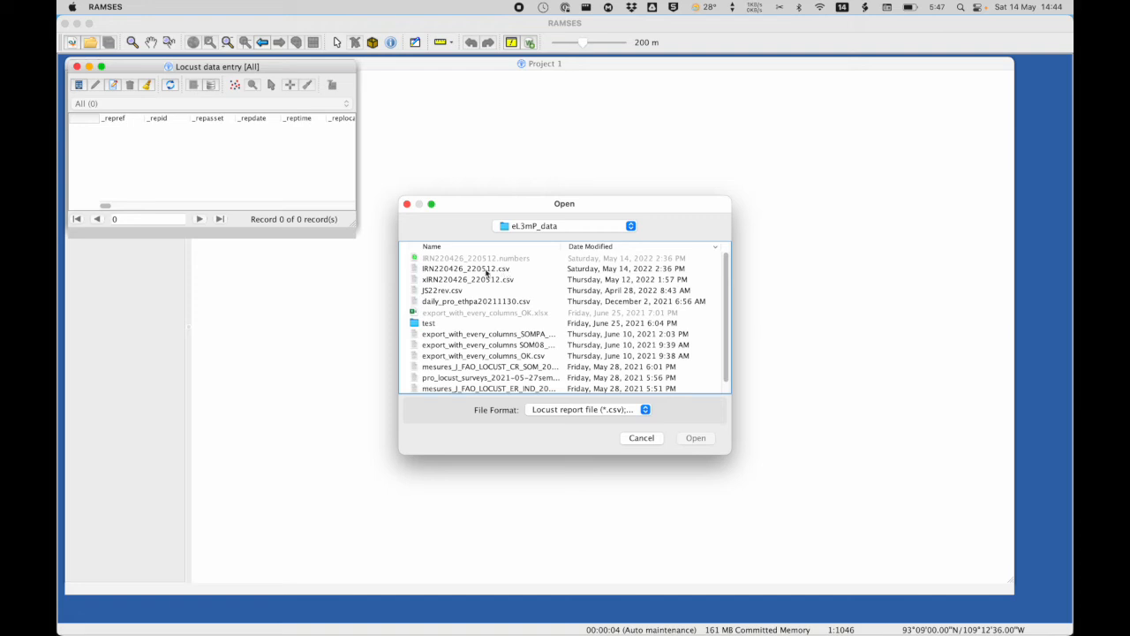
{"action": "left_click", "coordinate": [434, 272]}
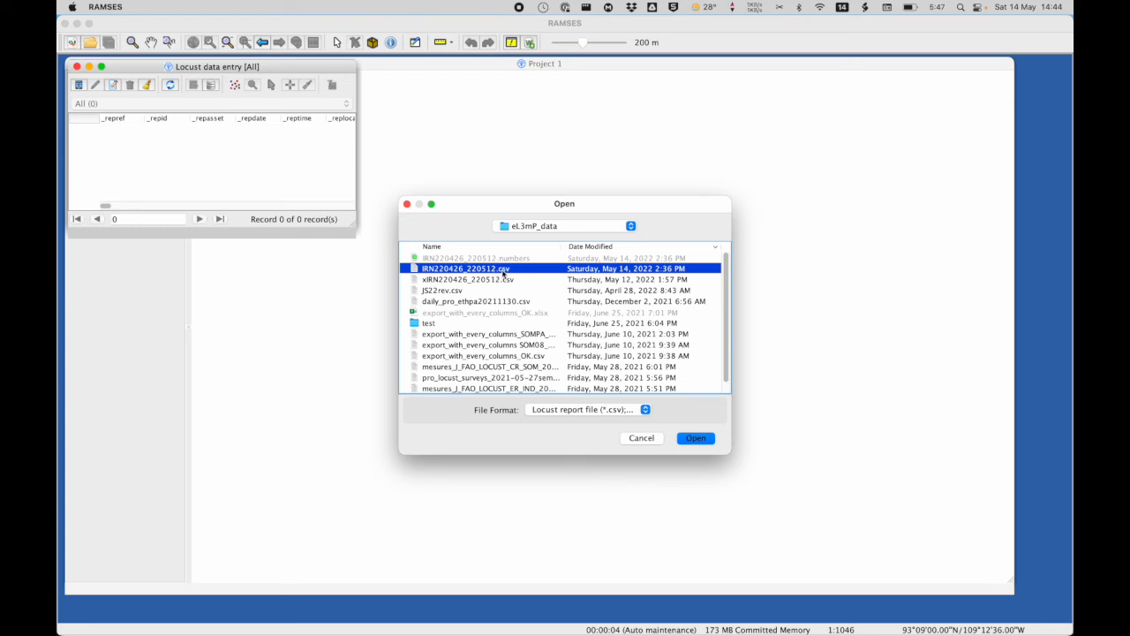
{"action": "left_click", "coordinate": [698, 439]}
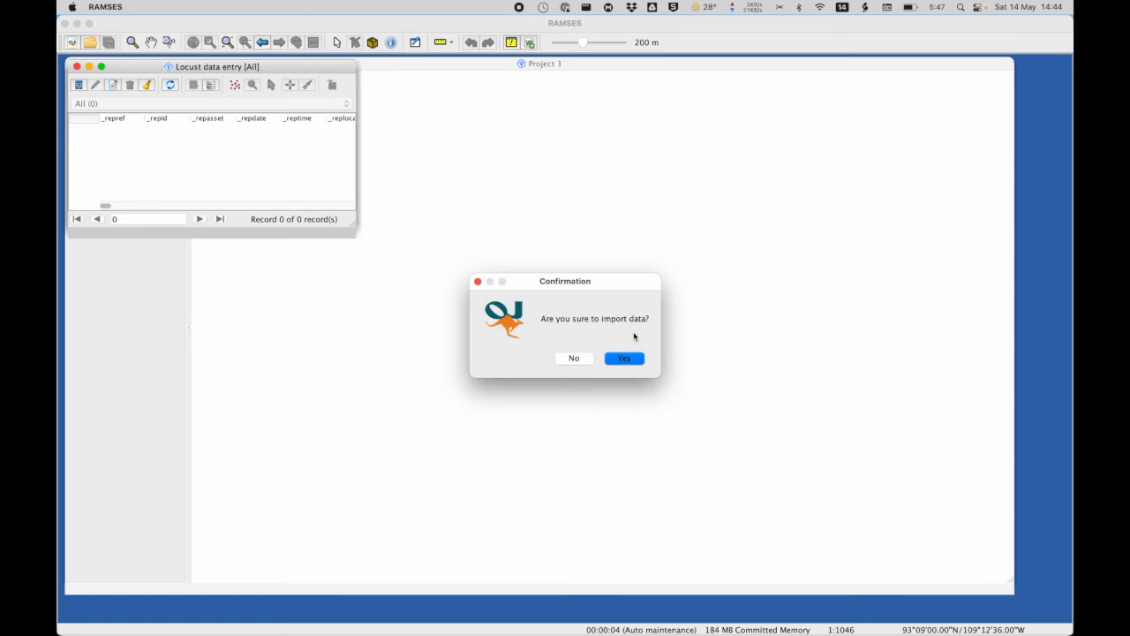
{"action": "left_click", "coordinate": [622, 358]}
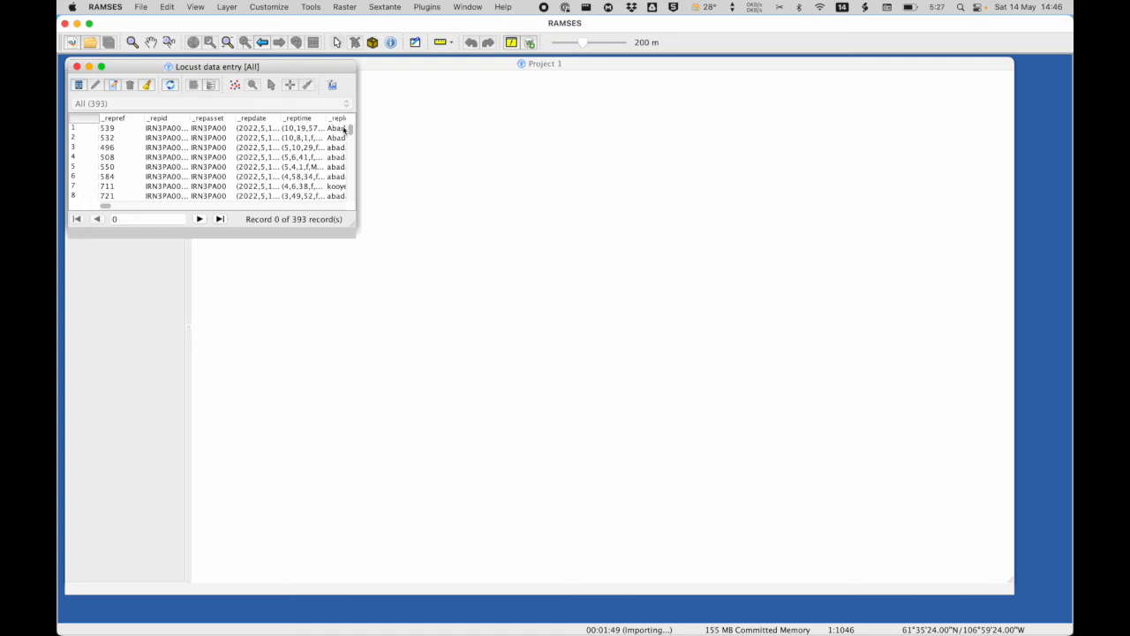
{"action": "mouse_move", "coordinate": [351, 132]}
{"action": "left_mouse_down"}
{"action": "mouse_move", "coordinate": [351, 199]}
{"action": "mouse_move", "coordinate": [350, 127]}
{"action": "left_mouse_up"}
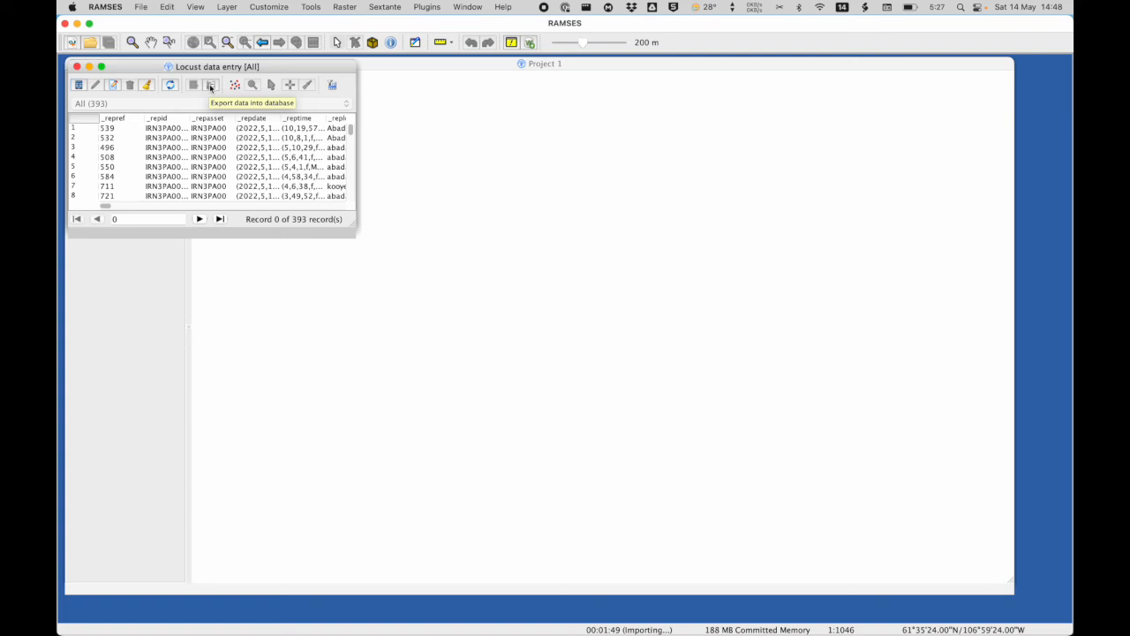
Export the imported locust records from the data entry table into the main database and close the table
{"action": "left_click", "coordinate": [210, 85]}
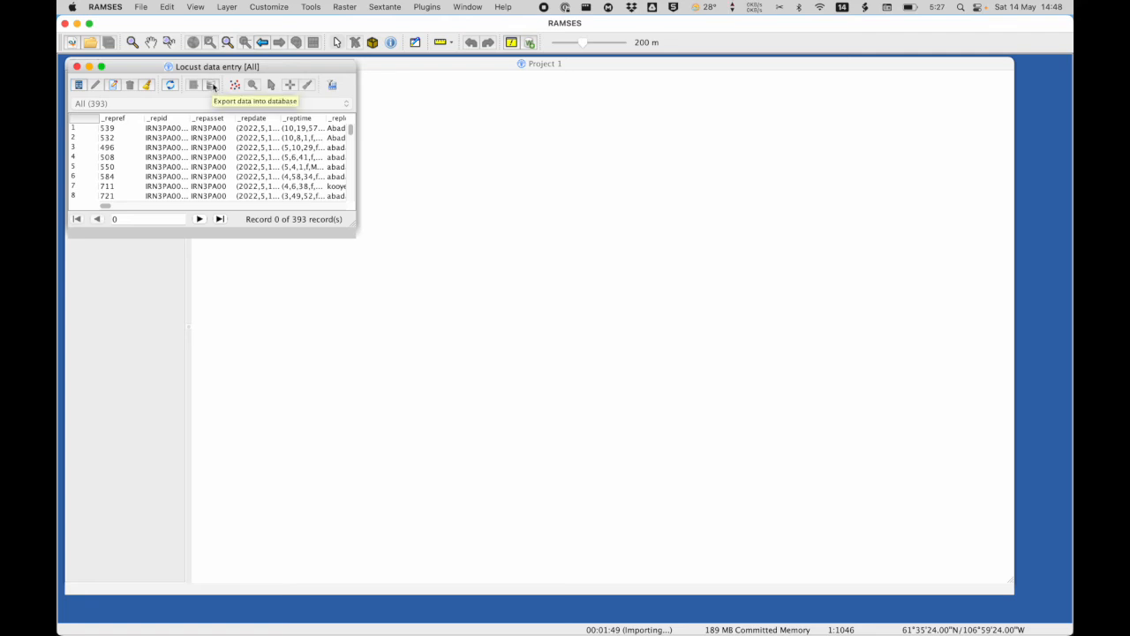
{"action": "left_click", "coordinate": [213, 85]}
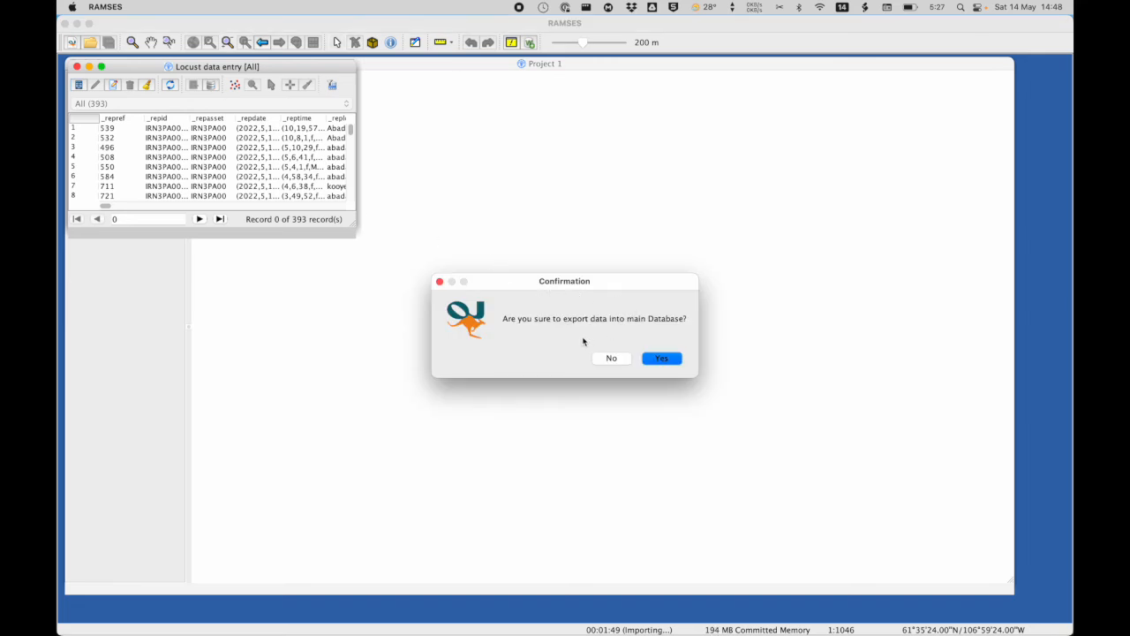
{"action": "left_click", "coordinate": [661, 359]}
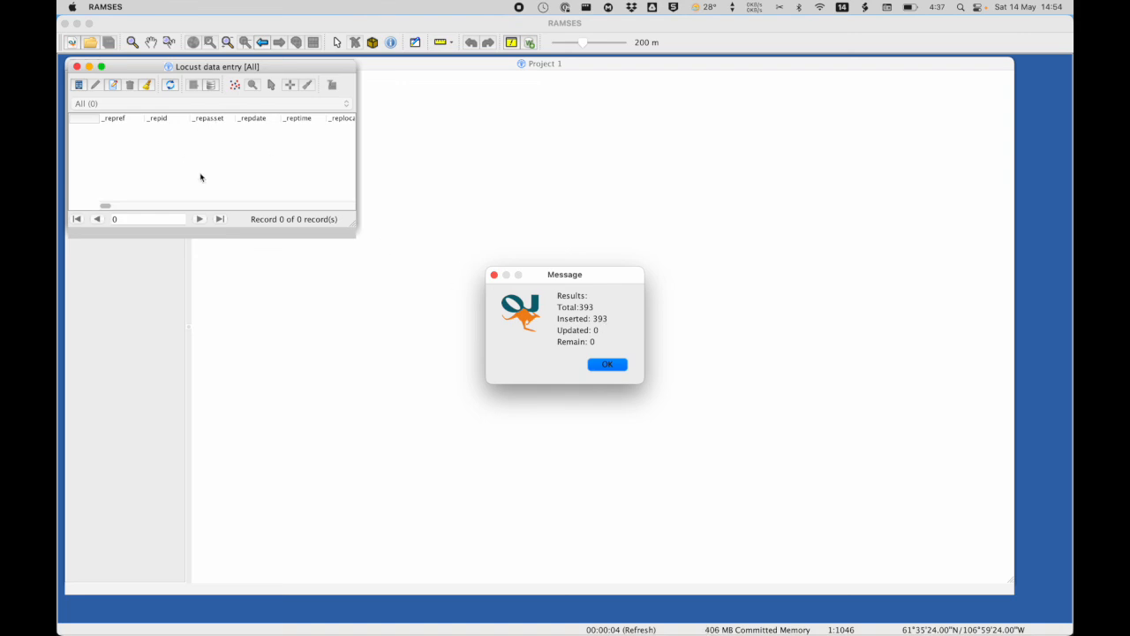
{"action": "left_click", "coordinate": [607, 365]}
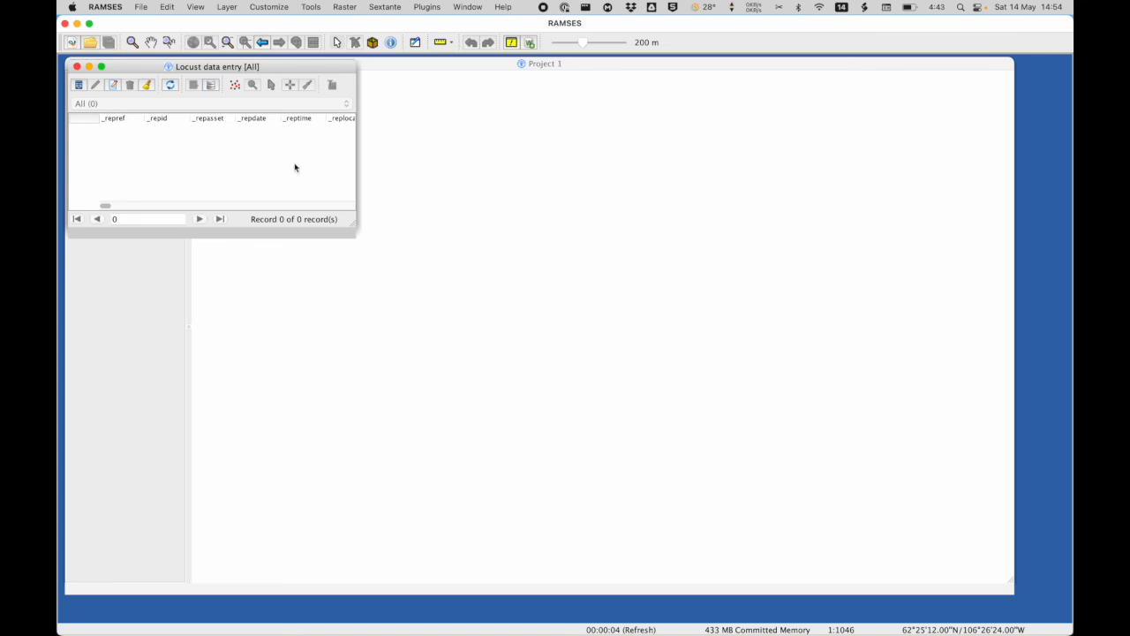
{"action": "left_click", "coordinate": [76, 68]}
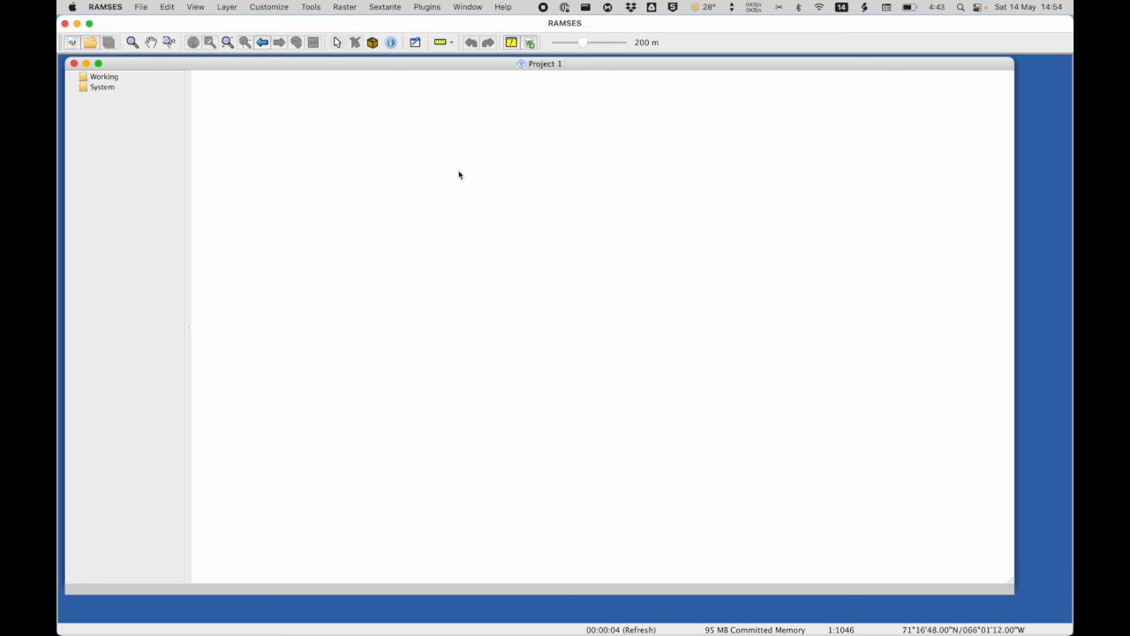
Add the Country boundary static layer for all countries to the project map
{"action": "left_click", "coordinate": [235, 8]}
{"action": "left_click", "coordinate": [245, 199]}
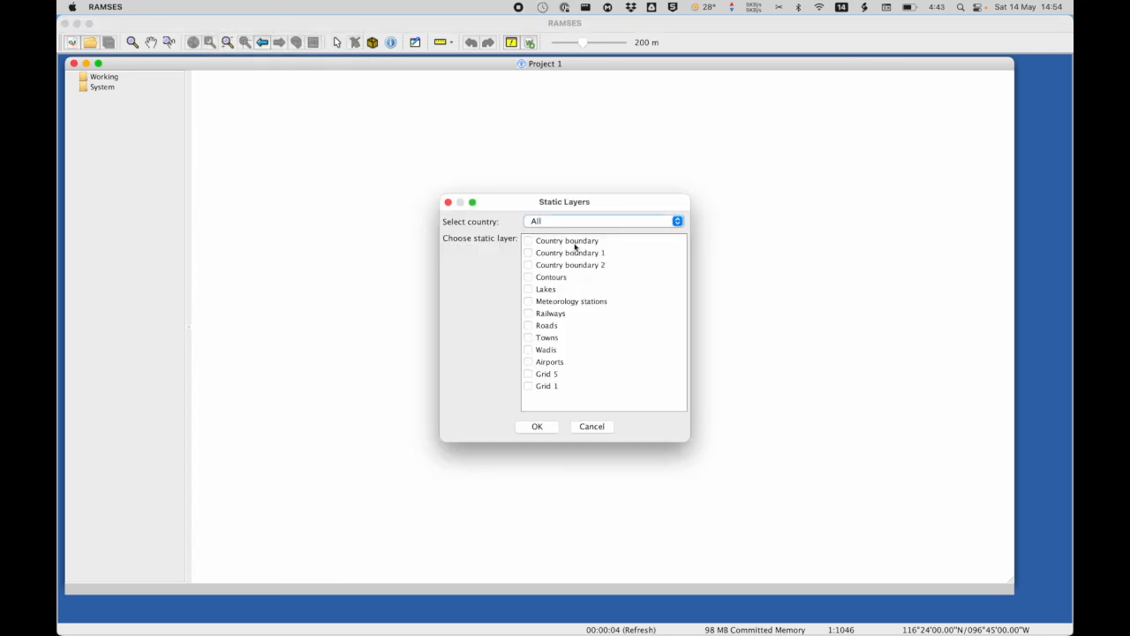
{"action": "left_click", "coordinate": [566, 242]}
{"action": "left_click", "coordinate": [538, 427]}
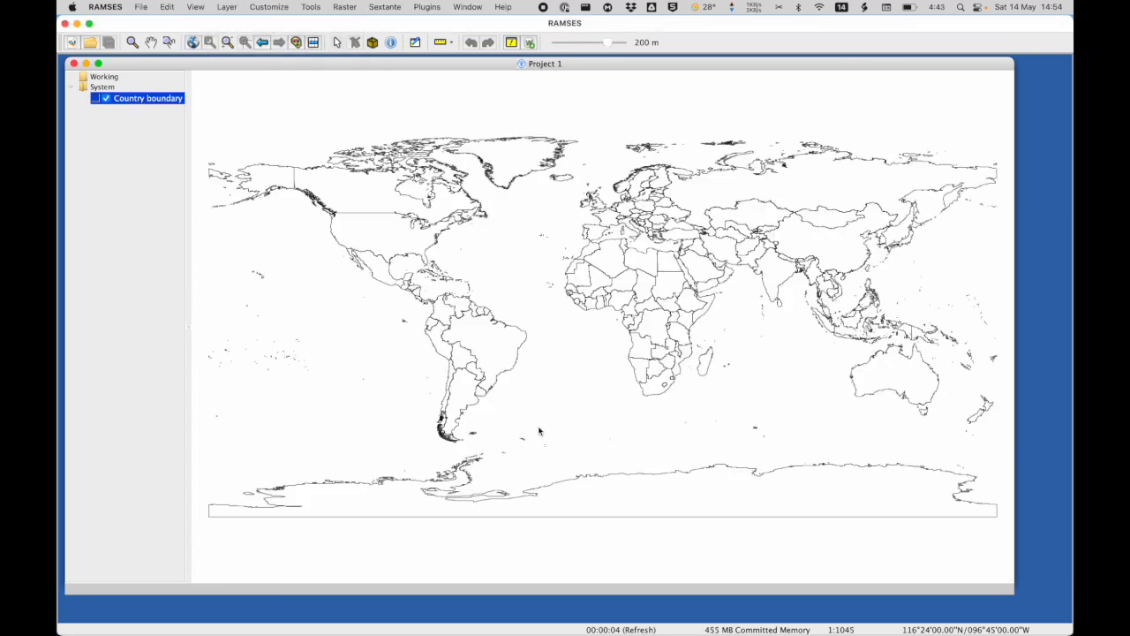
Start a locust query with the title Behaviour
{"action": "left_click", "coordinate": [425, 7]}
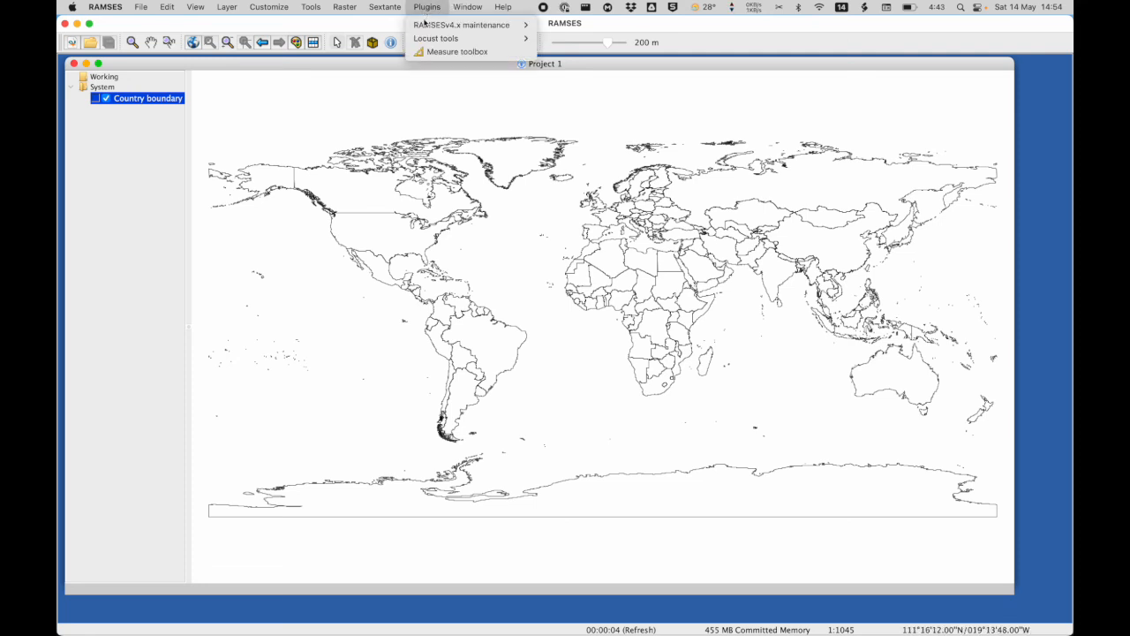
{"action": "mouse_move", "coordinate": [427, 39]}
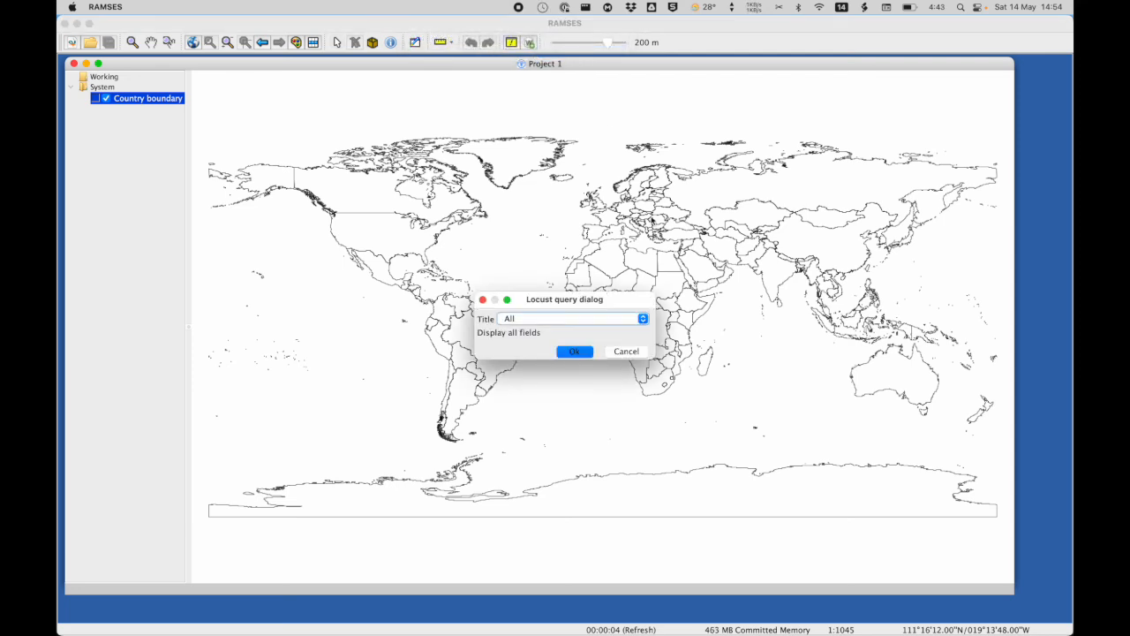
{"action": "left_click", "coordinate": [626, 319]}
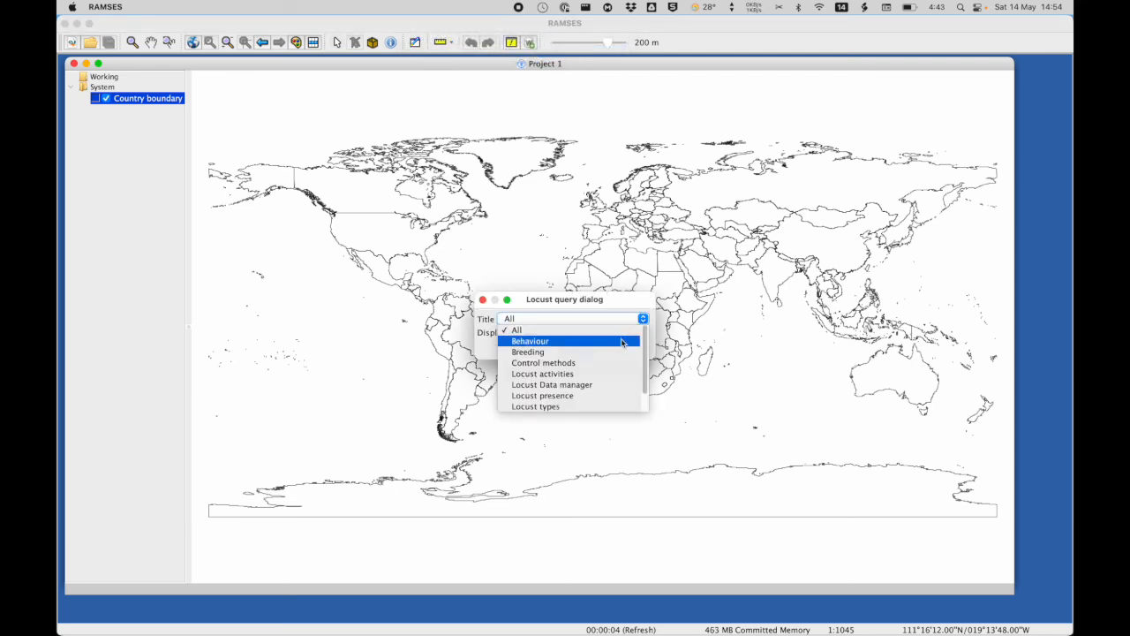
{"action": "left_click", "coordinate": [624, 341]}
Set the query period from 26/04/2022 to 12/05/2022 for Schistocerca gregaria in Iran
{"action": "left_click", "coordinate": [713, 380]}
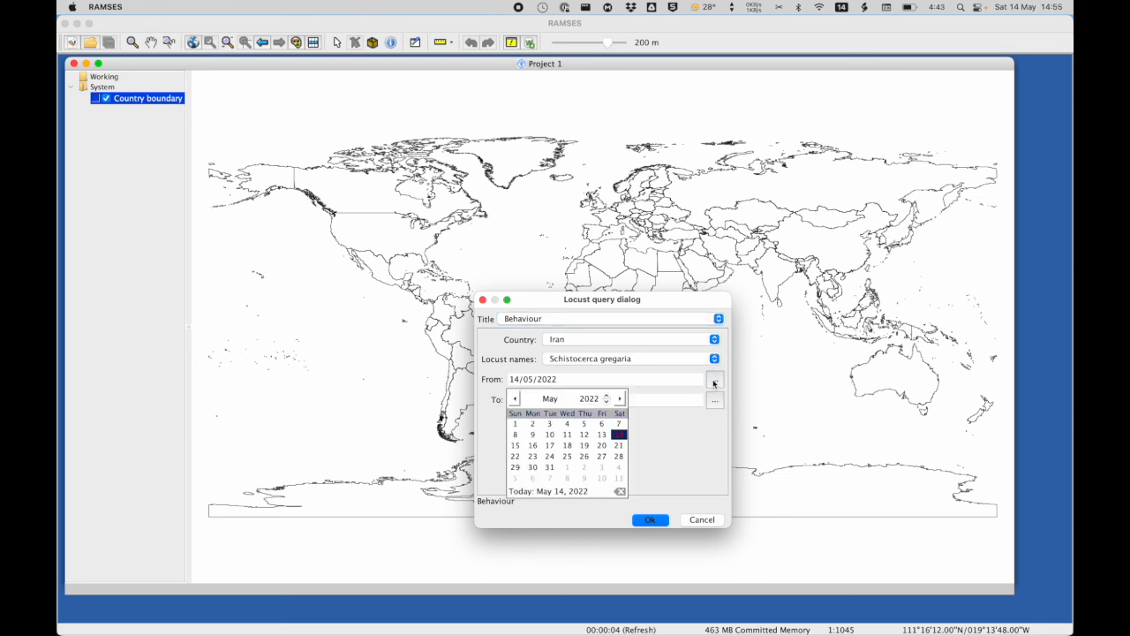
{"action": "left_click", "coordinate": [517, 399]}
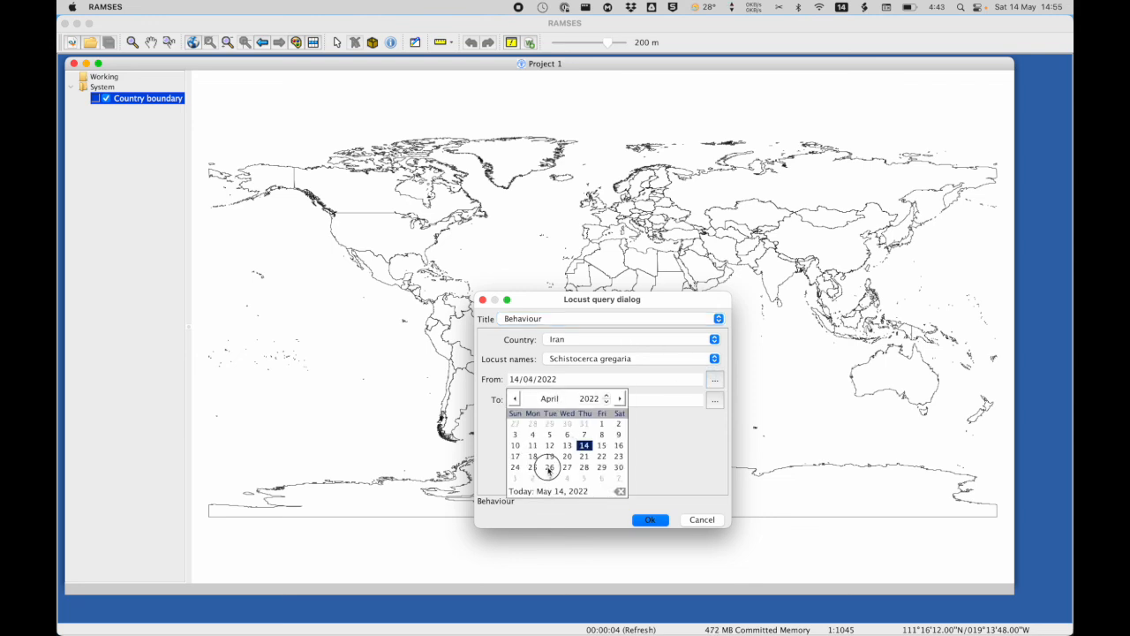
{"action": "left_click", "coordinate": [549, 467]}
{"action": "left_click", "coordinate": [711, 405]}
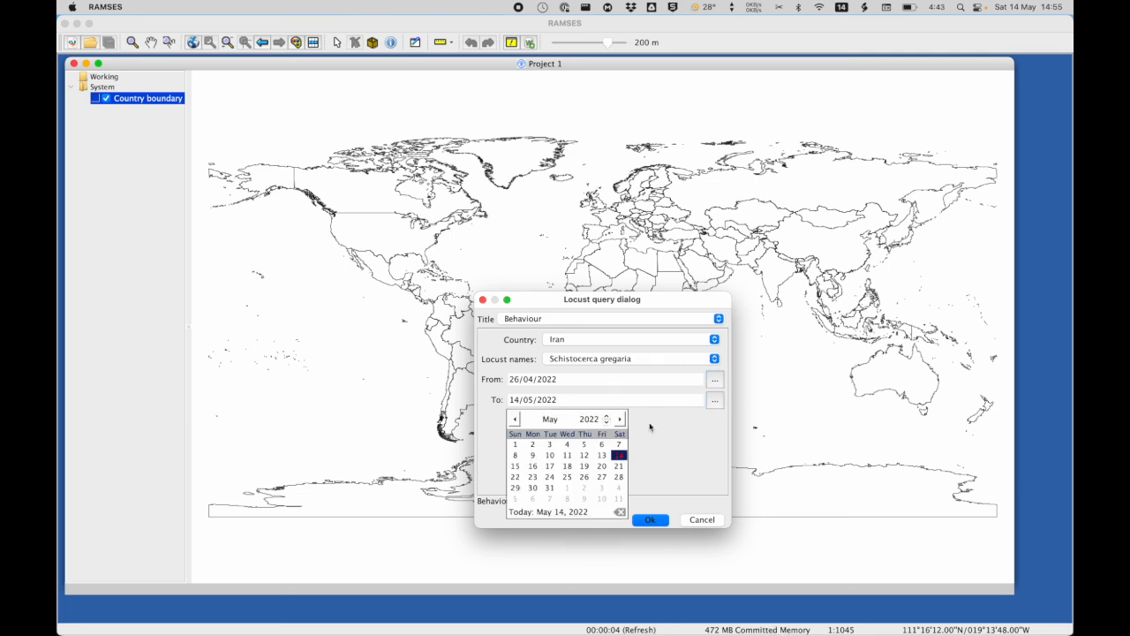
{"action": "left_click", "coordinate": [586, 459]}
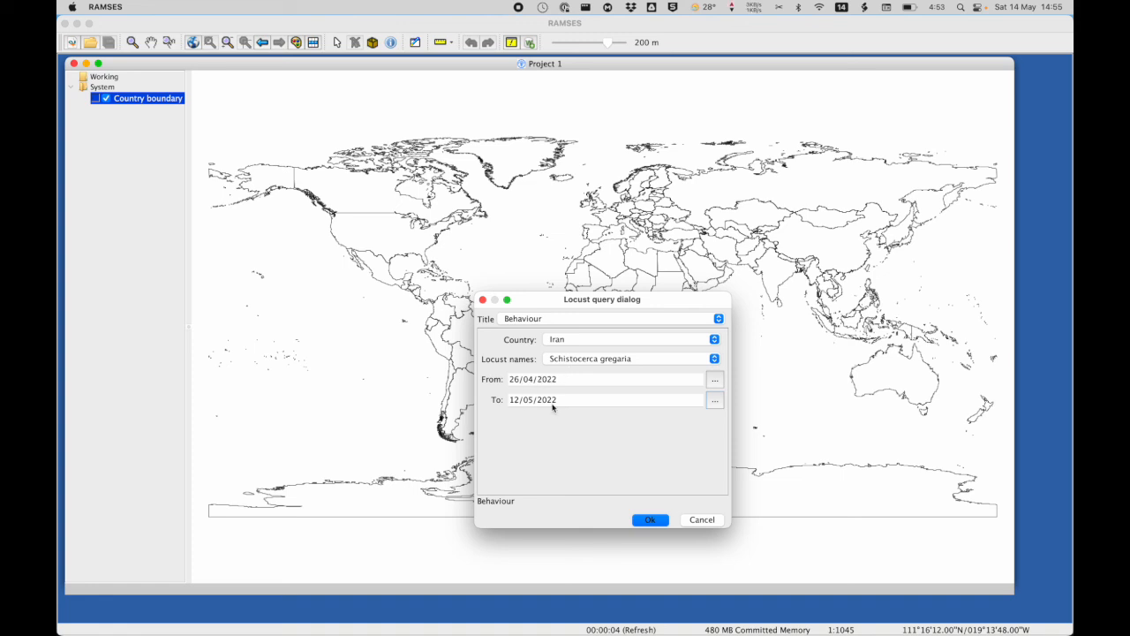
Run the Behaviour query, plot its records on the map, and close the results table
{"action": "left_click", "coordinate": [649, 521]}
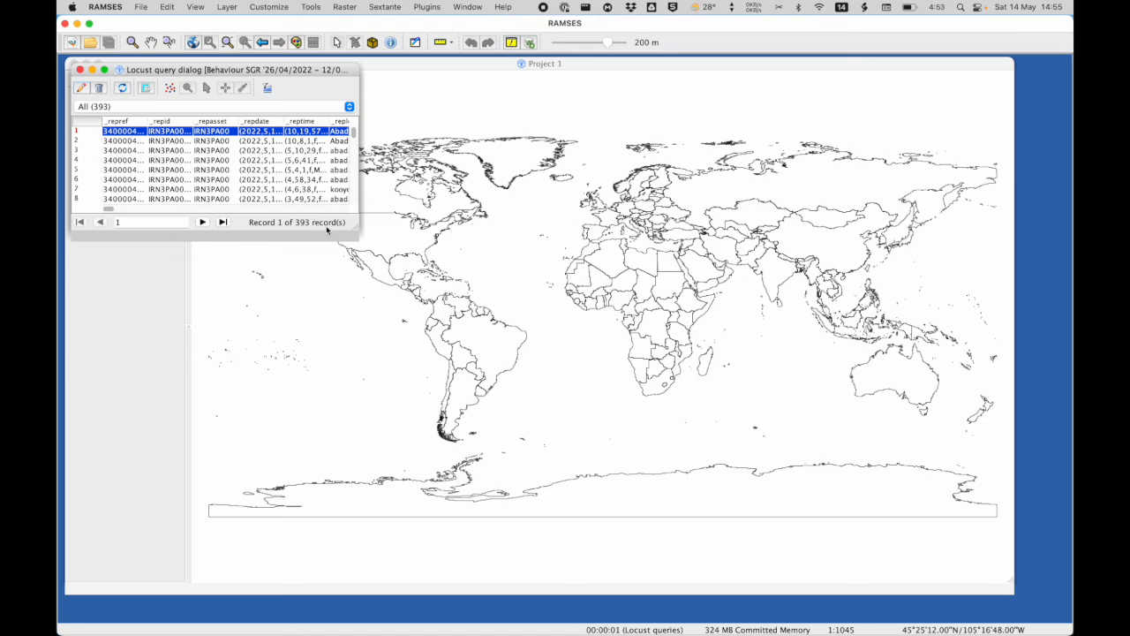
{"action": "left_click", "coordinate": [171, 89]}
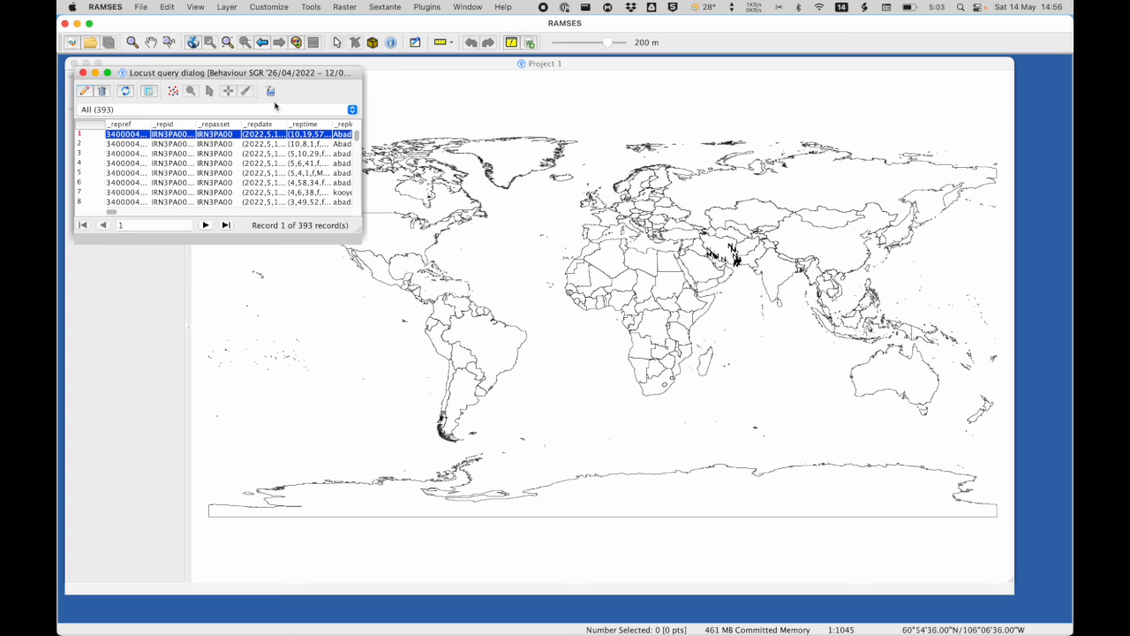
{"action": "left_click", "coordinate": [84, 74]}
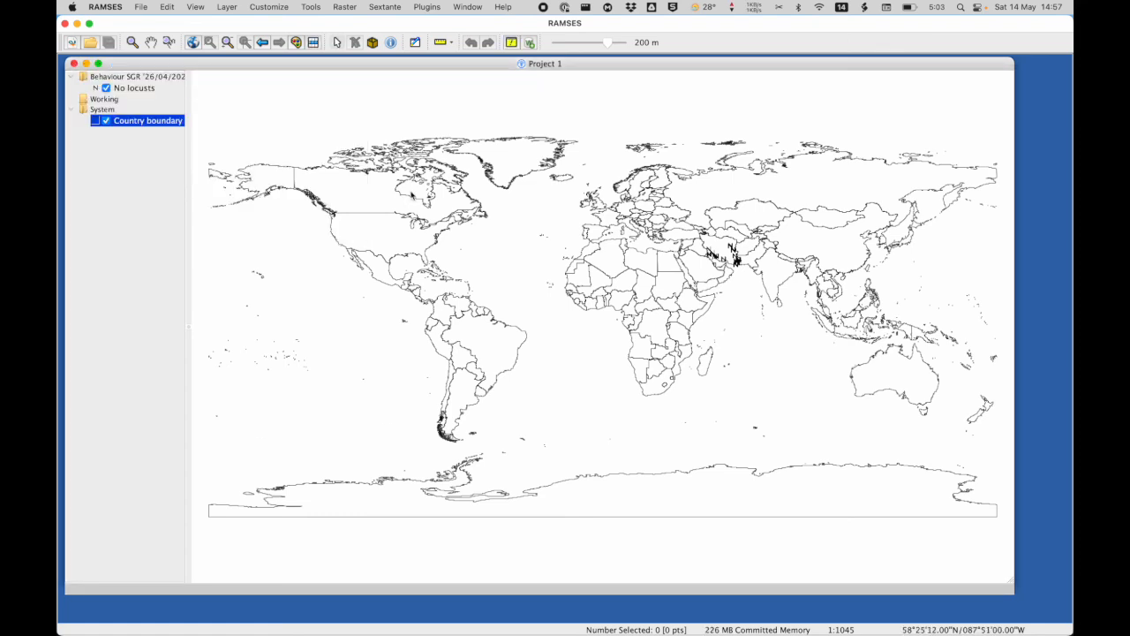
Quit RAMSES with a backup of the database and close the finished Terminal session
{"action": "left_click", "coordinate": [118, 9]}
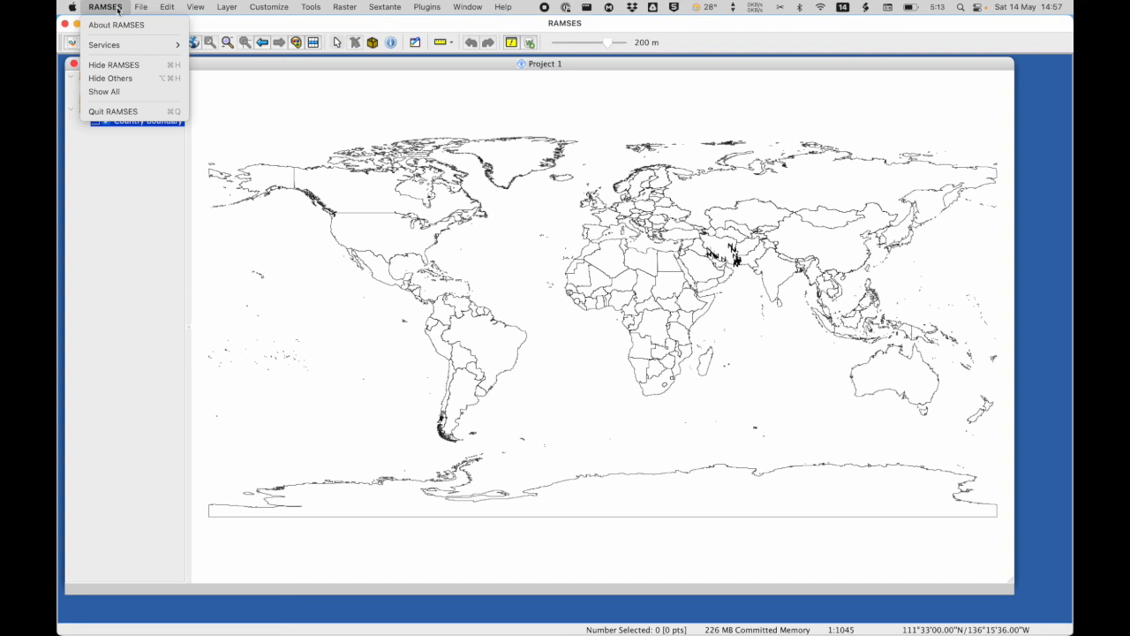
{"action": "left_click", "coordinate": [115, 114]}
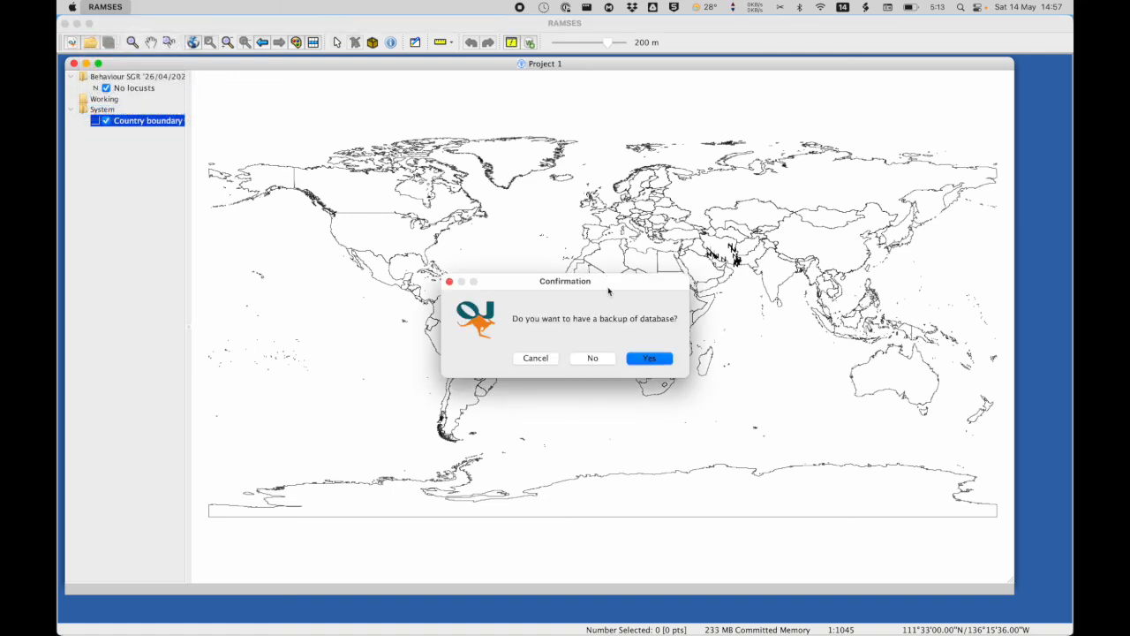
{"action": "left_click", "coordinate": [649, 358]}
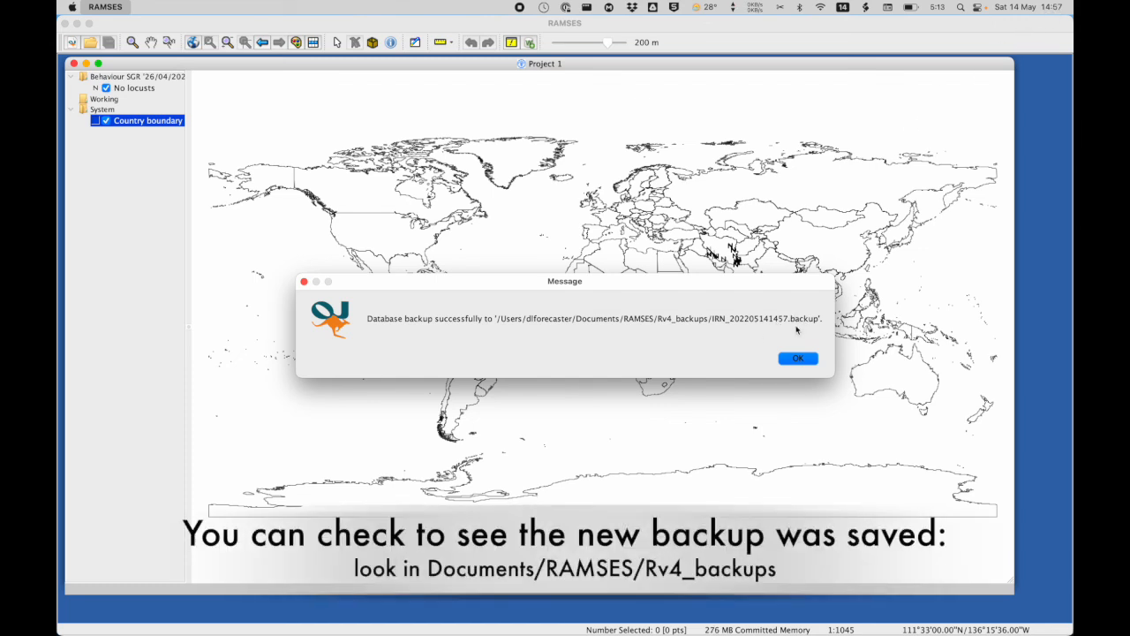
{"action": "left_click", "coordinate": [795, 358]}
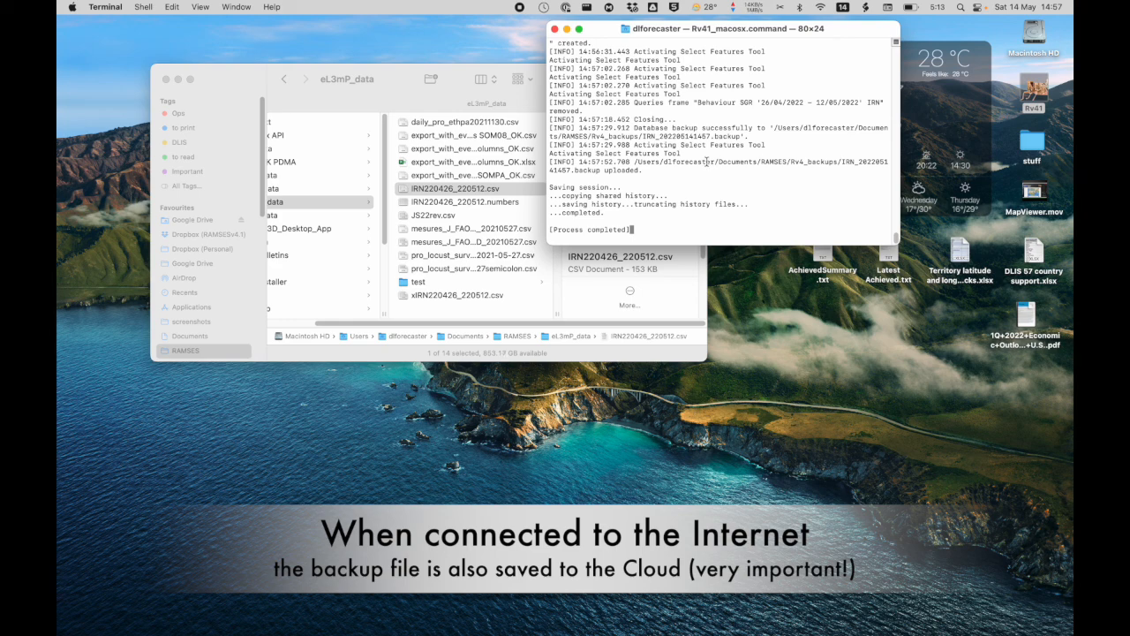
{"action": "key", "text": "cmd+q"}
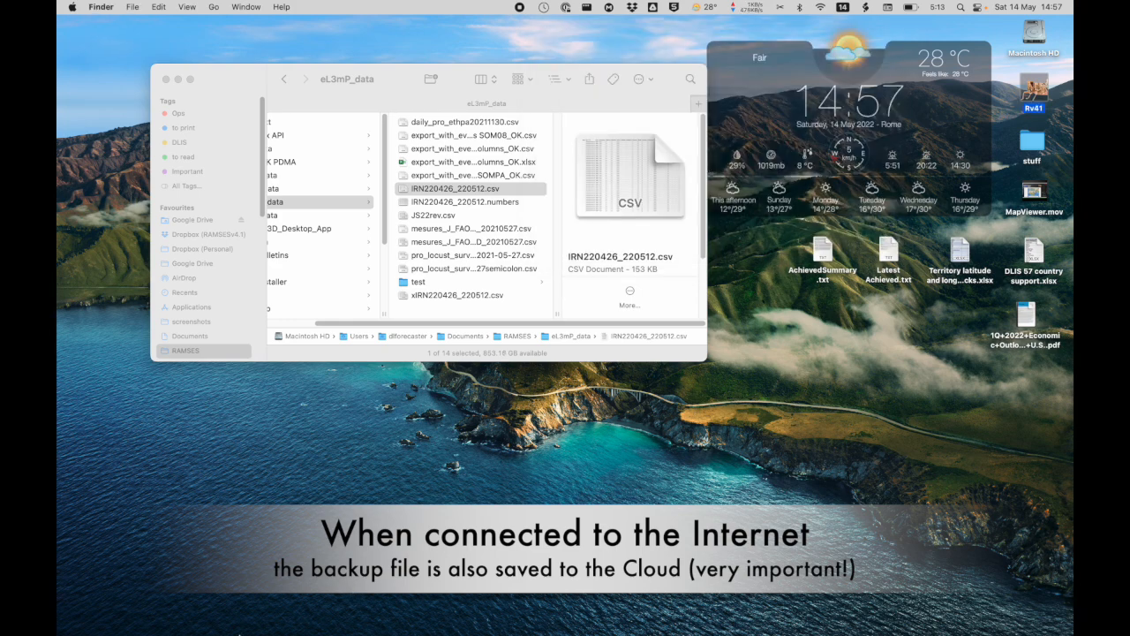
{"action": "mouse_move", "coordinate": [247, 629]}
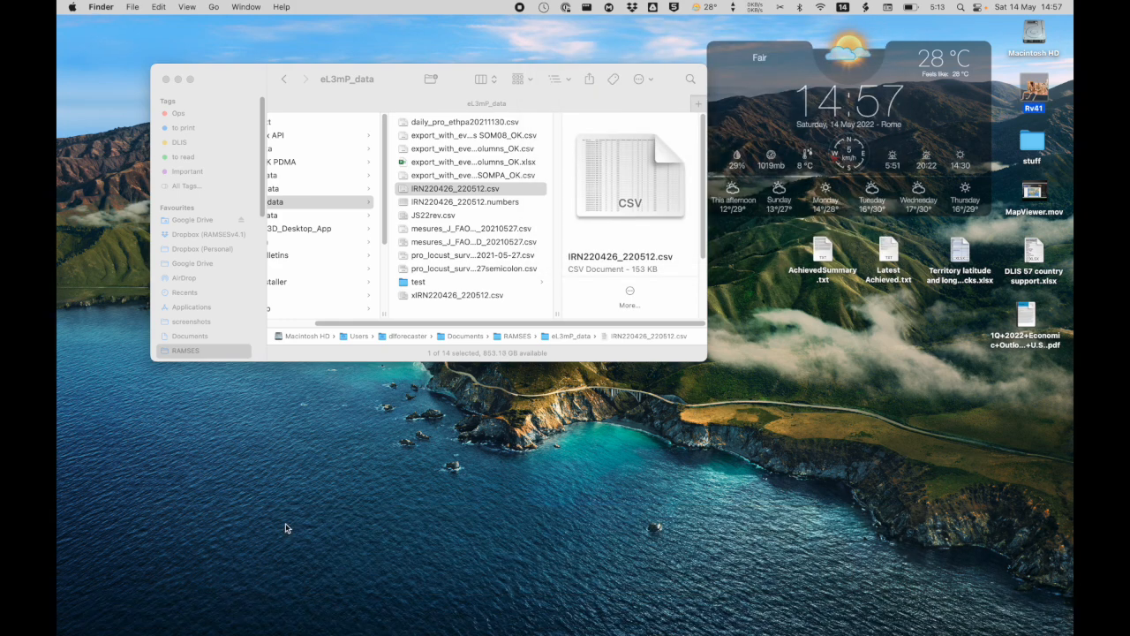